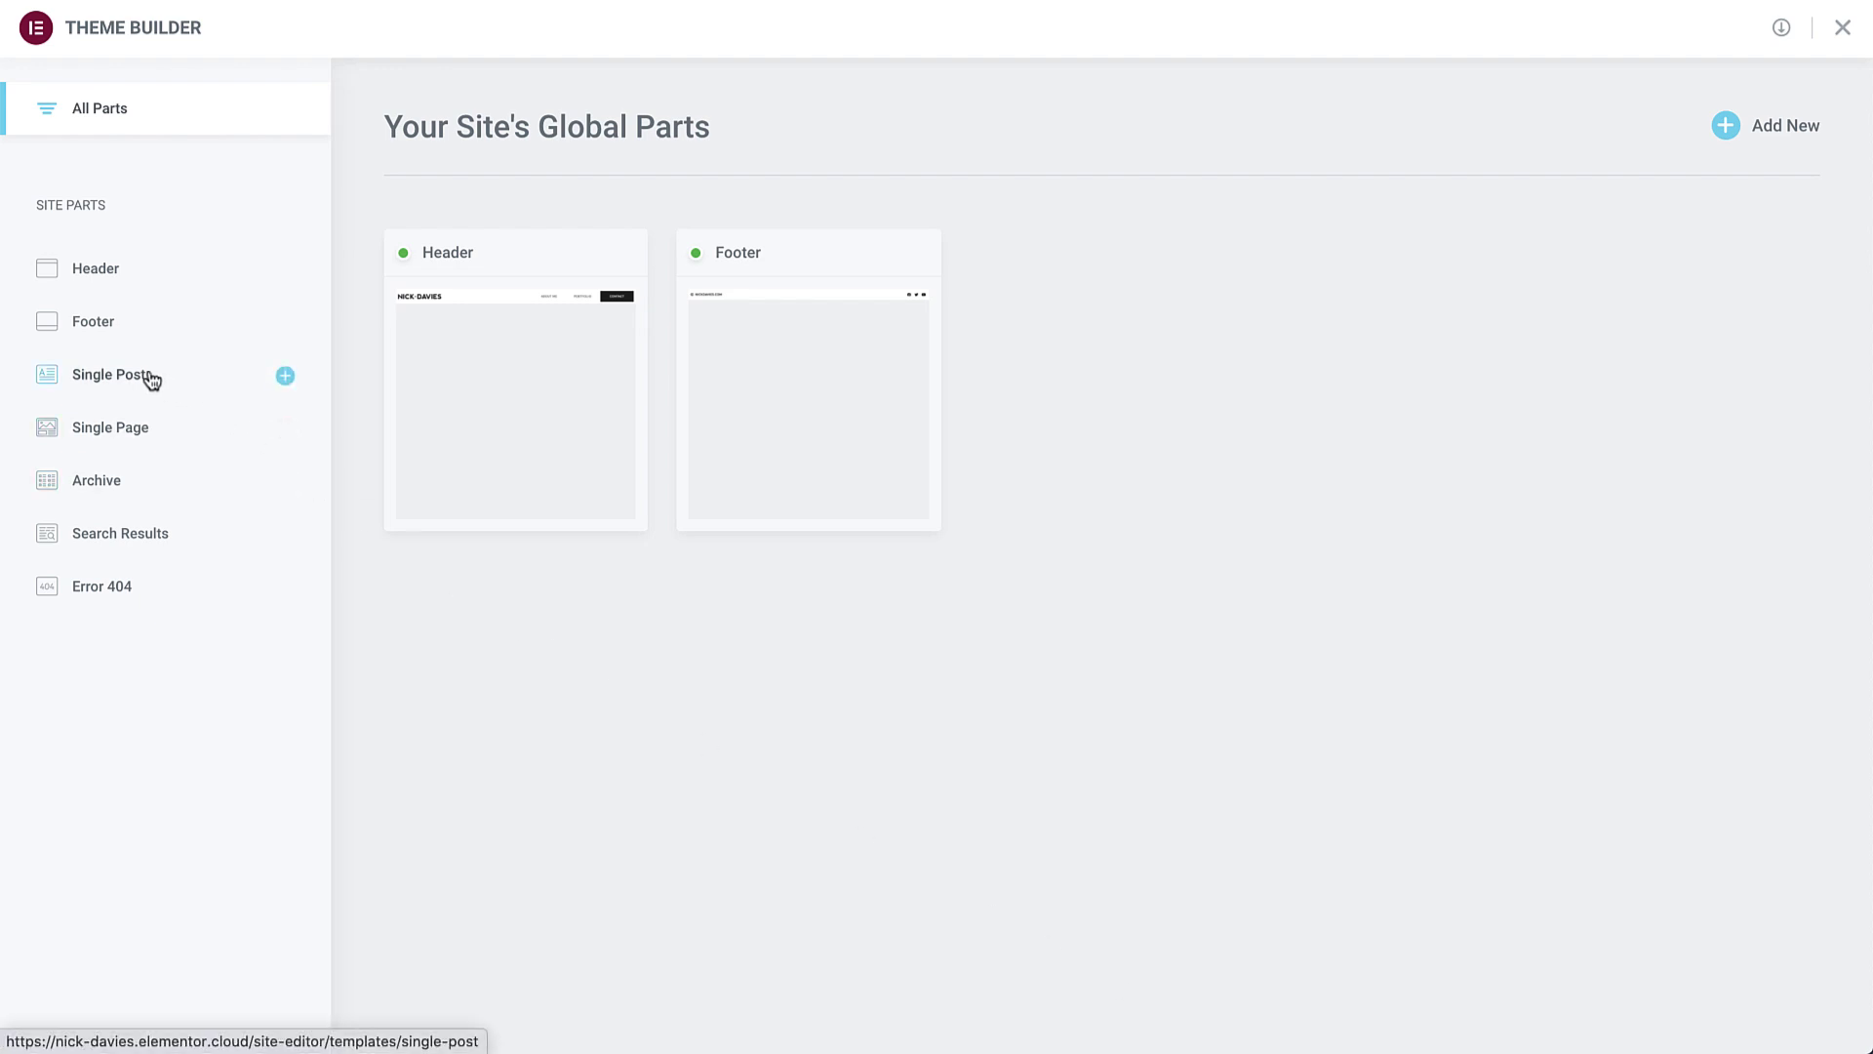
# - Create a new Single Post template and dismiss the template library to start from a blank layout
pyautogui.click(151, 378)
pyautogui.click(1719, 135)
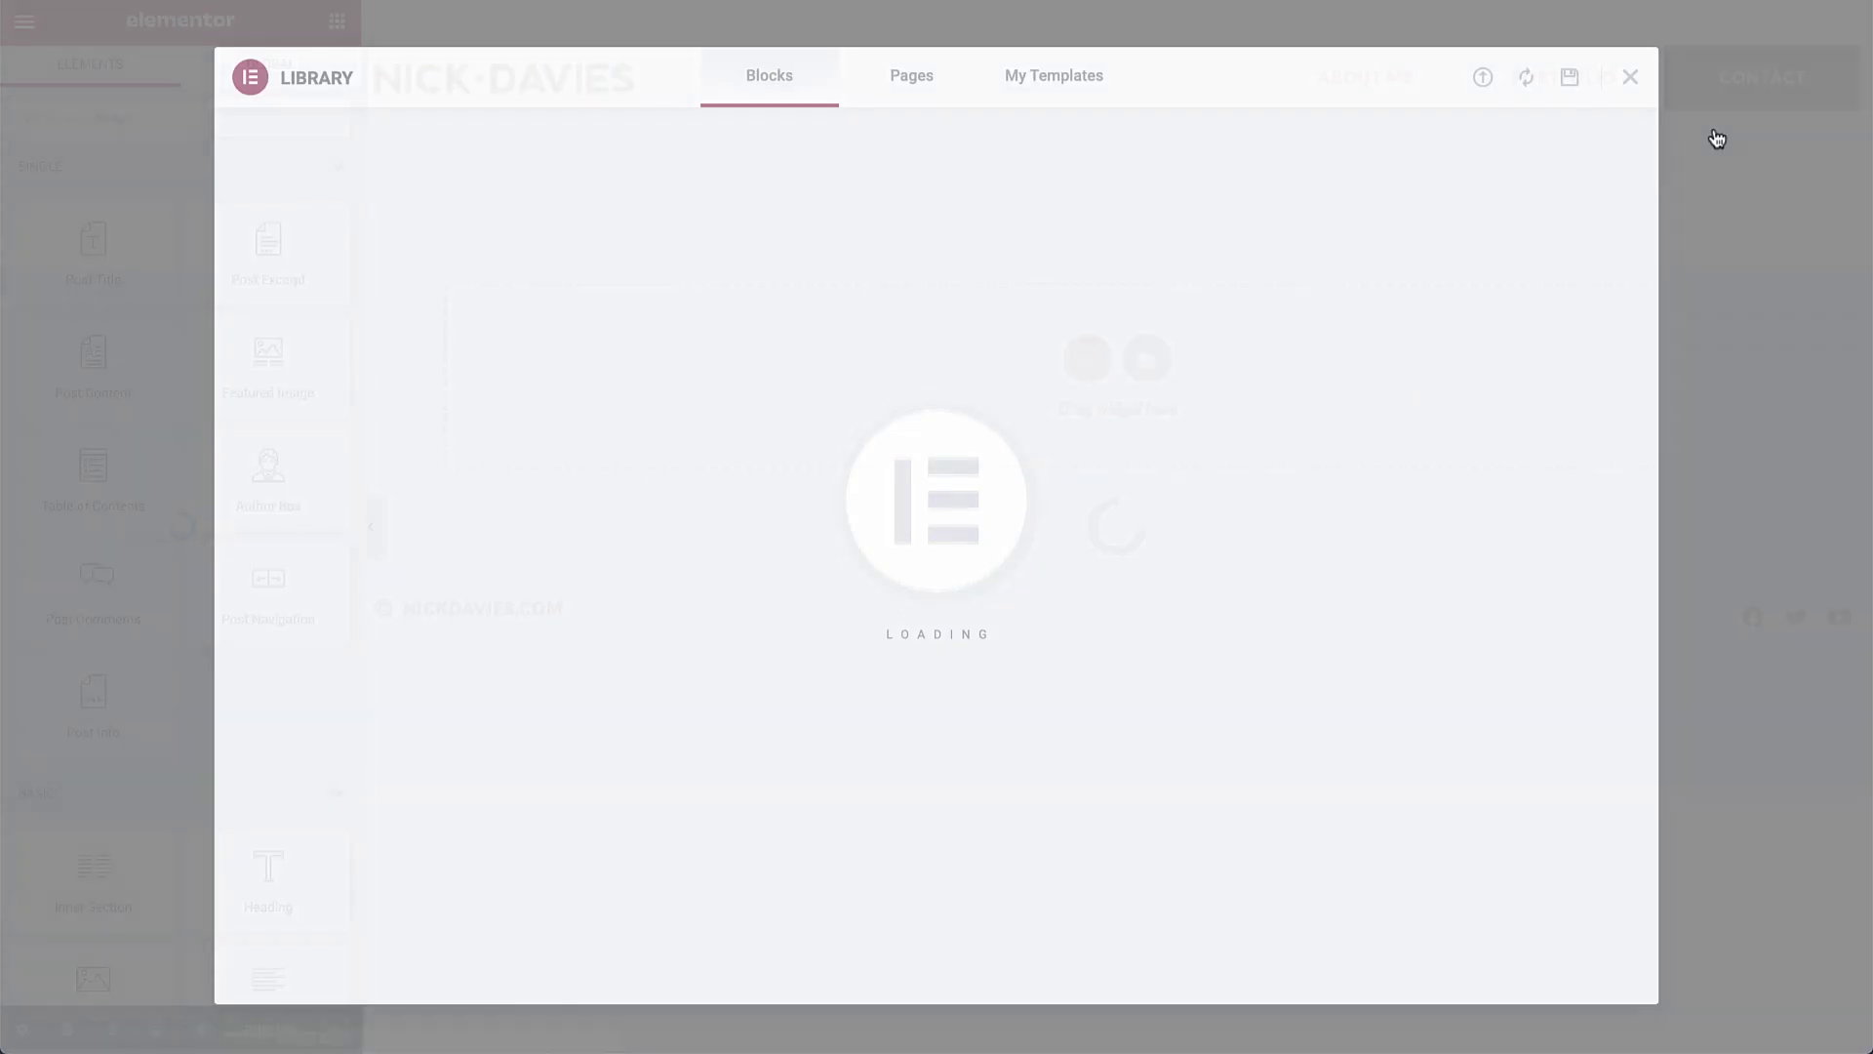
pyautogui.click(1630, 78)
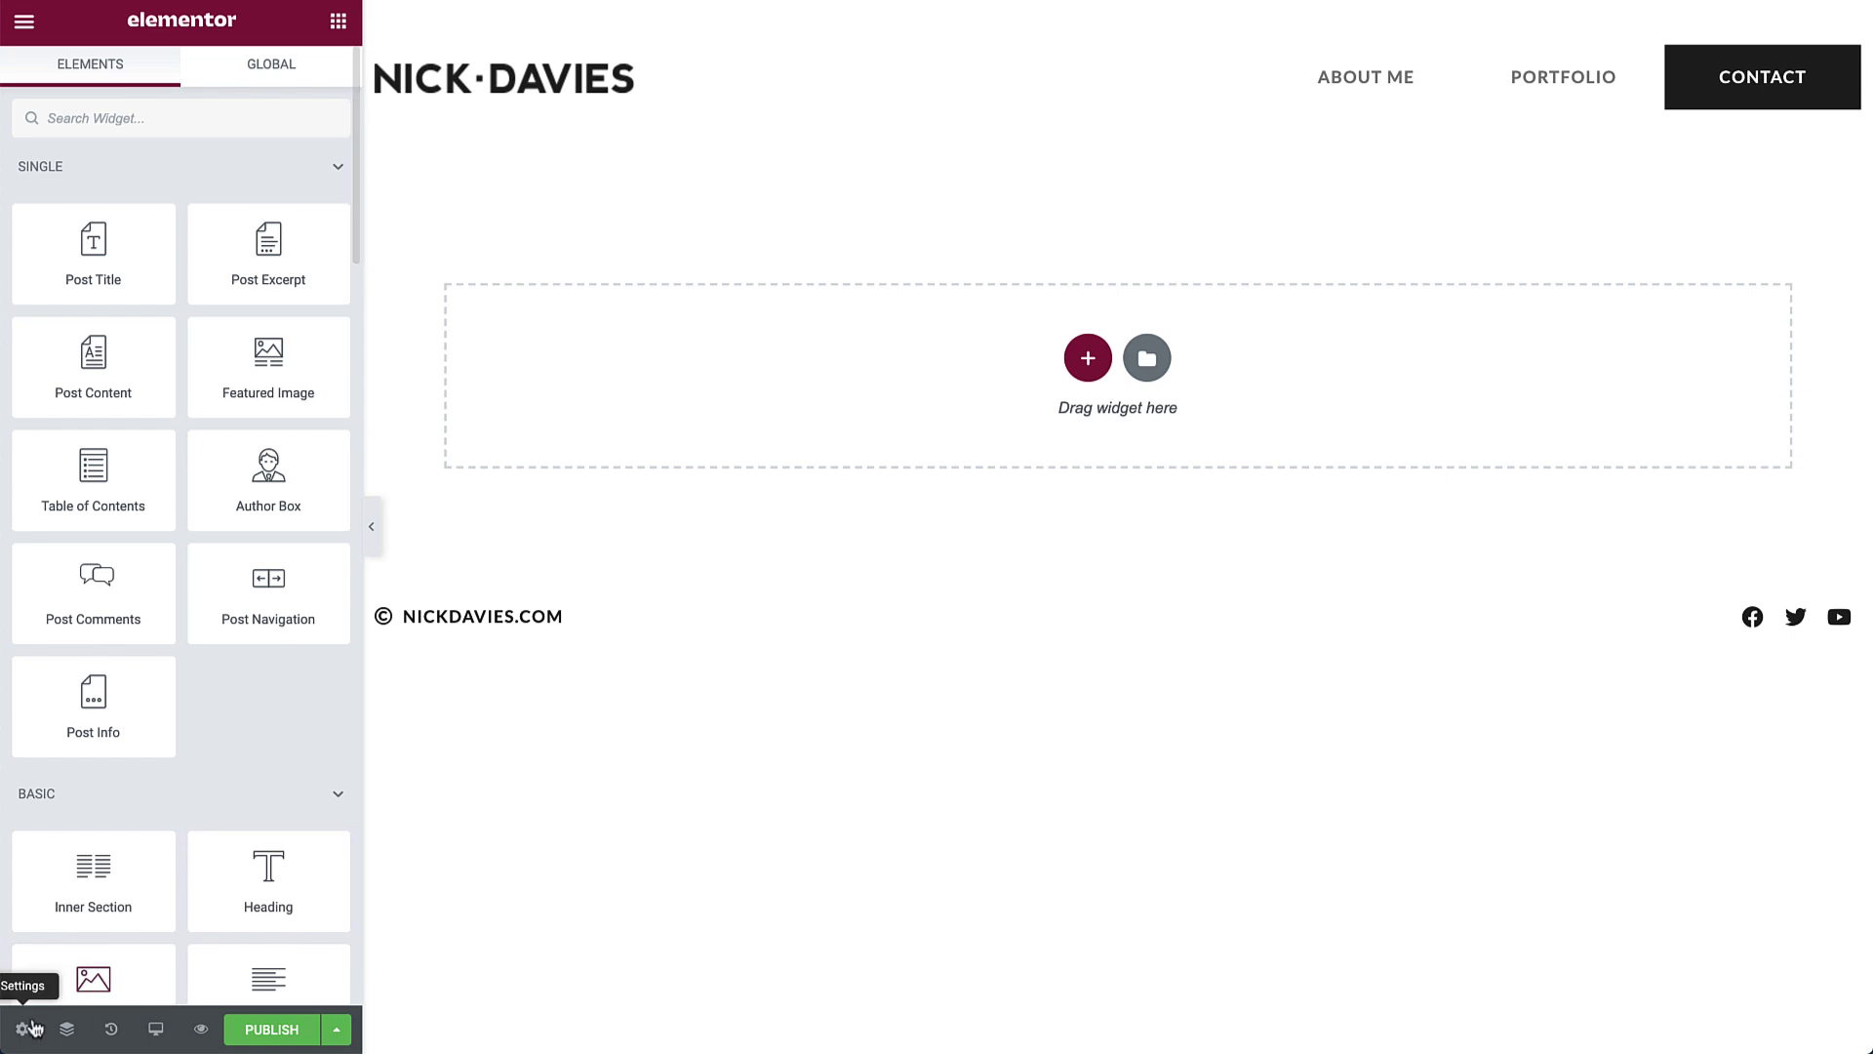
# - Title the template "Single Post Template" in its general settings
pyautogui.click(21, 1028)
pyautogui.tripleClick(221, 232)
pyautogui.write('Single Post Template')
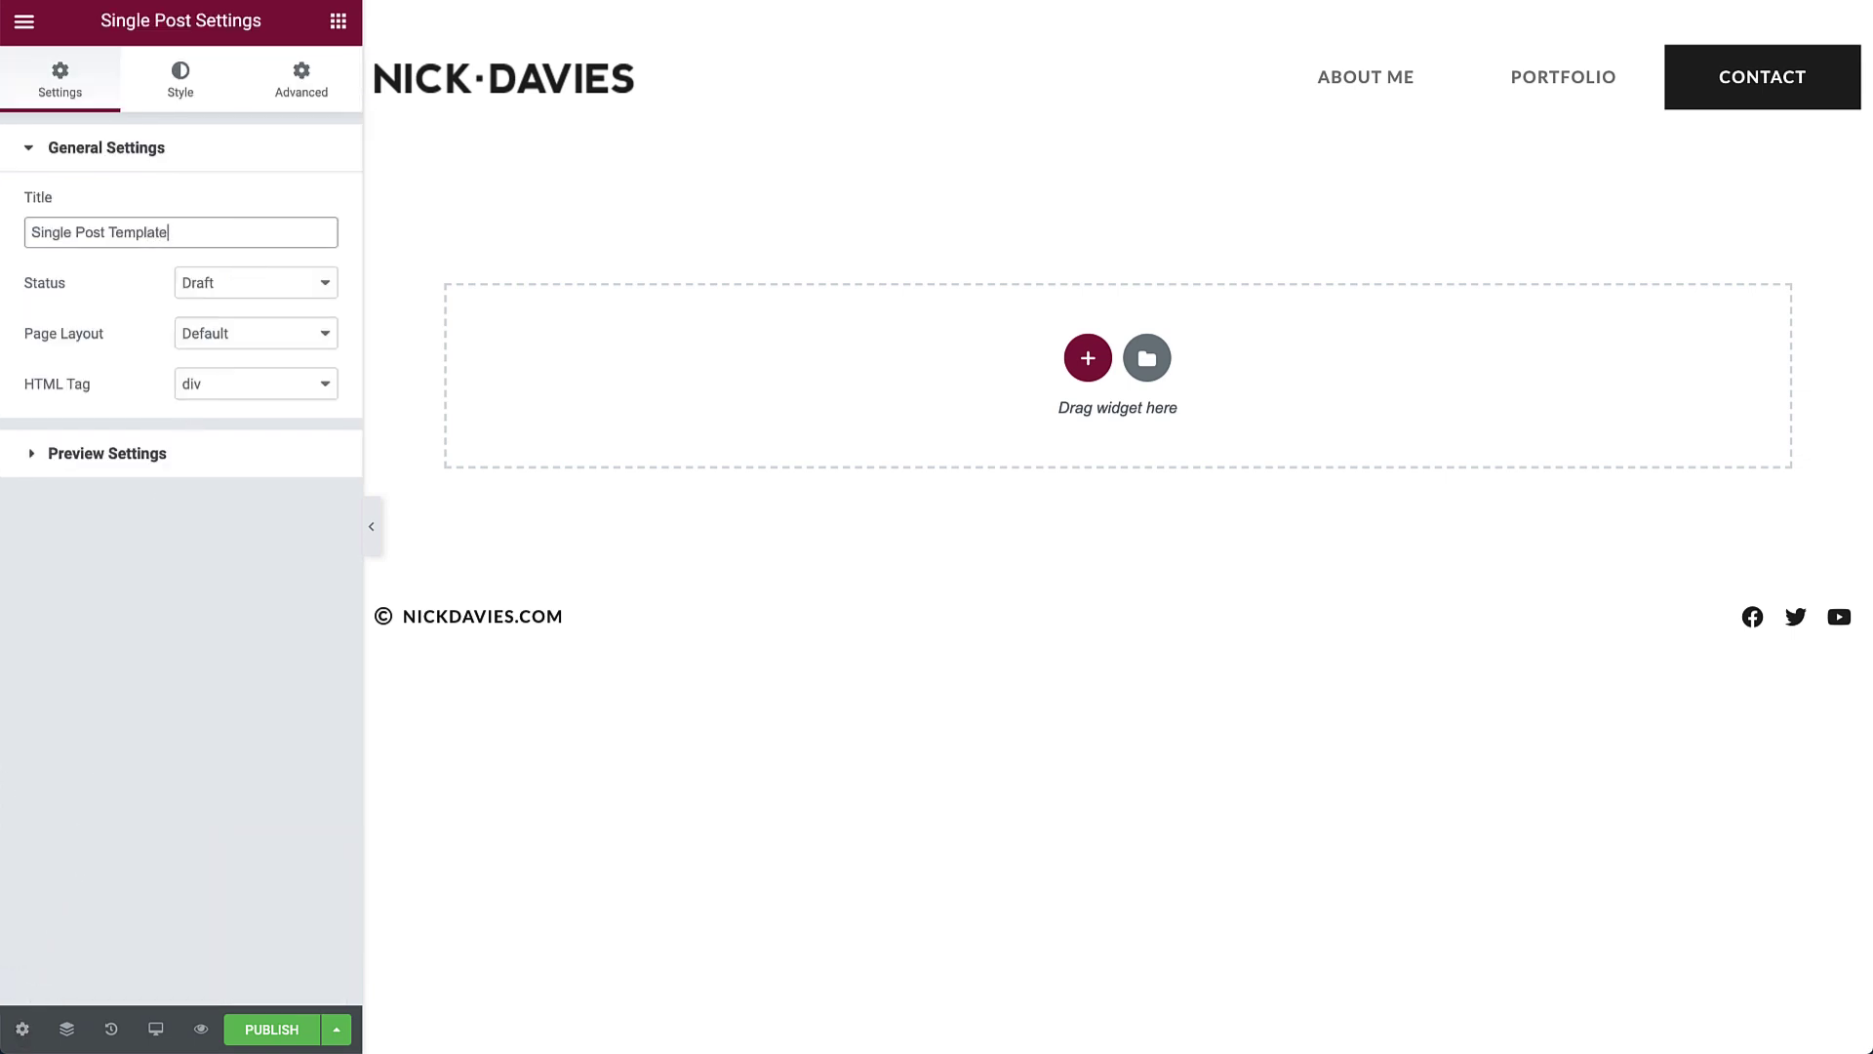
# - Add a single-column section to the template and give it a minimum height of 70 VH
pyautogui.click(1088, 358)
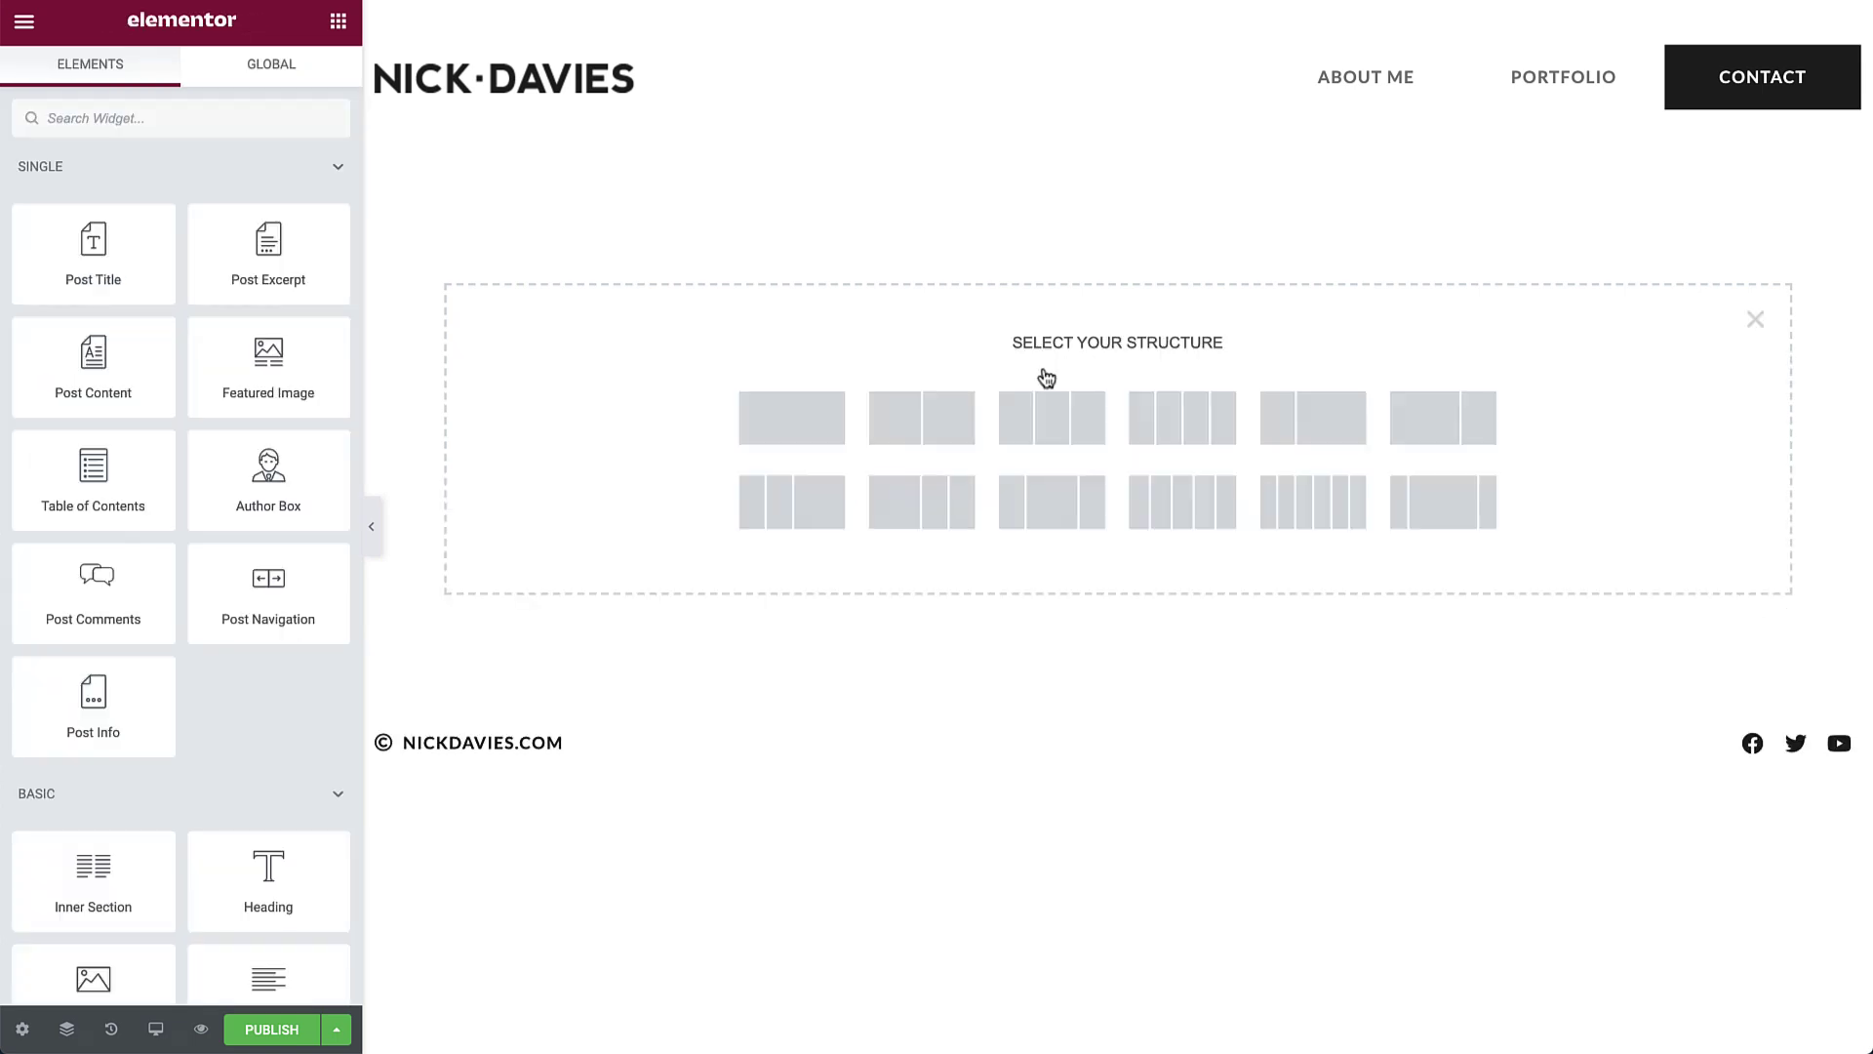
pyautogui.click(823, 422)
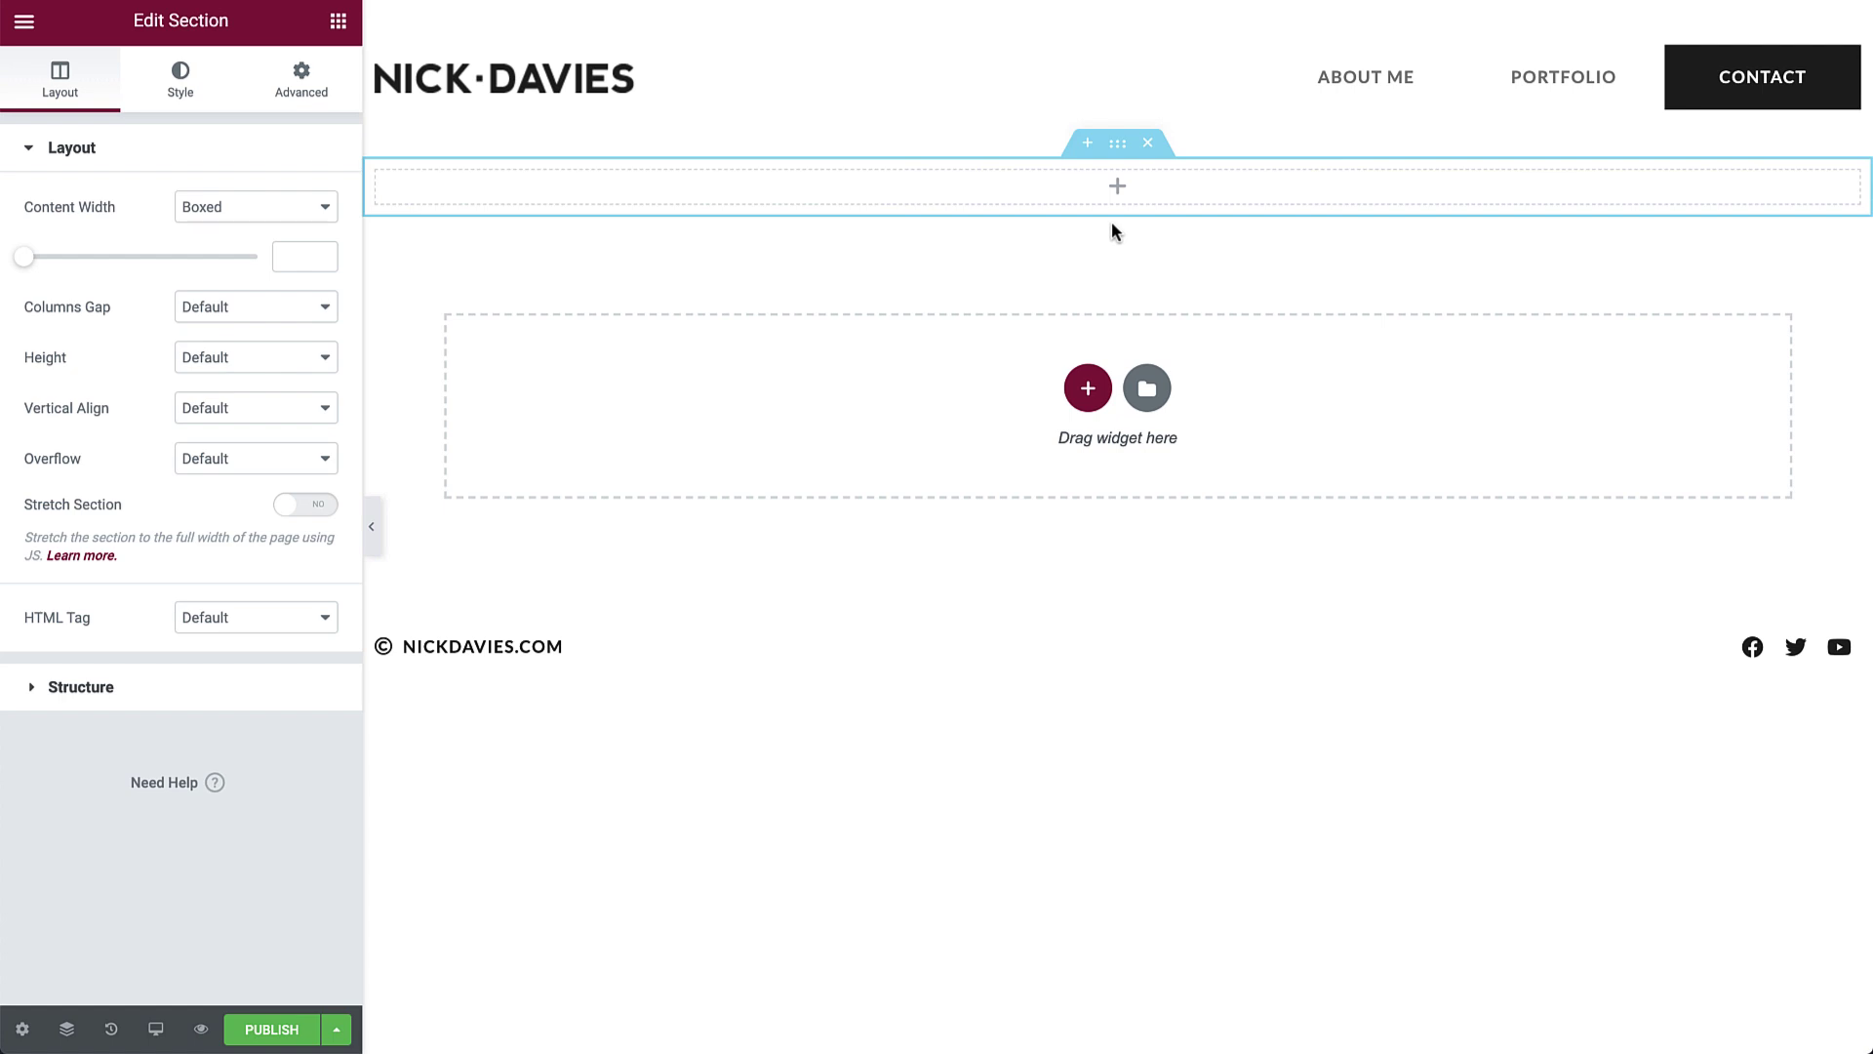
pyautogui.click(286, 357)
pyautogui.click(251, 399)
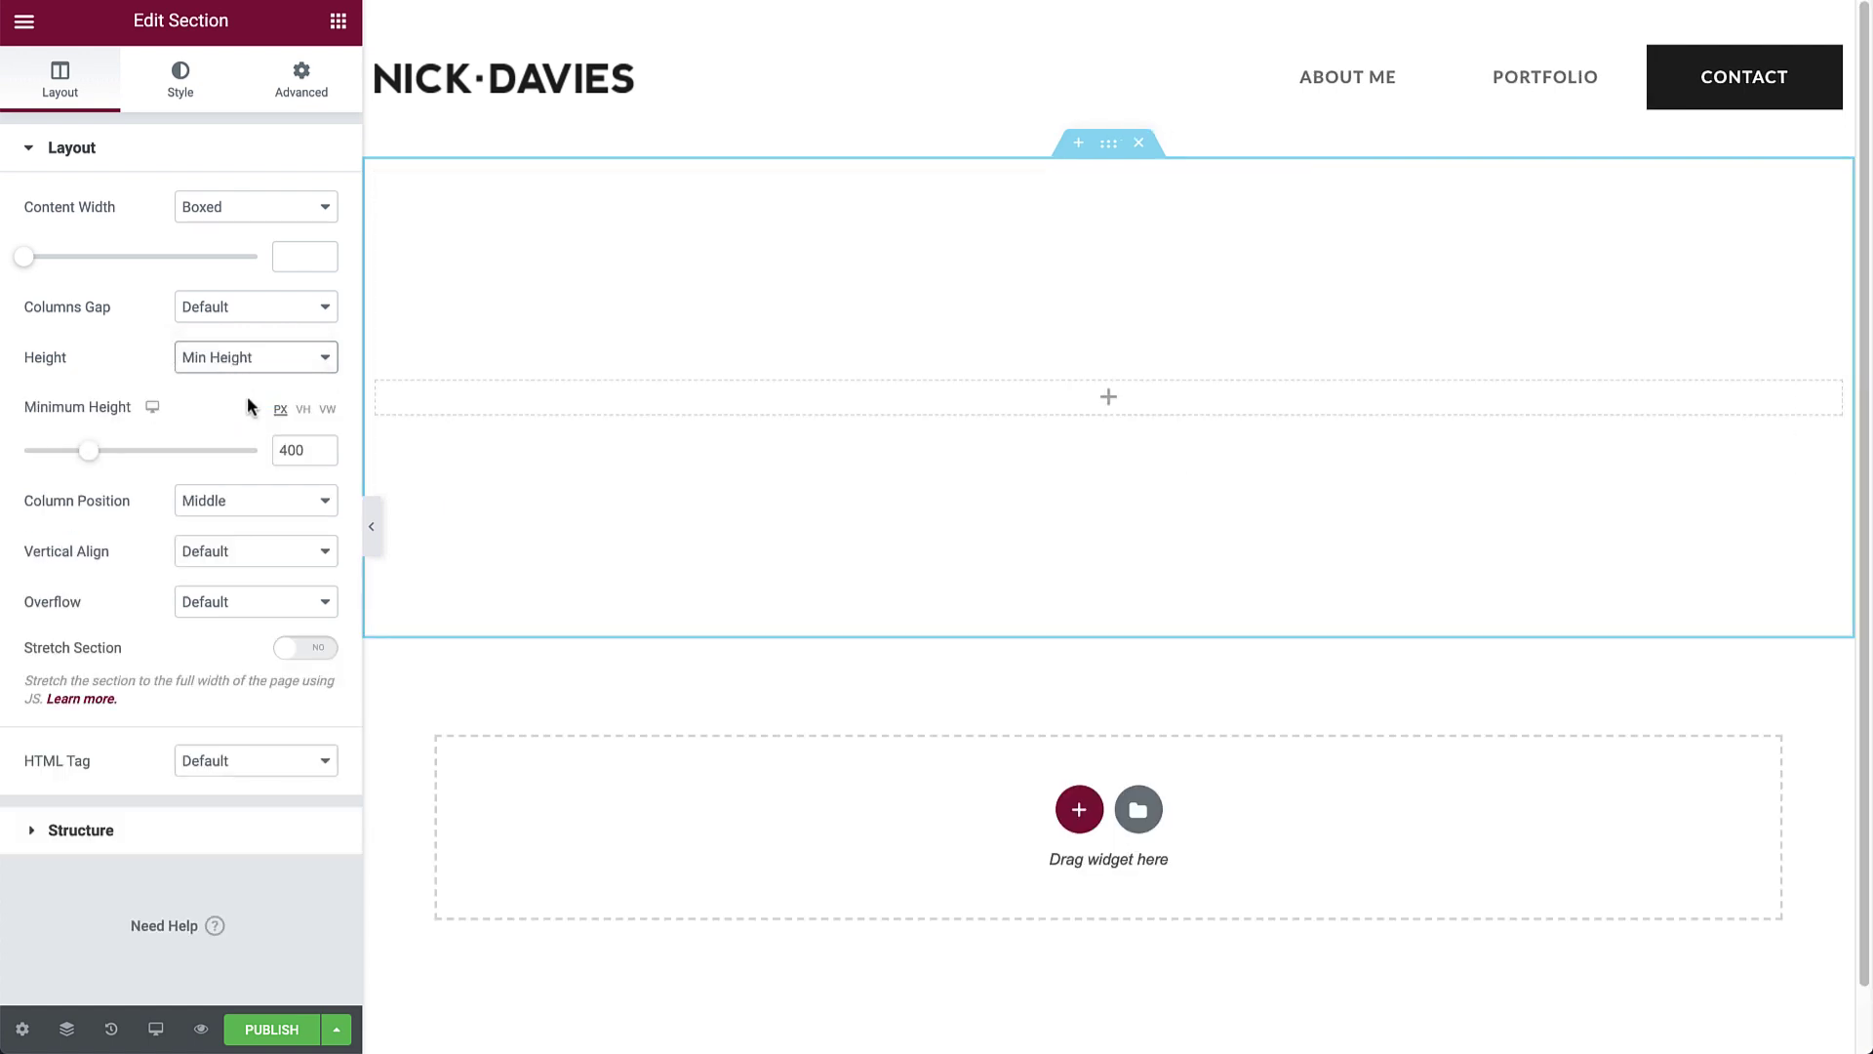
pyautogui.click(303, 409)
pyautogui.click(288, 449)
pyautogui.write('70')
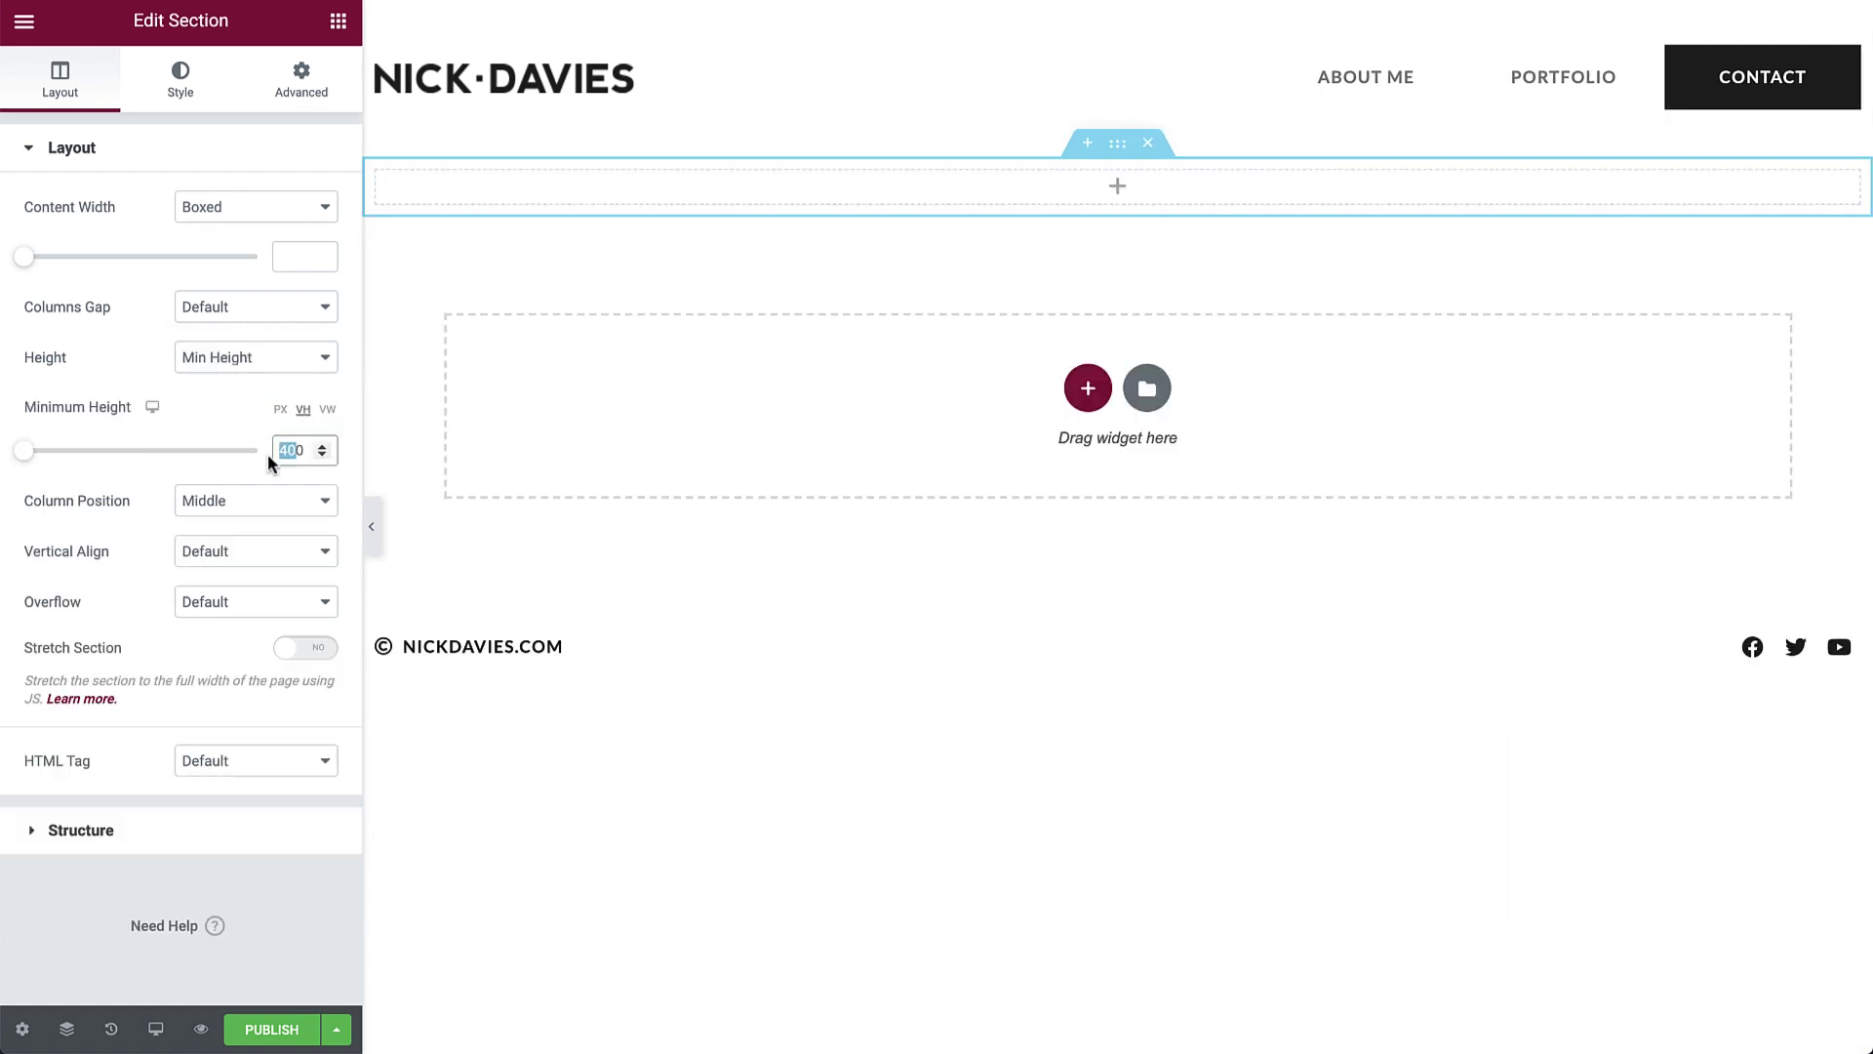
# - Set the section's column position to Stretch and its vertical alignment to Middle
pyautogui.click(276, 492)
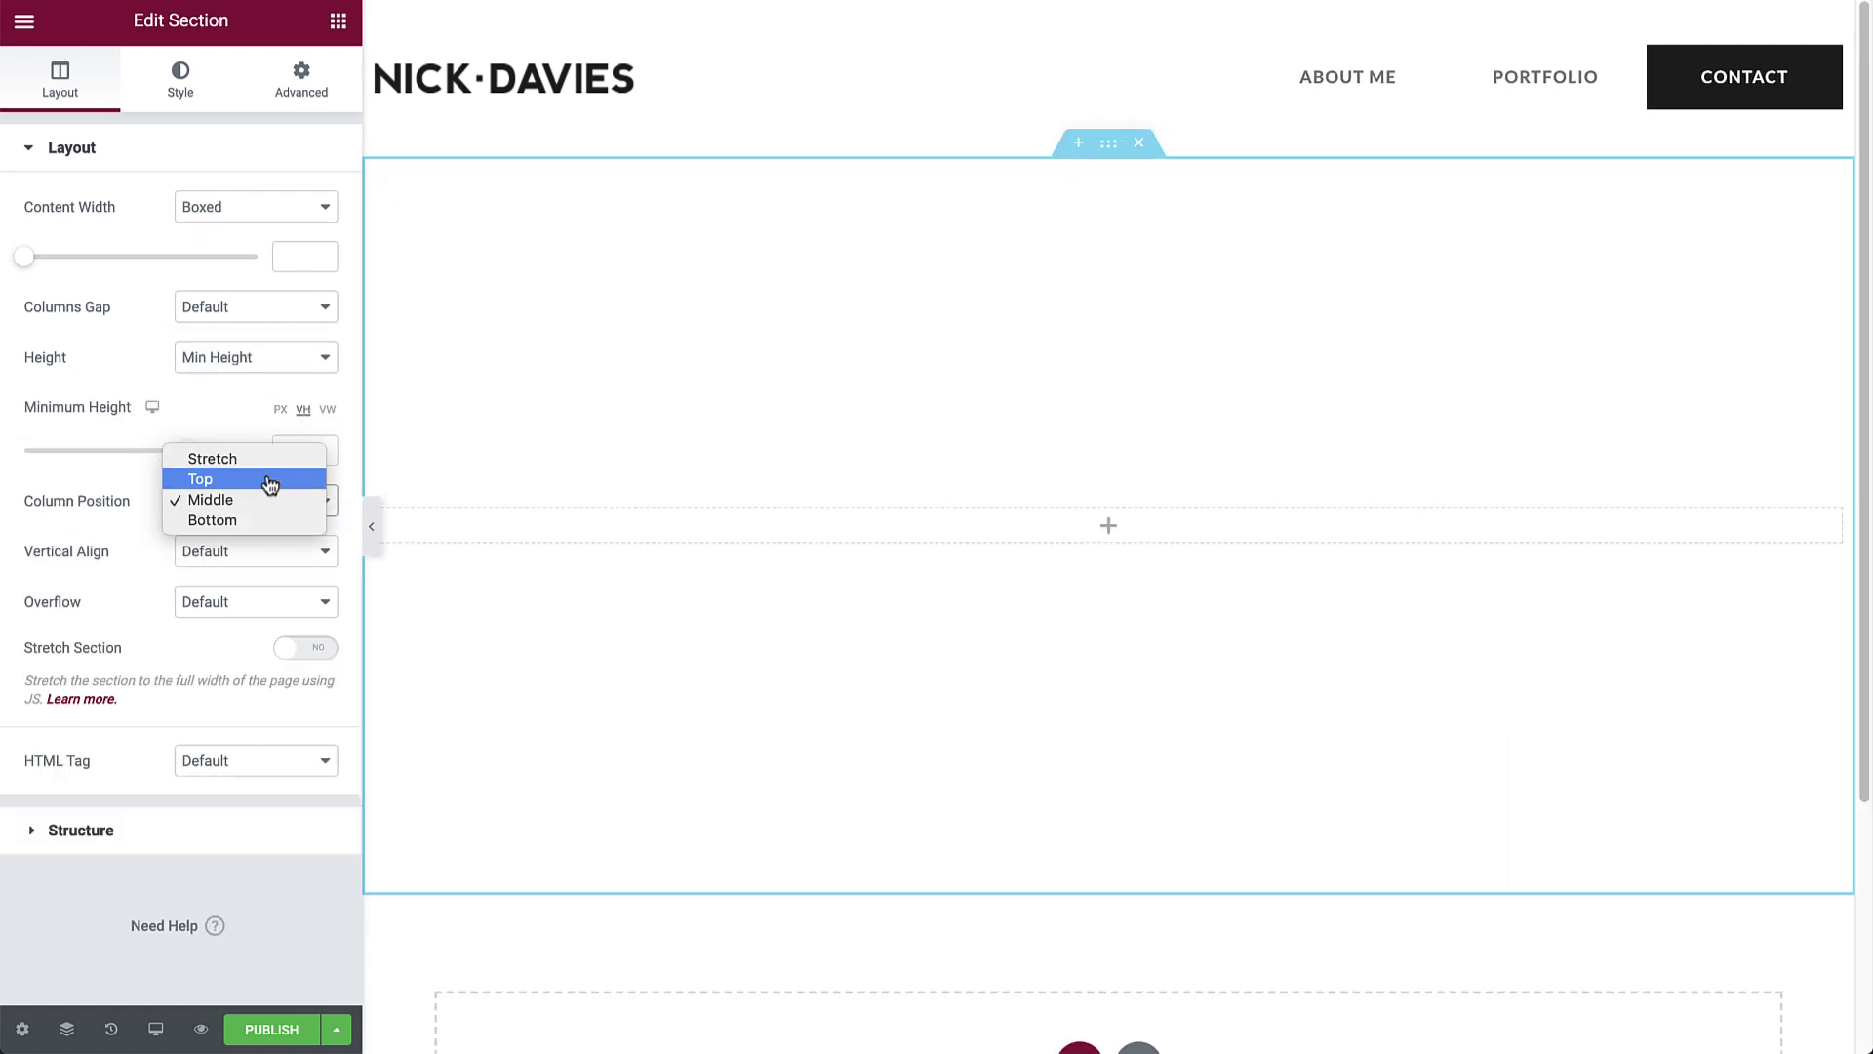
pyautogui.click(266, 457)
pyautogui.click(257, 550)
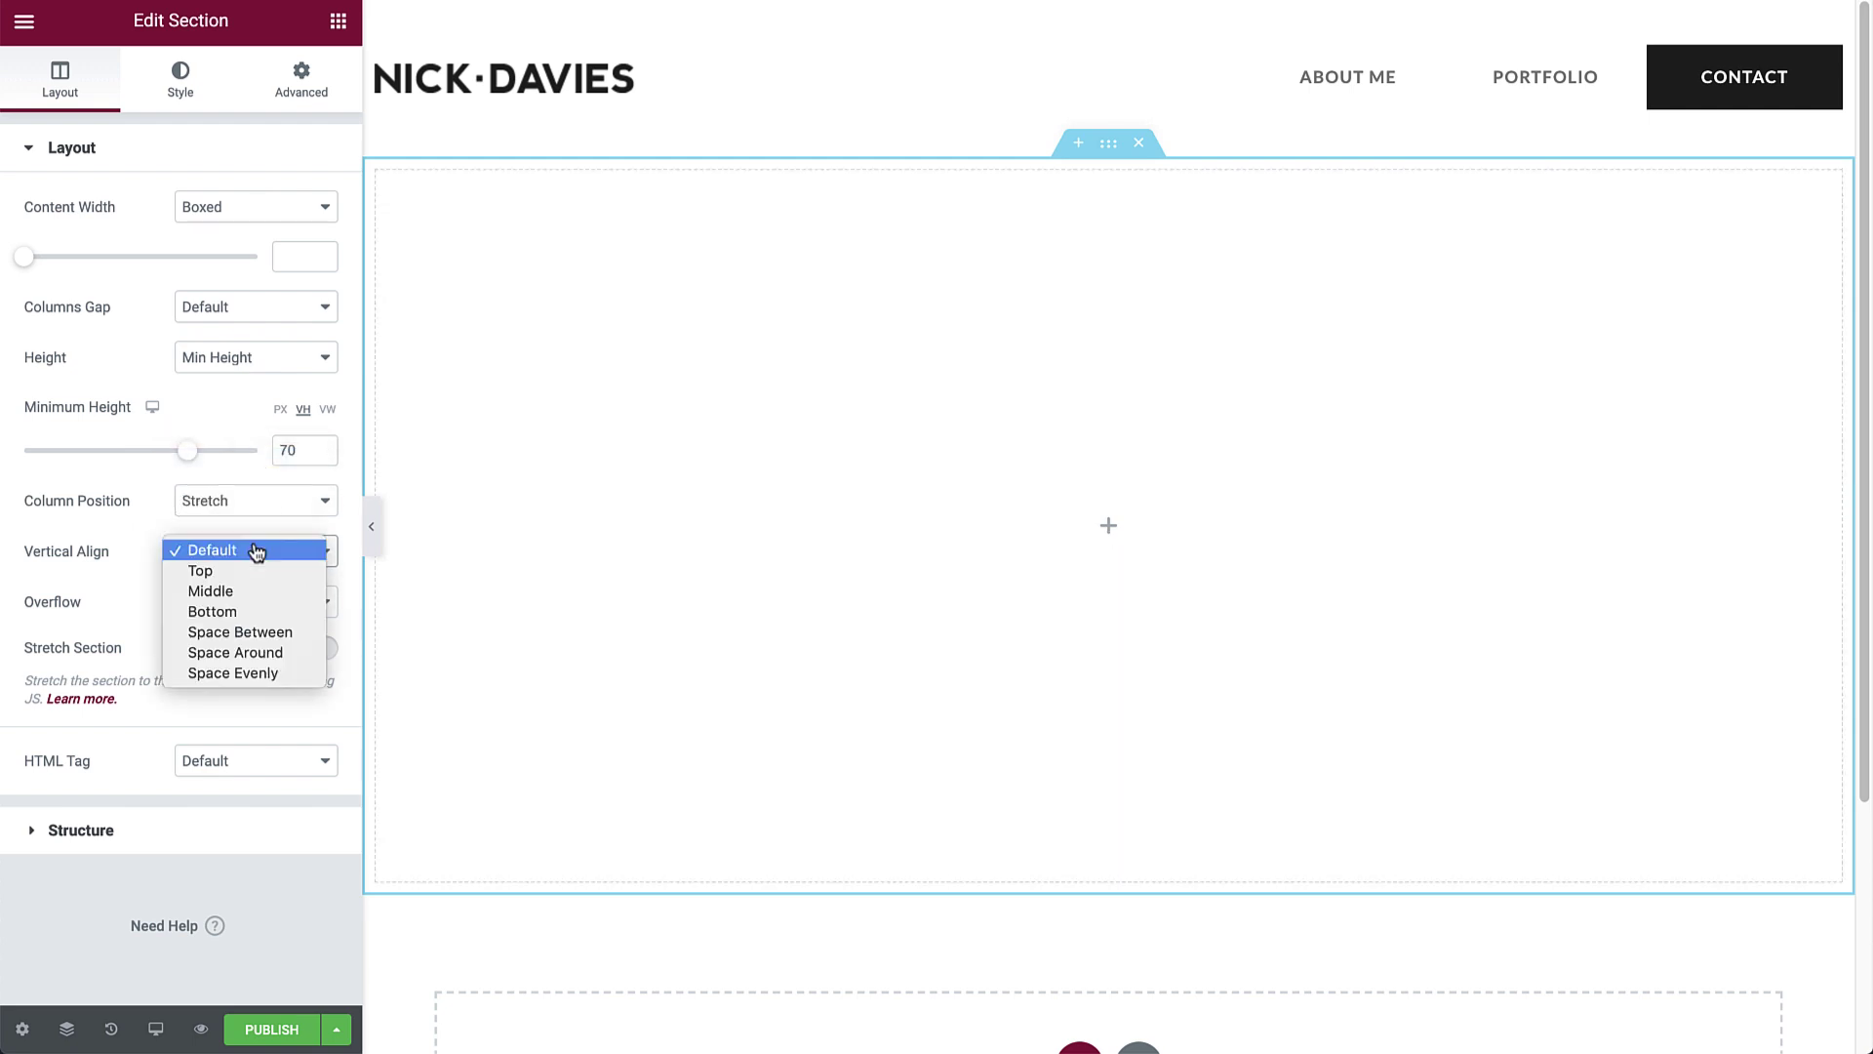
pyautogui.click(242, 592)
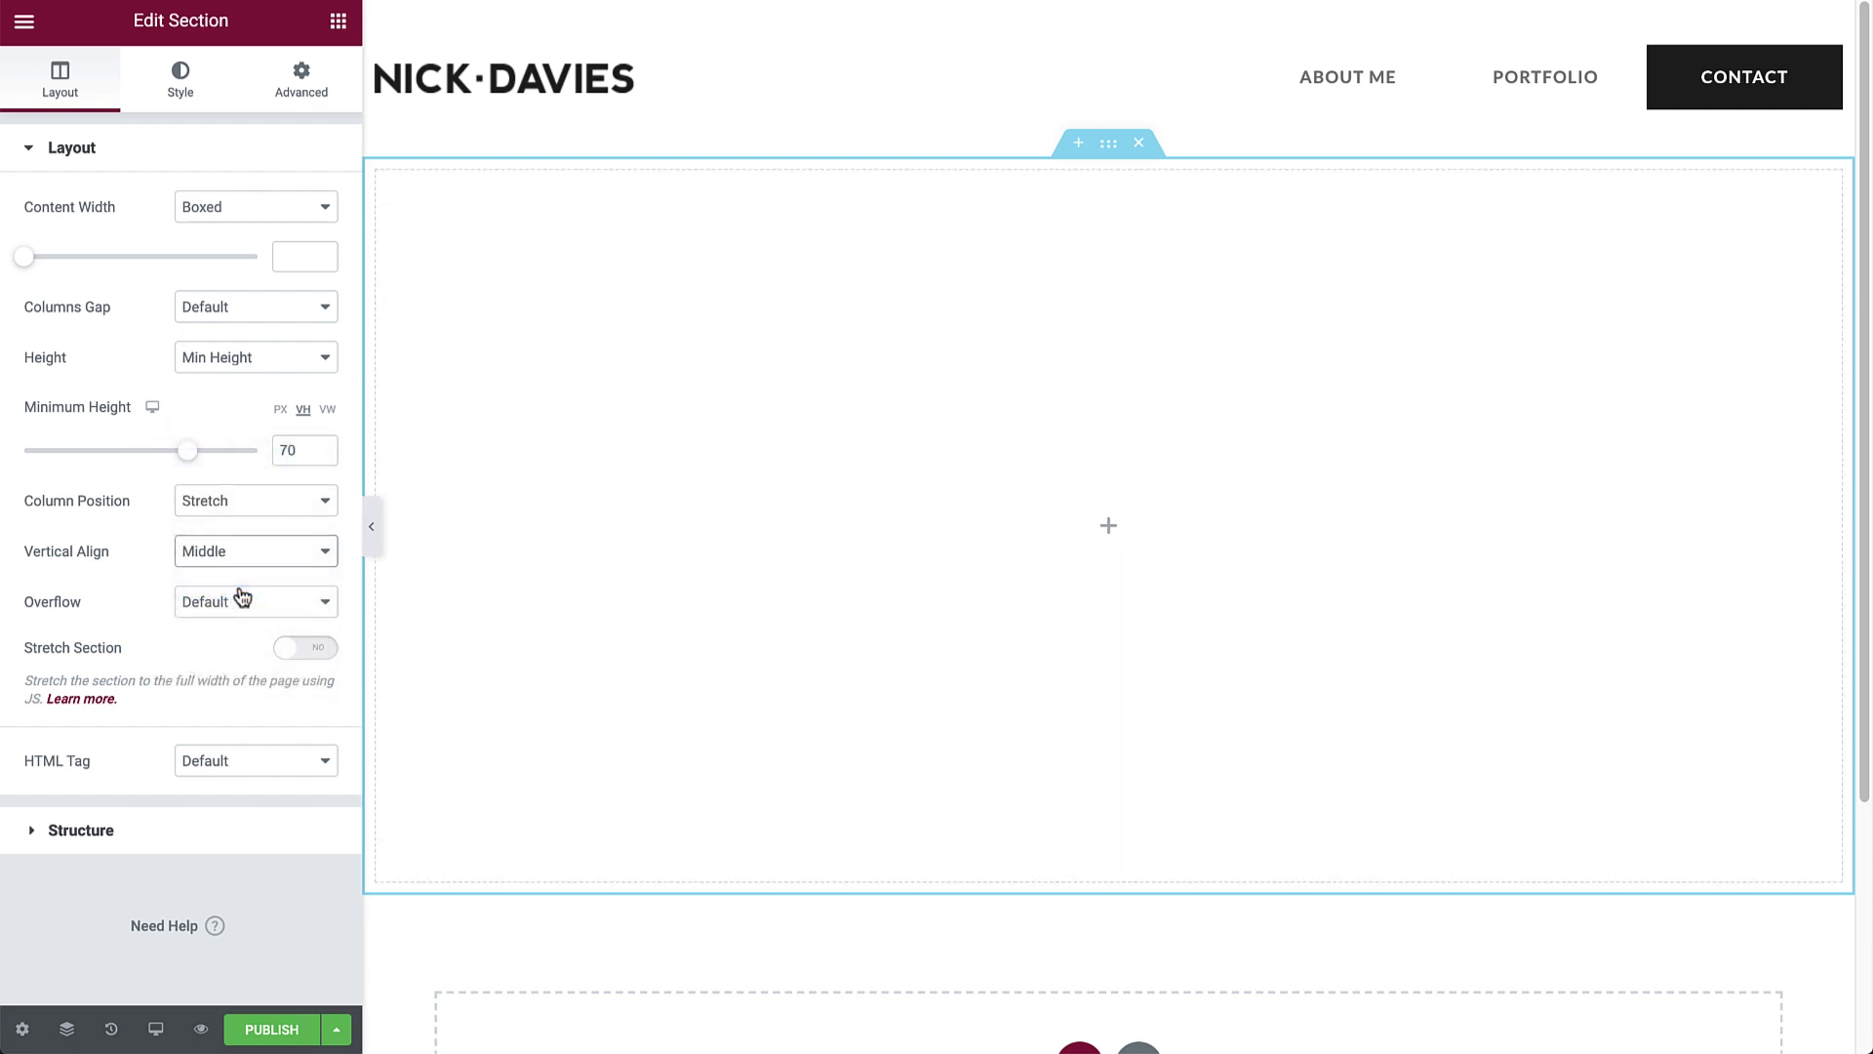
# - Give the column a classic background that dynamically uses the post's Featured Image
pyautogui.click(377, 172)
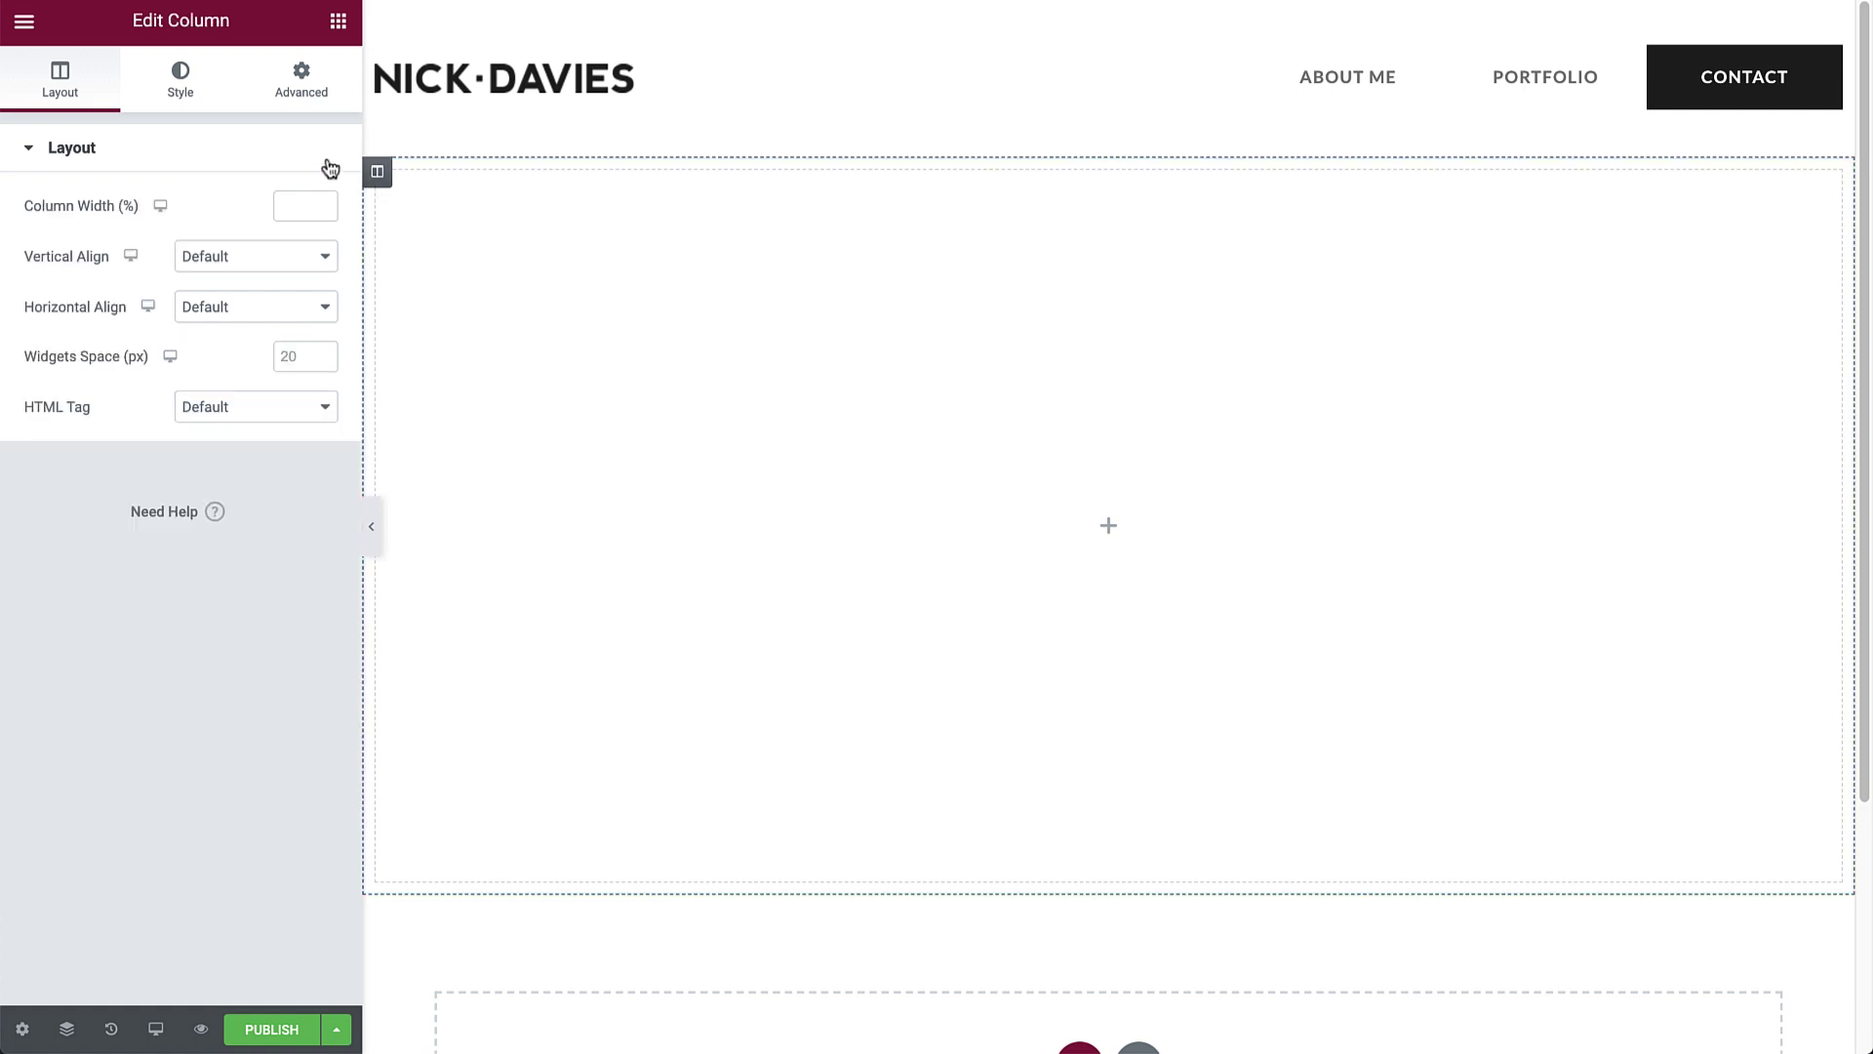
pyautogui.click(198, 90)
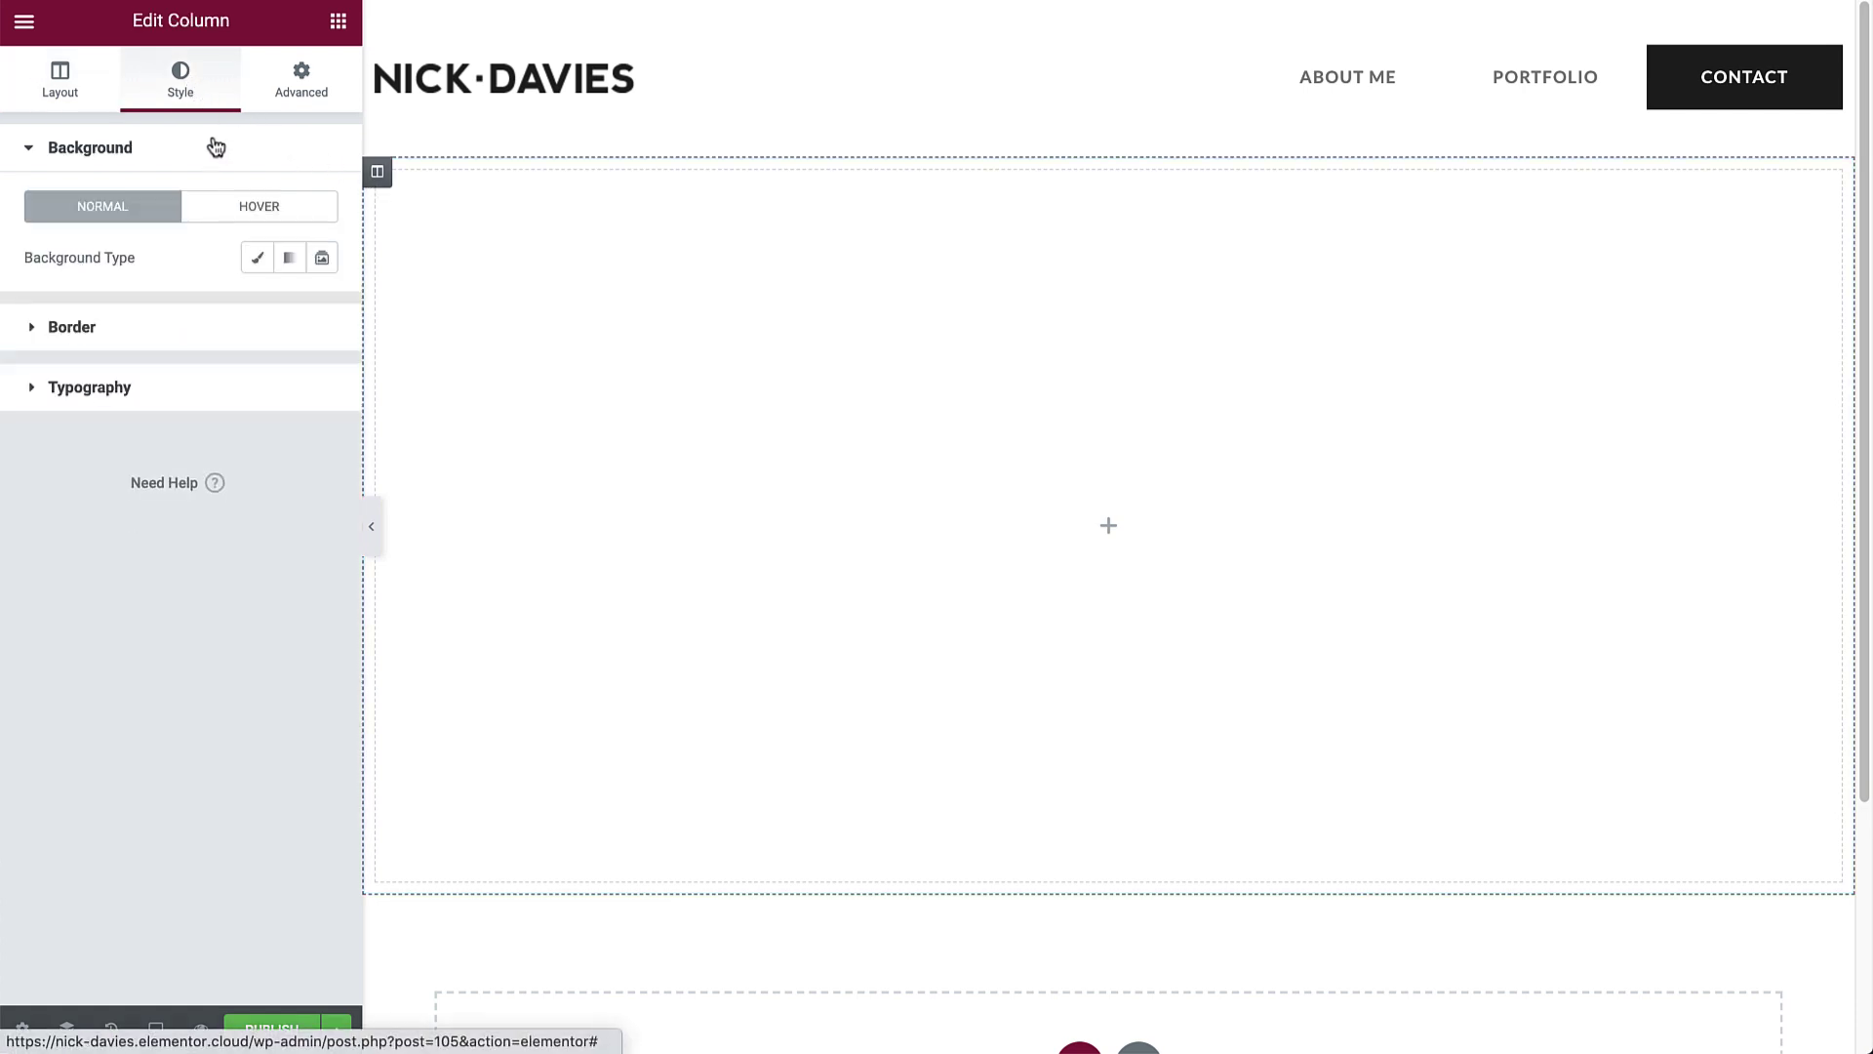
pyautogui.click(254, 260)
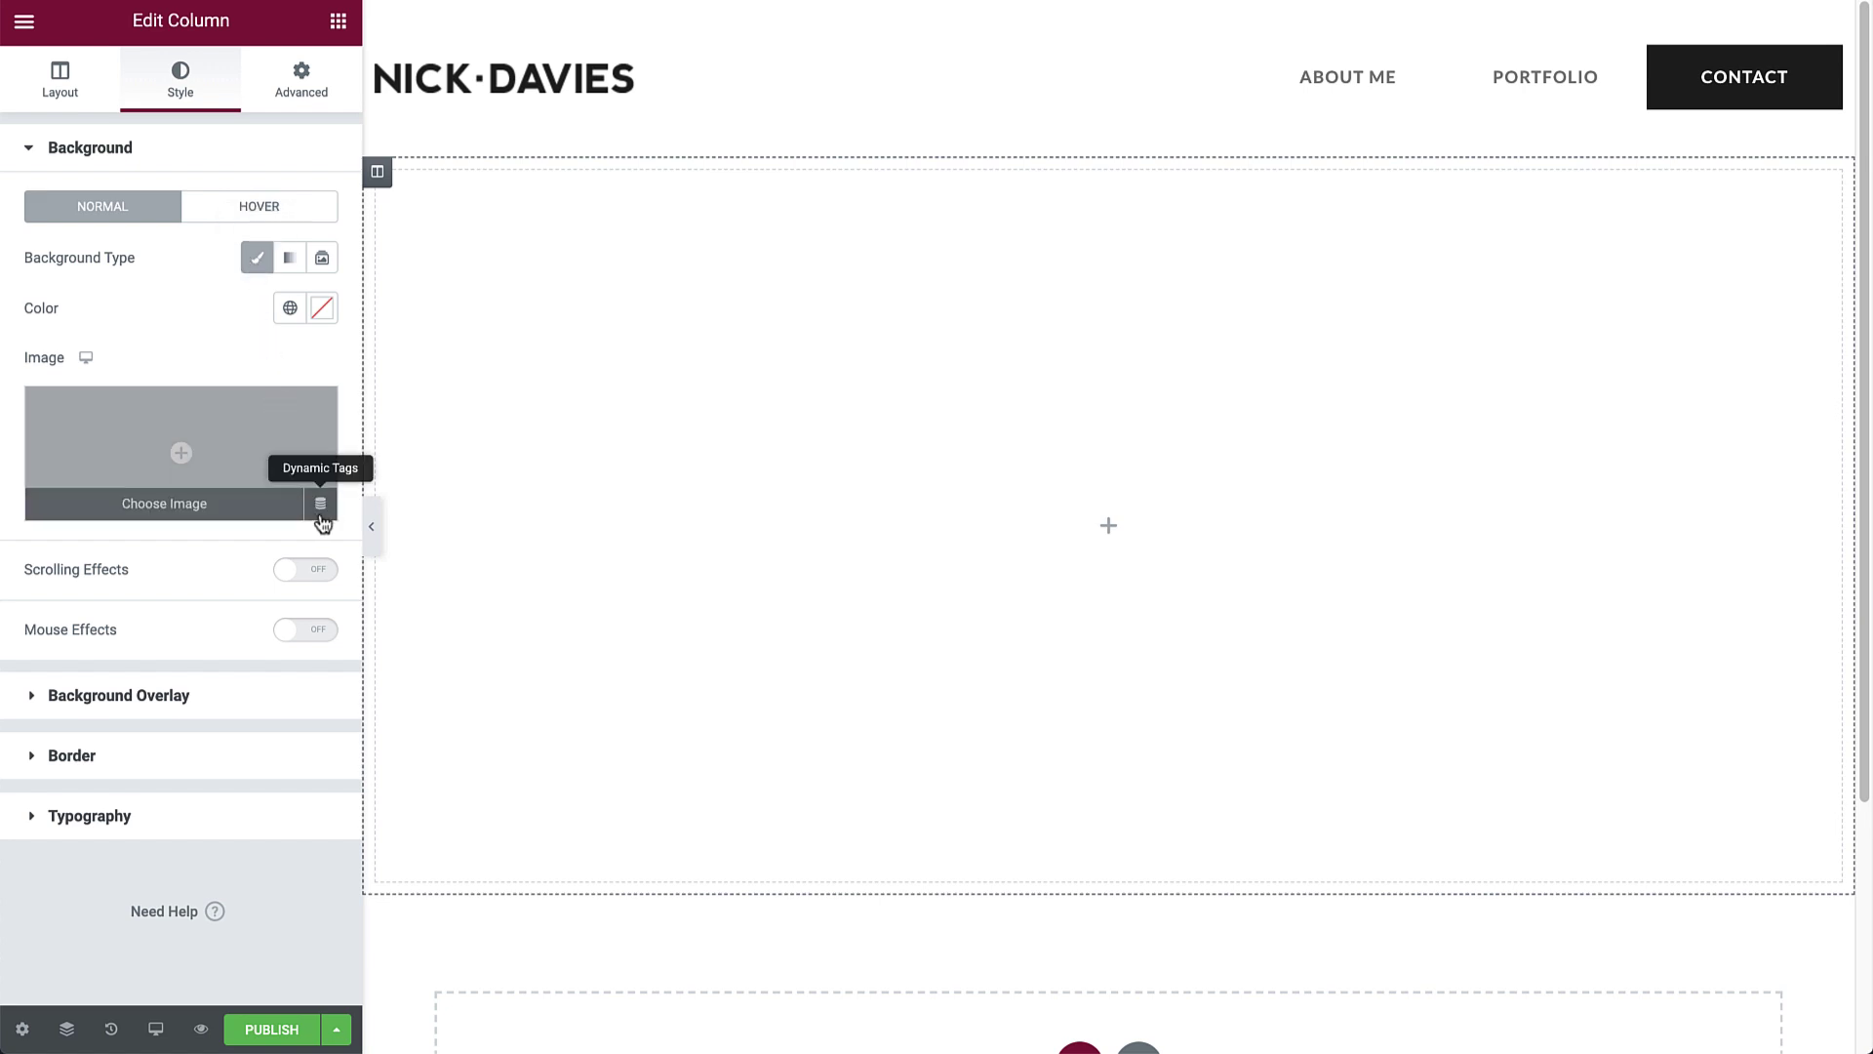
pyautogui.click(320, 505)
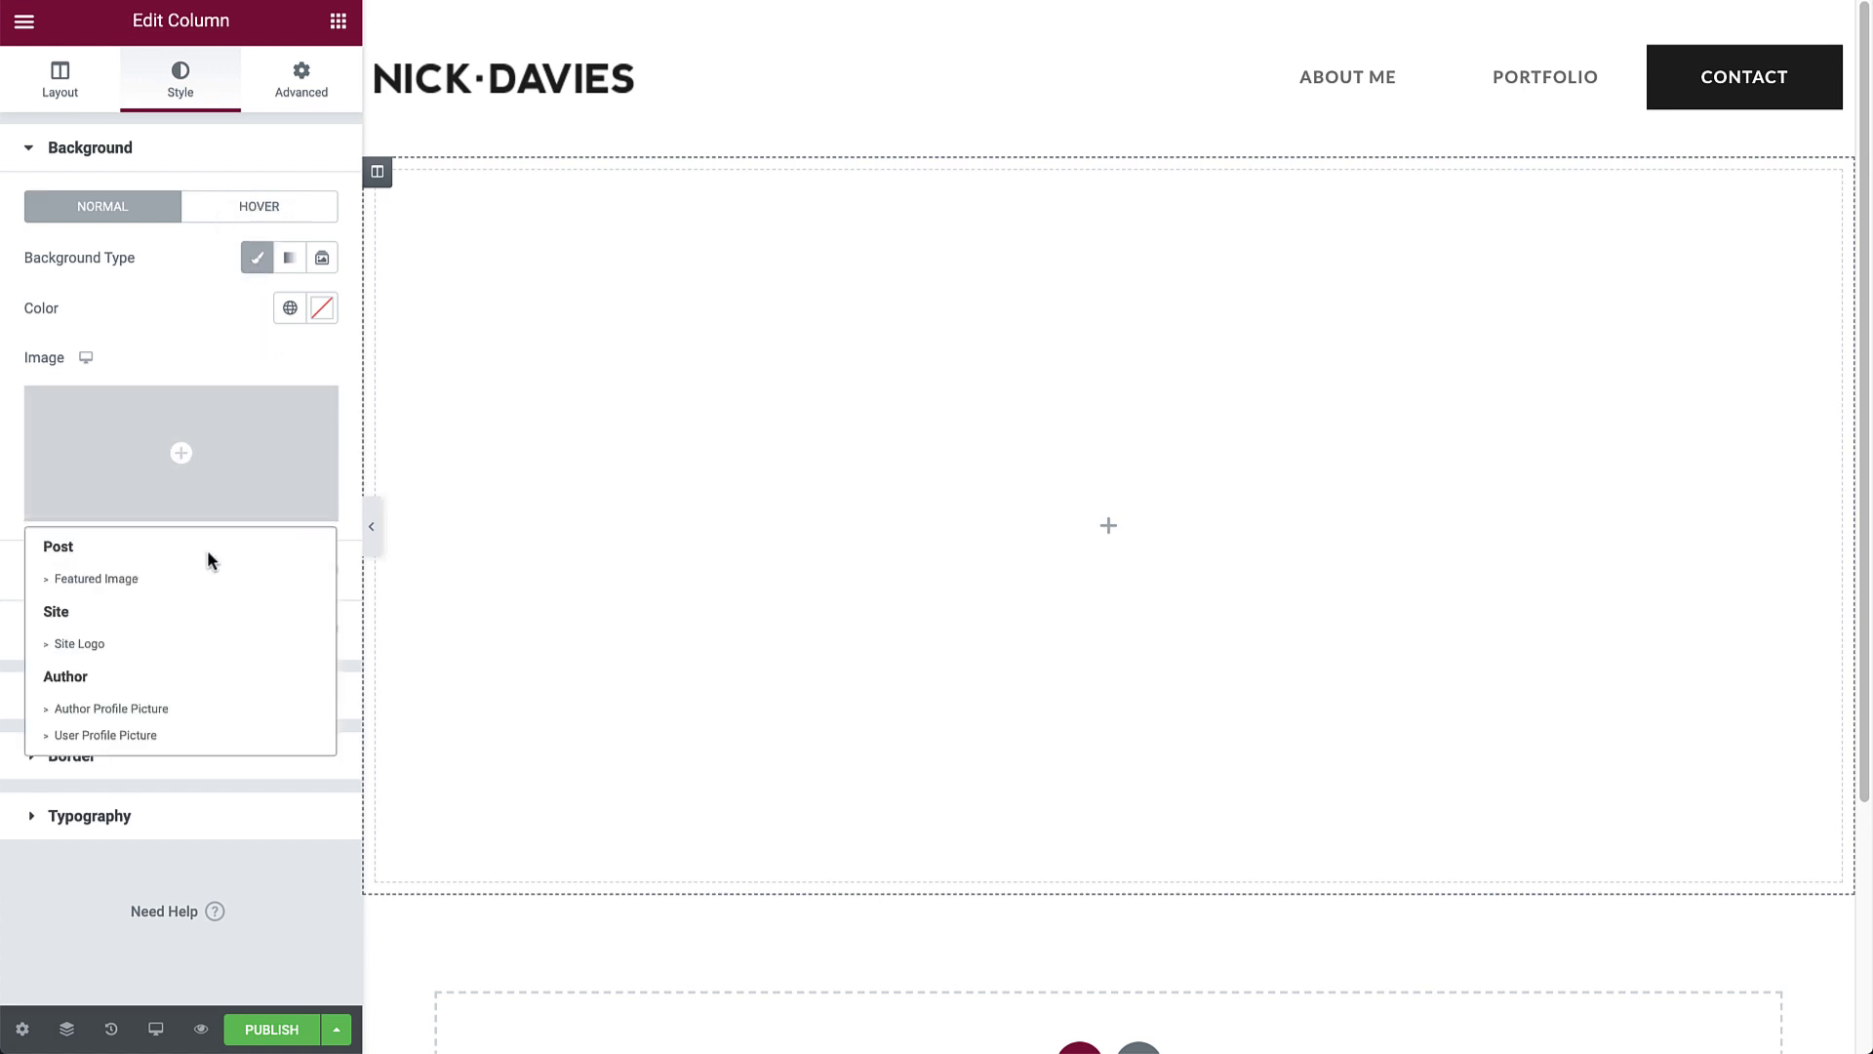
pyautogui.click(117, 583)
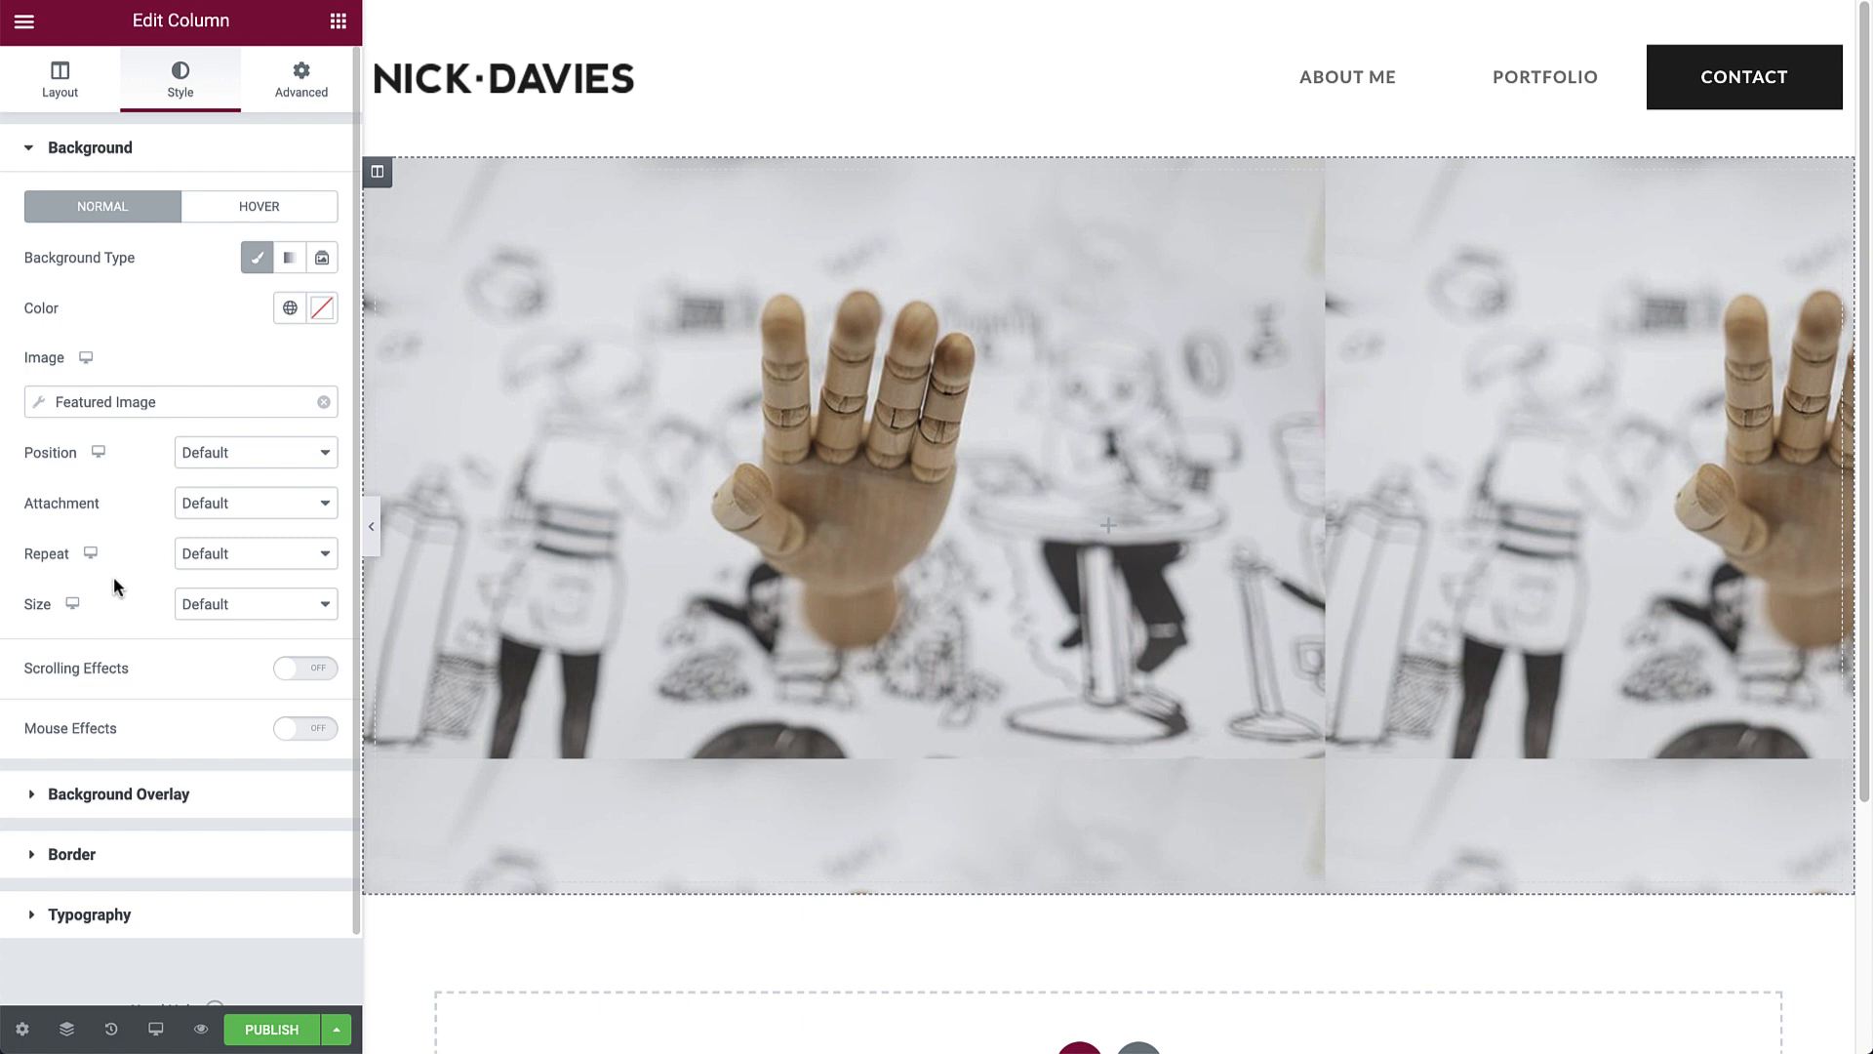
# - Set the column's background image position to Center Center and its size to Cover
pyautogui.click(224, 457)
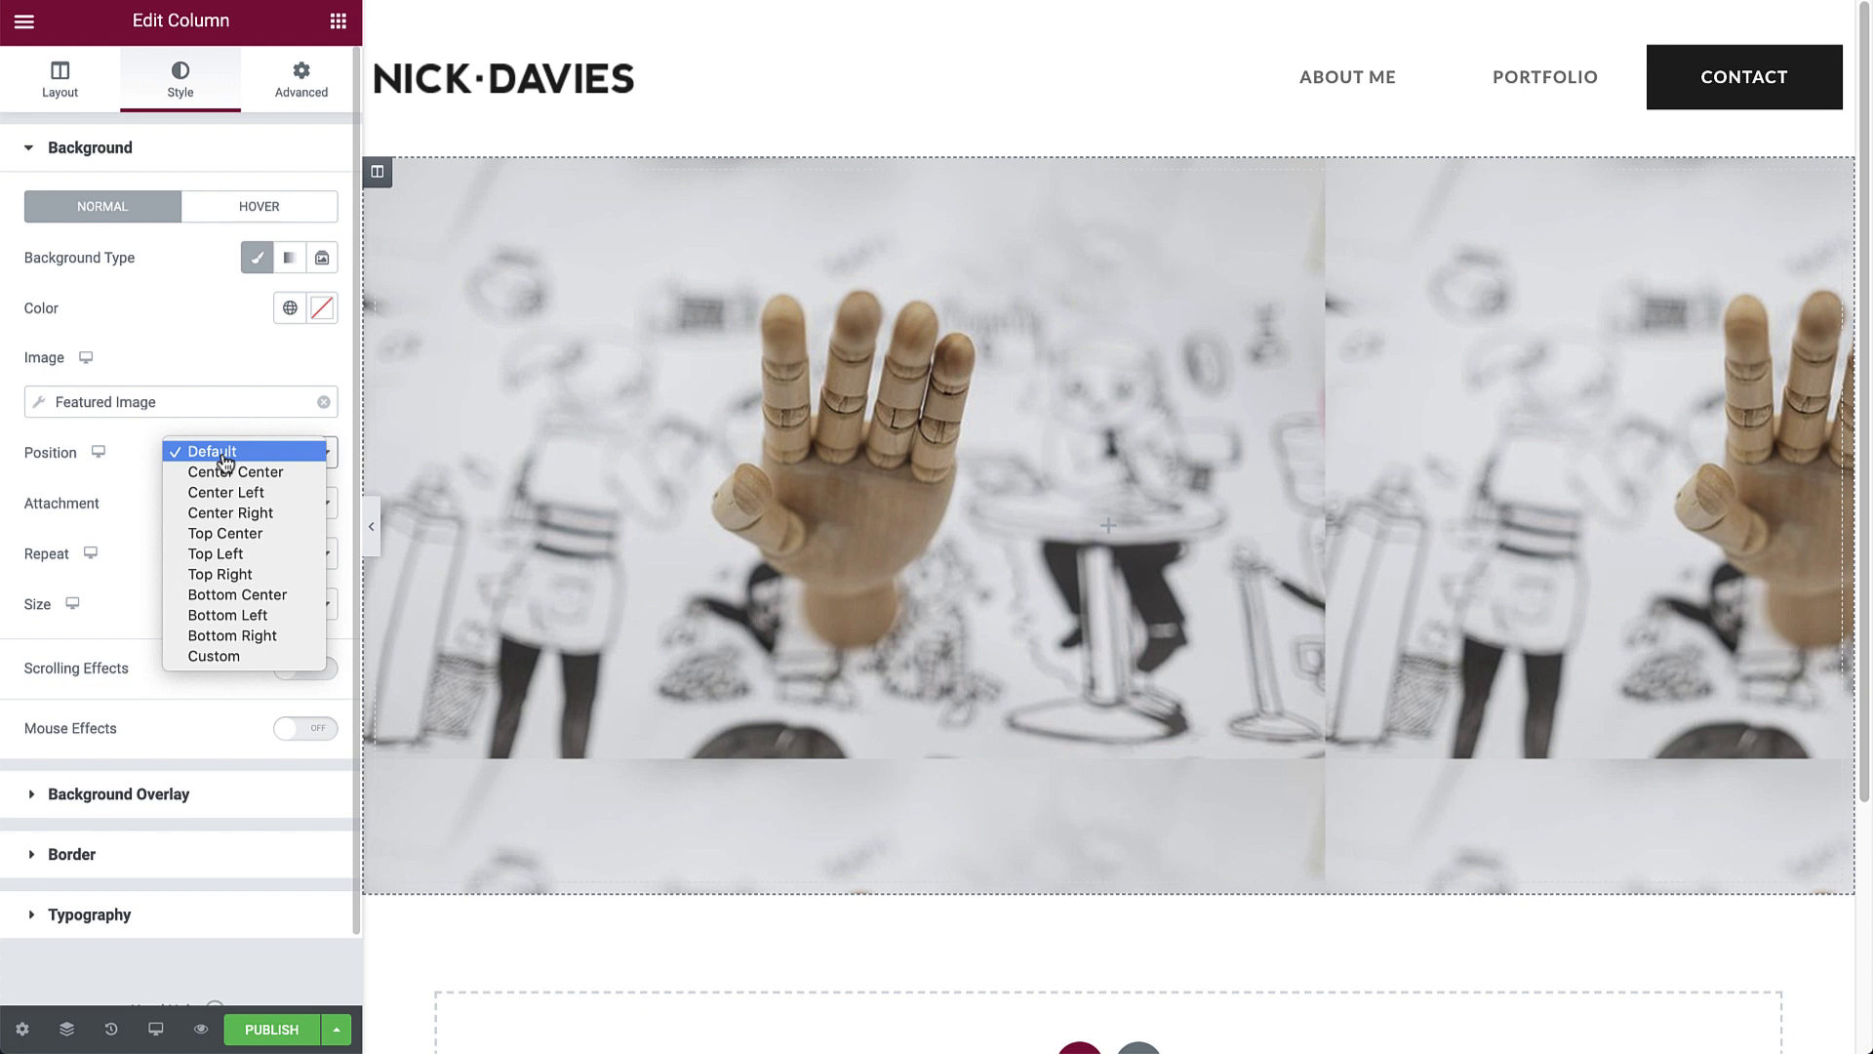
pyautogui.click(224, 472)
pyautogui.click(255, 605)
pyautogui.click(236, 648)
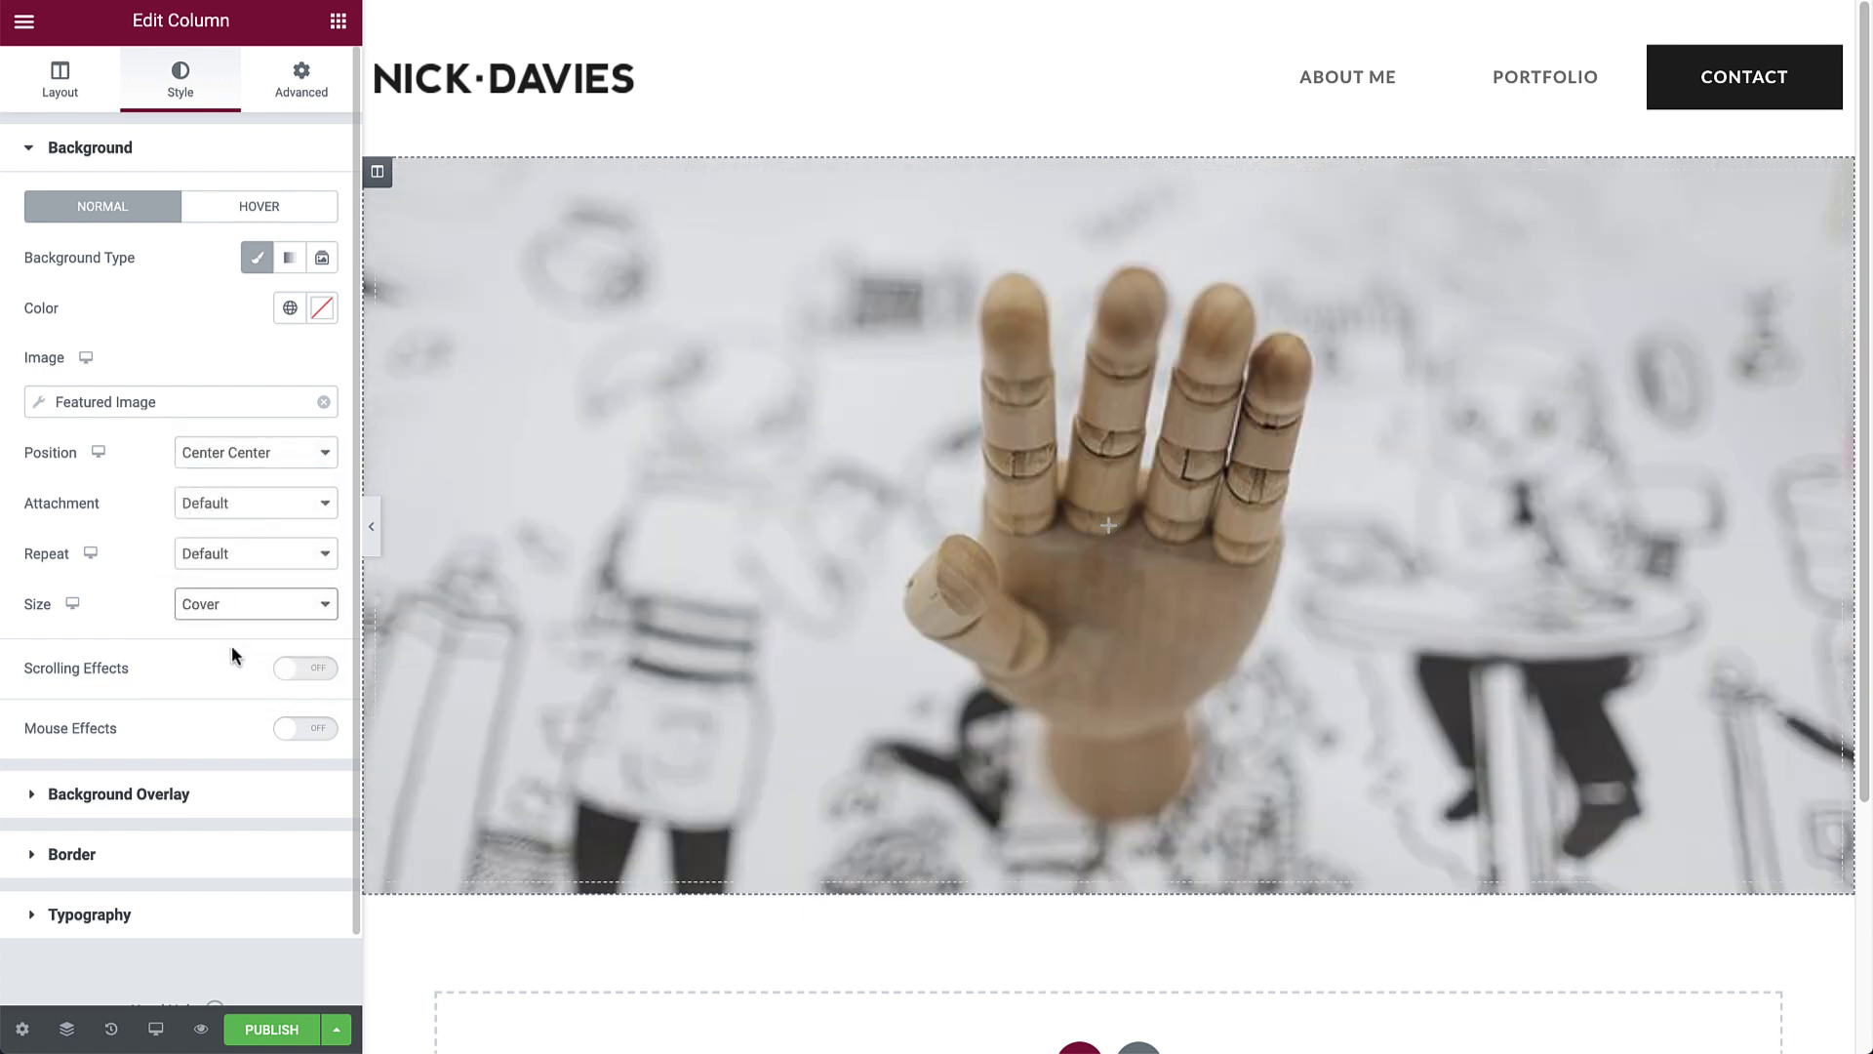
# - Add a classic background overlay to the column in the Primary global color
pyautogui.click(196, 792)
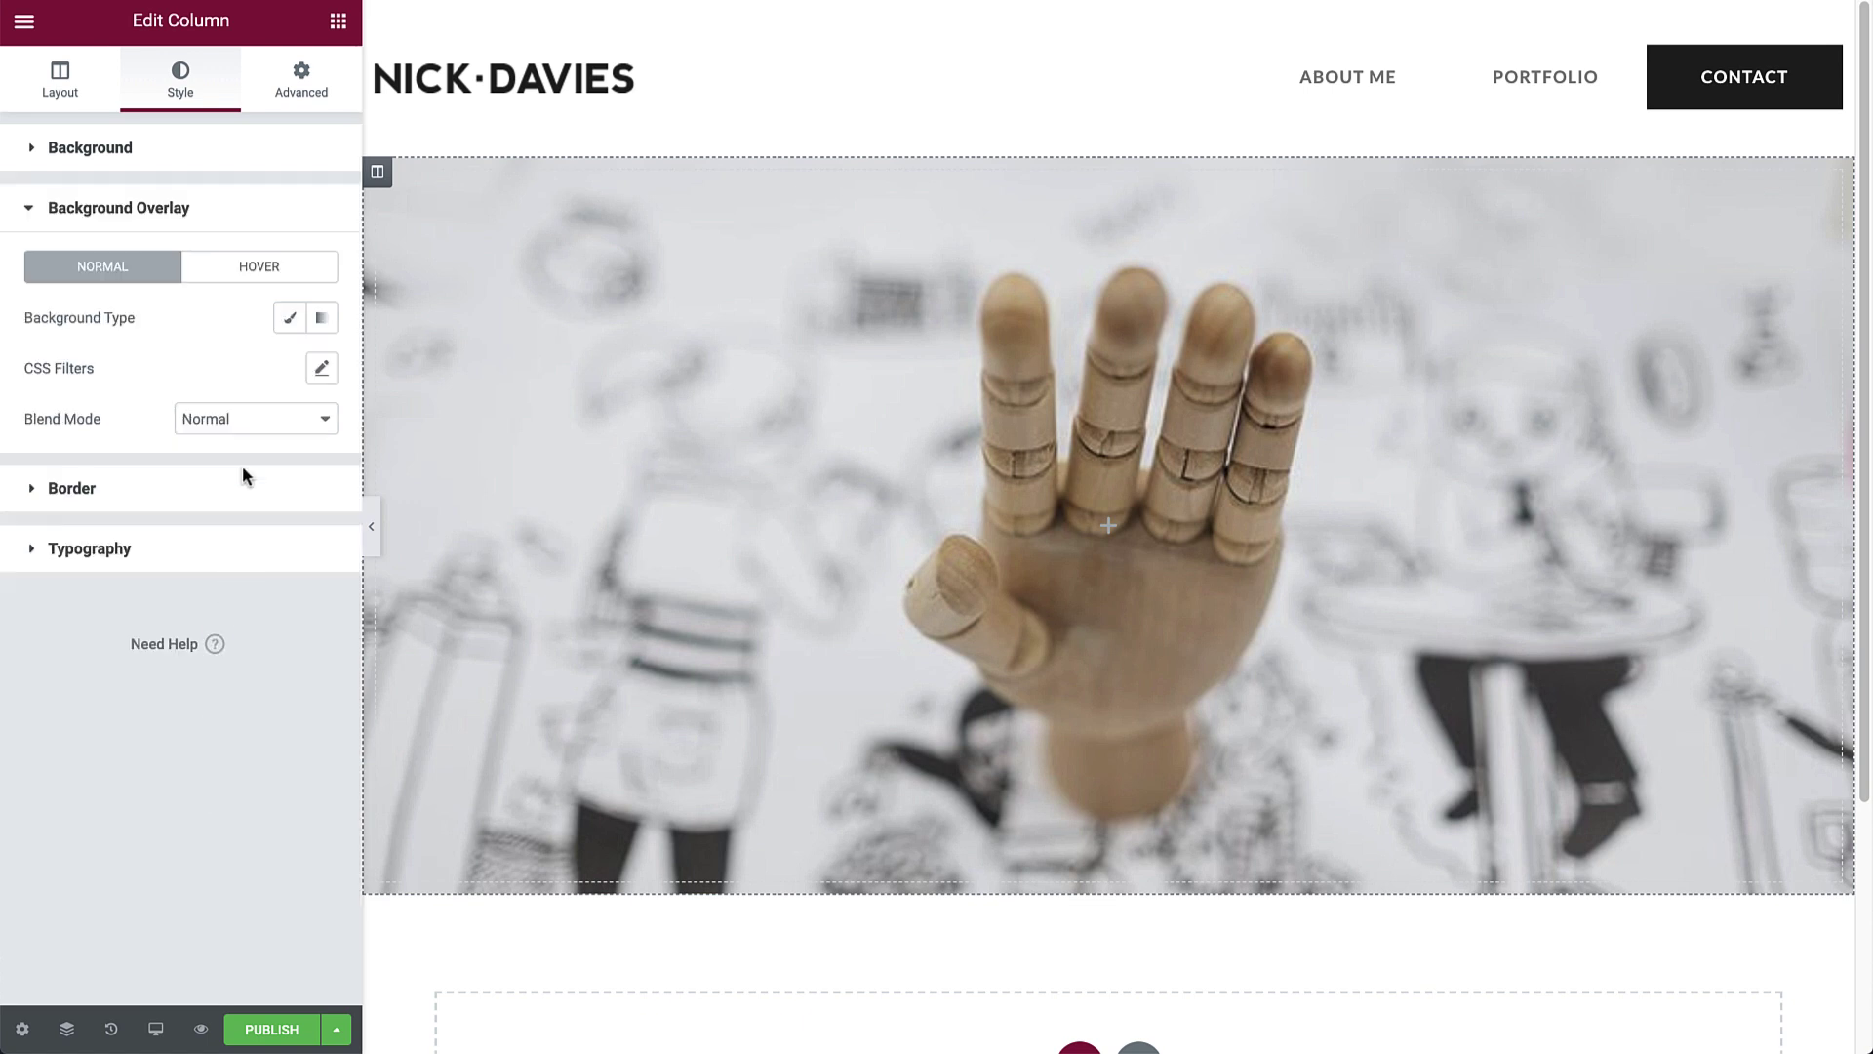
pyautogui.click(290, 318)
pyautogui.click(289, 368)
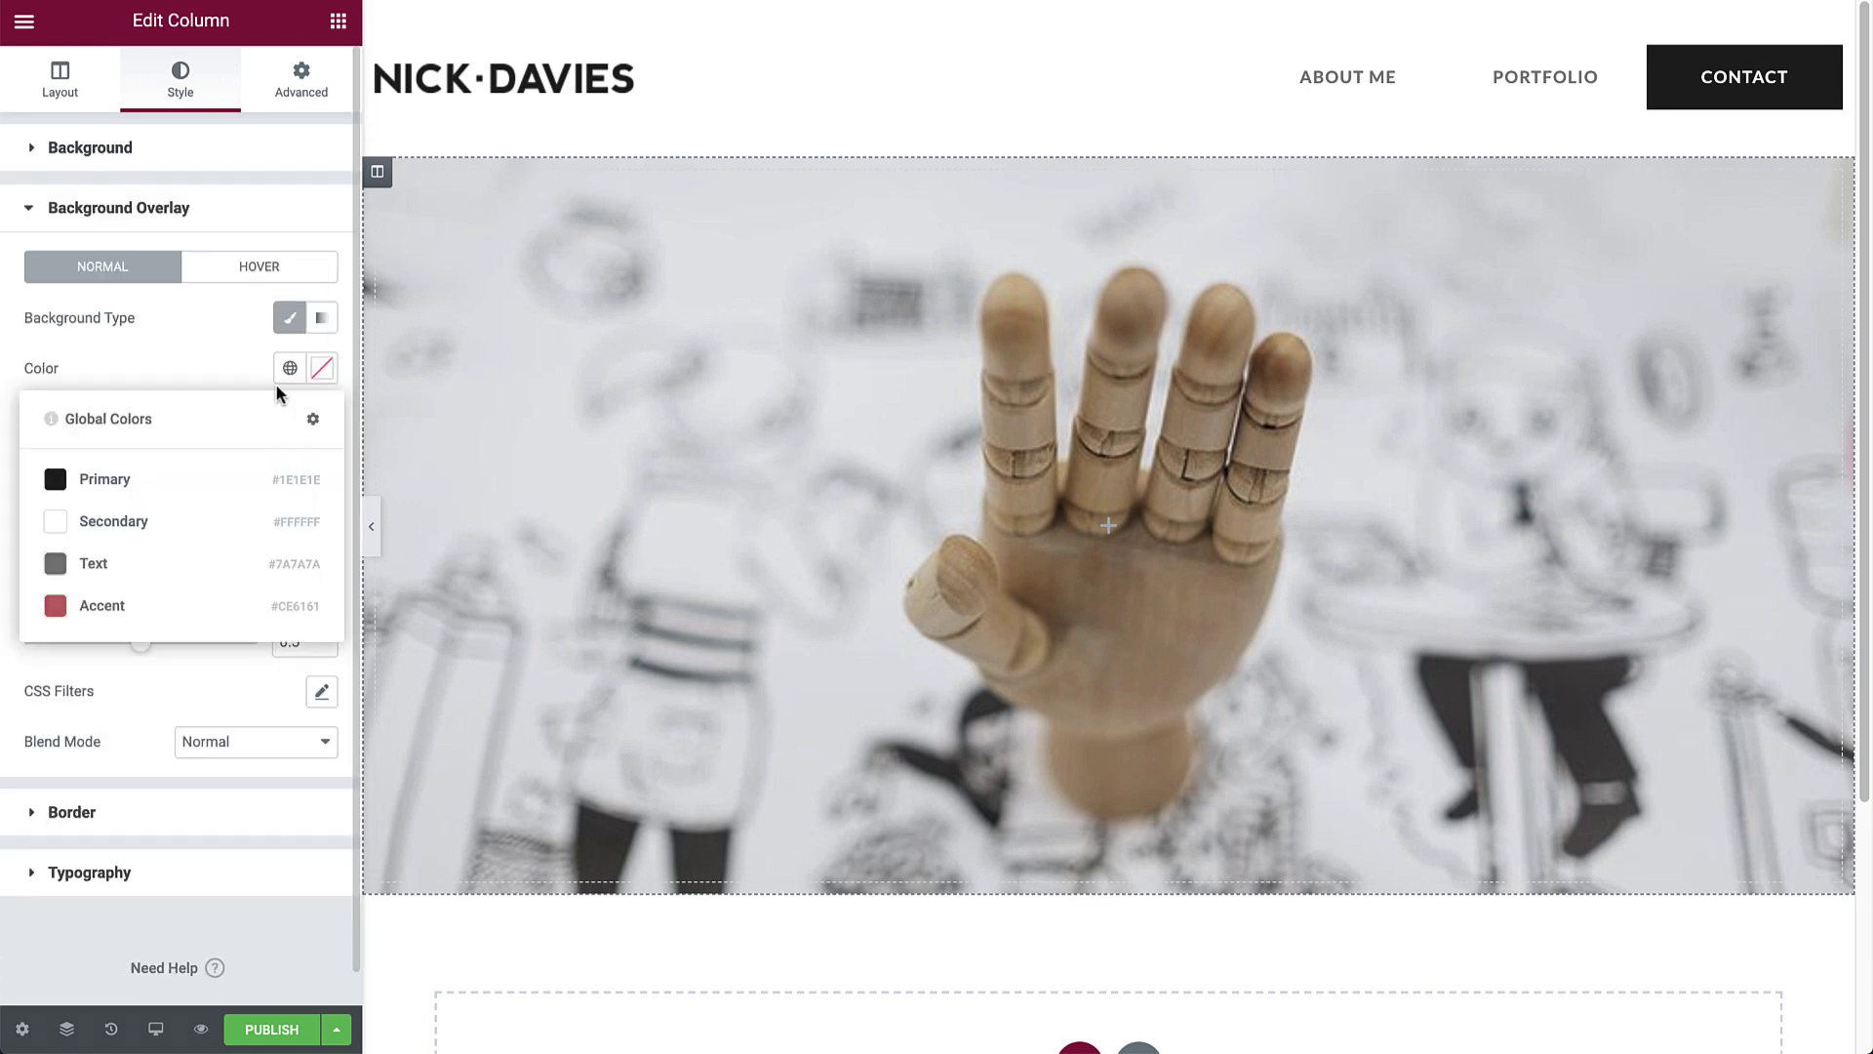
pyautogui.click(185, 478)
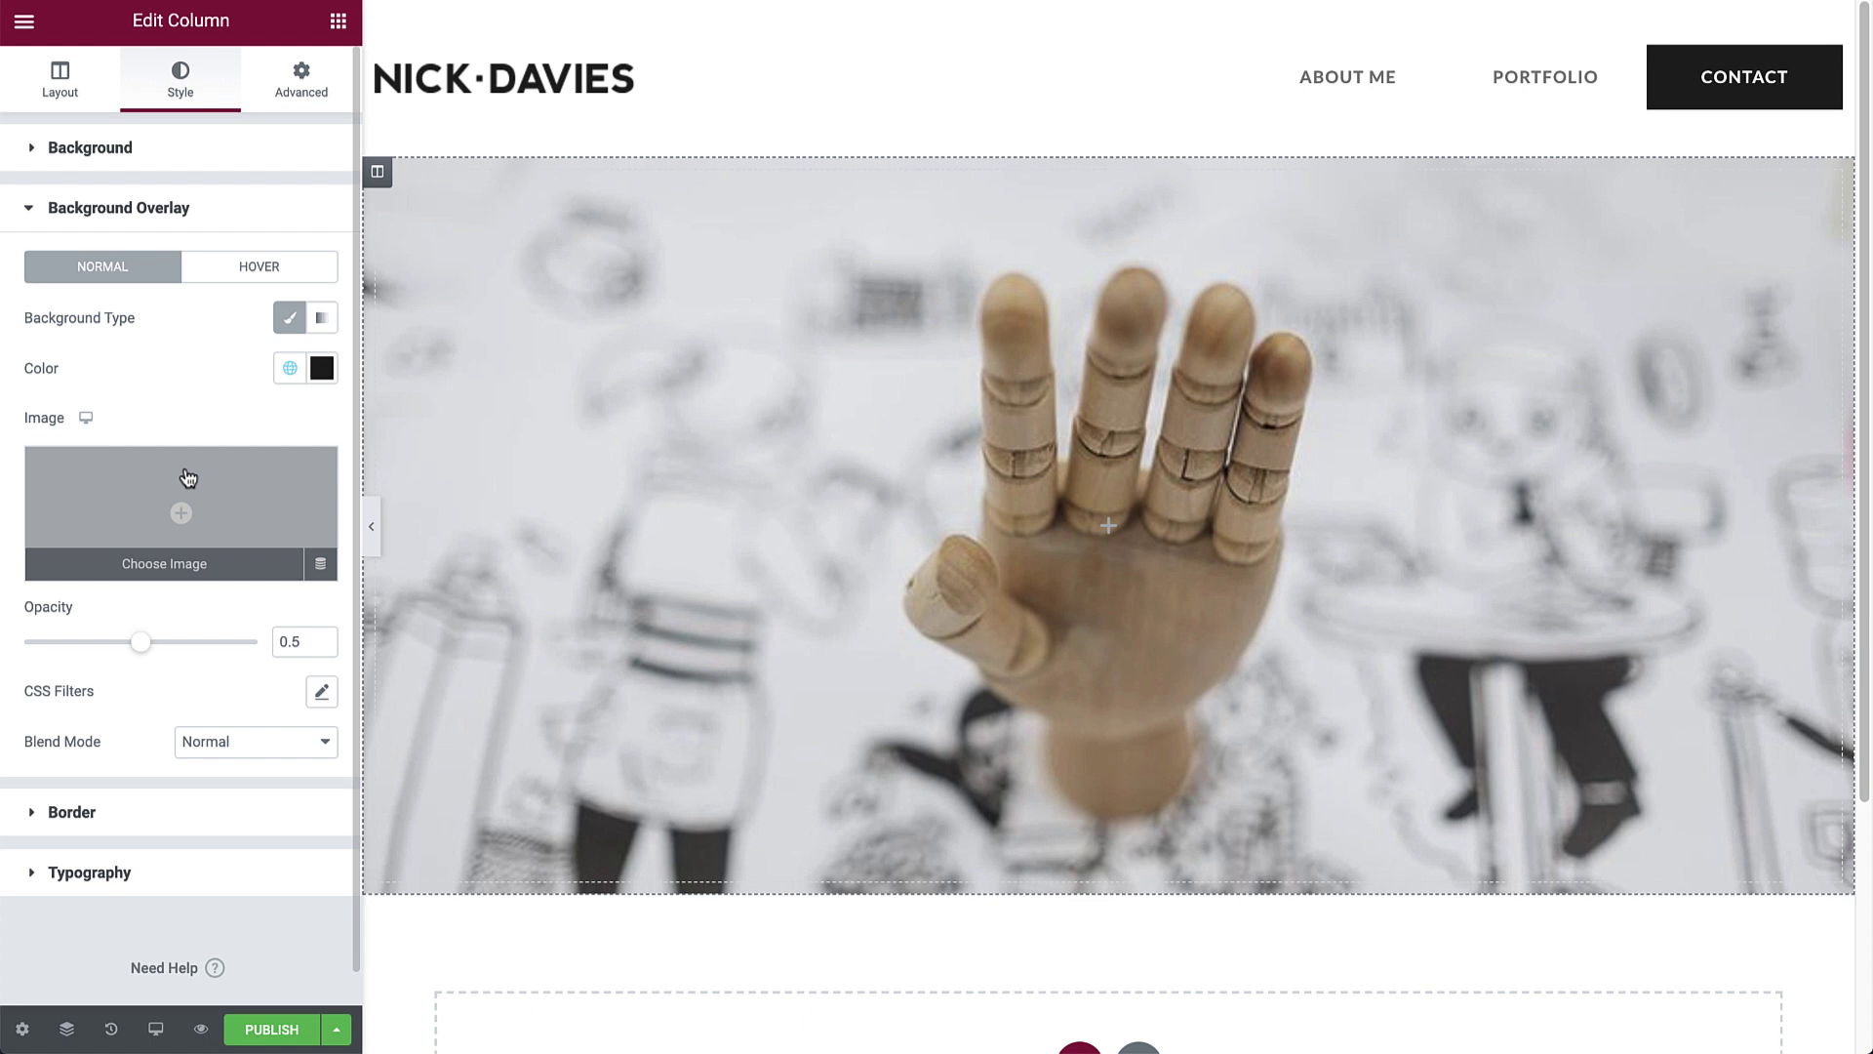
# - Place a Post Title widget in the hero column and center-align it
pyautogui.click(338, 20)
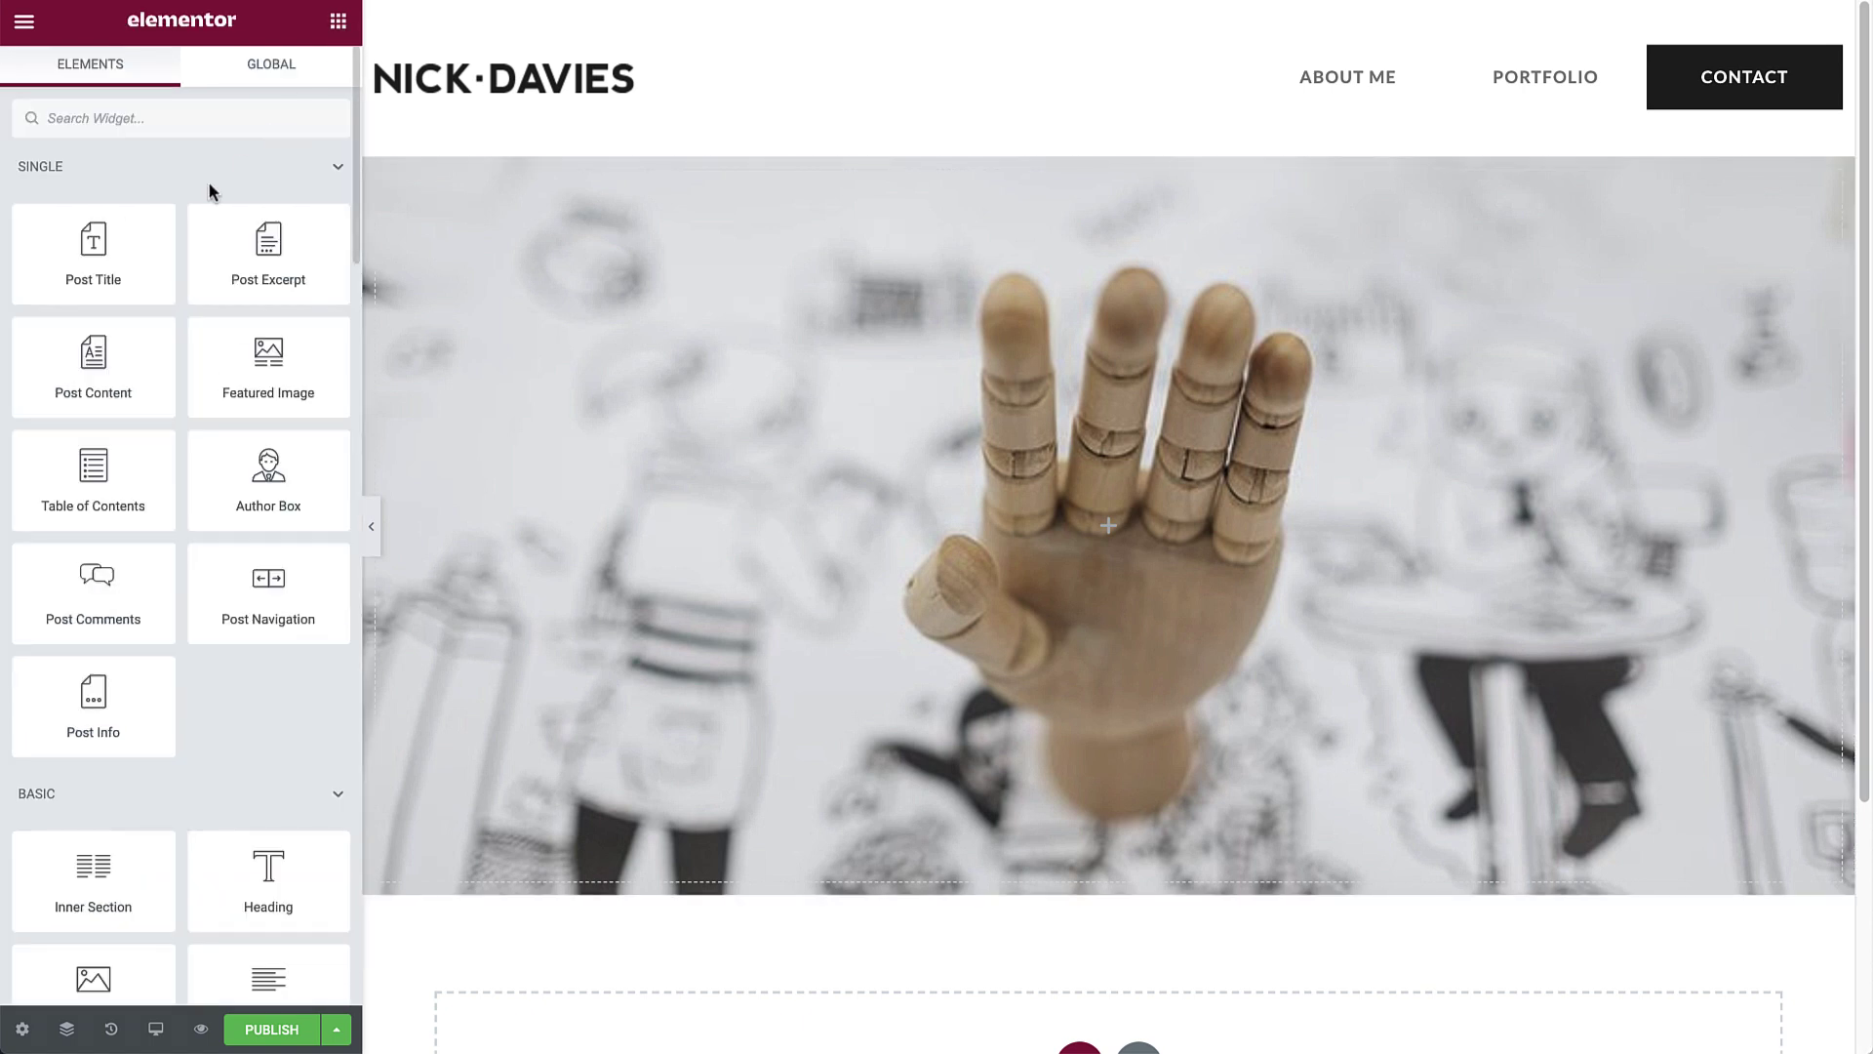
pyautogui.moveTo(98, 257); pyautogui.dragTo(980, 576)
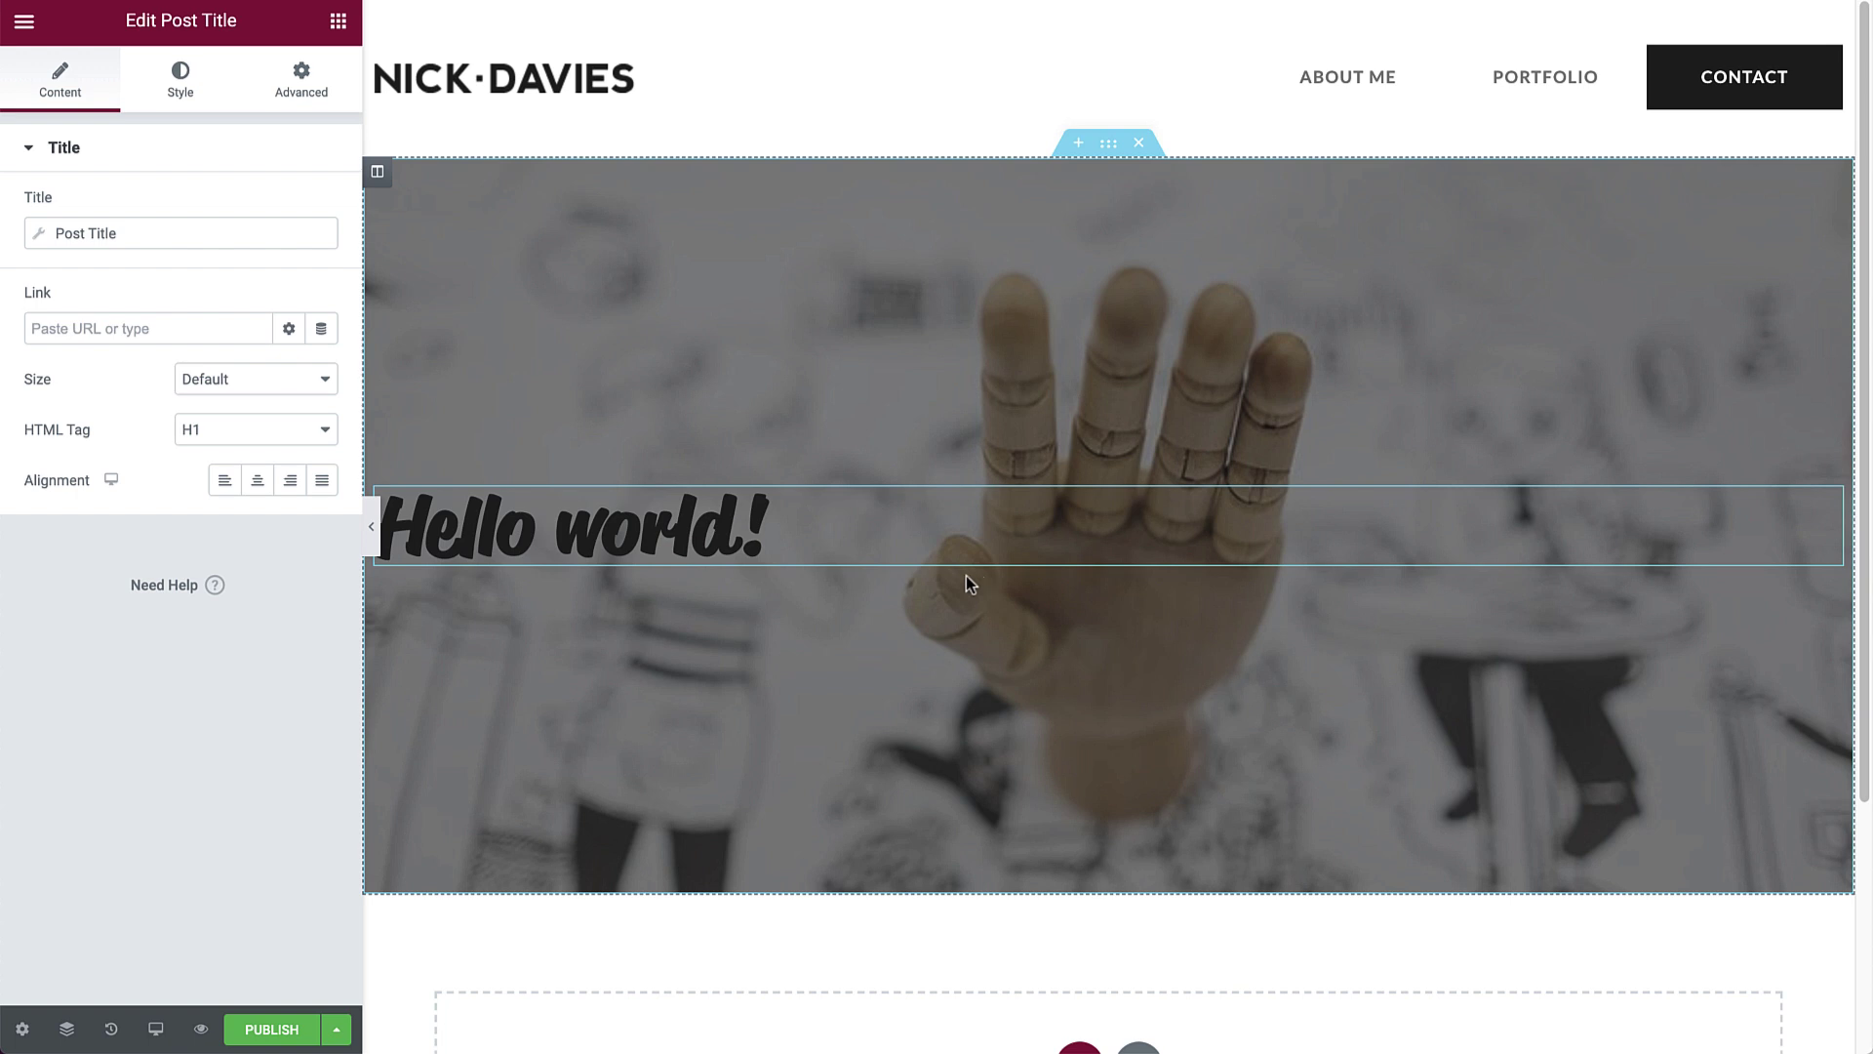
pyautogui.click(259, 485)
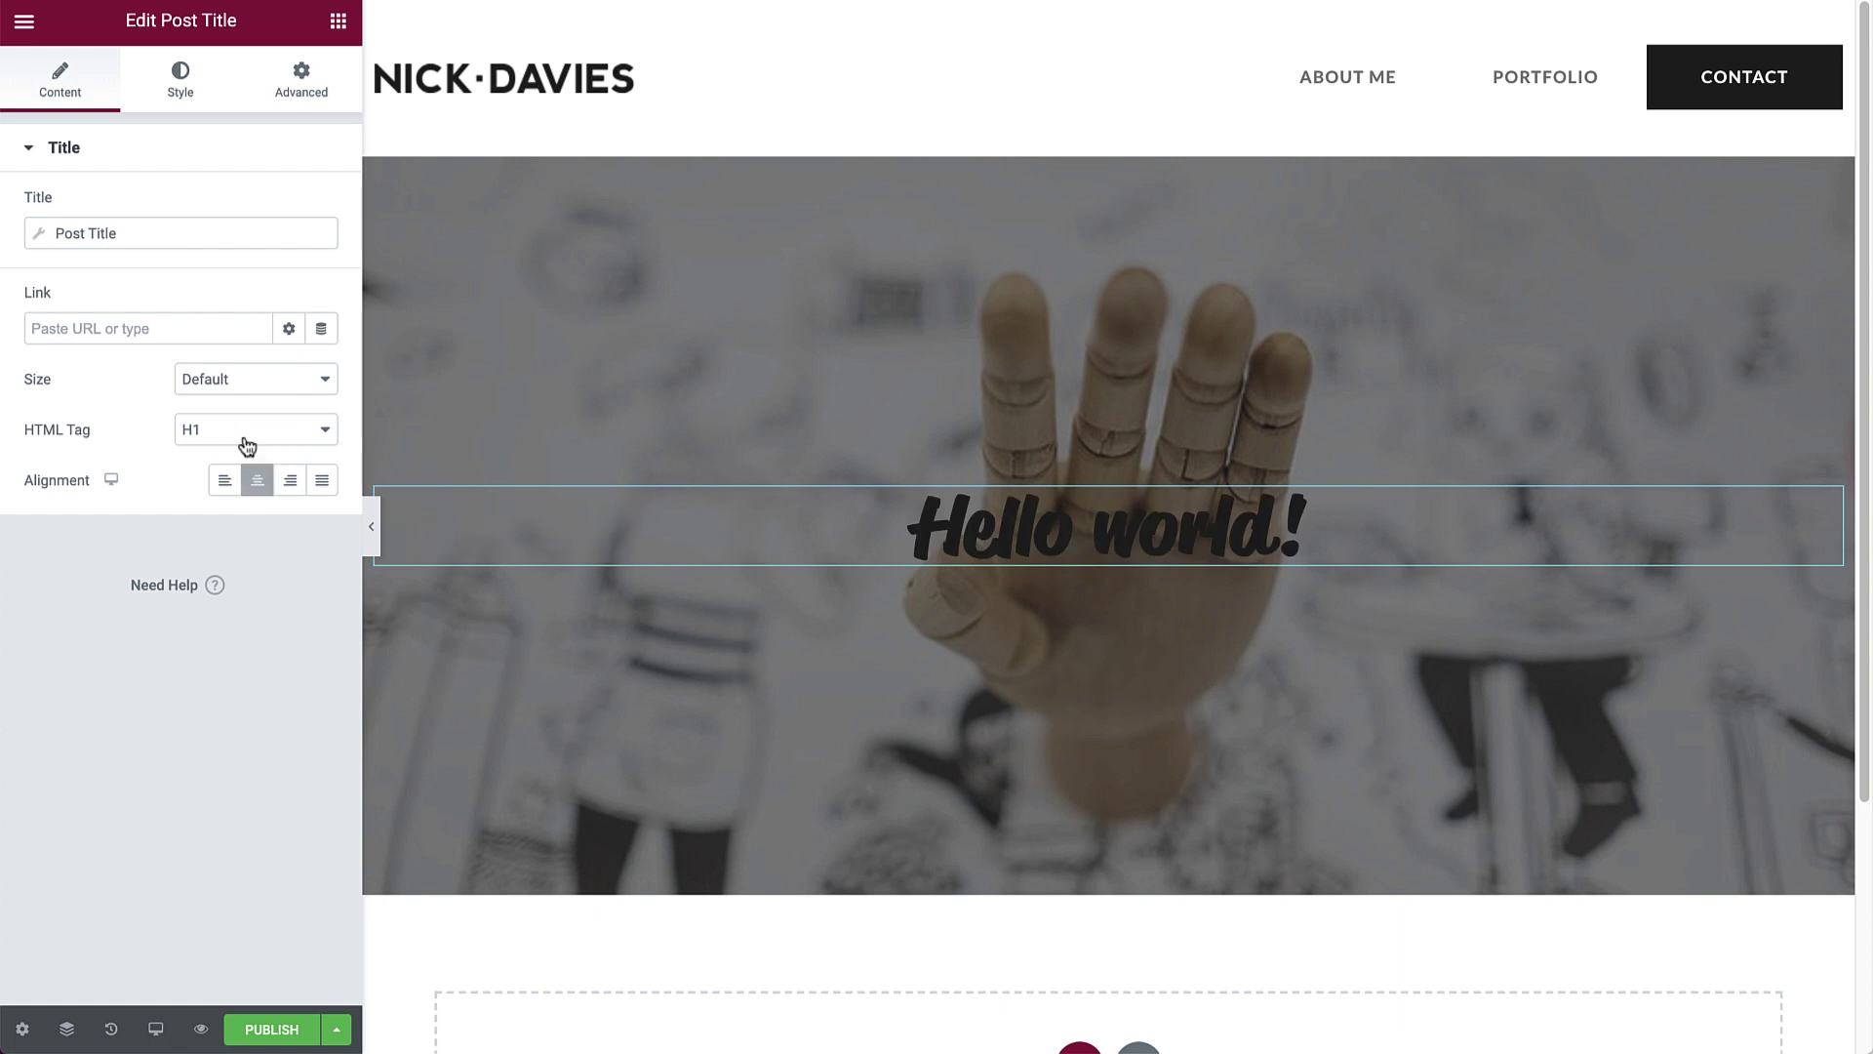
# - Style the post title with the Secondary global color and the Primary Headline global font
pyautogui.click(181, 83)
pyautogui.click(290, 207)
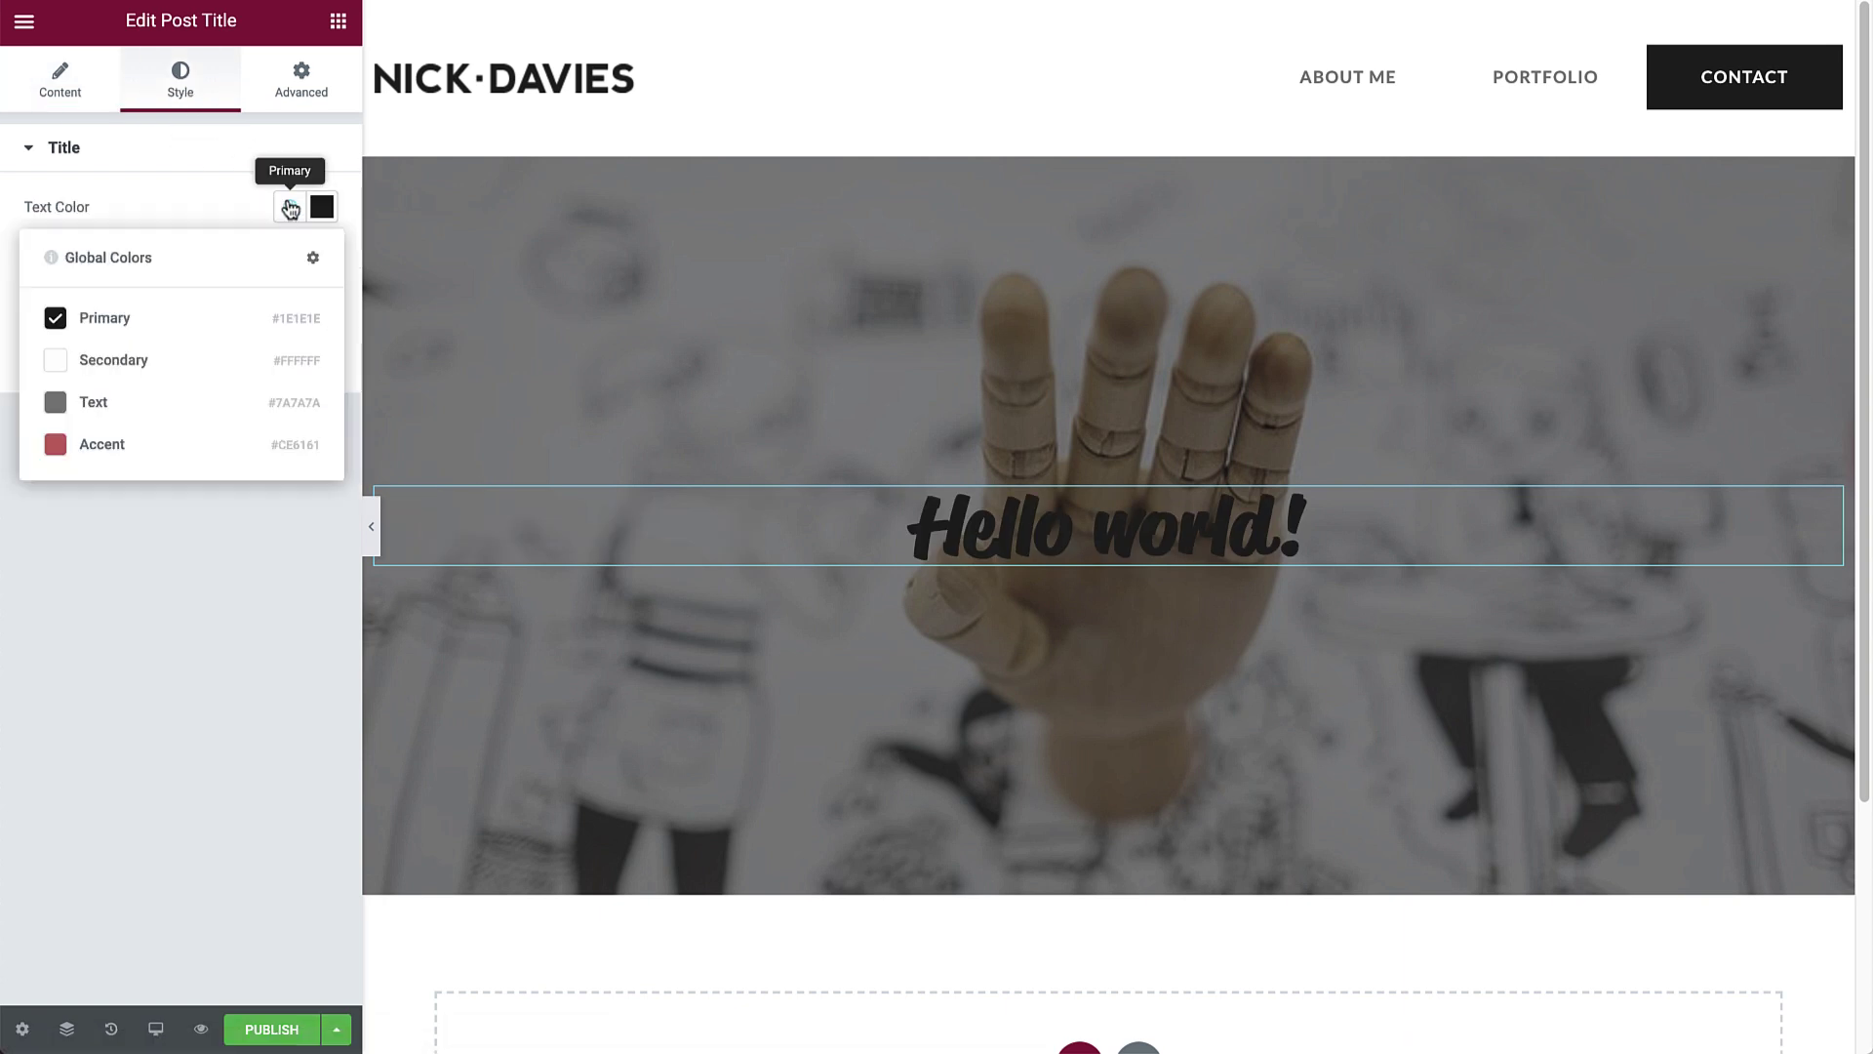
pyautogui.click(232, 353)
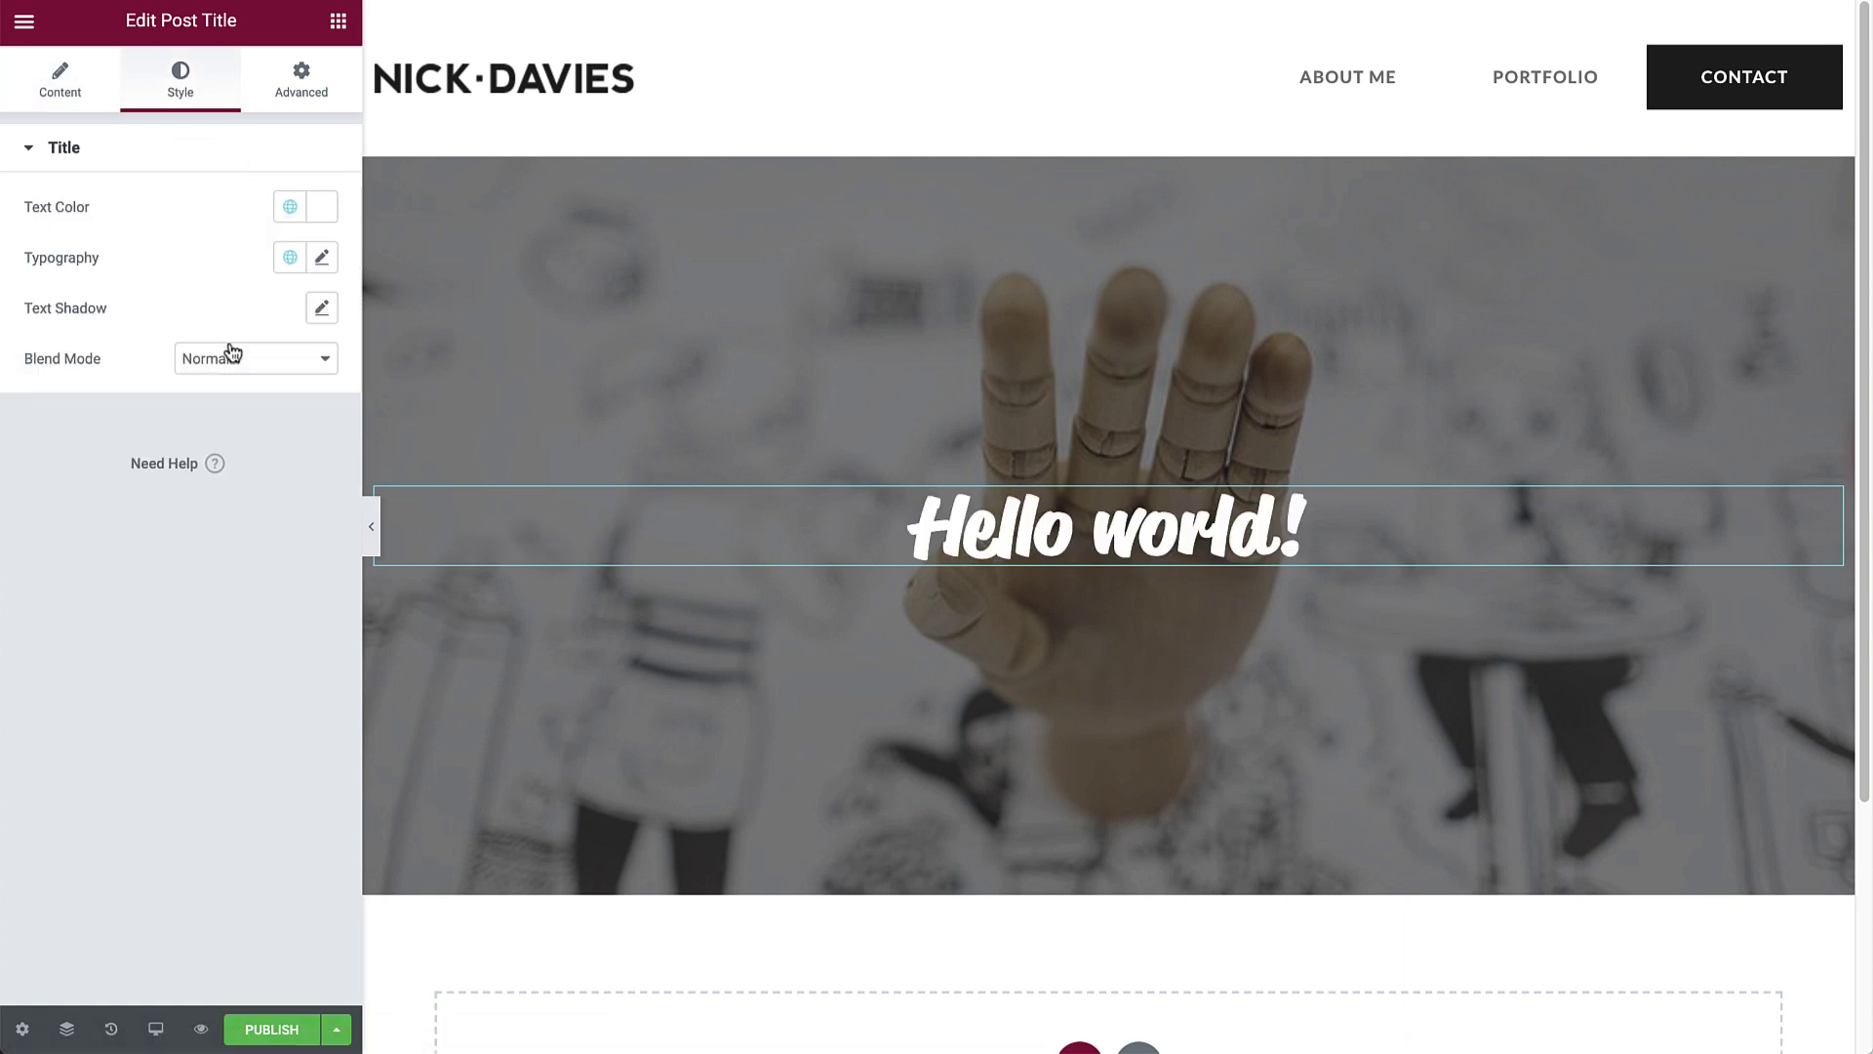
pyautogui.click(290, 259)
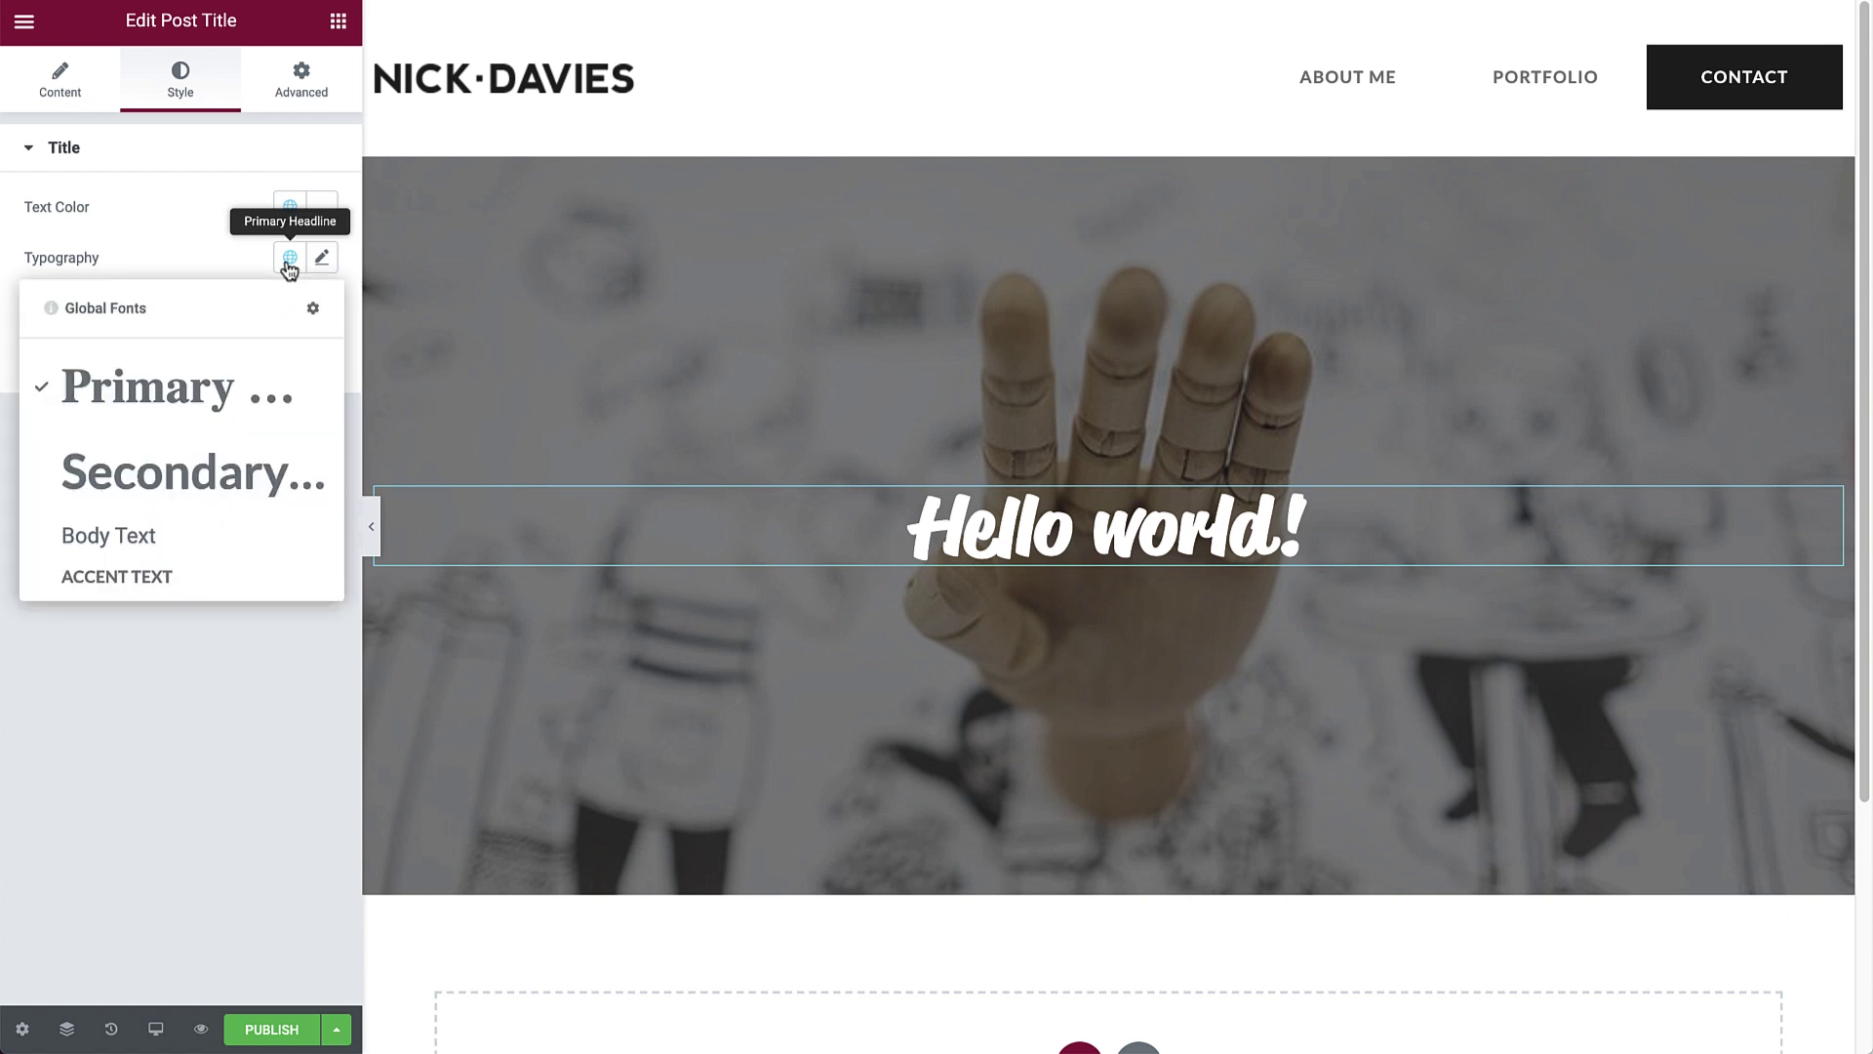
pyautogui.click(125, 407)
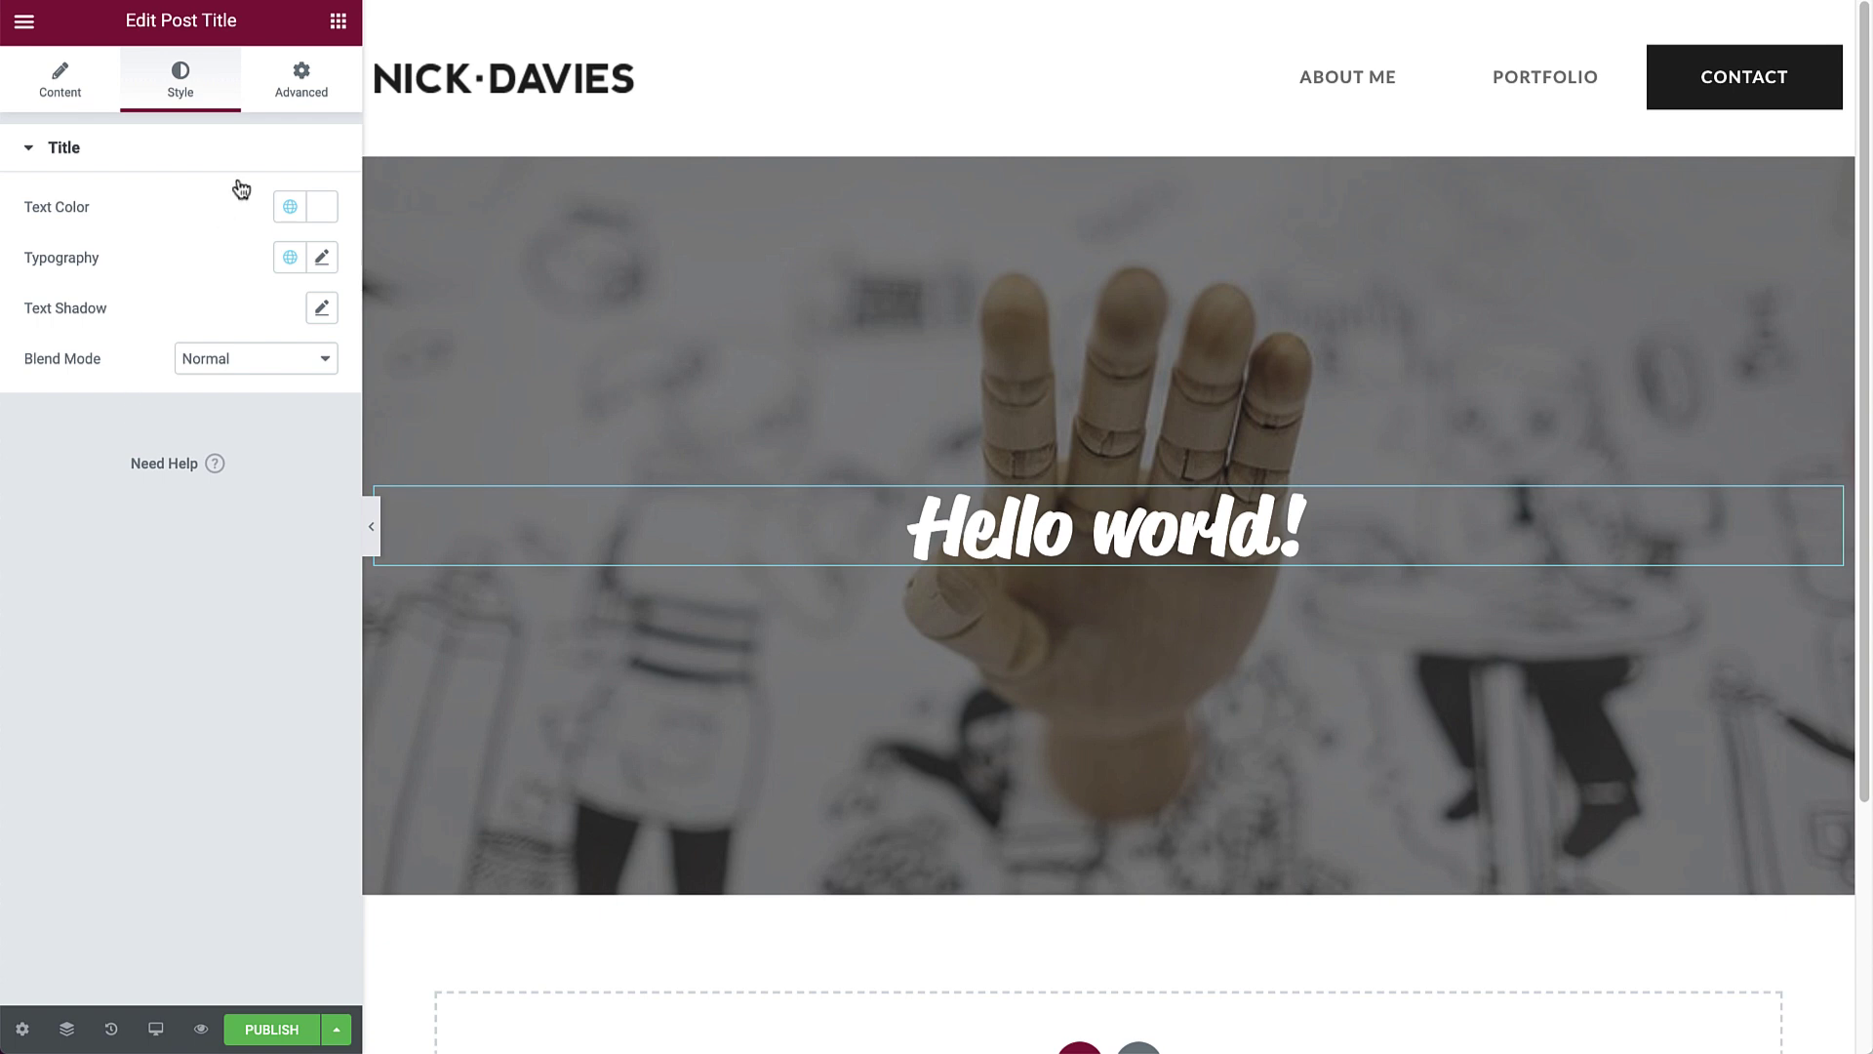
# - Unlink the post title's padding values and set its top padding to 100 px
pyautogui.click(295, 85)
pyautogui.click(307, 361)
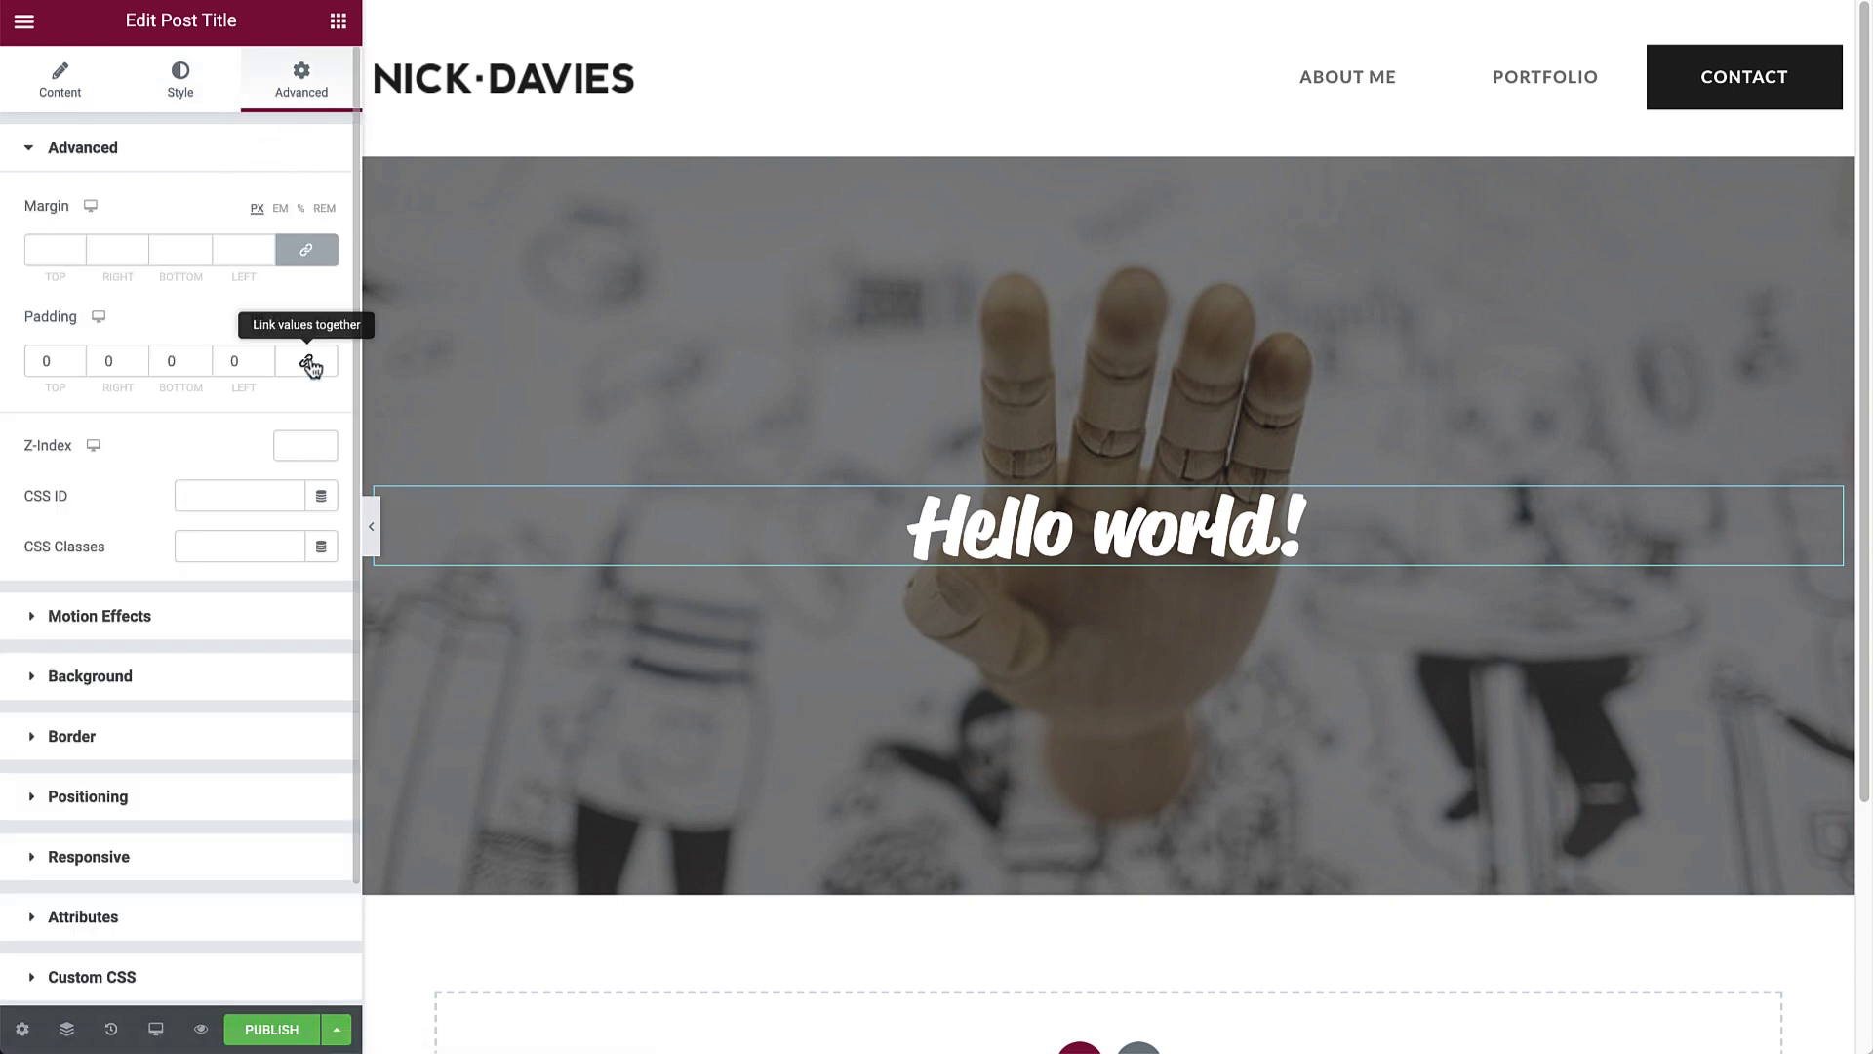
pyautogui.click(43, 361)
pyautogui.write('100')
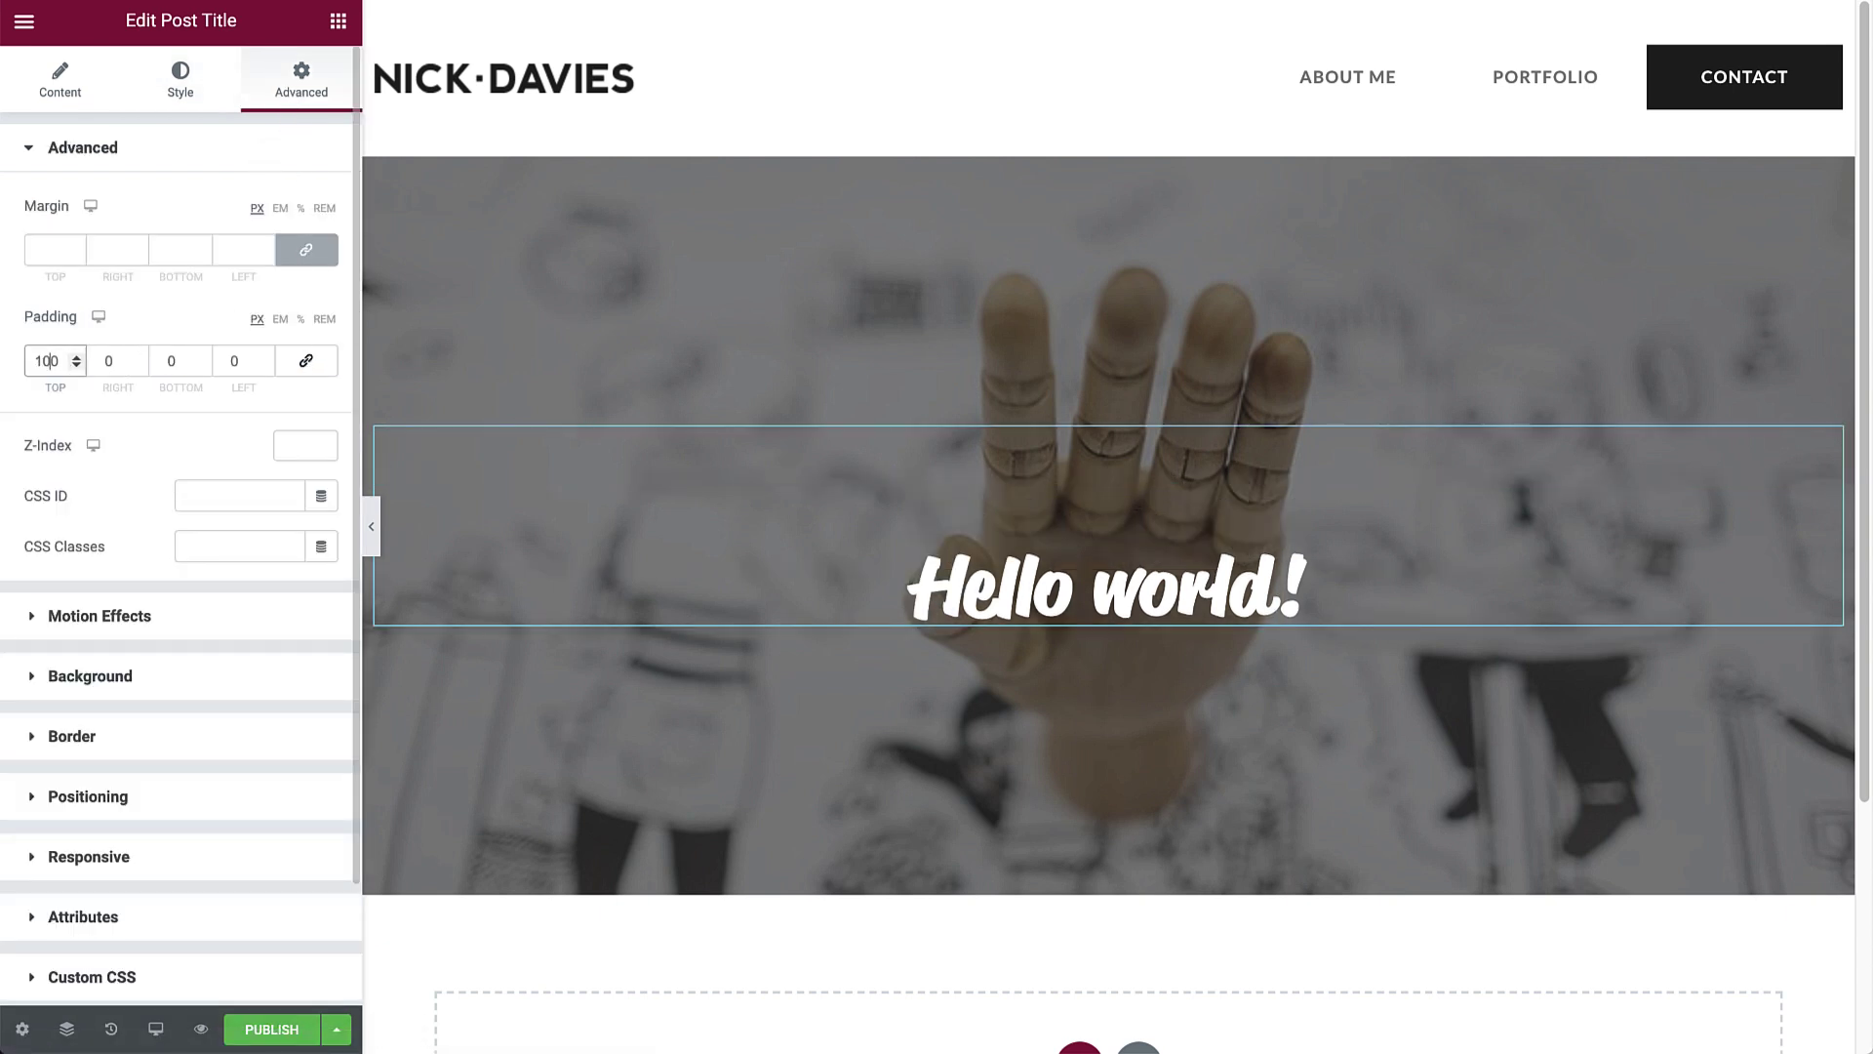
# - Add a Text Editor widget below the post title and fill it dynamically with the Post Excerpt
pyautogui.click(337, 20)
pyautogui.write('text ed')
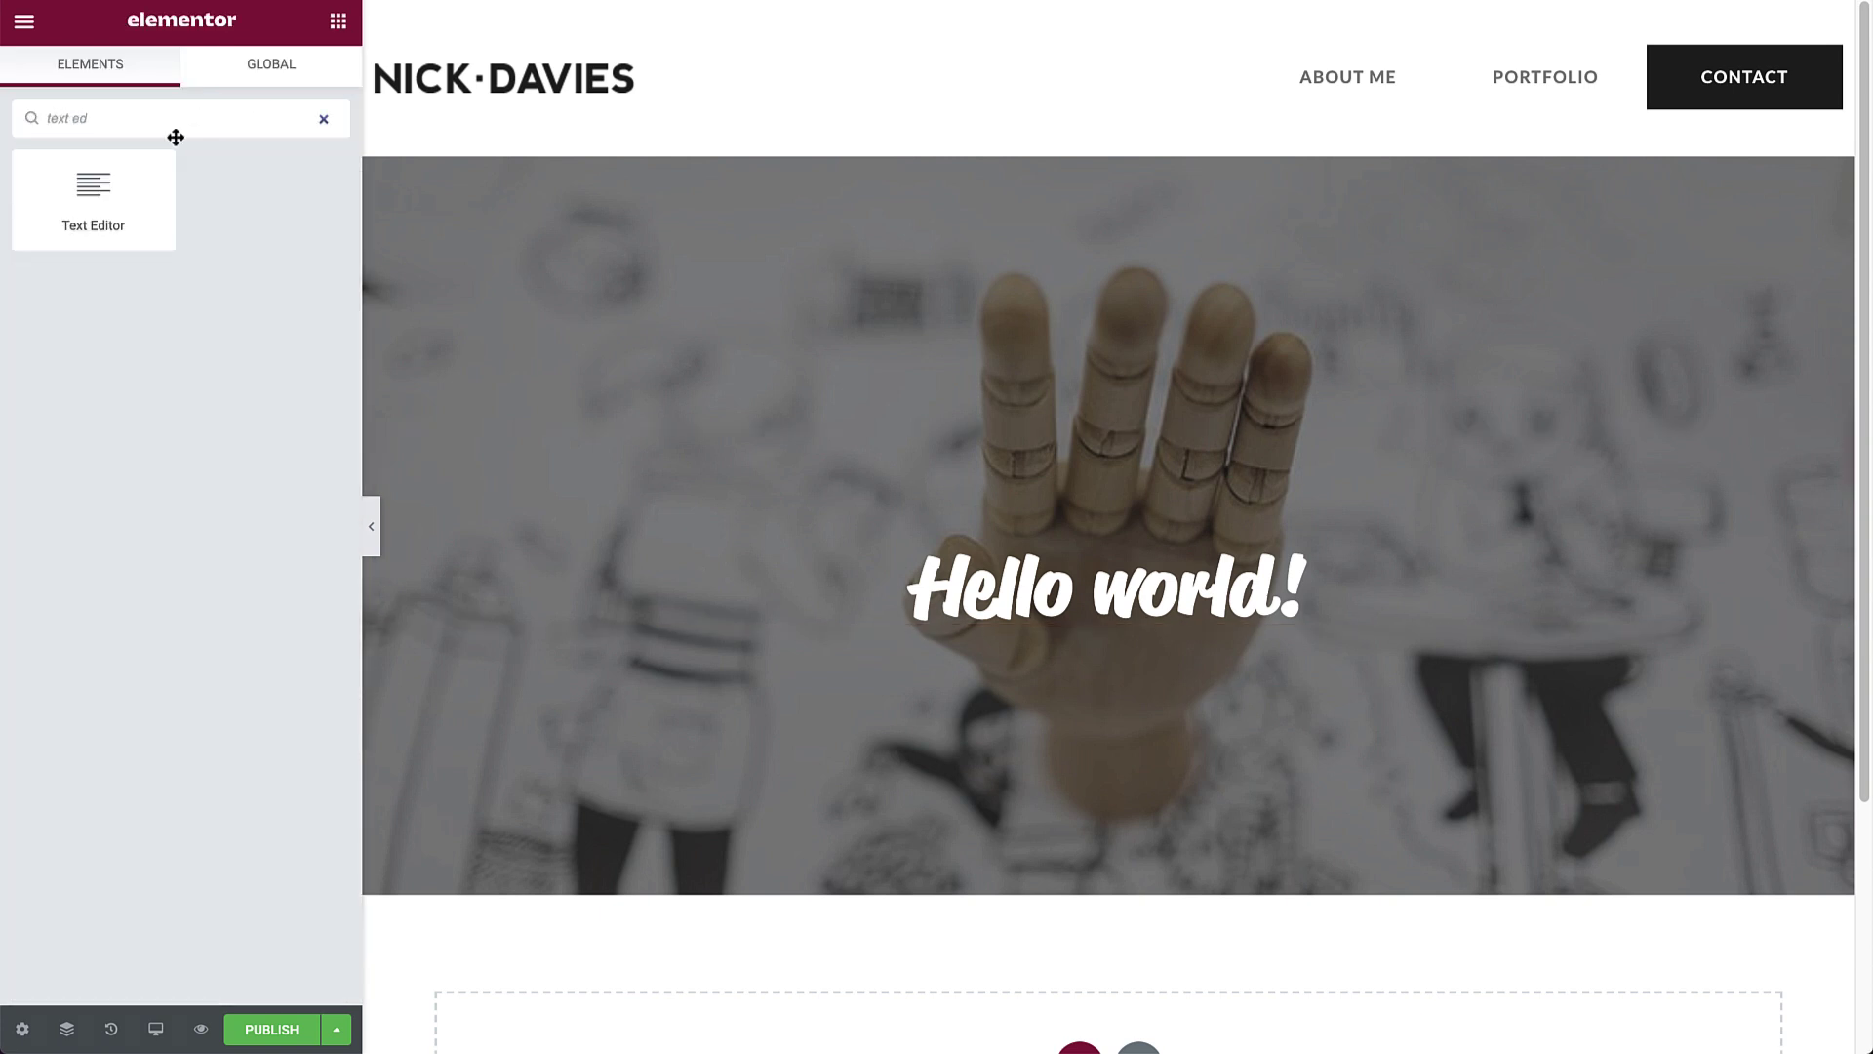
pyautogui.moveTo(166, 195); pyautogui.dragTo(1126, 626)
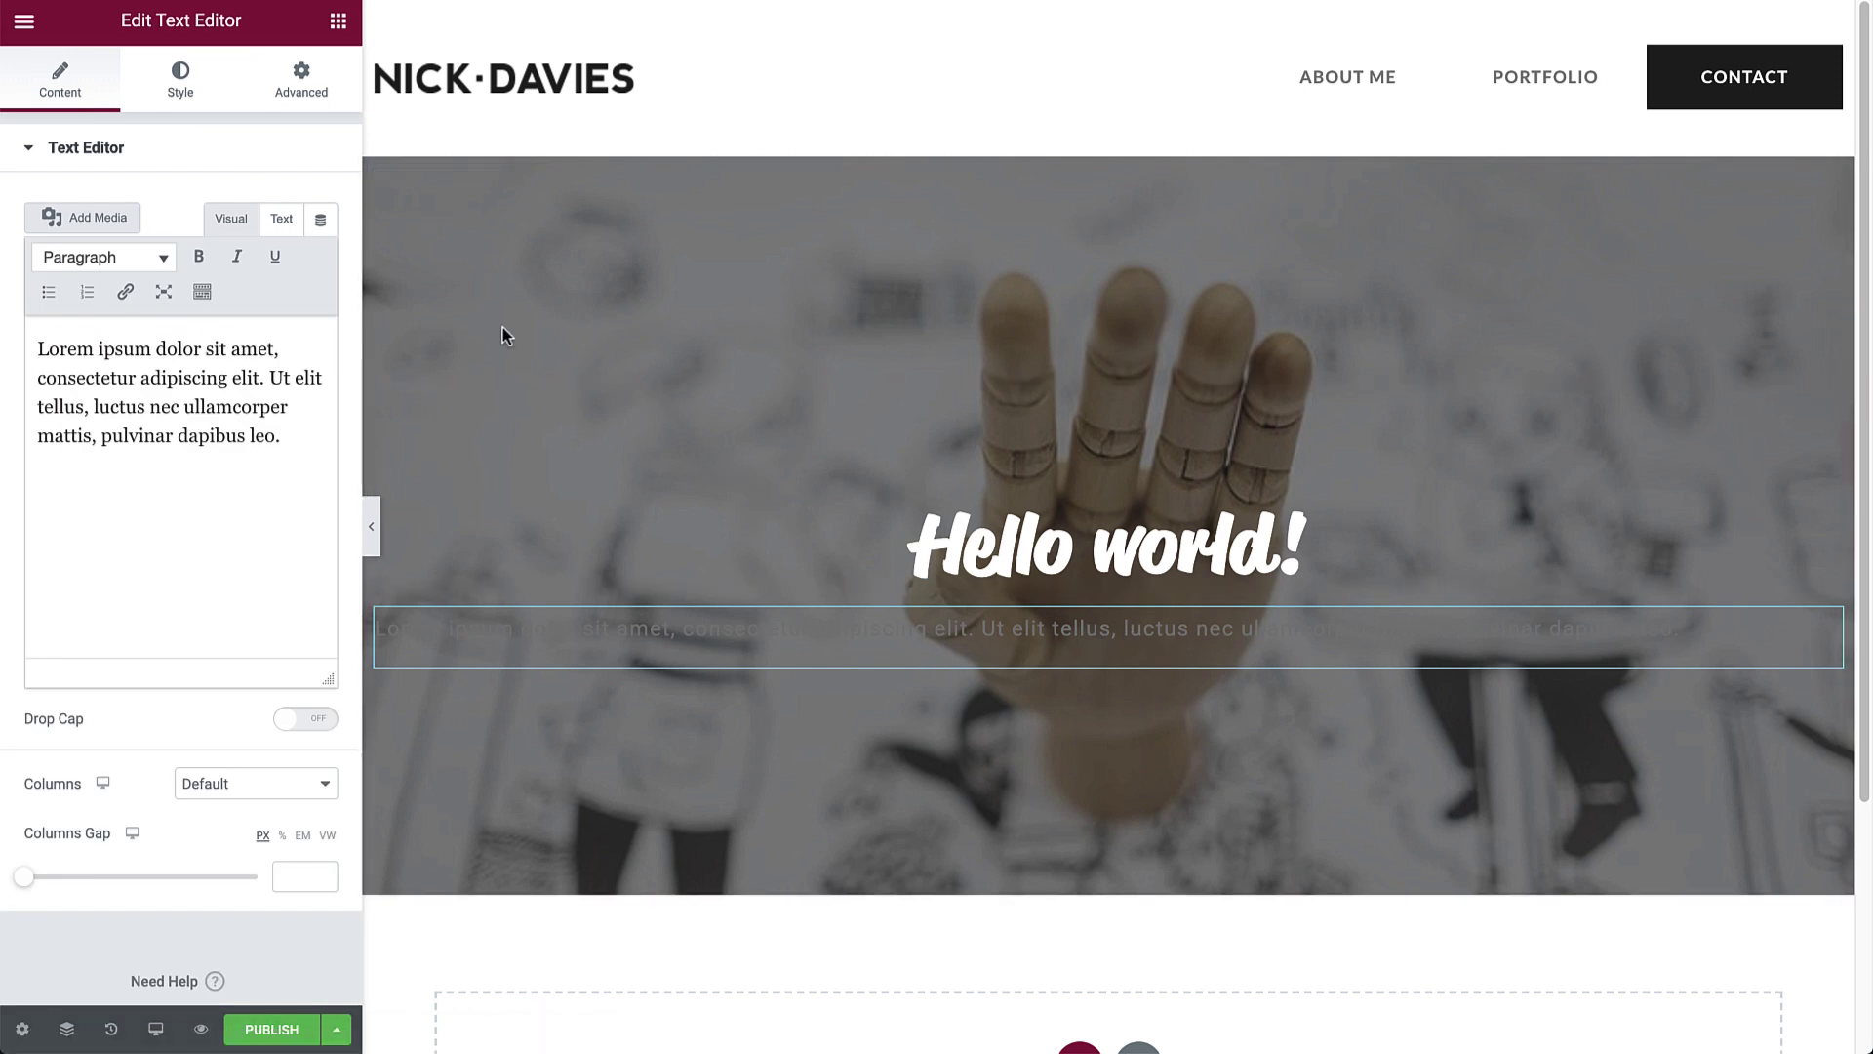
pyautogui.click(321, 221)
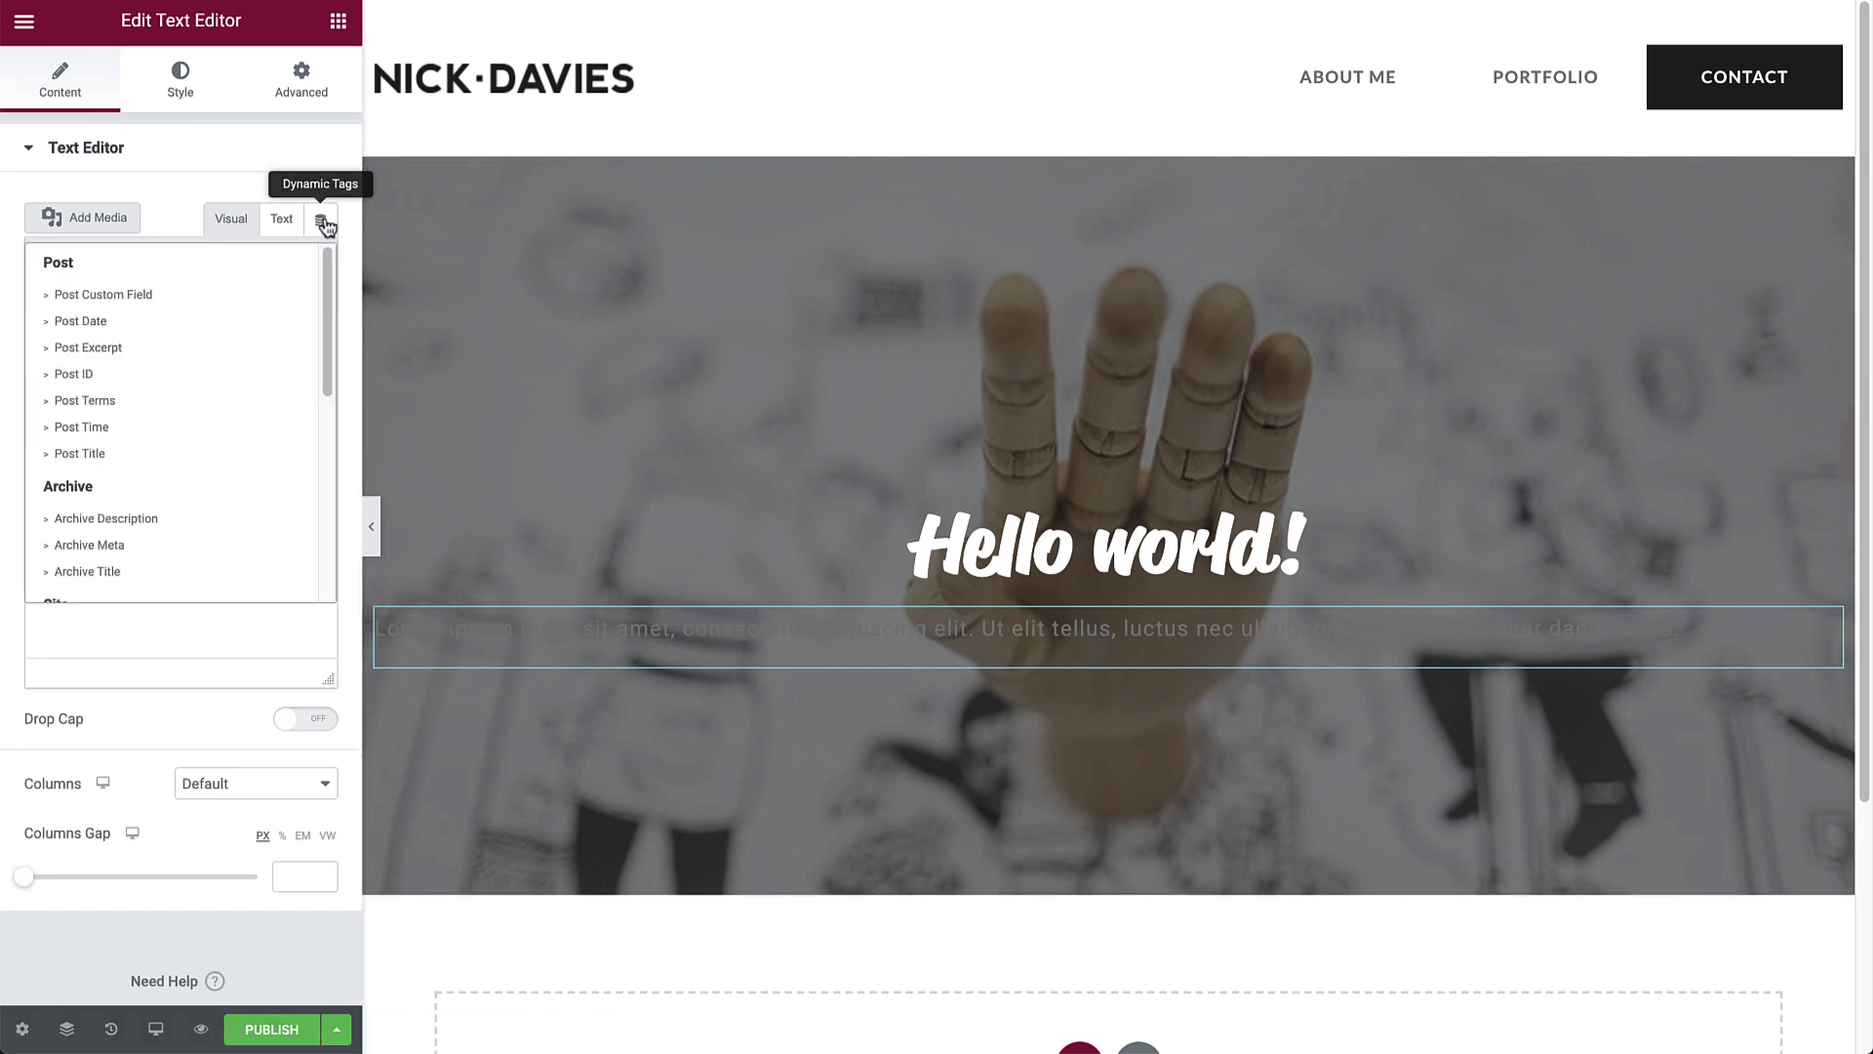
pyautogui.click(116, 351)
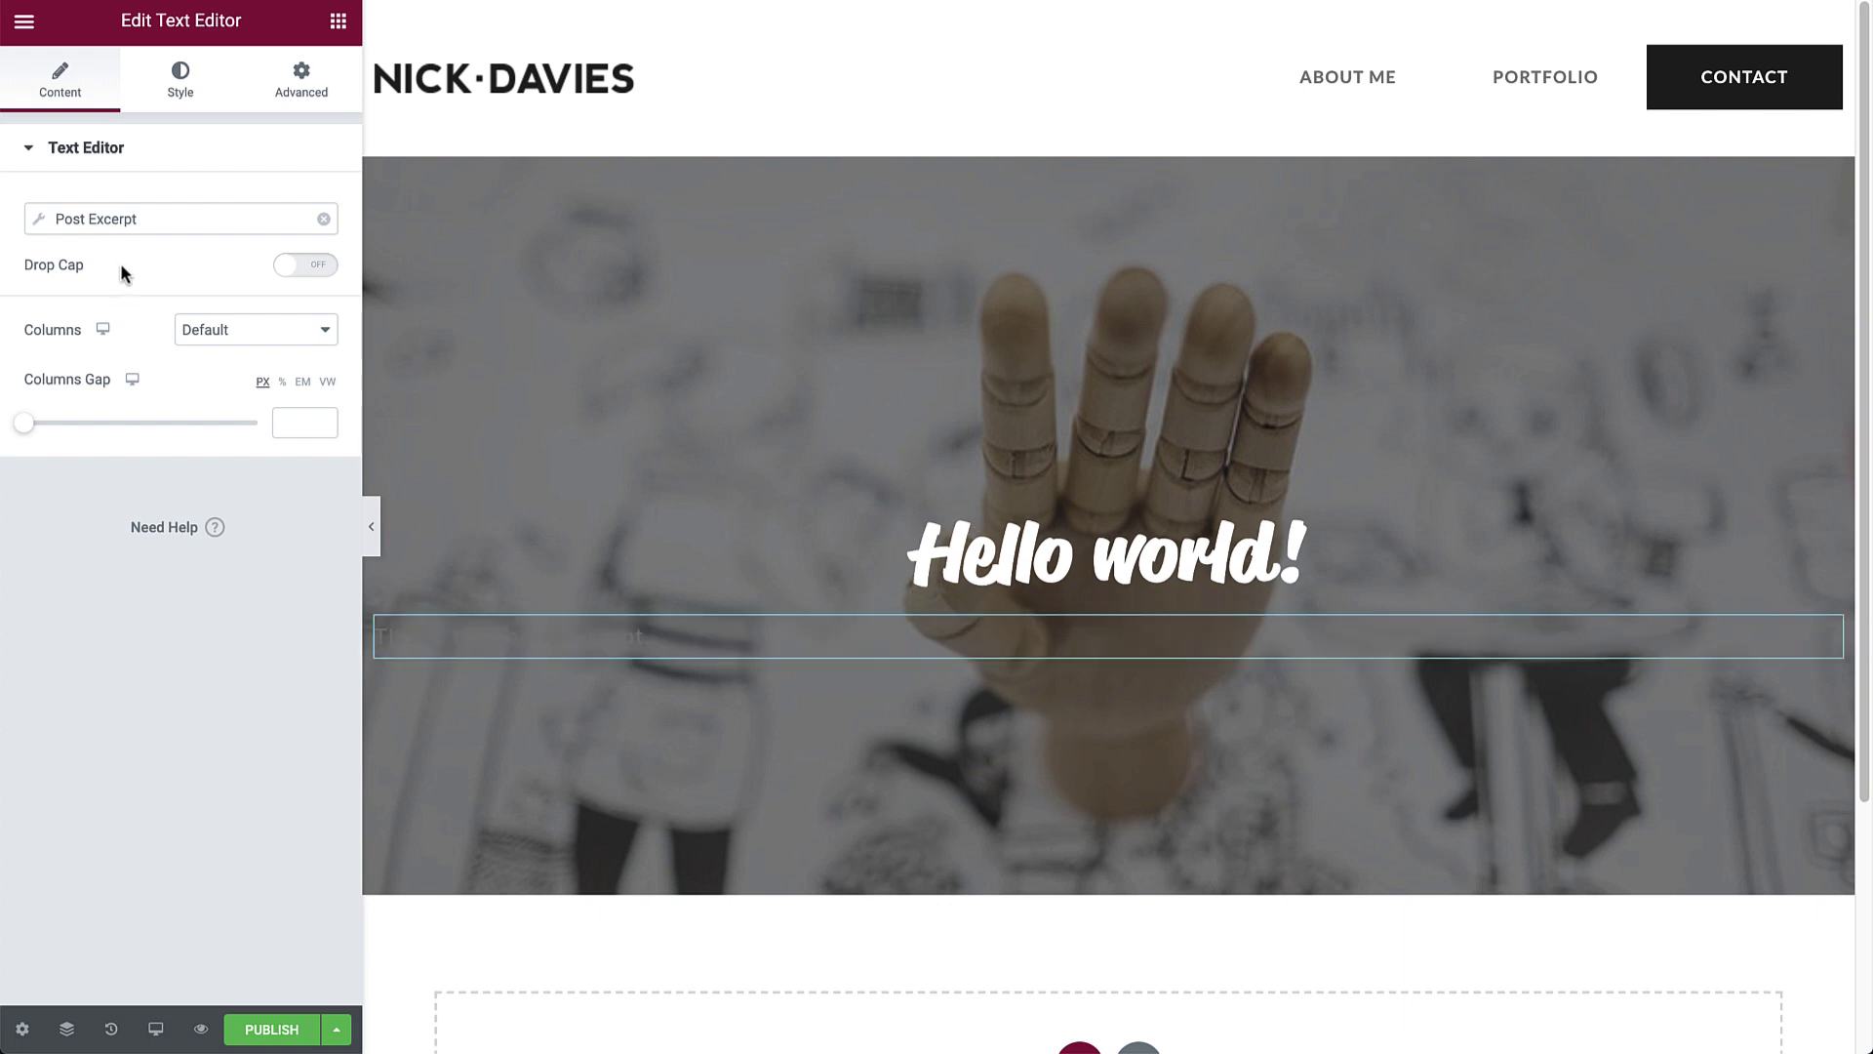
# - Center-align the excerpt text and color it with the Secondary global color
pyautogui.click(181, 76)
pyautogui.click(259, 207)
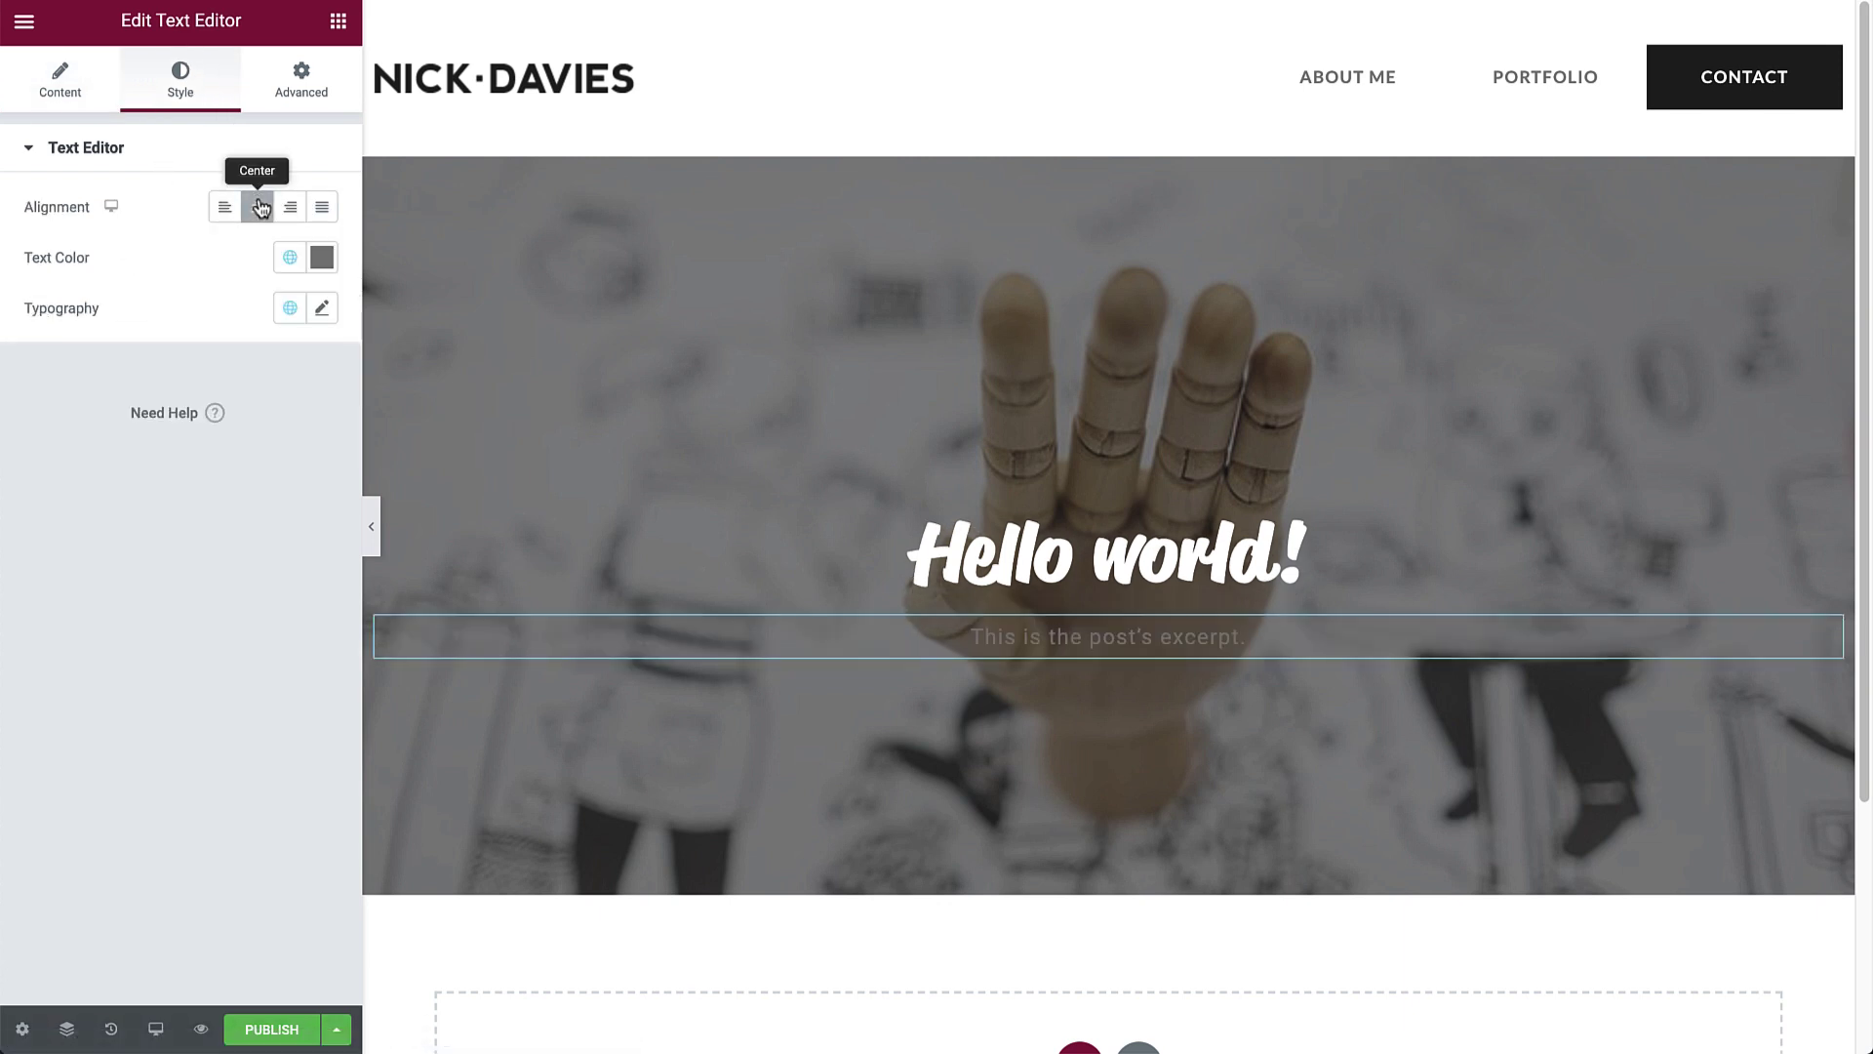
pyautogui.click(288, 257)
pyautogui.click(175, 410)
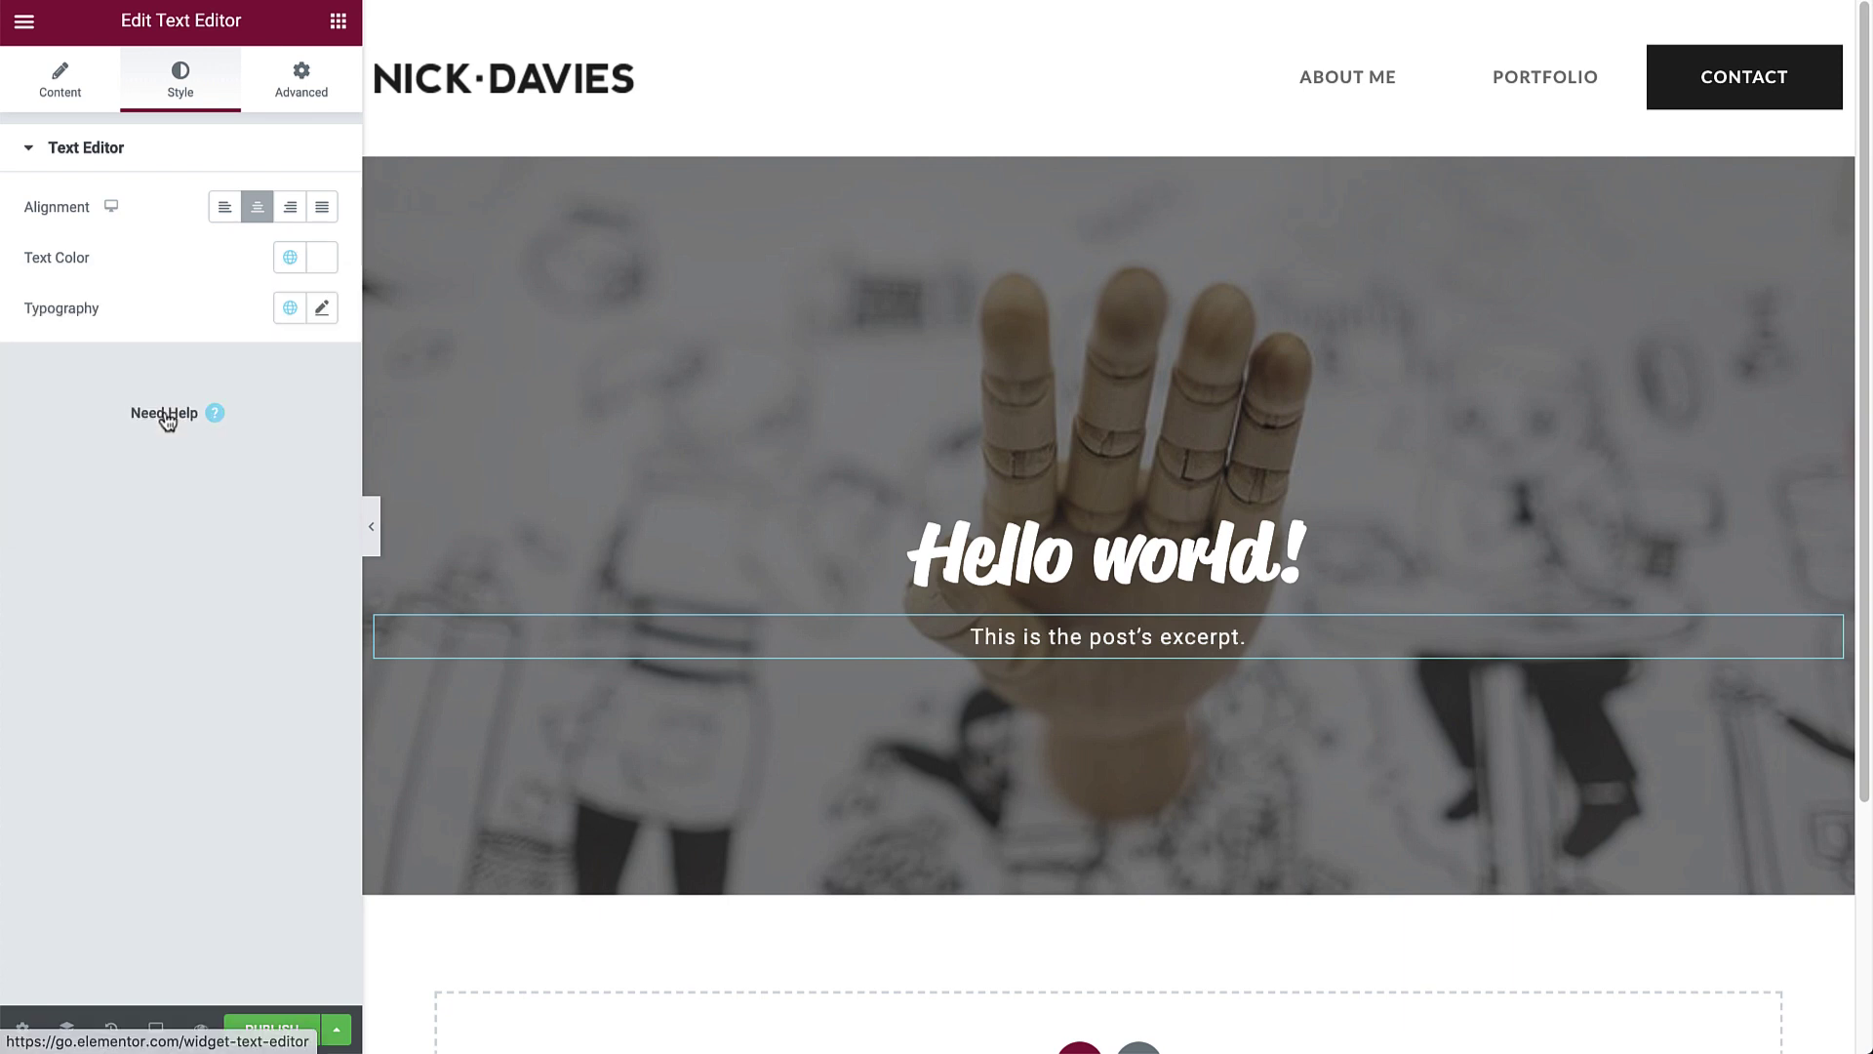
# - Add a Share Buttons widget below the excerpt and give it an additional WhatsApp button
pyautogui.click(337, 21)
pyautogui.write('share')
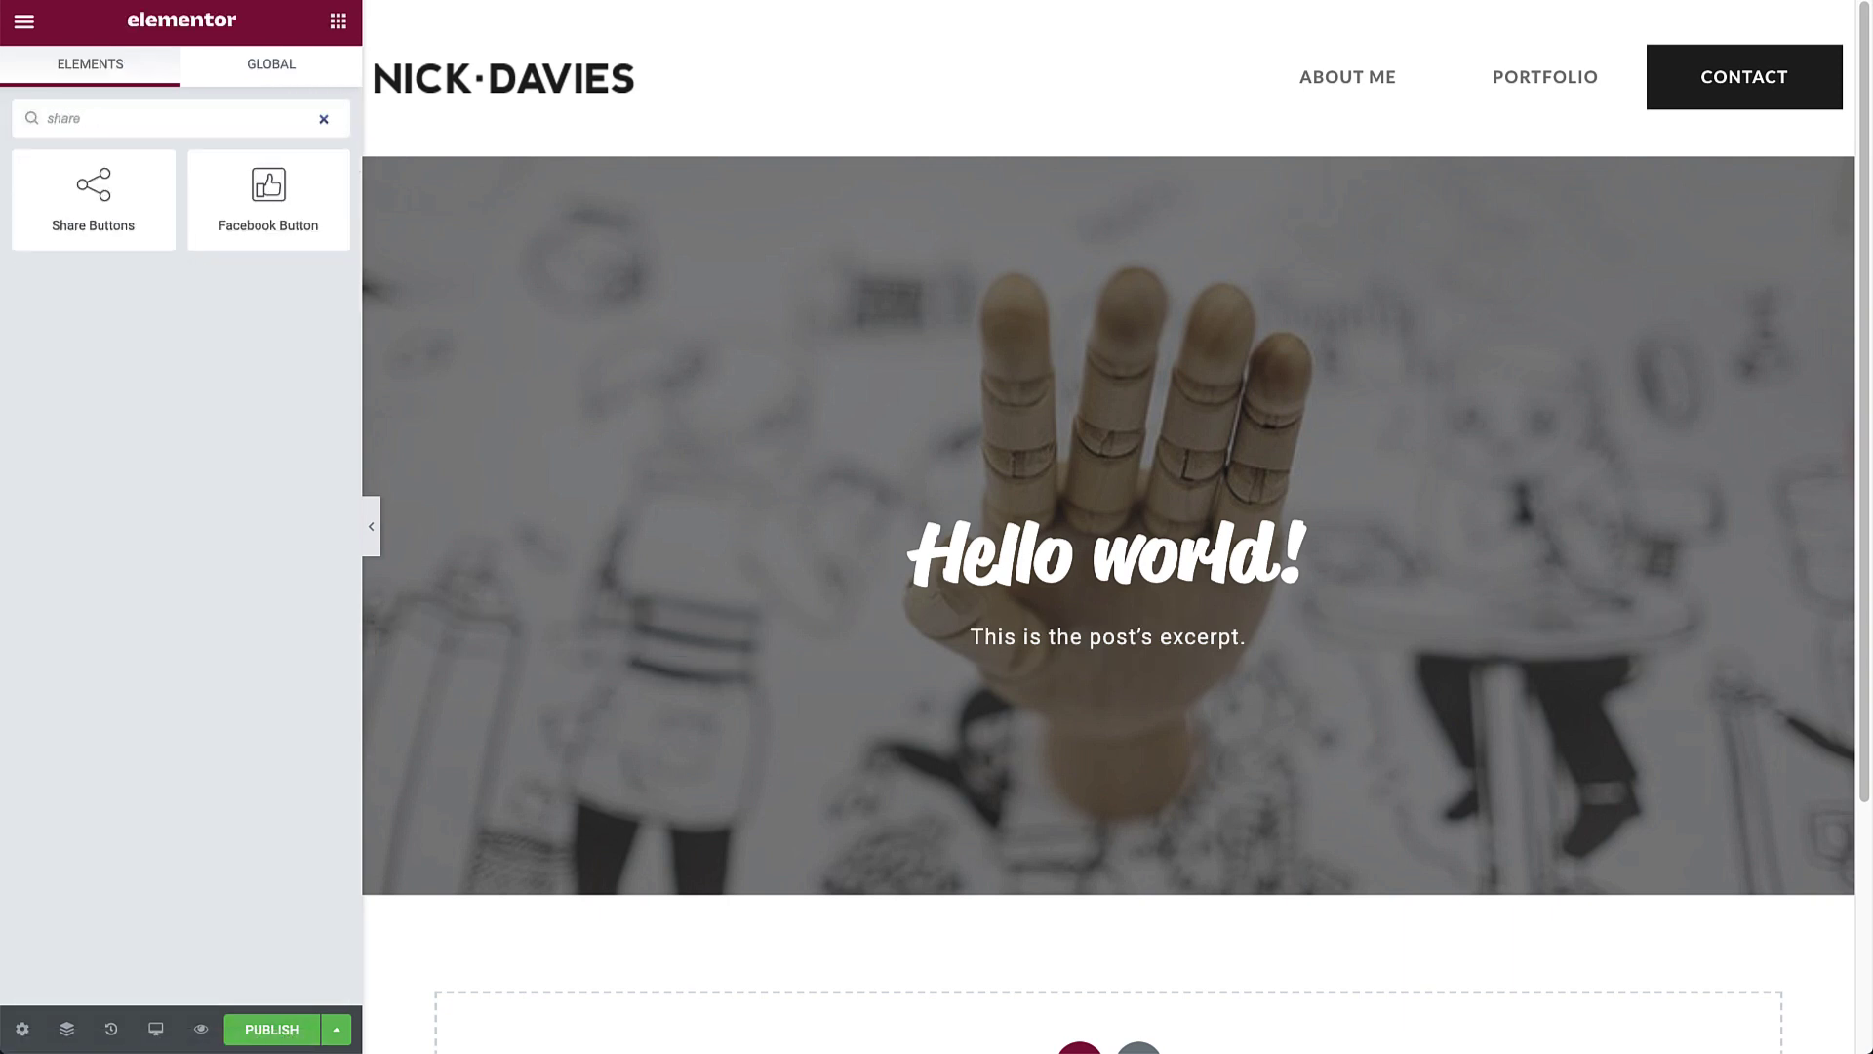
pyautogui.moveTo(119, 184); pyautogui.dragTo(1133, 660)
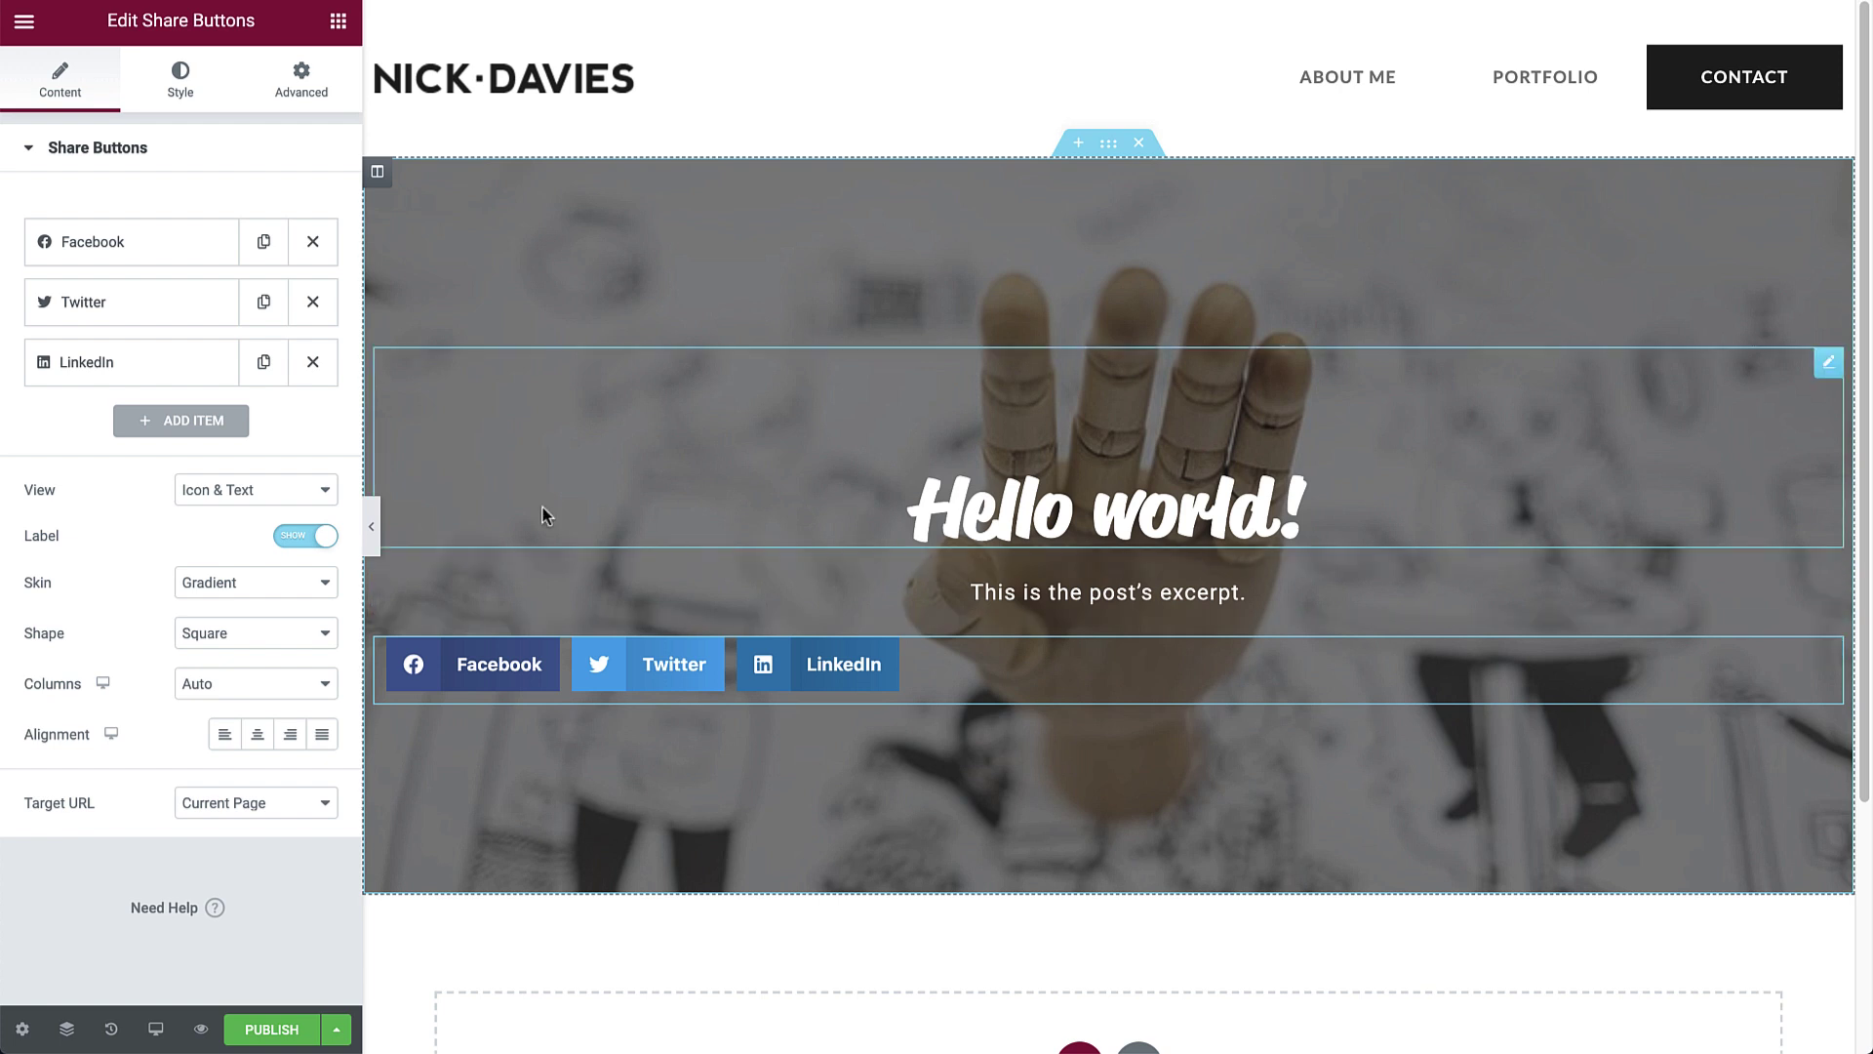
pyautogui.click(195, 427)
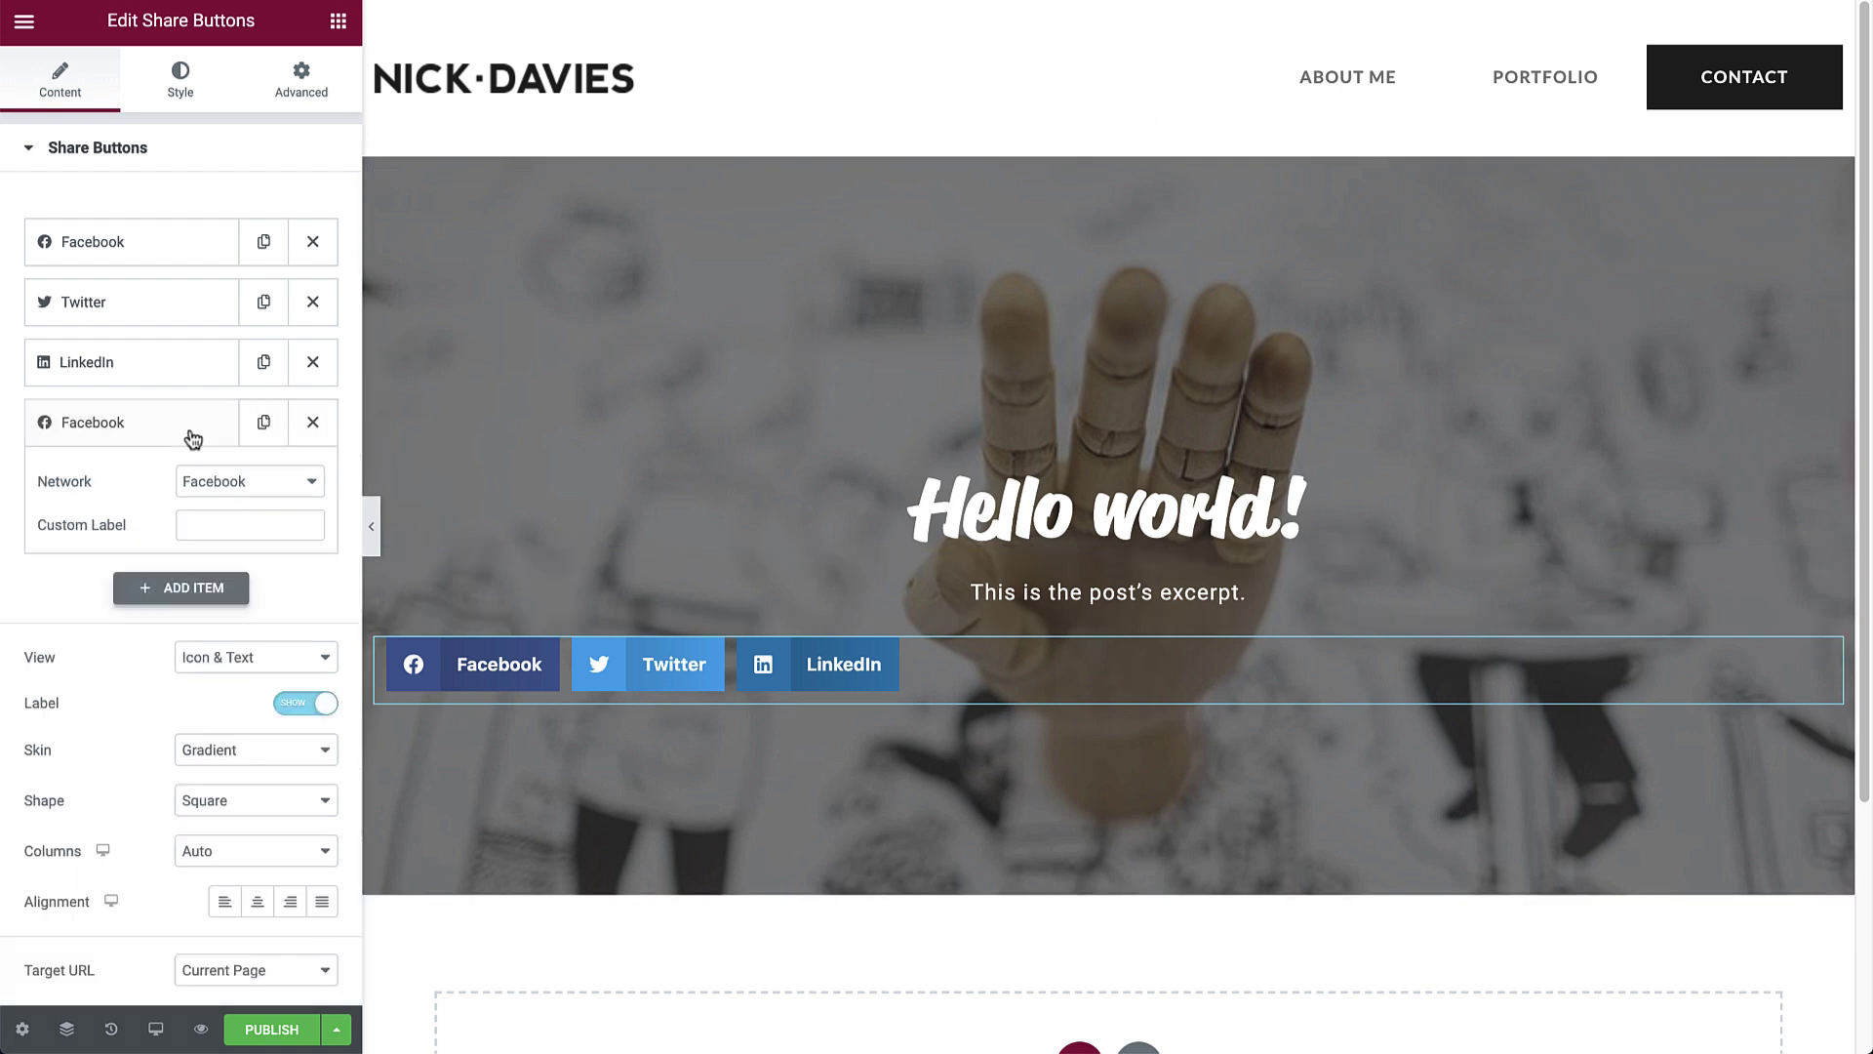
pyautogui.click(218, 483)
pyautogui.click(280, 831)
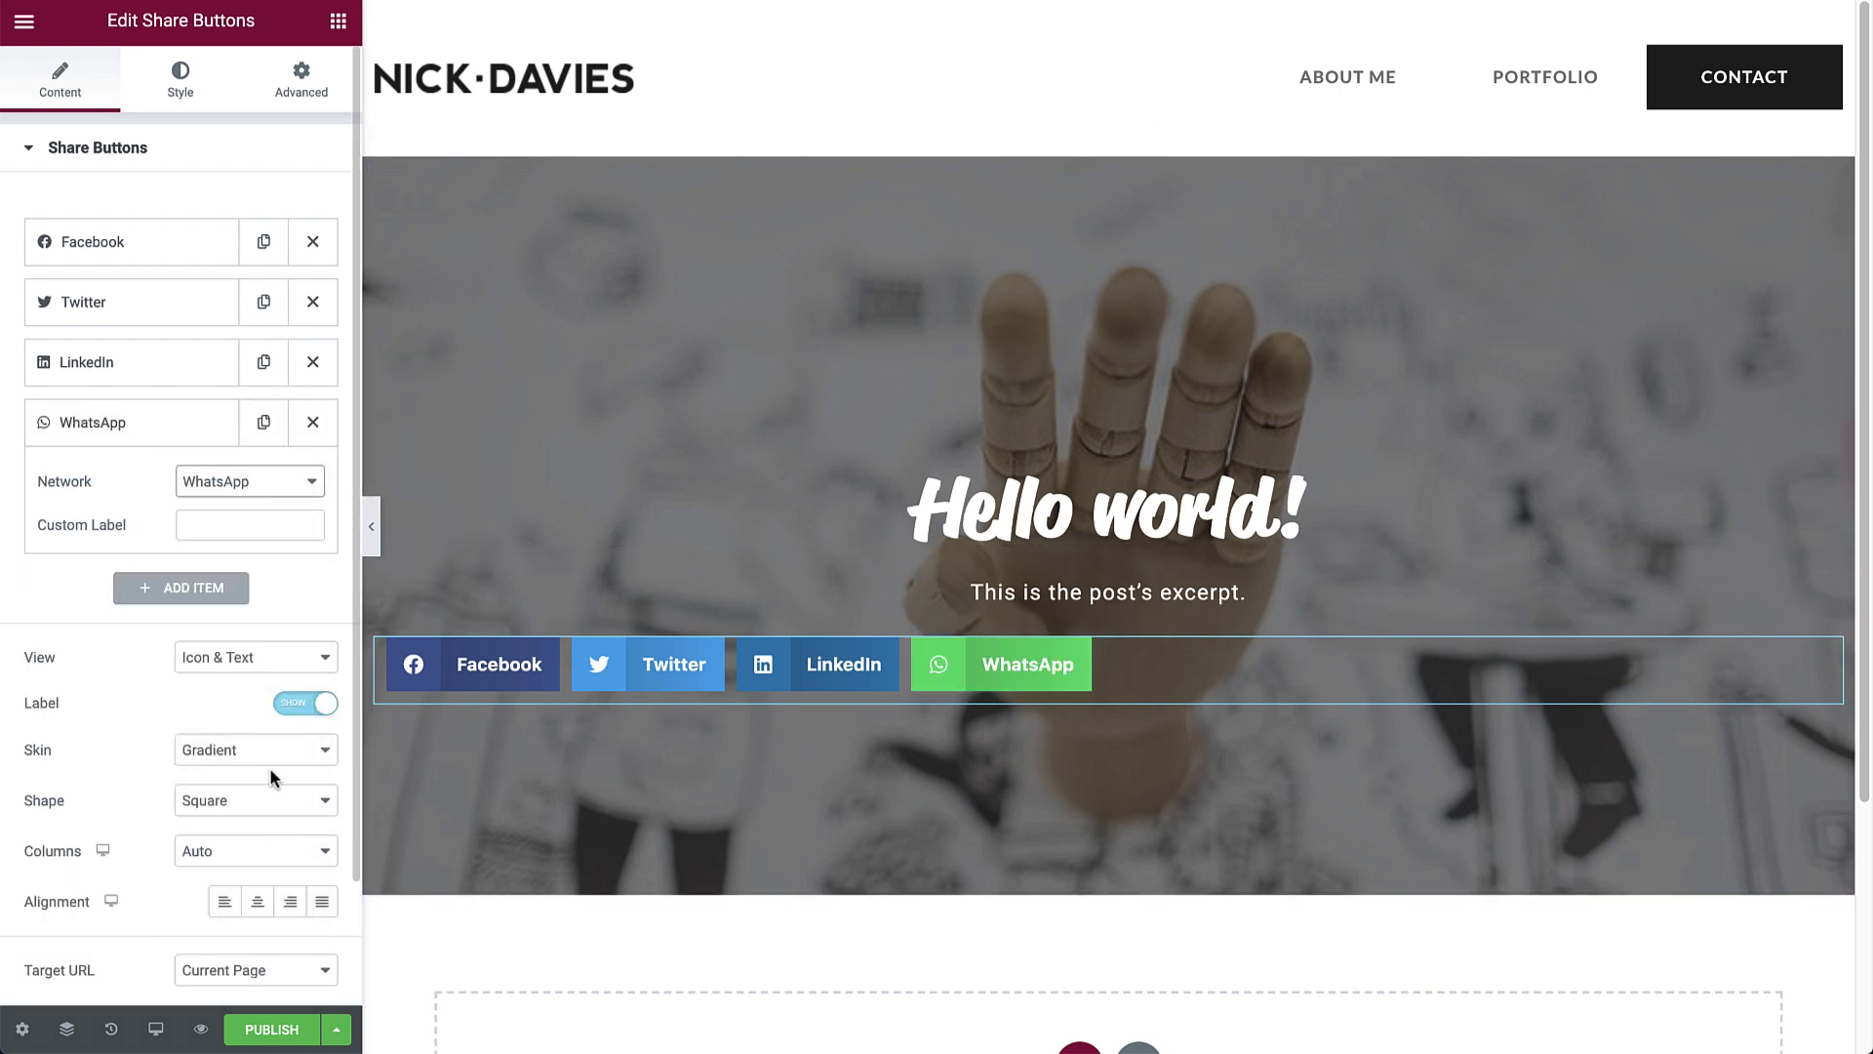
# - Show the share buttons as icons only with the Flat skin and center alignment
pyautogui.click(243, 658)
pyautogui.click(239, 678)
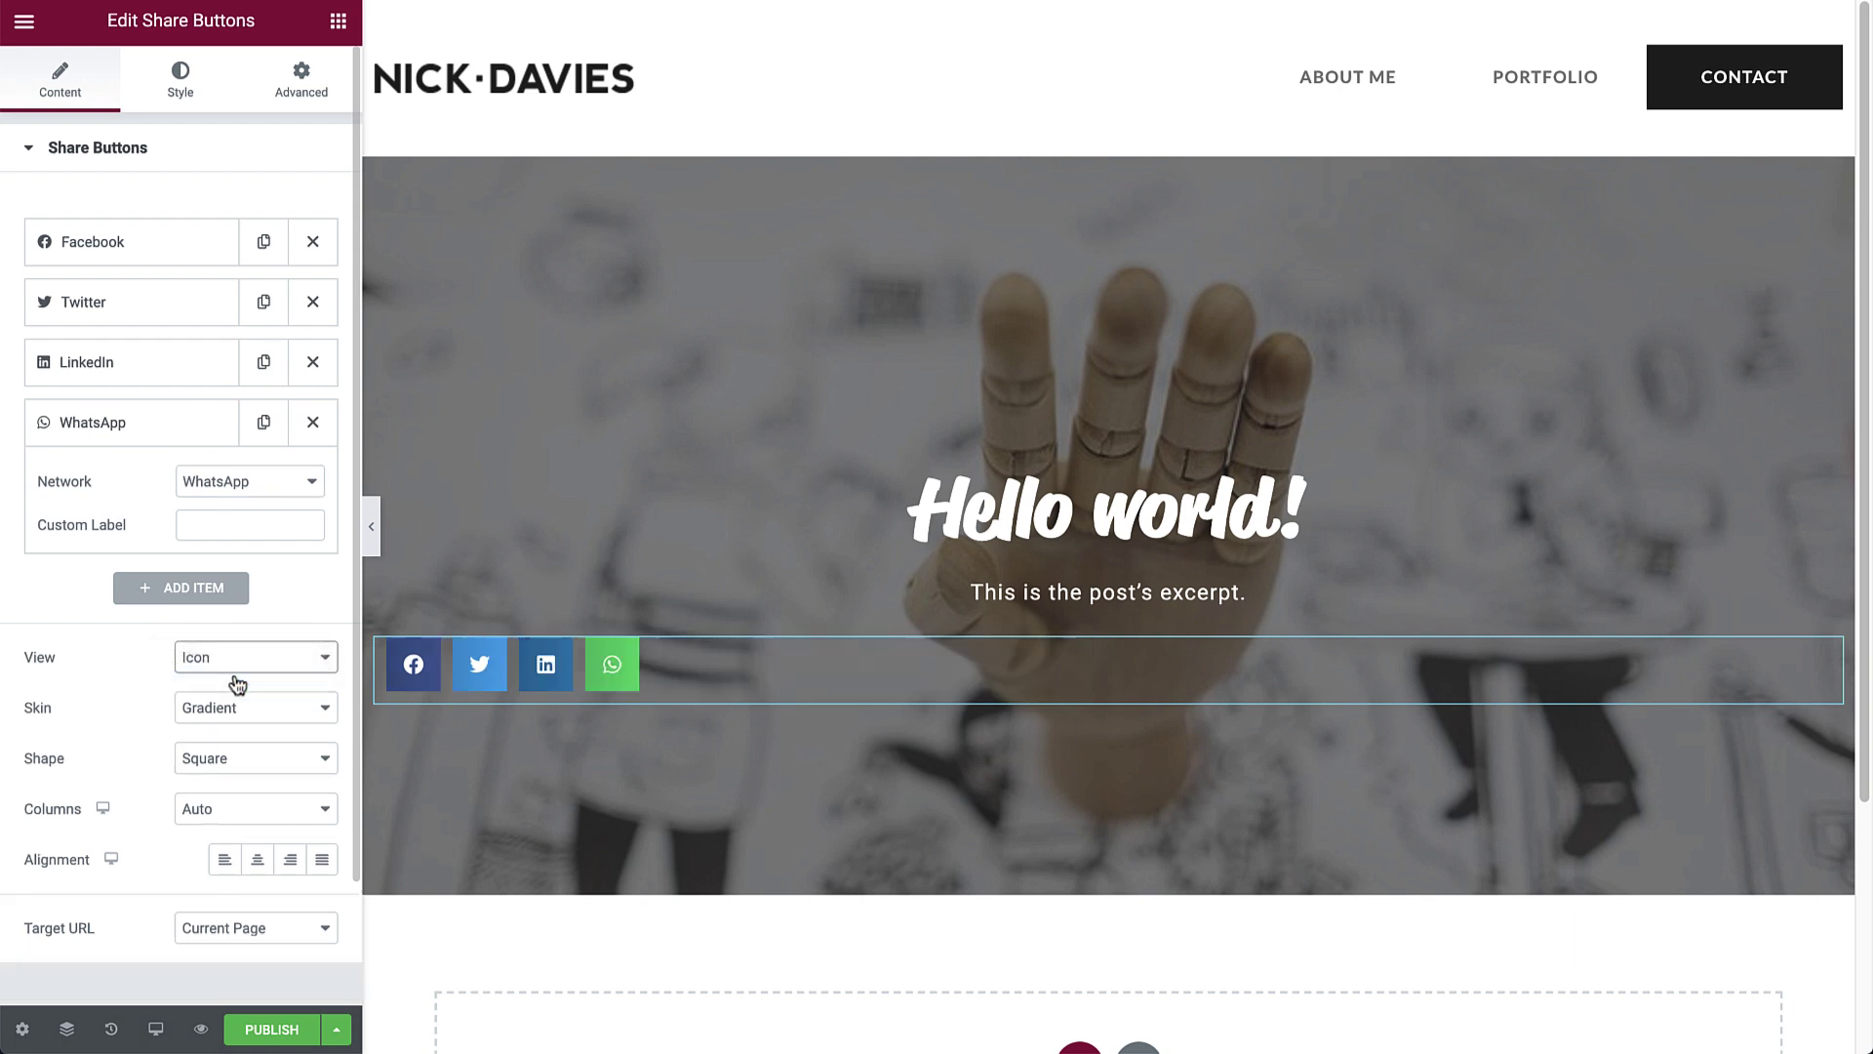
pyautogui.click(239, 697)
pyautogui.click(249, 780)
pyautogui.click(258, 858)
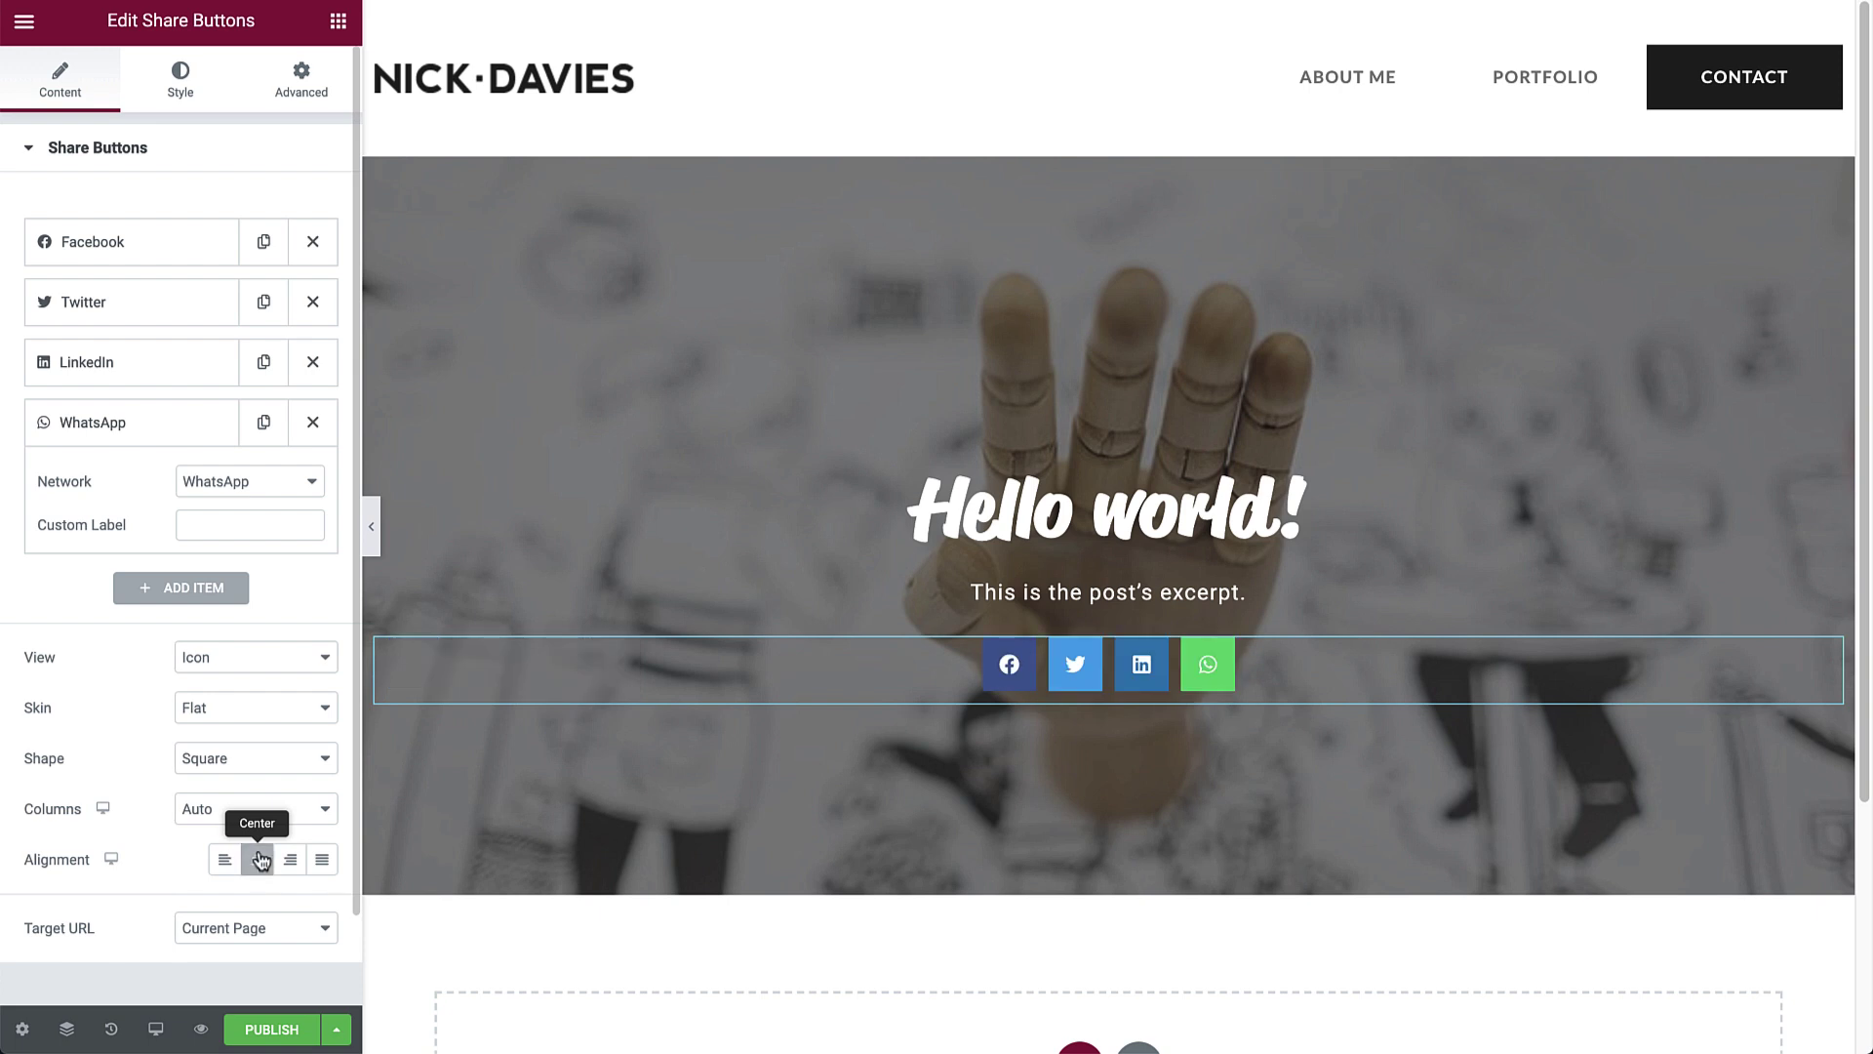
# - Set the share buttons' columns gap to 16 and give them a custom, fully transparent primary color (#02010100)
pyautogui.click(158, 101)
pyautogui.moveTo(55, 254); pyautogui.dragTo(66, 257)
pyautogui.click(306, 688)
pyautogui.click(301, 706)
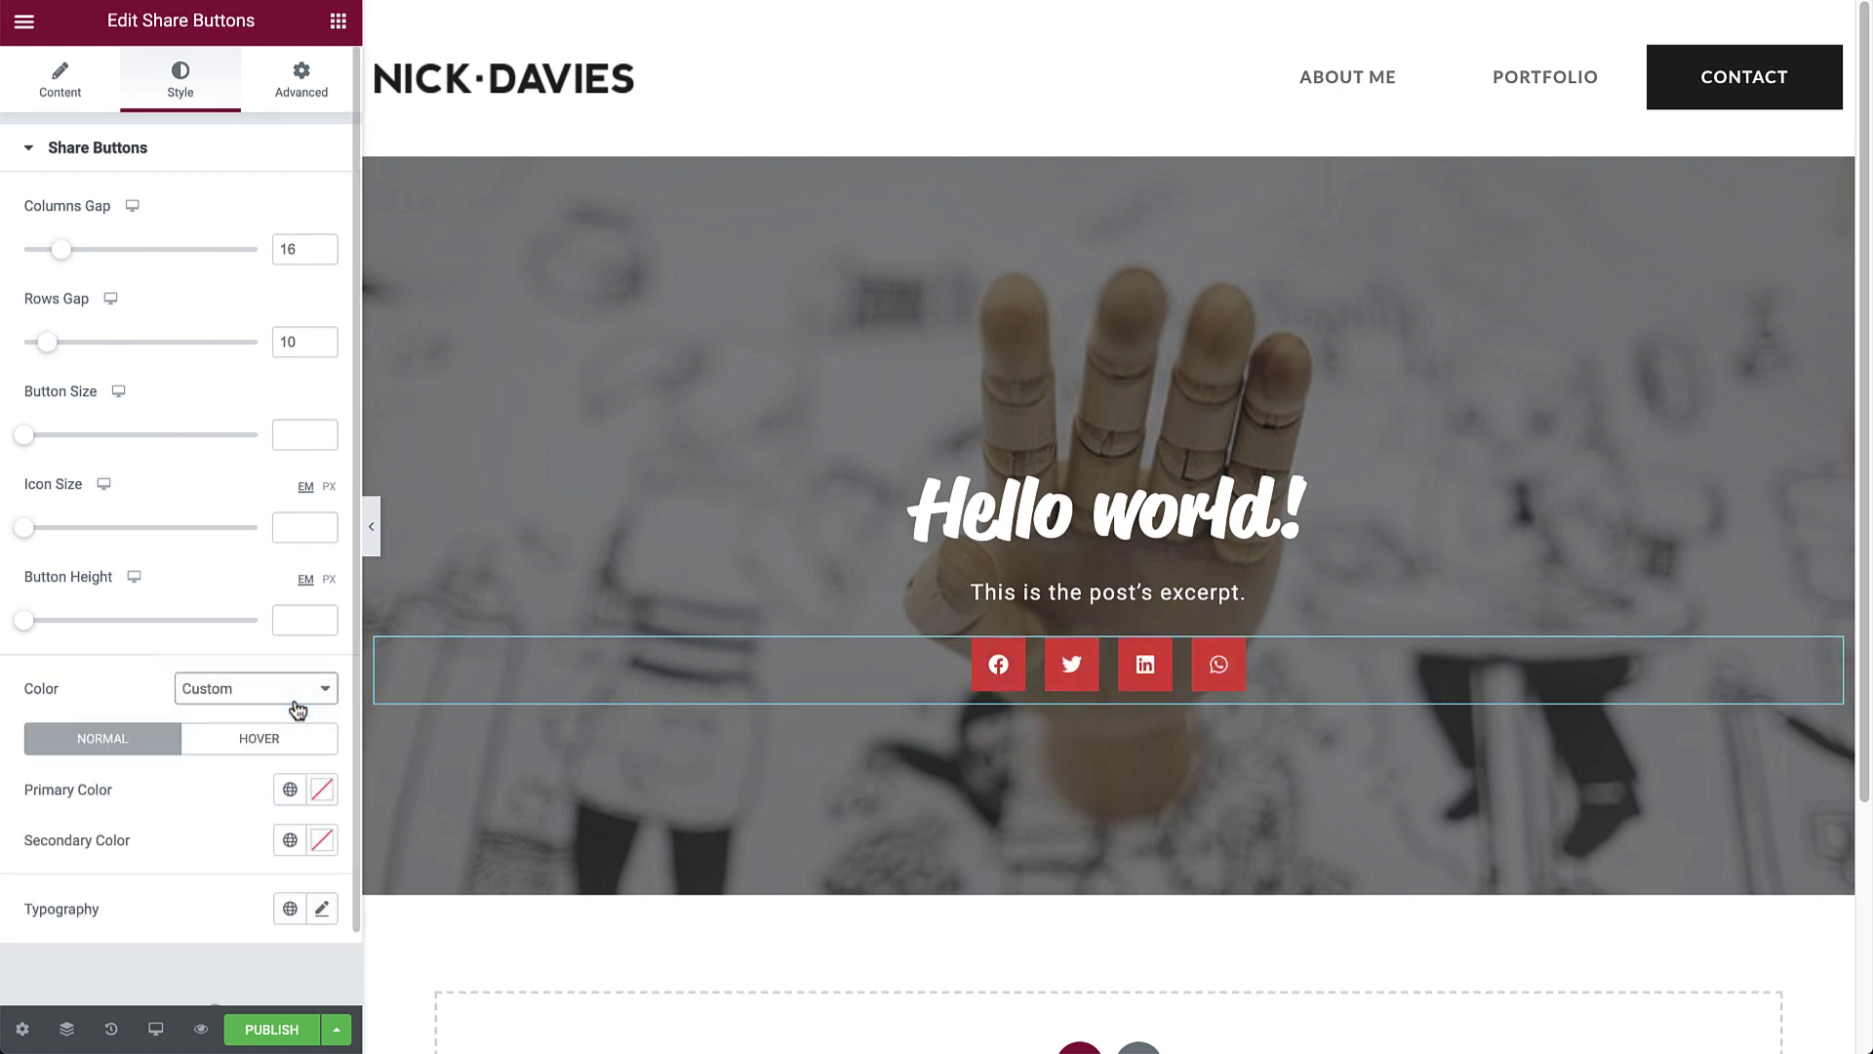
pyautogui.click(316, 790)
pyautogui.moveTo(322, 694); pyautogui.dragTo(0, 694)
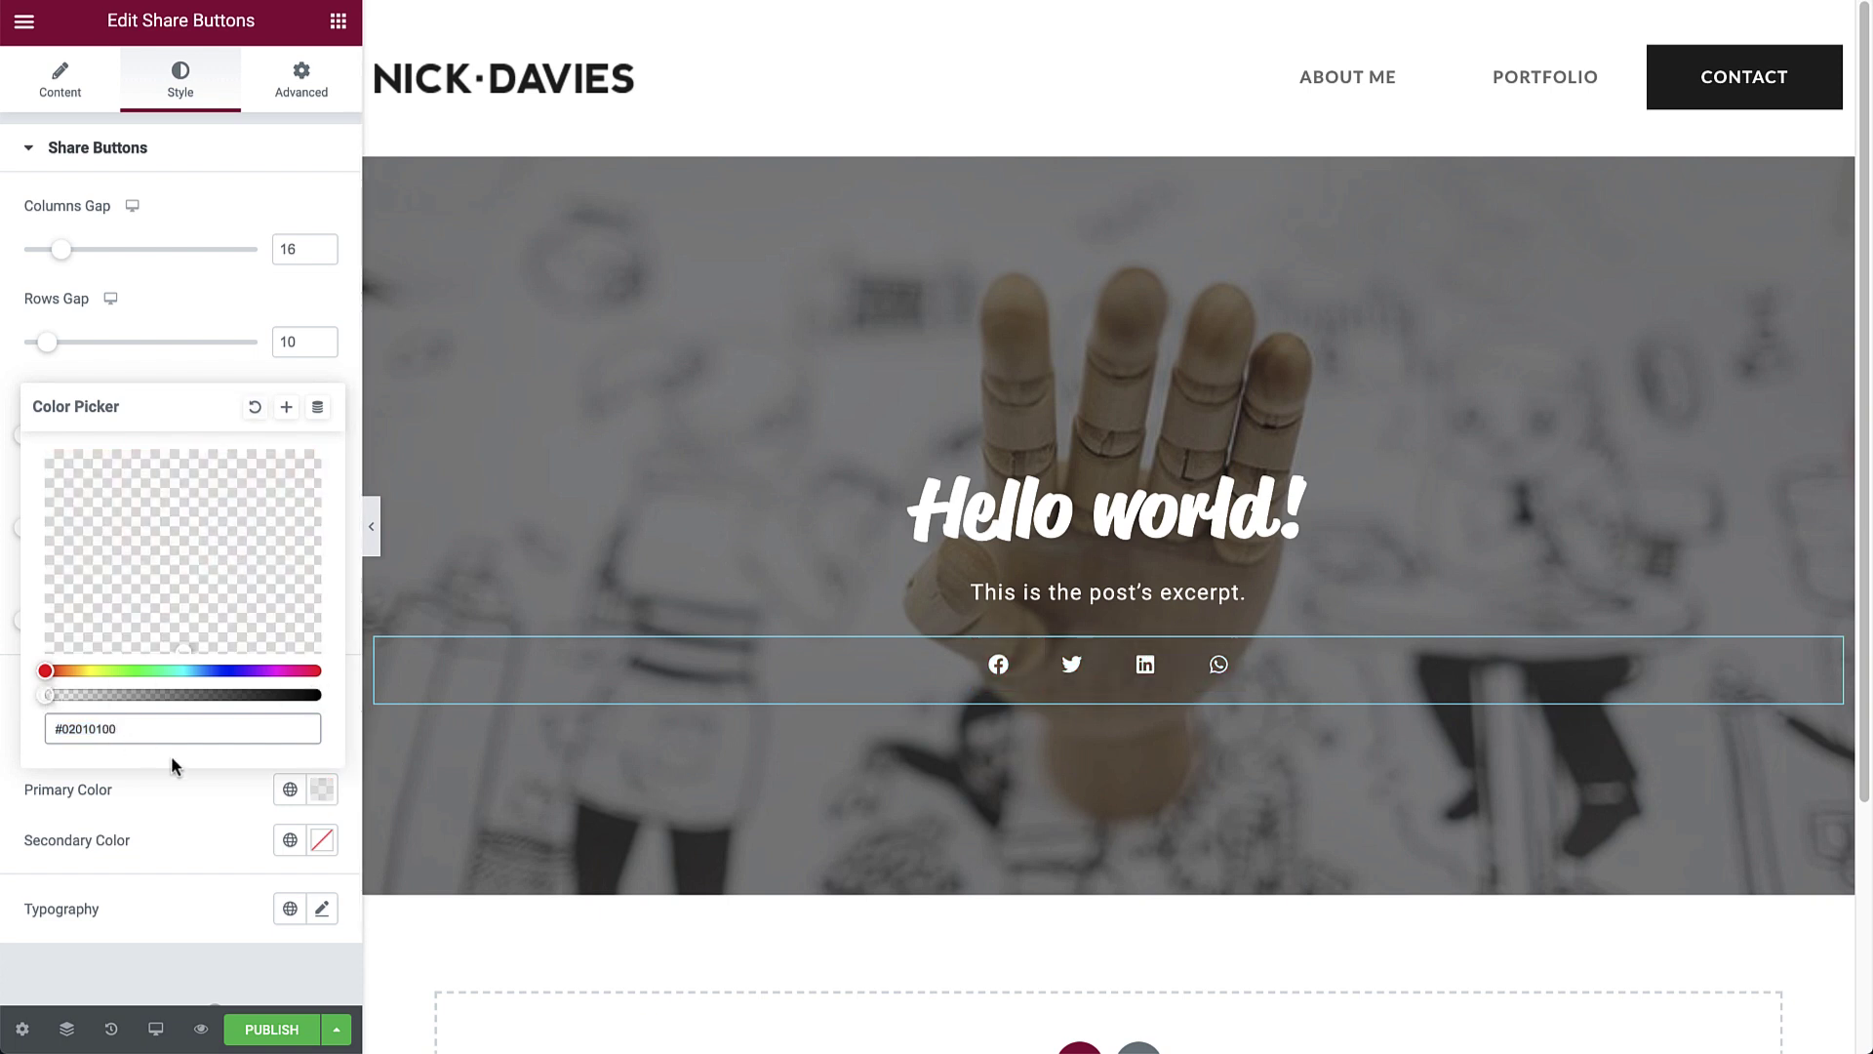
pyautogui.click(323, 802)
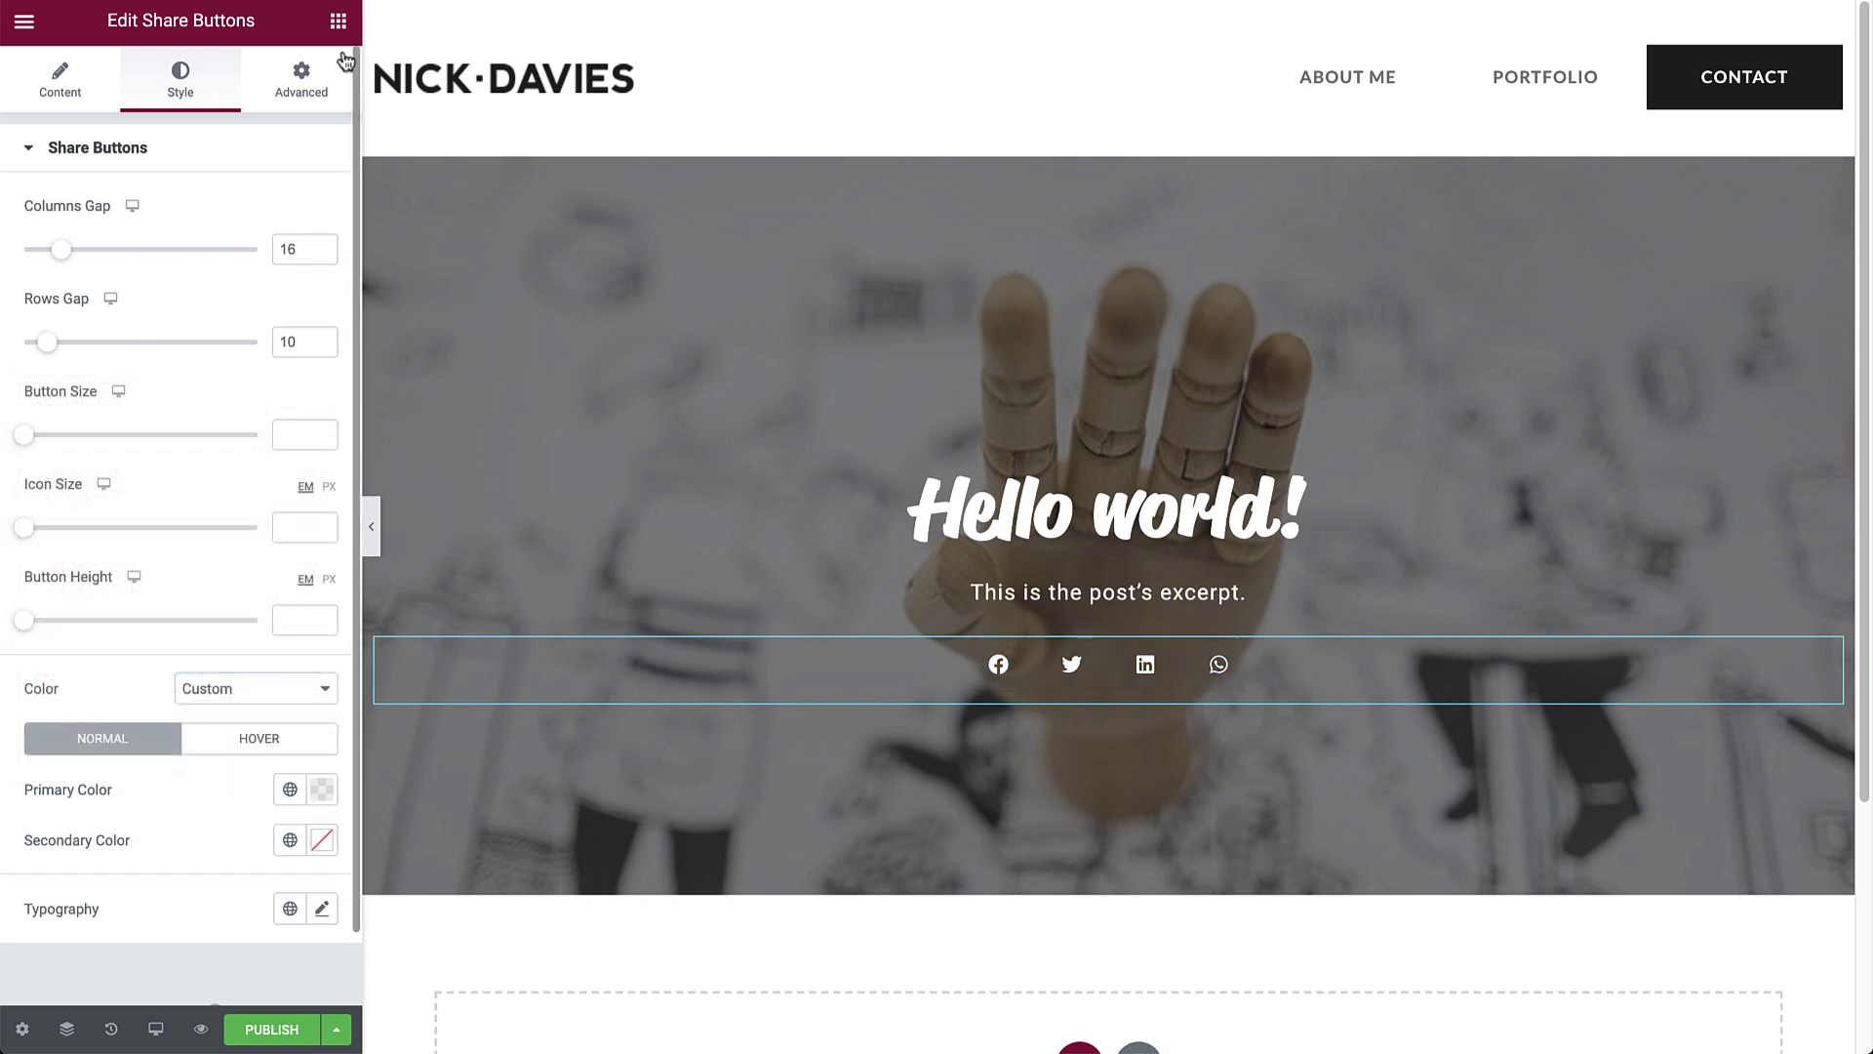
# - Add an Icon widget below the share buttons and use the plain downward chevron from the icon library
pyautogui.click(339, 23)
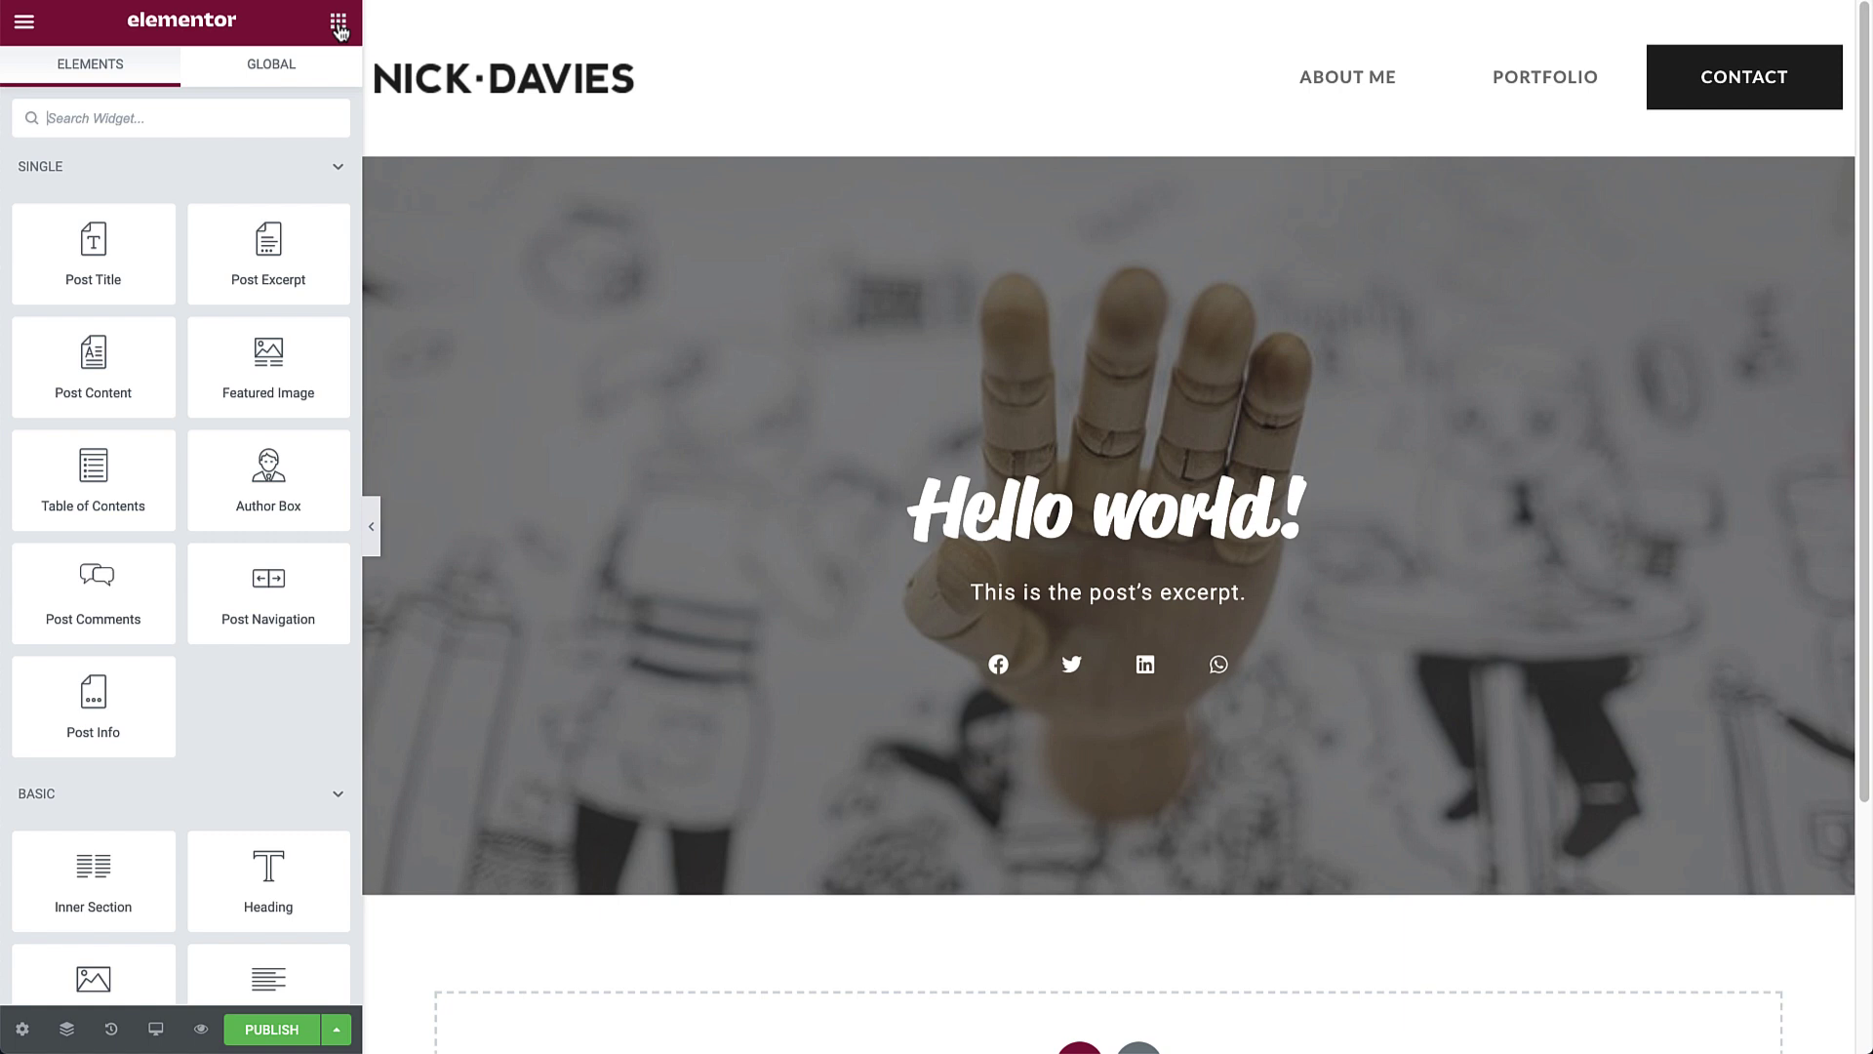
pyautogui.write('icon')
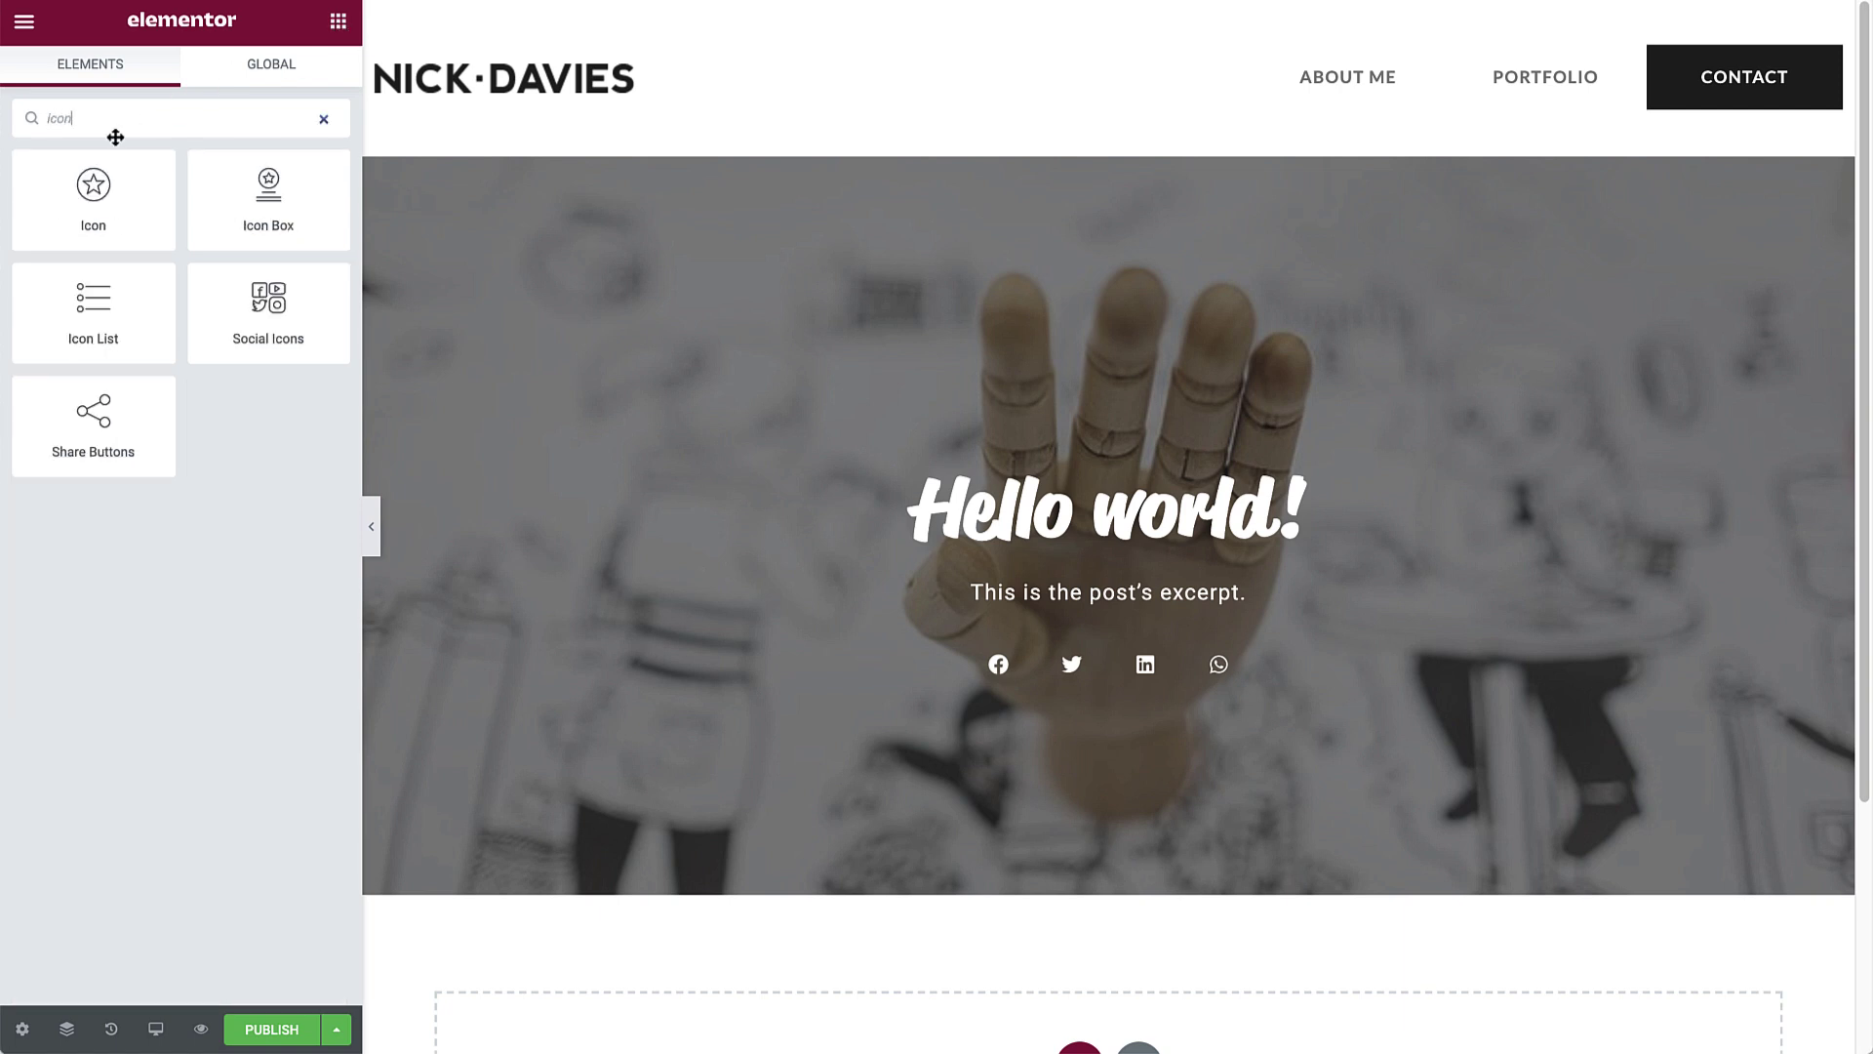
pyautogui.moveTo(92, 195); pyautogui.dragTo(1129, 697)
pyautogui.click(280, 300)
pyautogui.click(891, 159)
pyautogui.write('chev')
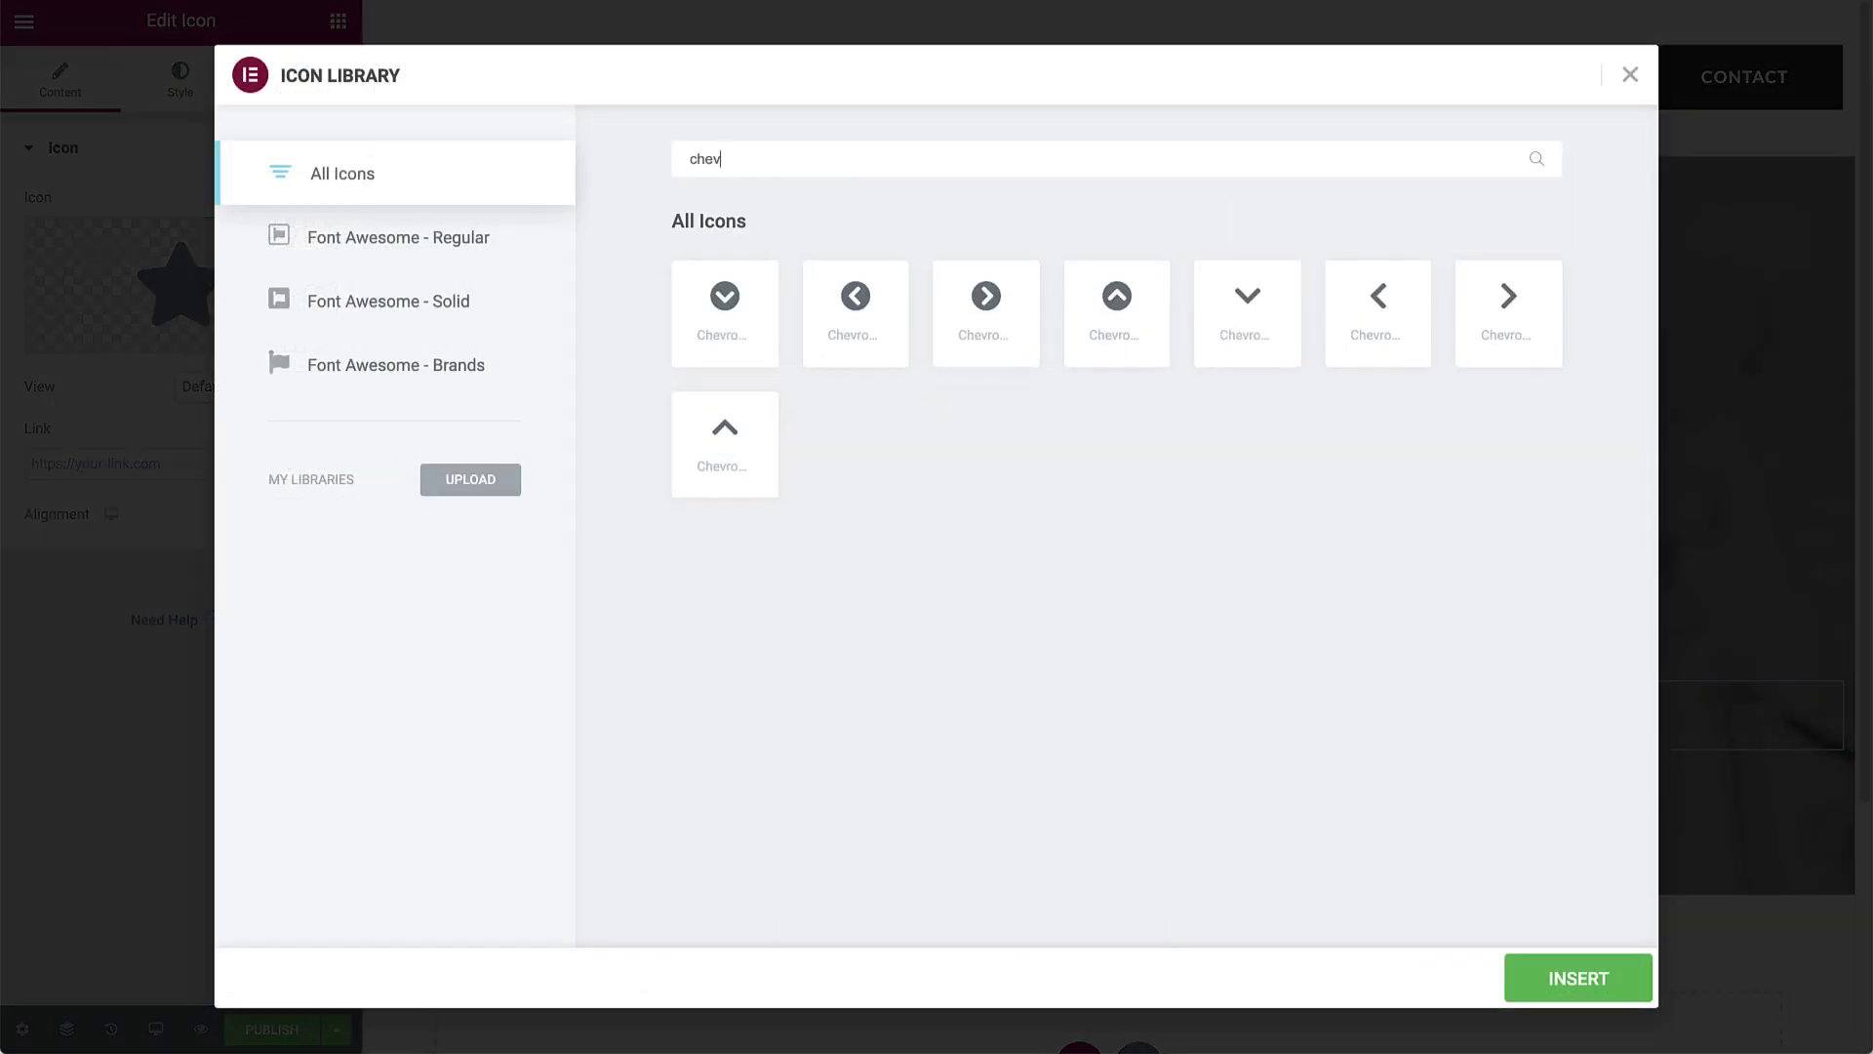
pyautogui.click(1235, 287)
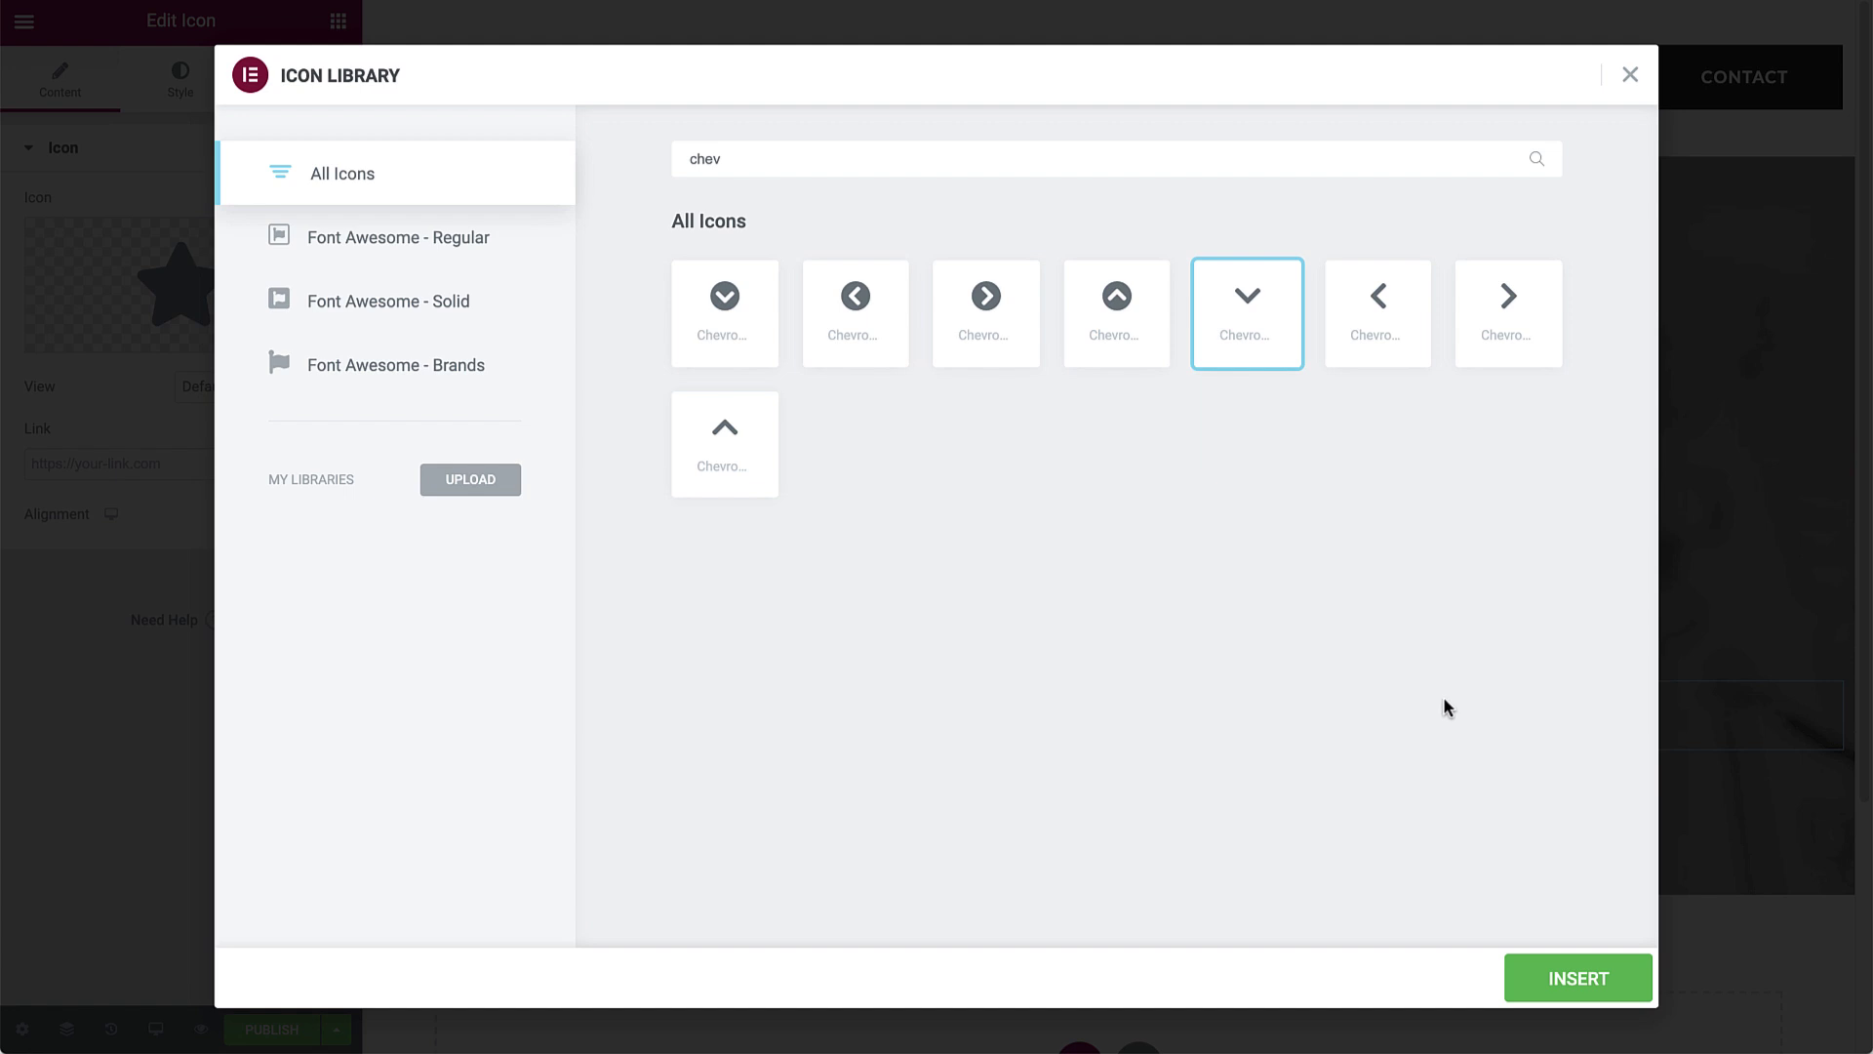
pyautogui.click(1555, 976)
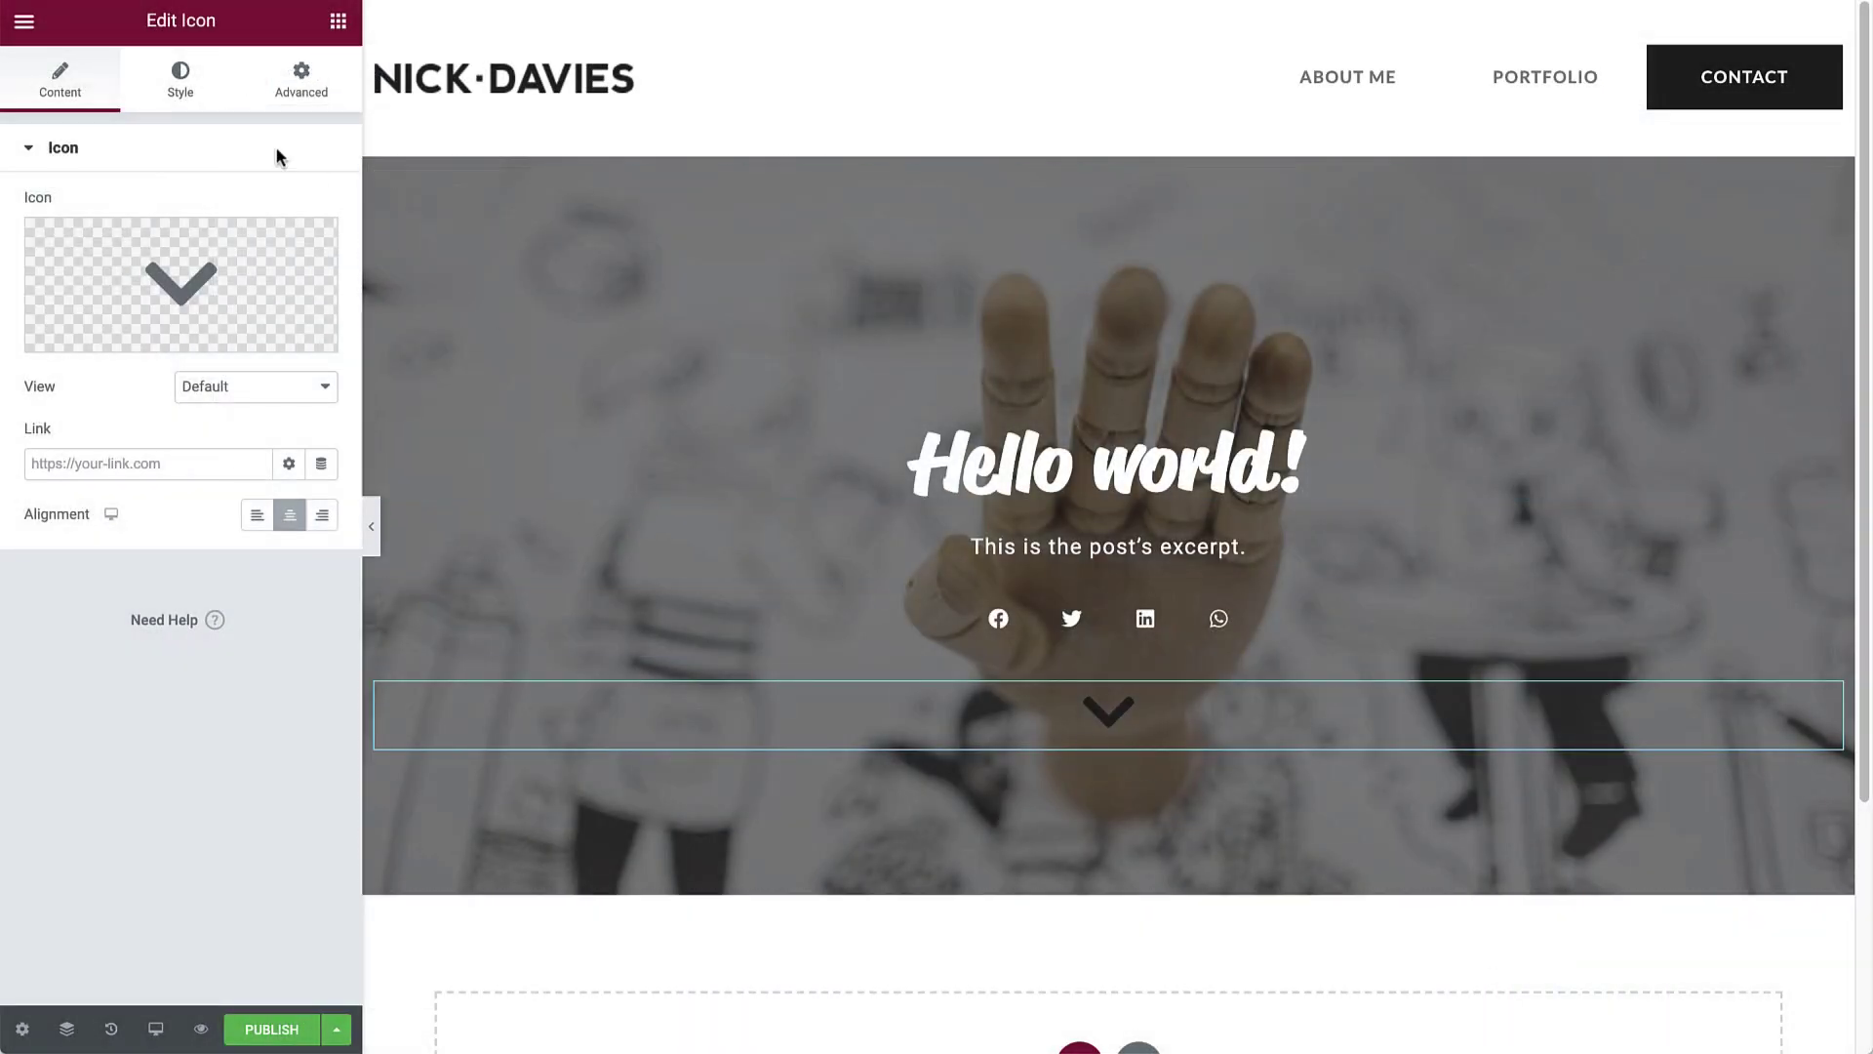
# - Color the chevron icon with the Secondary global color and set its size to 20
pyautogui.click(185, 80)
pyautogui.click(289, 257)
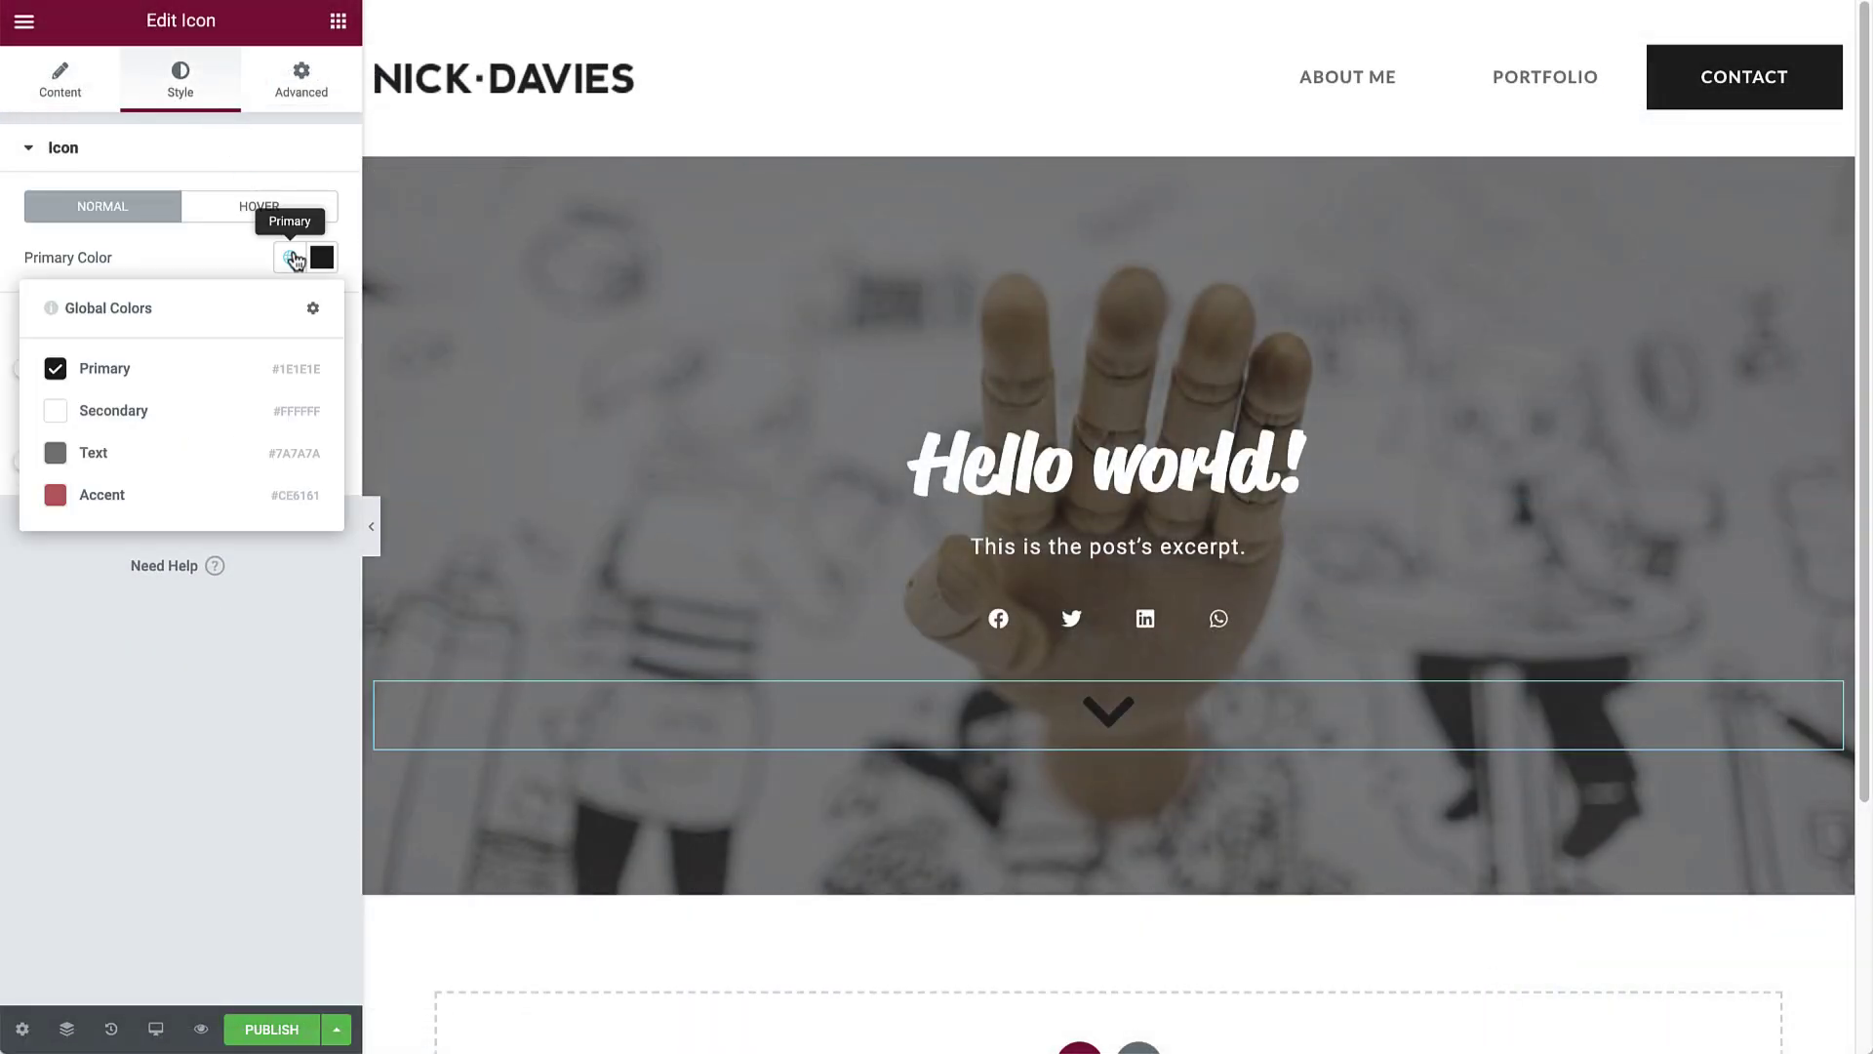
pyautogui.click(249, 405)
pyautogui.click(290, 367)
pyautogui.write('20')
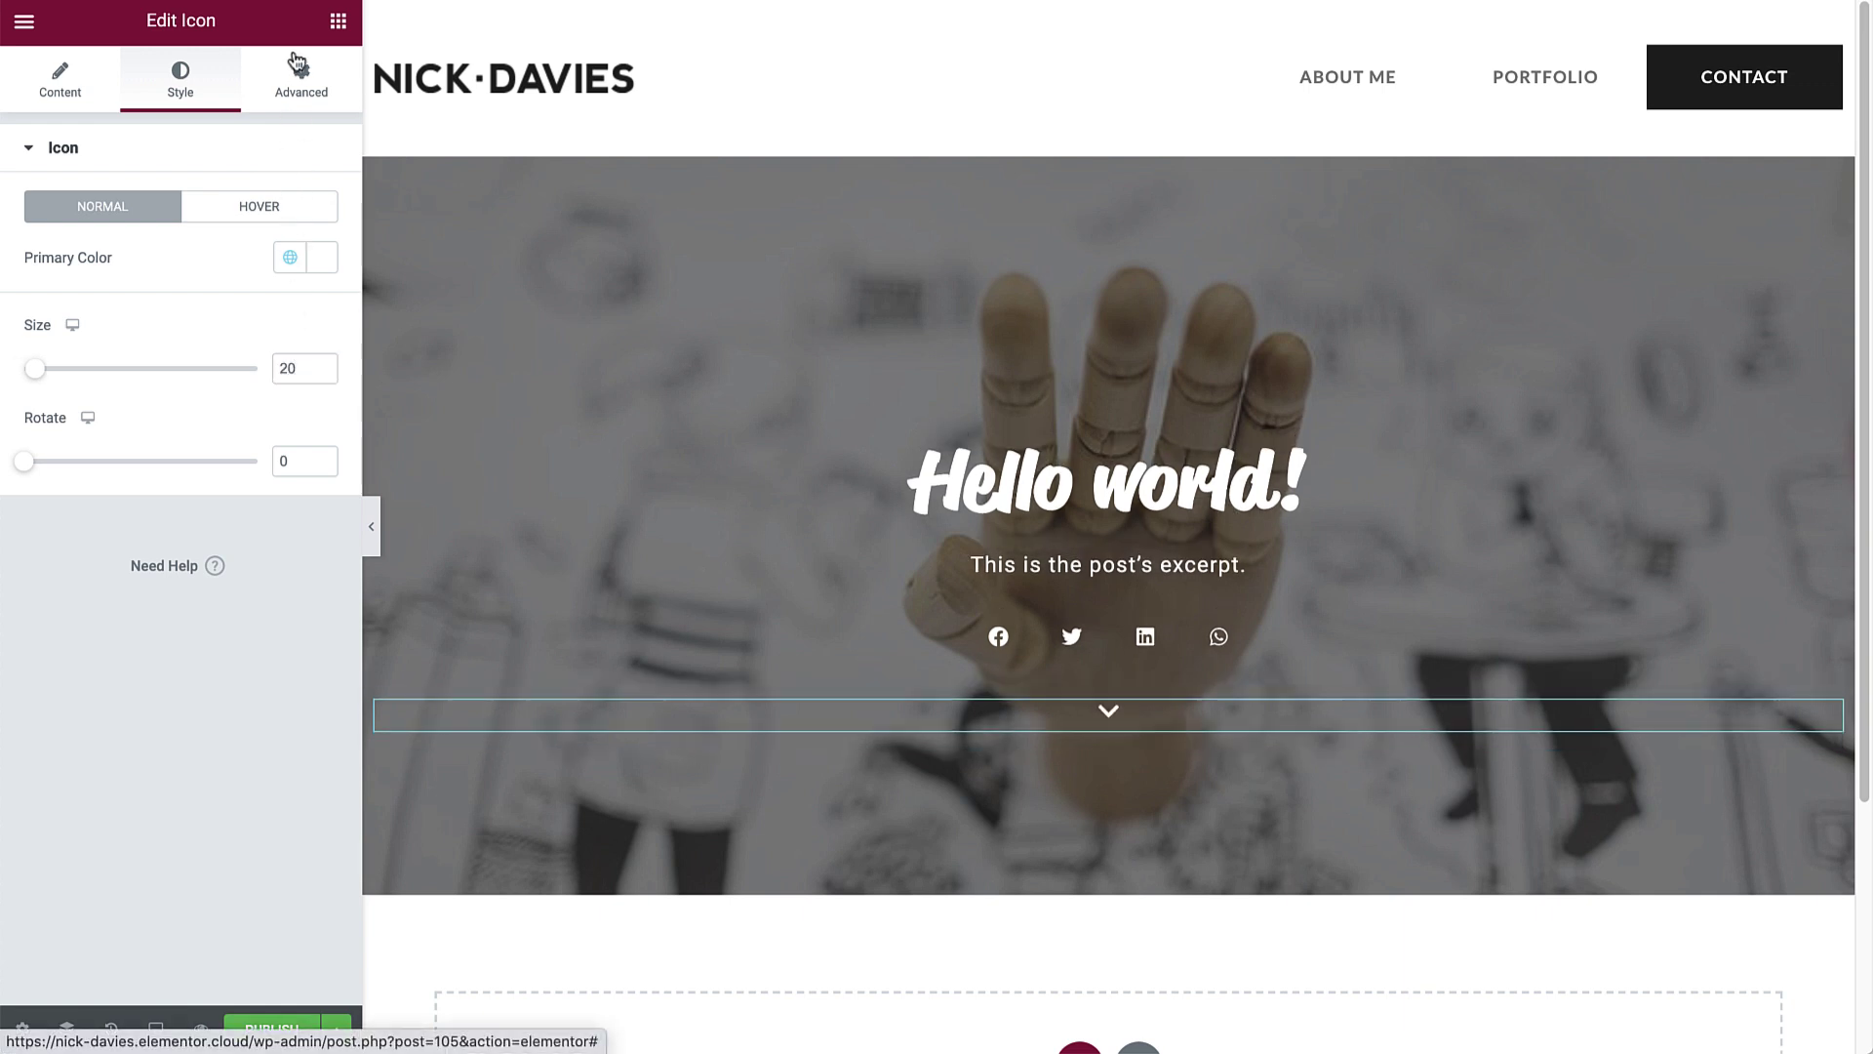
# - Unlink the chevron icon's padding values and set 100 px top and 50 px bottom padding
pyautogui.click(297, 70)
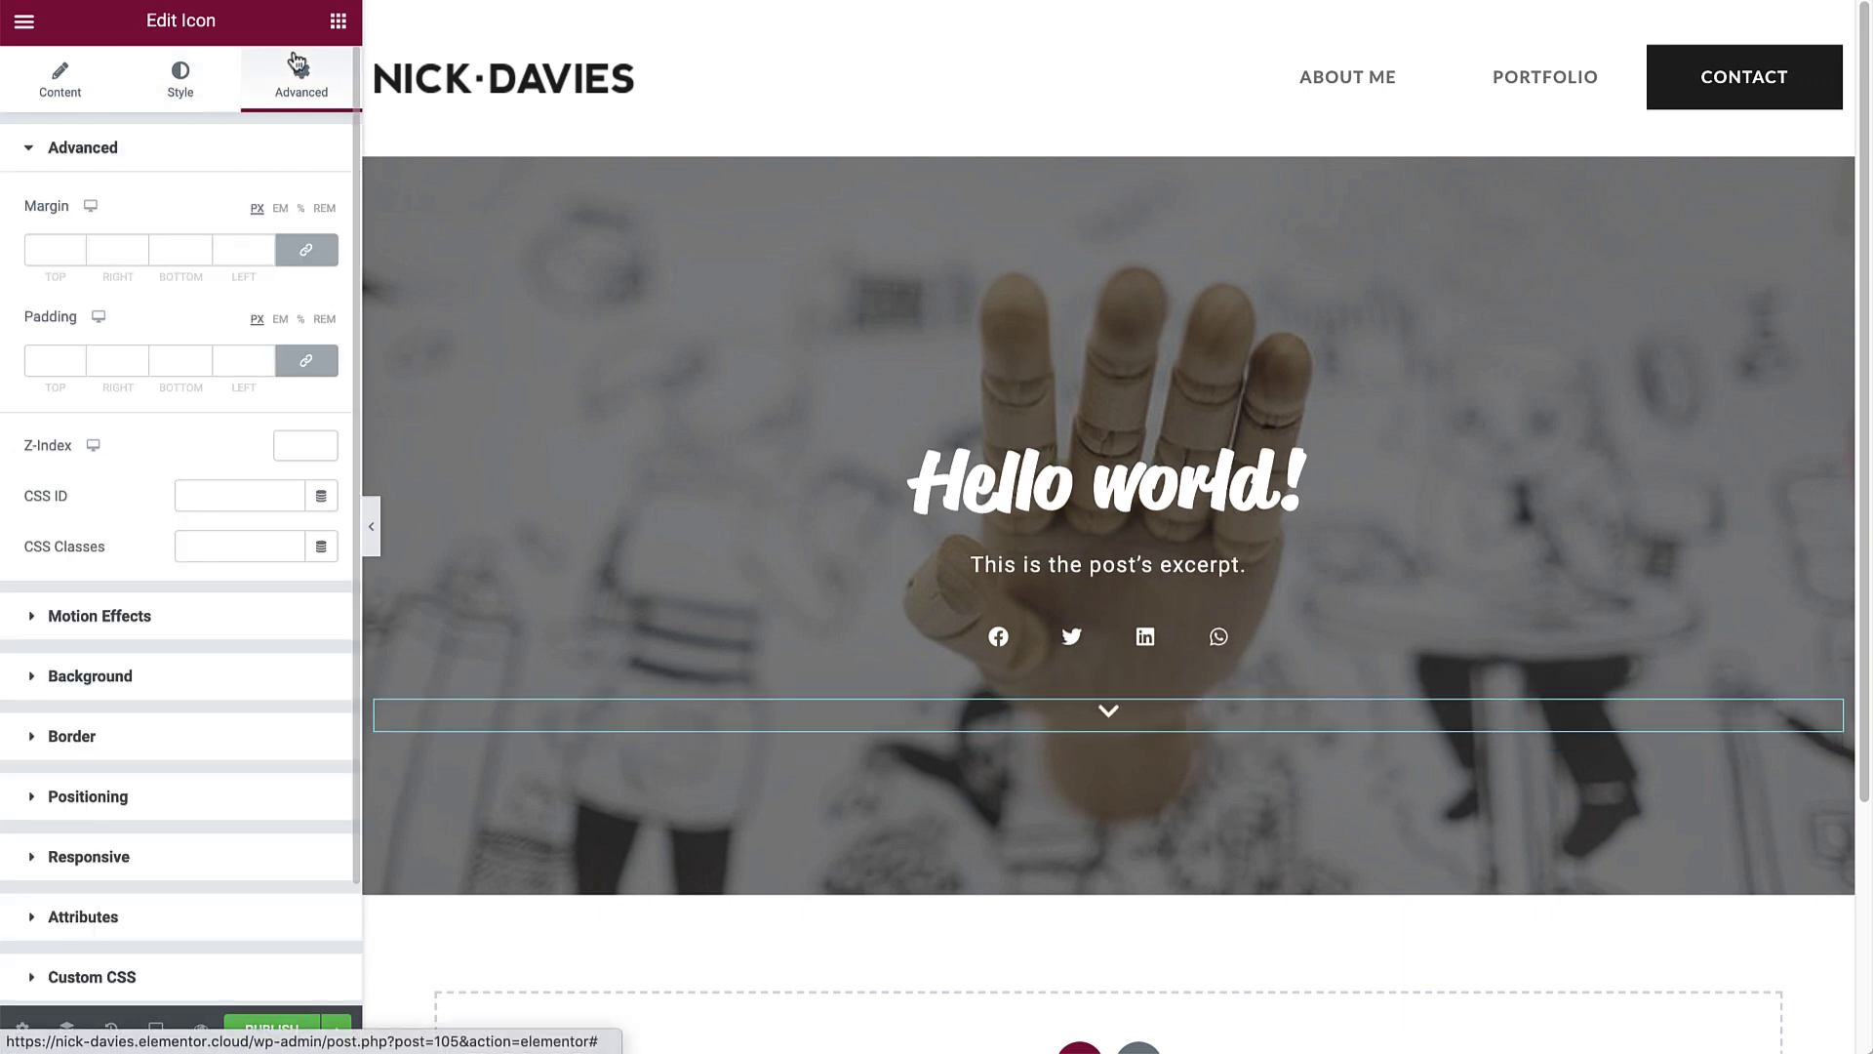
pyautogui.click(306, 360)
pyautogui.click(44, 361)
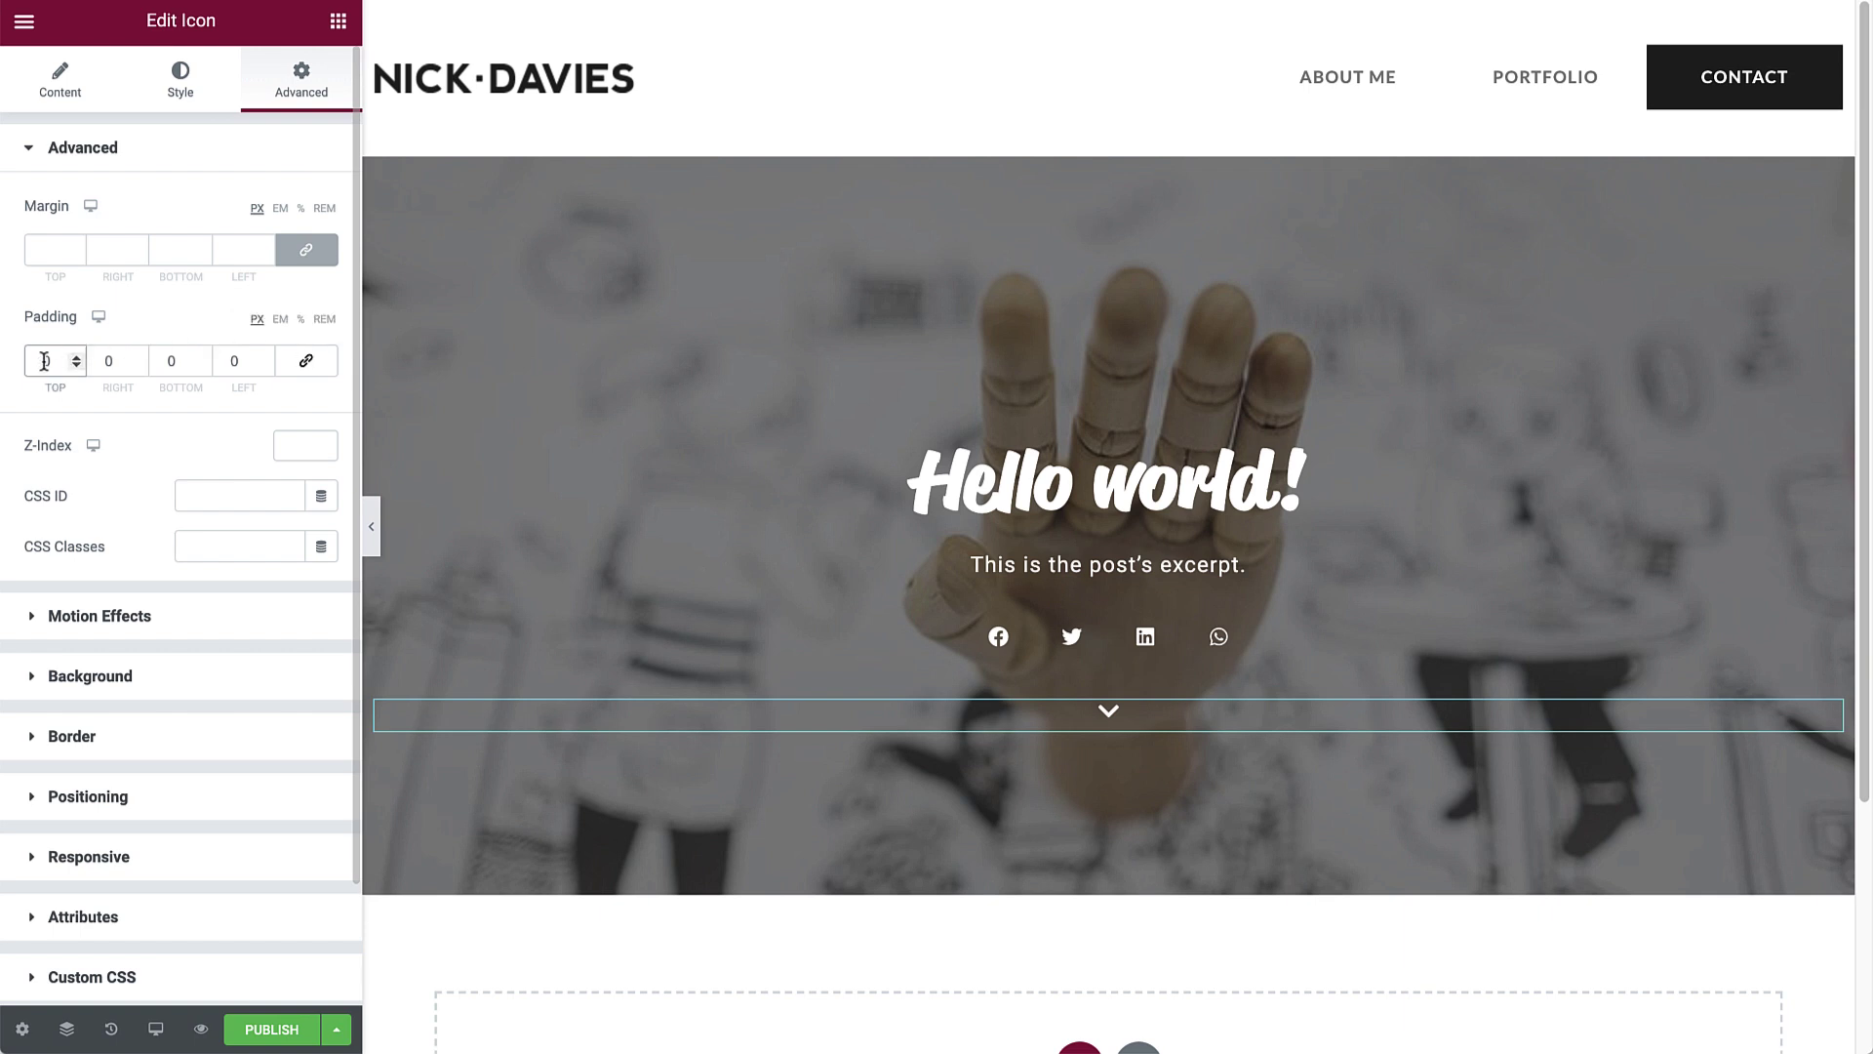
pyautogui.write('100')
pyautogui.click(165, 362)
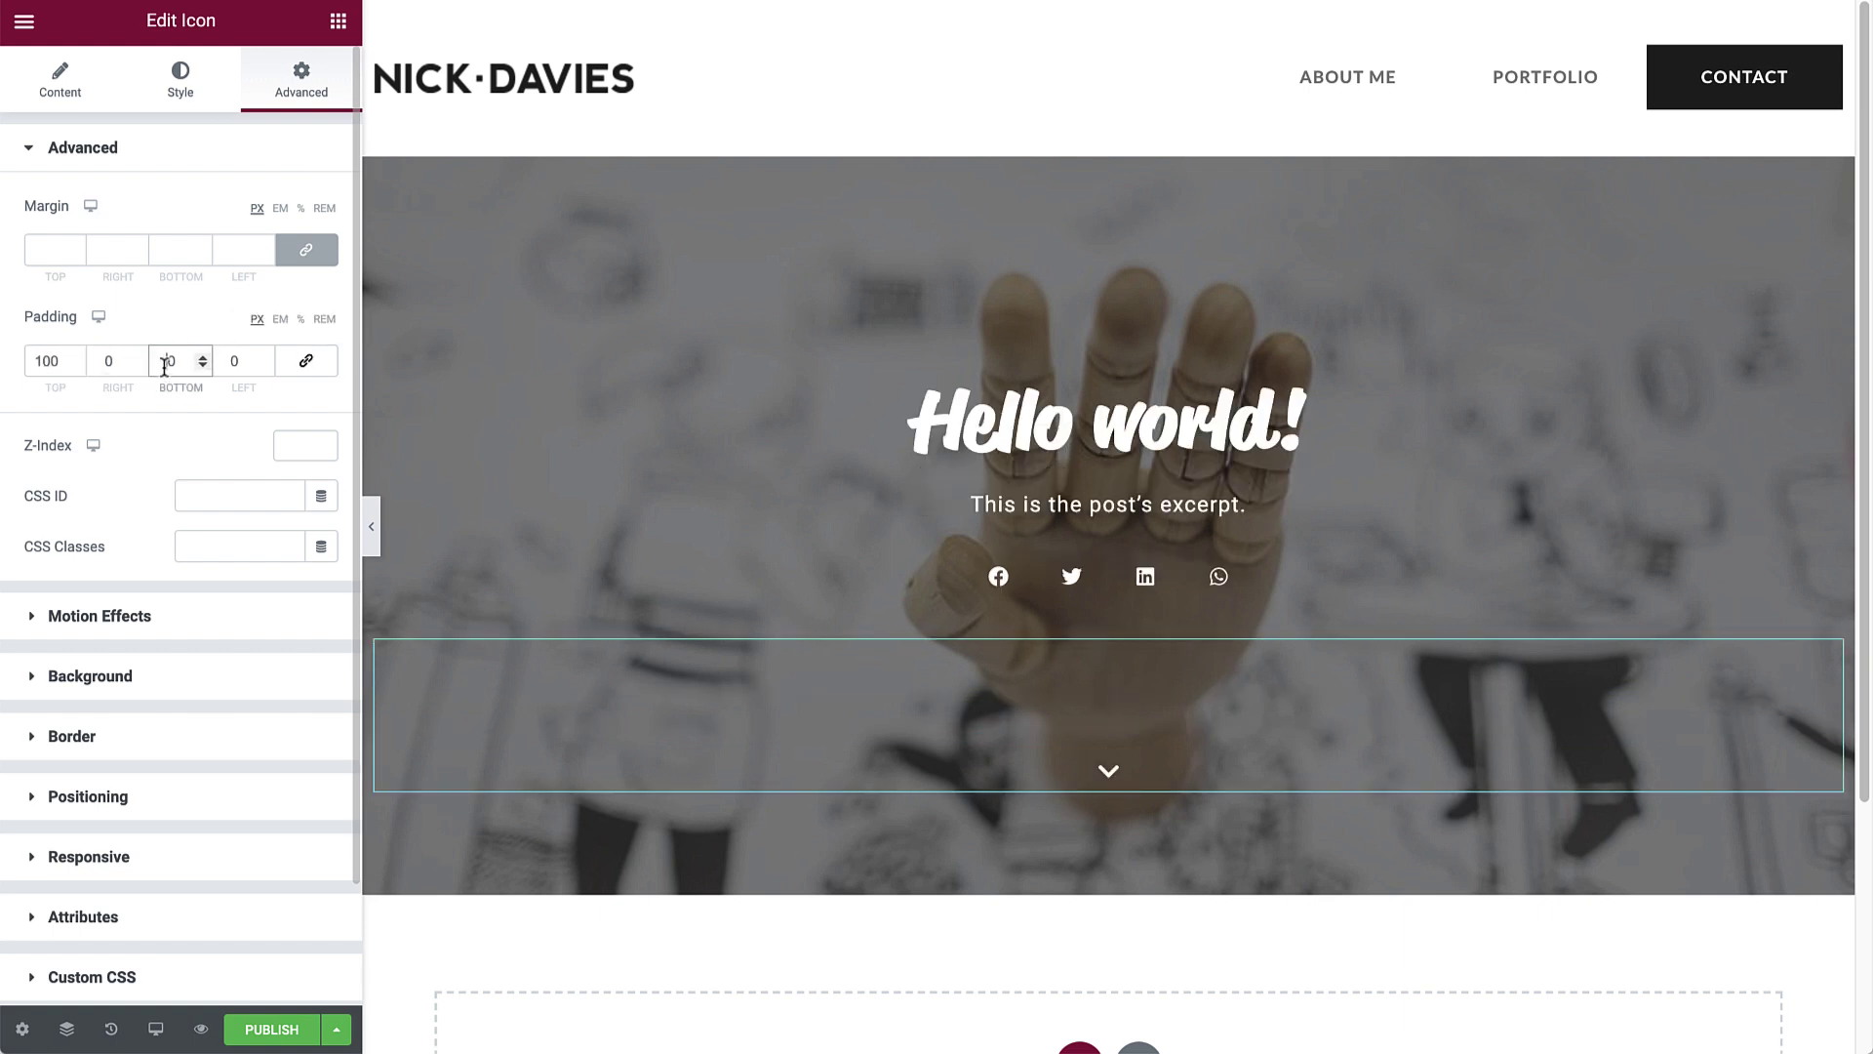
pyautogui.write('5')
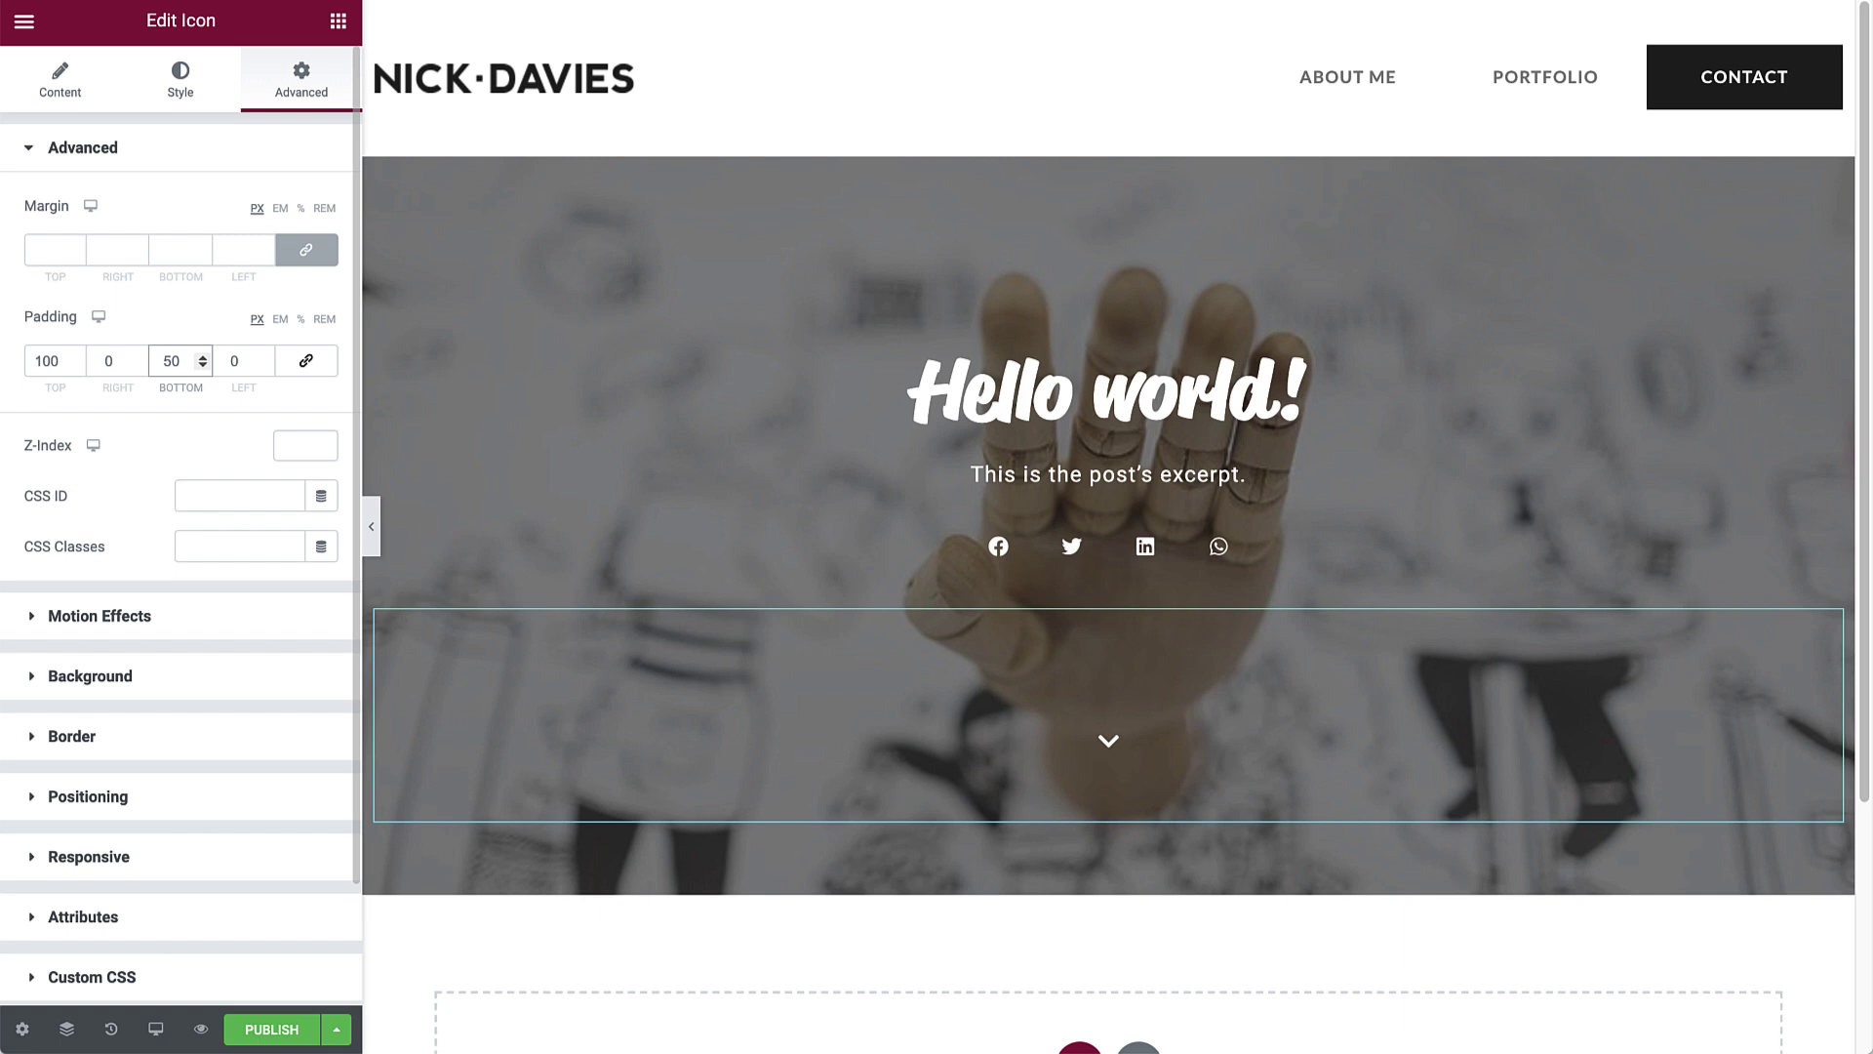
# - Unlink the hero column's margin values and set its right and left margins to 10 px
pyautogui.click(370, 521)
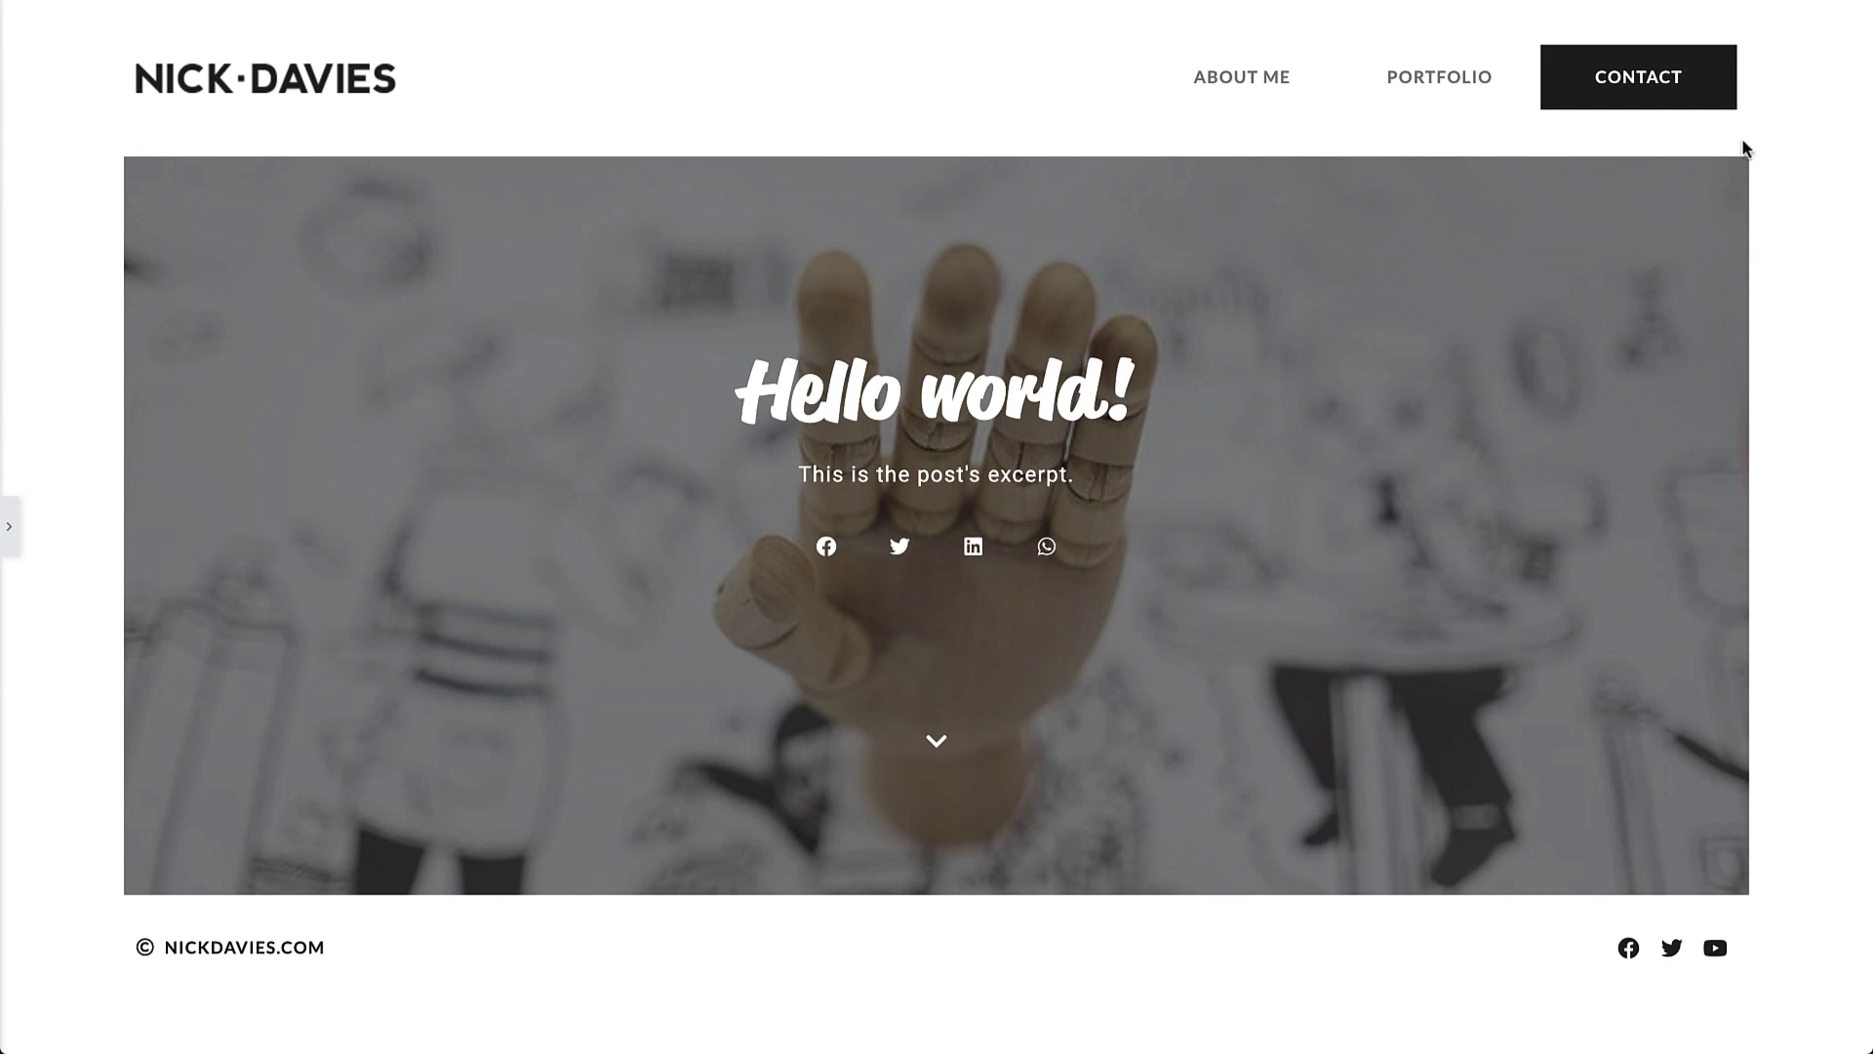
pyautogui.click(9, 526)
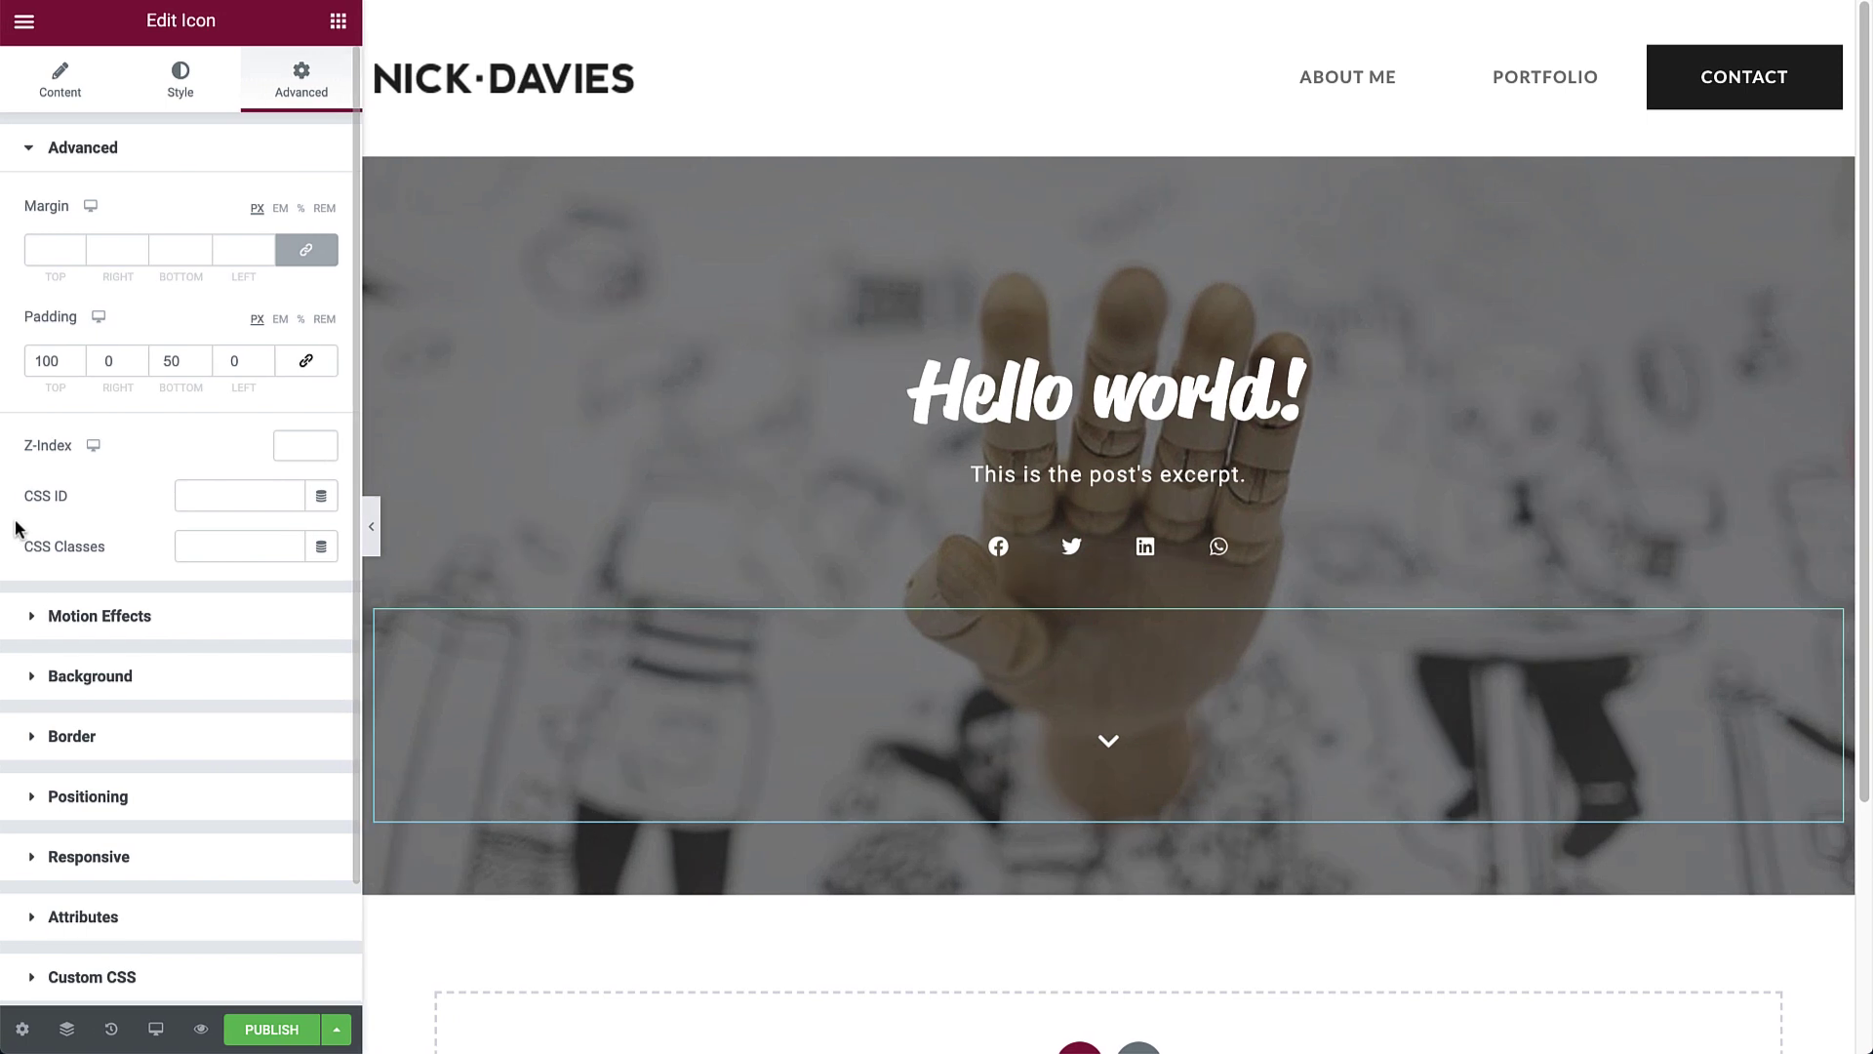
pyautogui.click(378, 174)
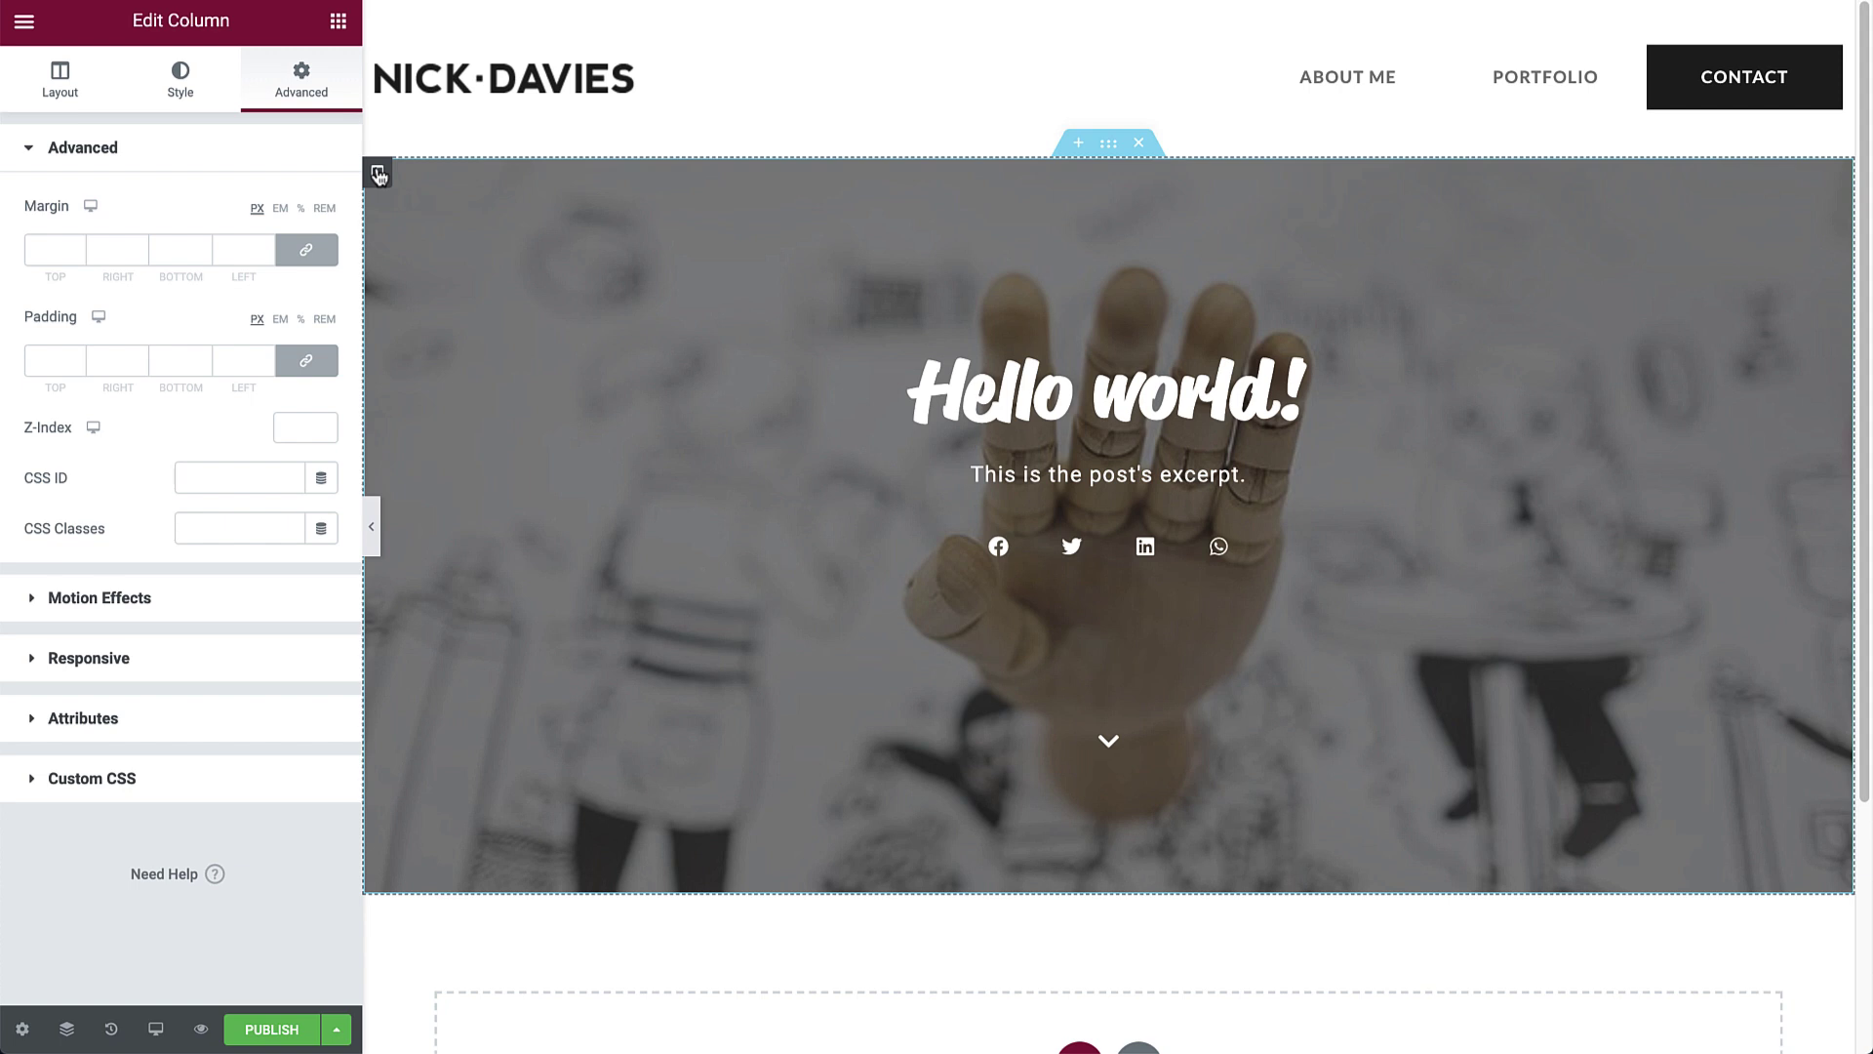
pyautogui.click(308, 252)
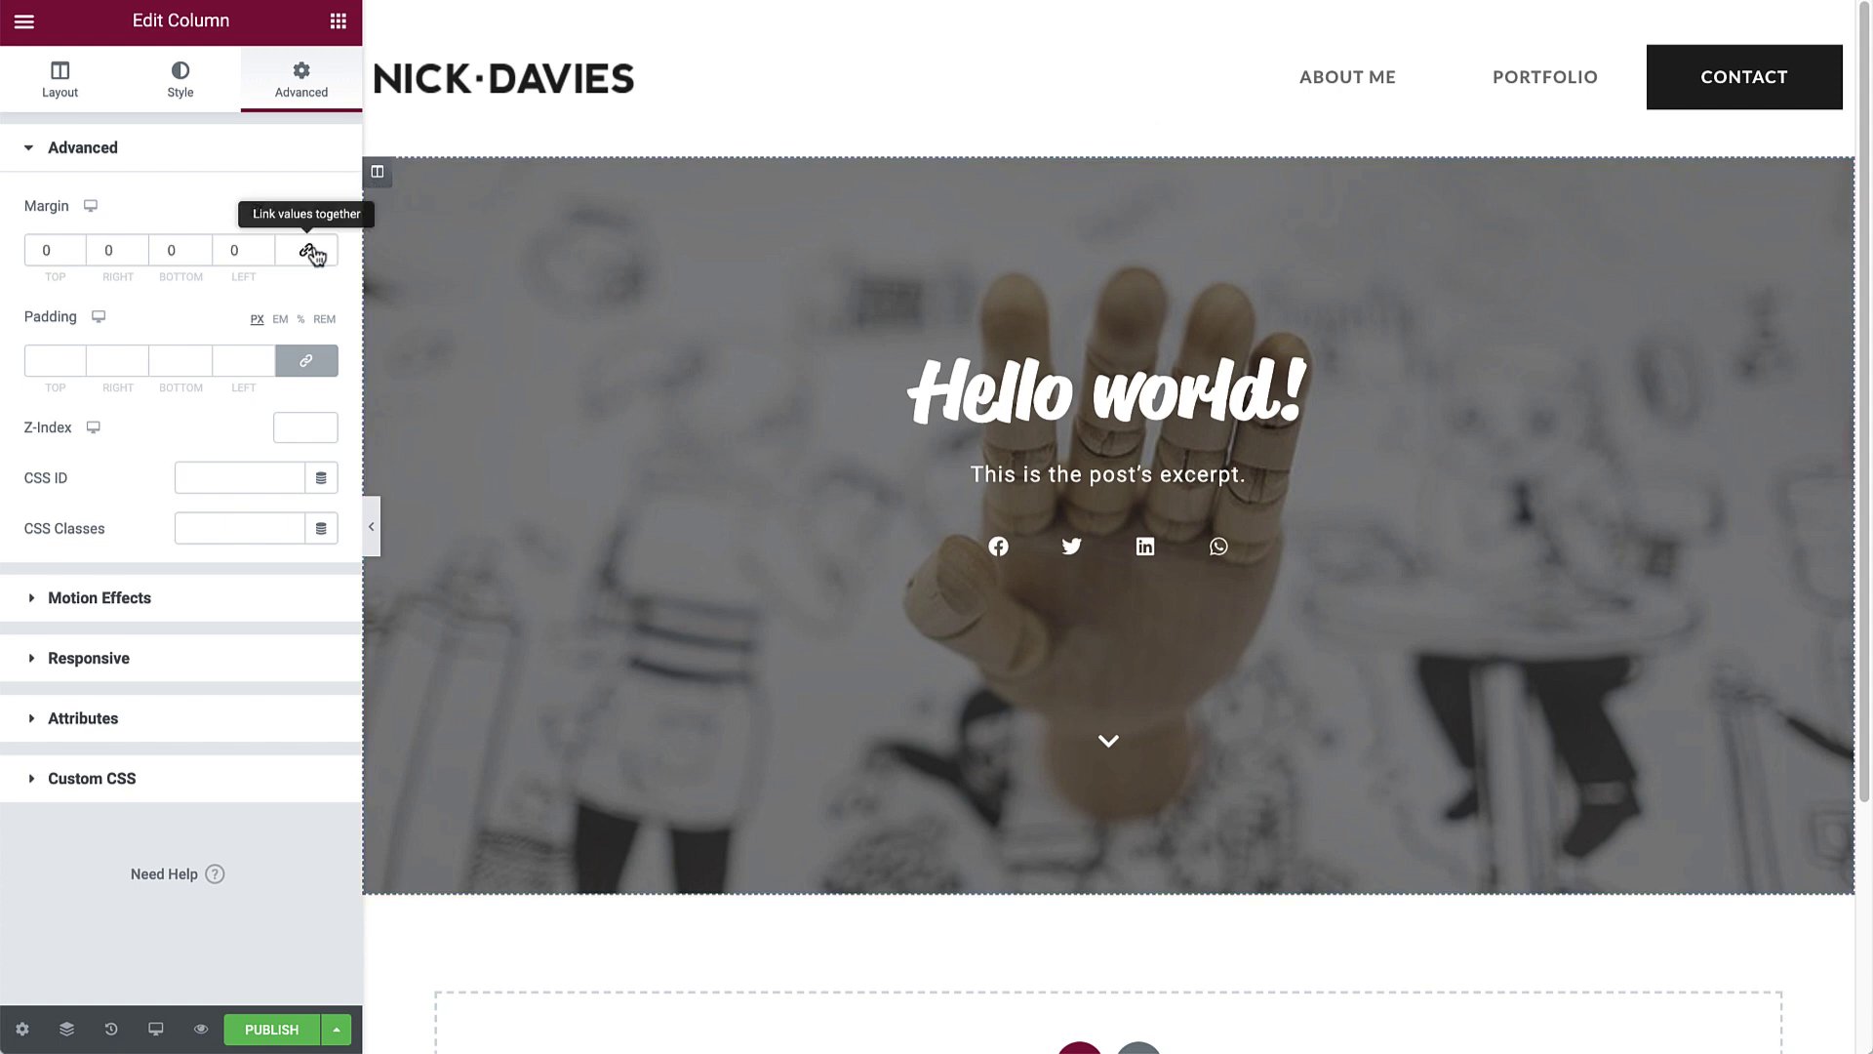
pyautogui.click(107, 252)
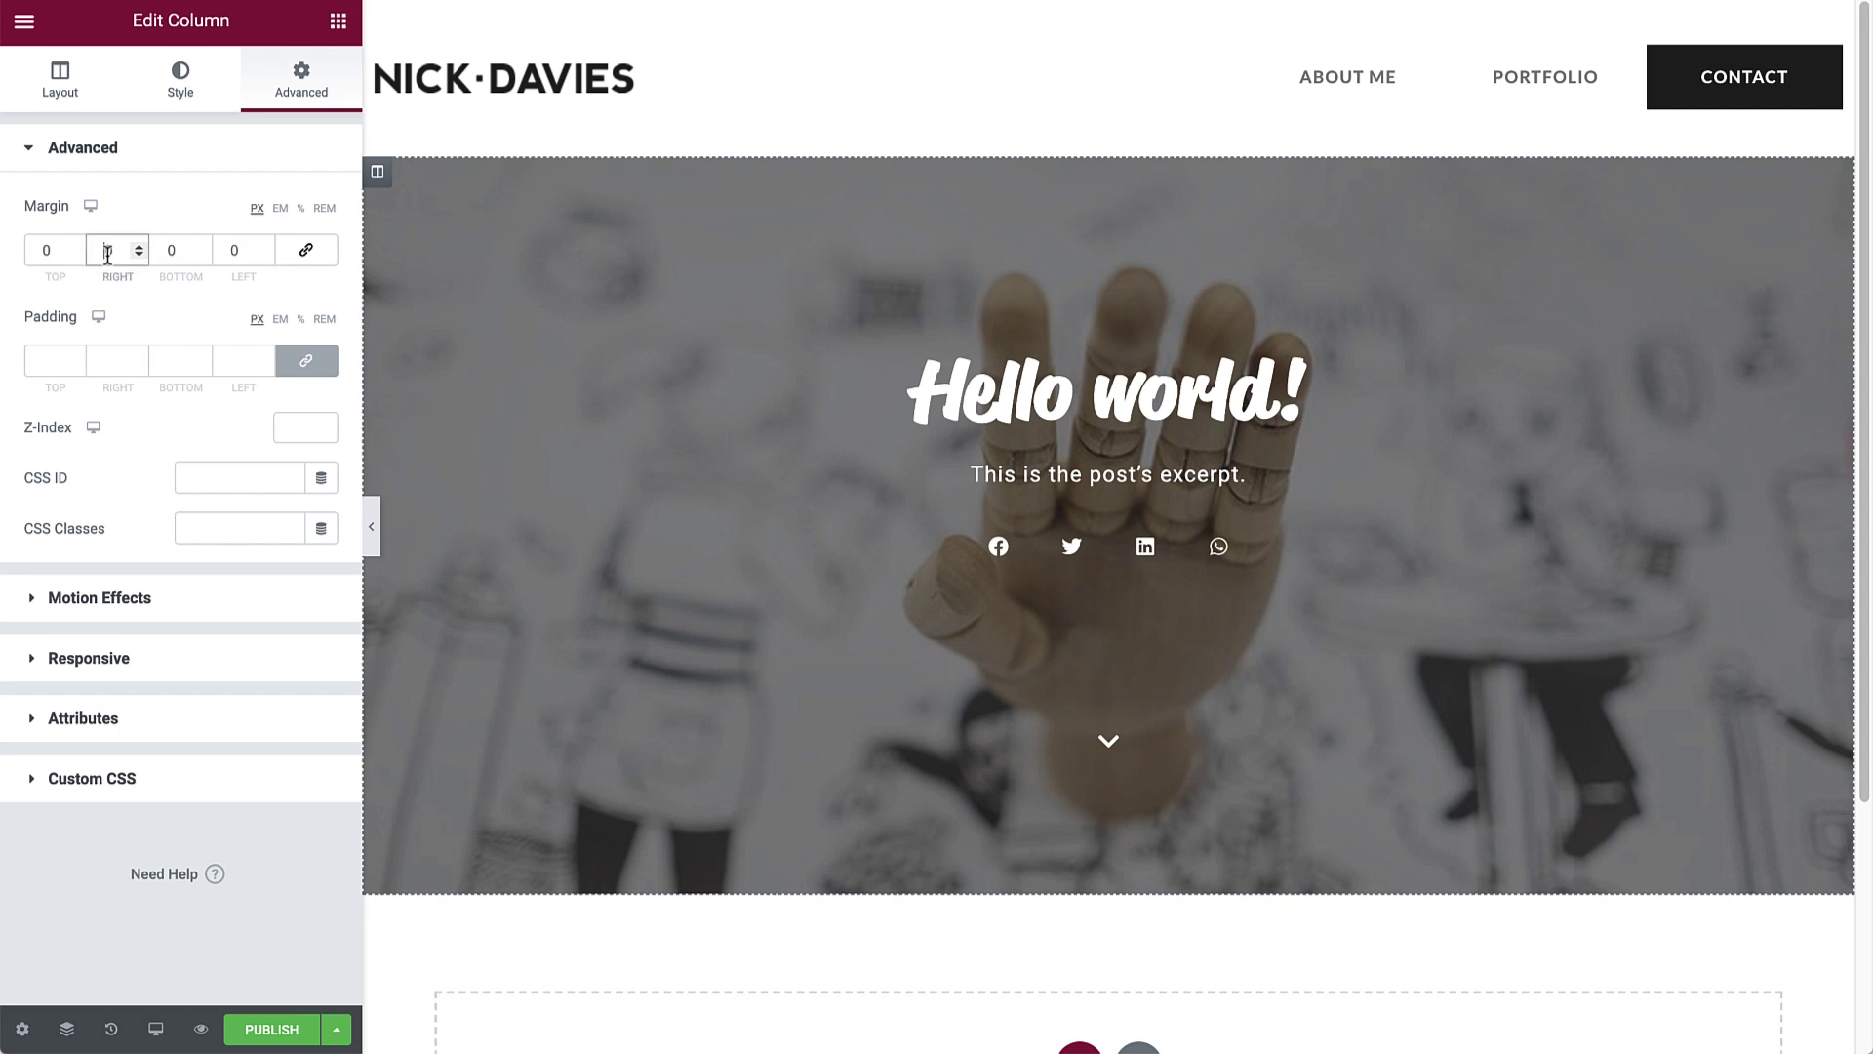
pyautogui.write('1')
pyautogui.click(231, 251)
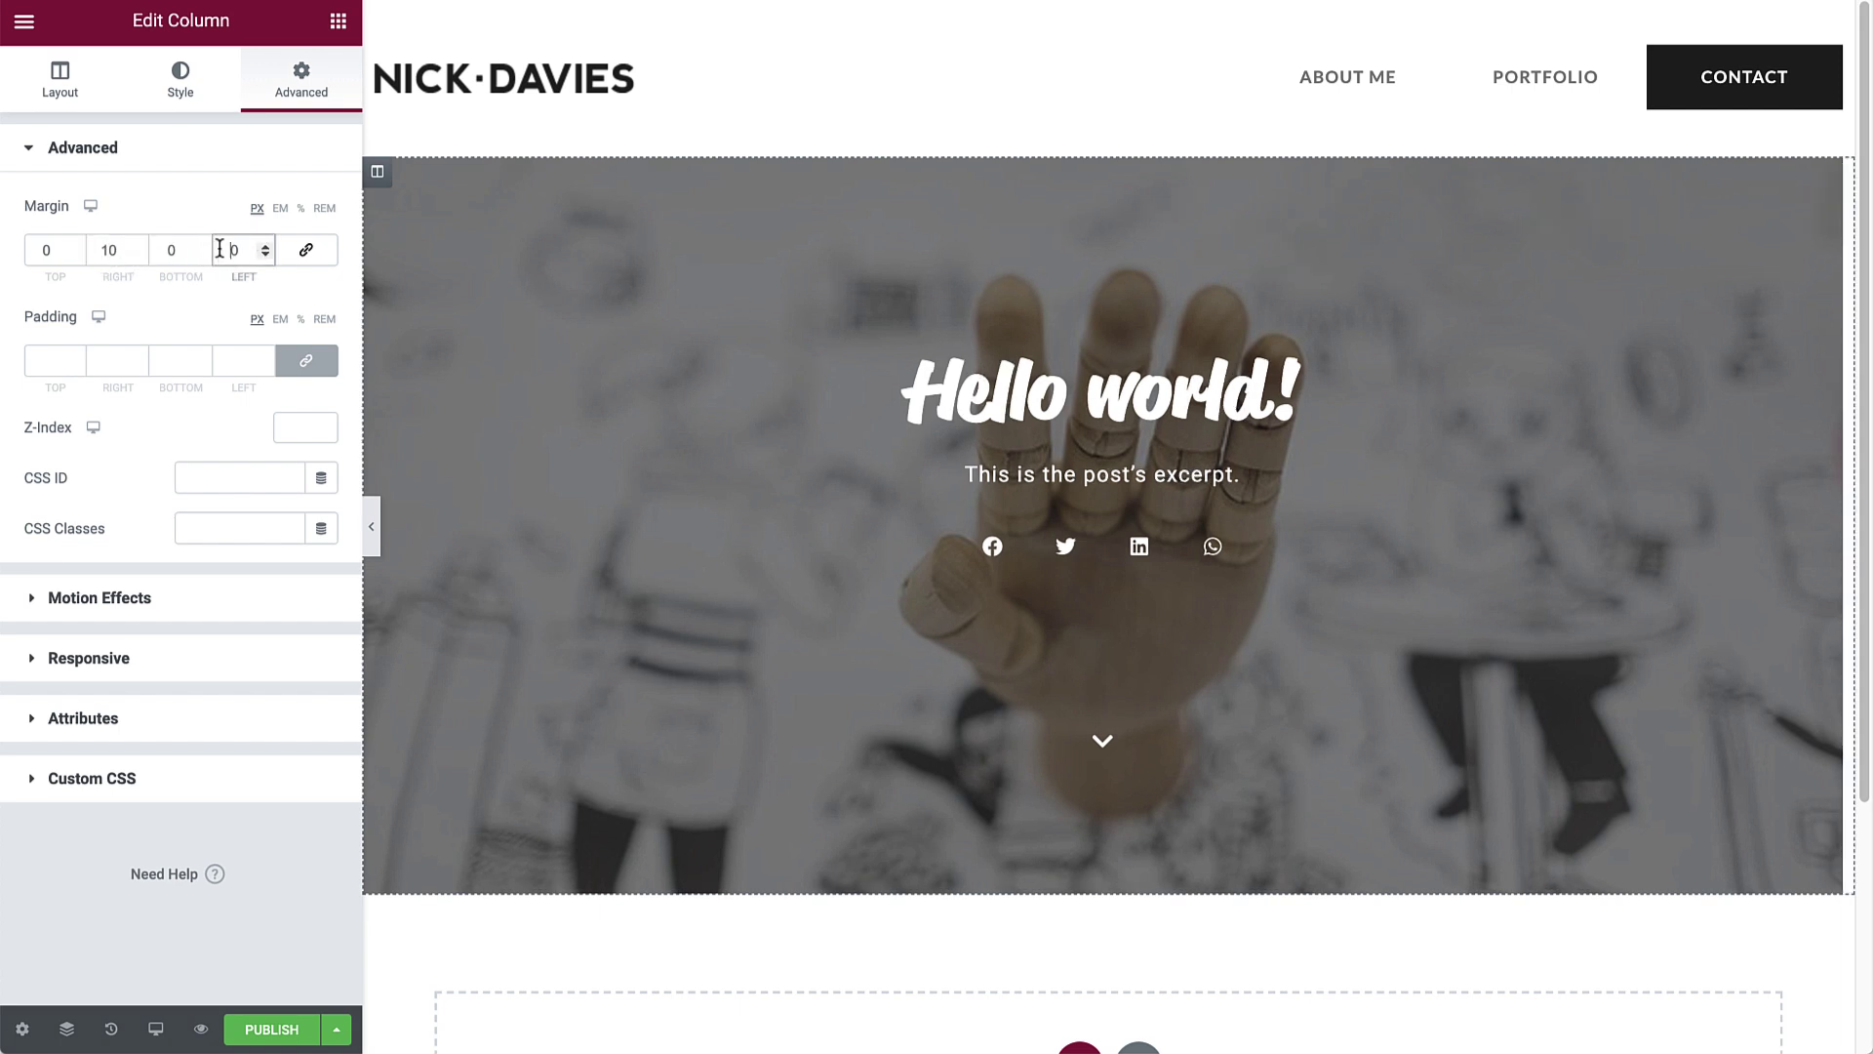
pyautogui.write('1')
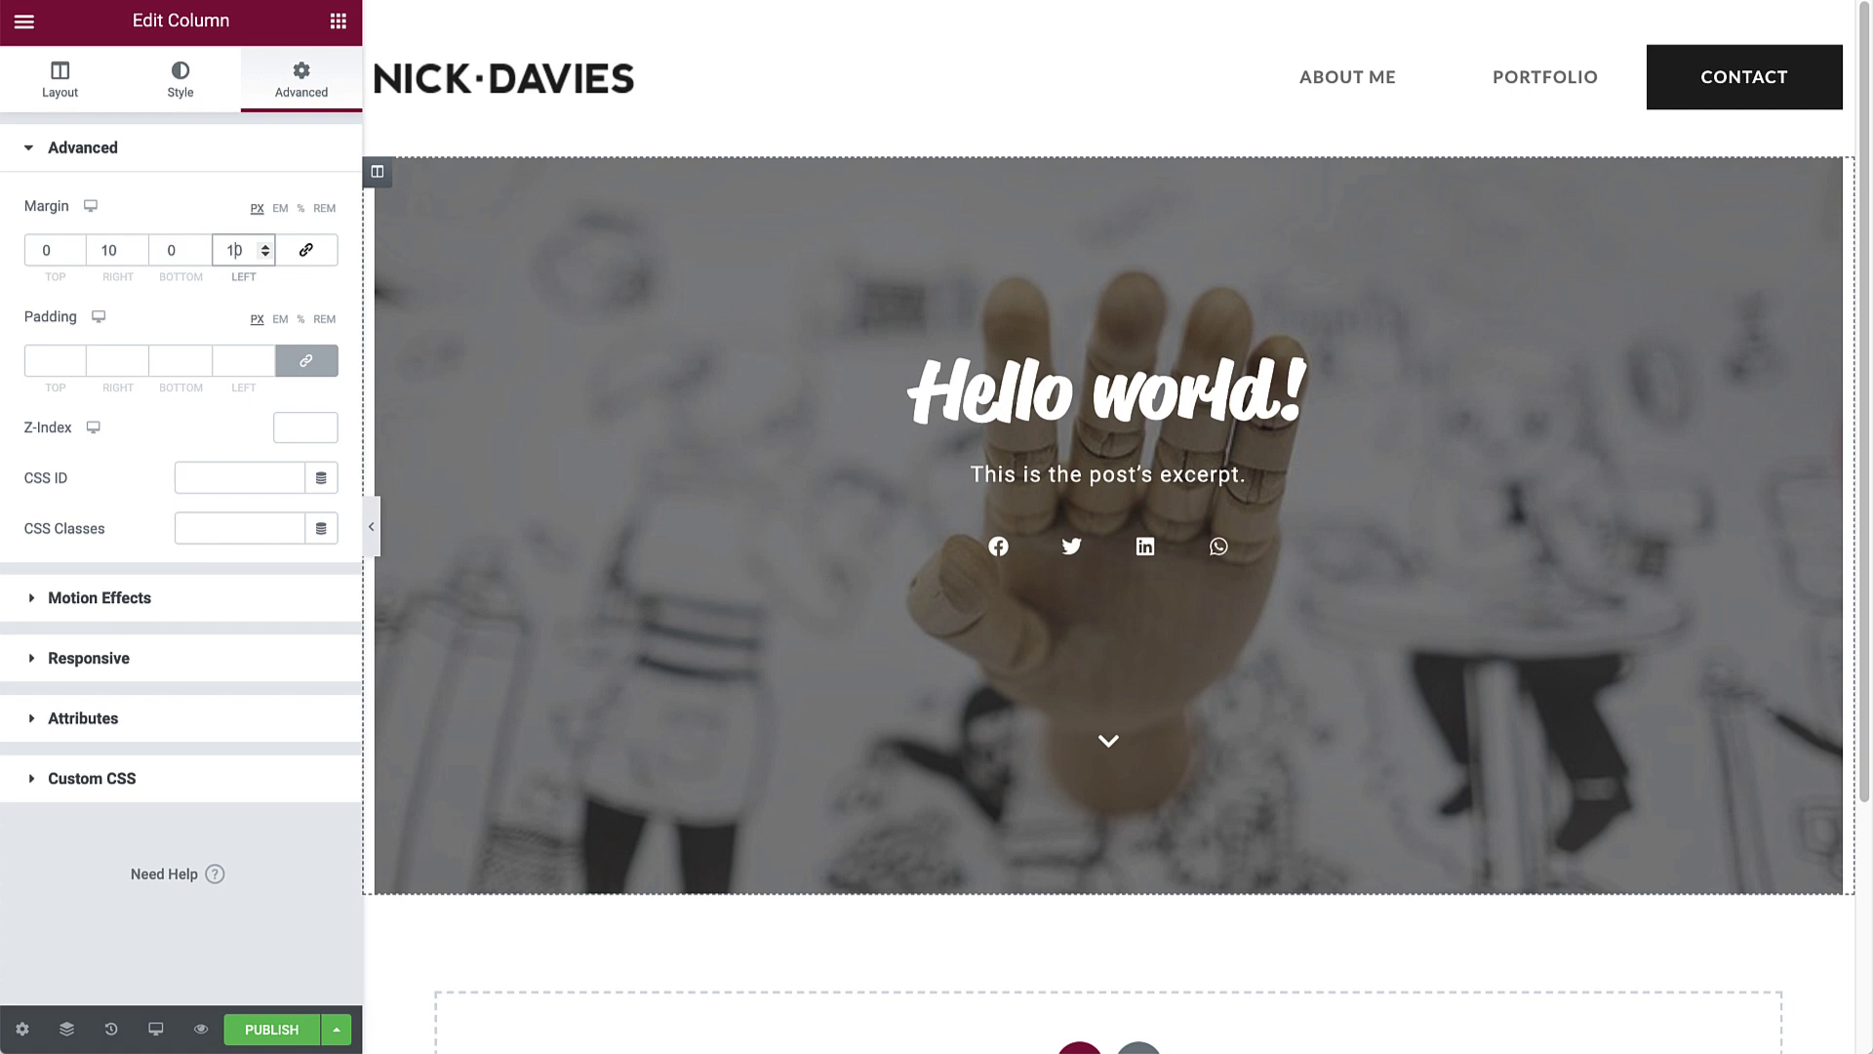
# - Add a single-column section below the hero and place a Post Content widget in it
pyautogui.scroll(-3, 627, 335)
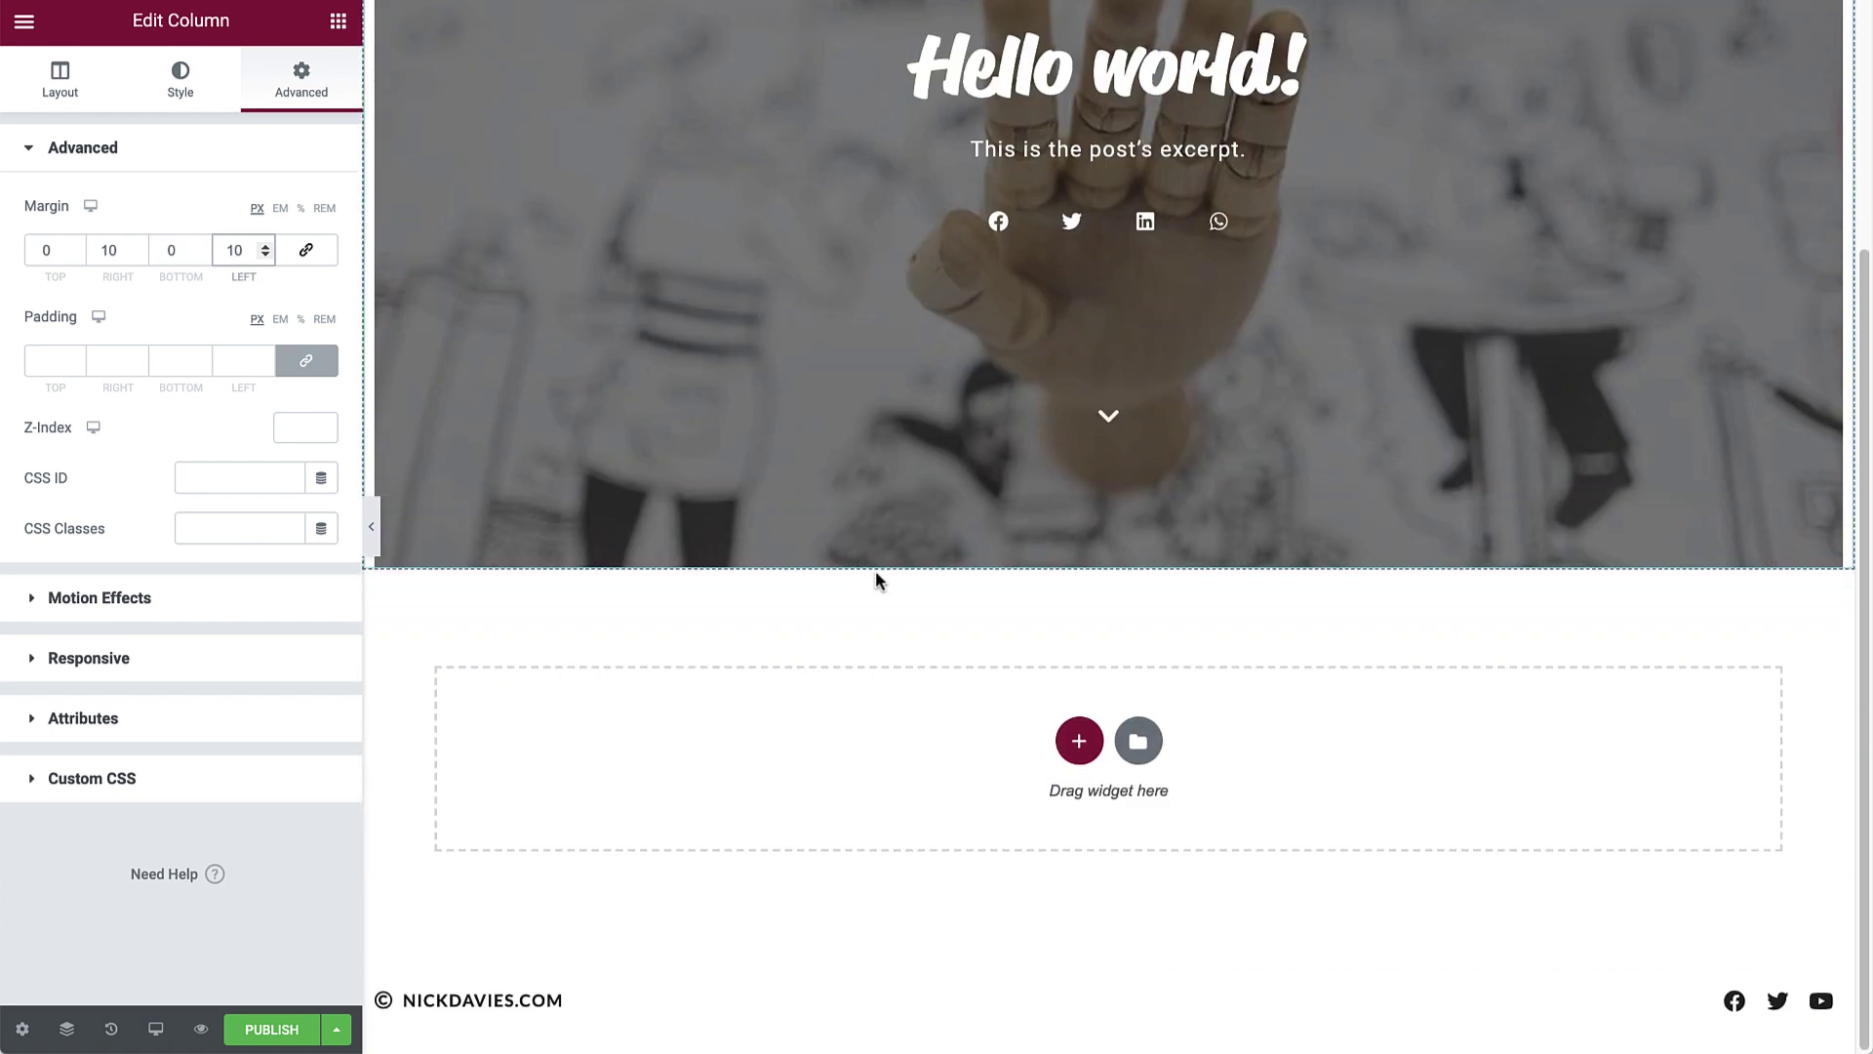
pyautogui.click(1076, 742)
pyautogui.click(794, 804)
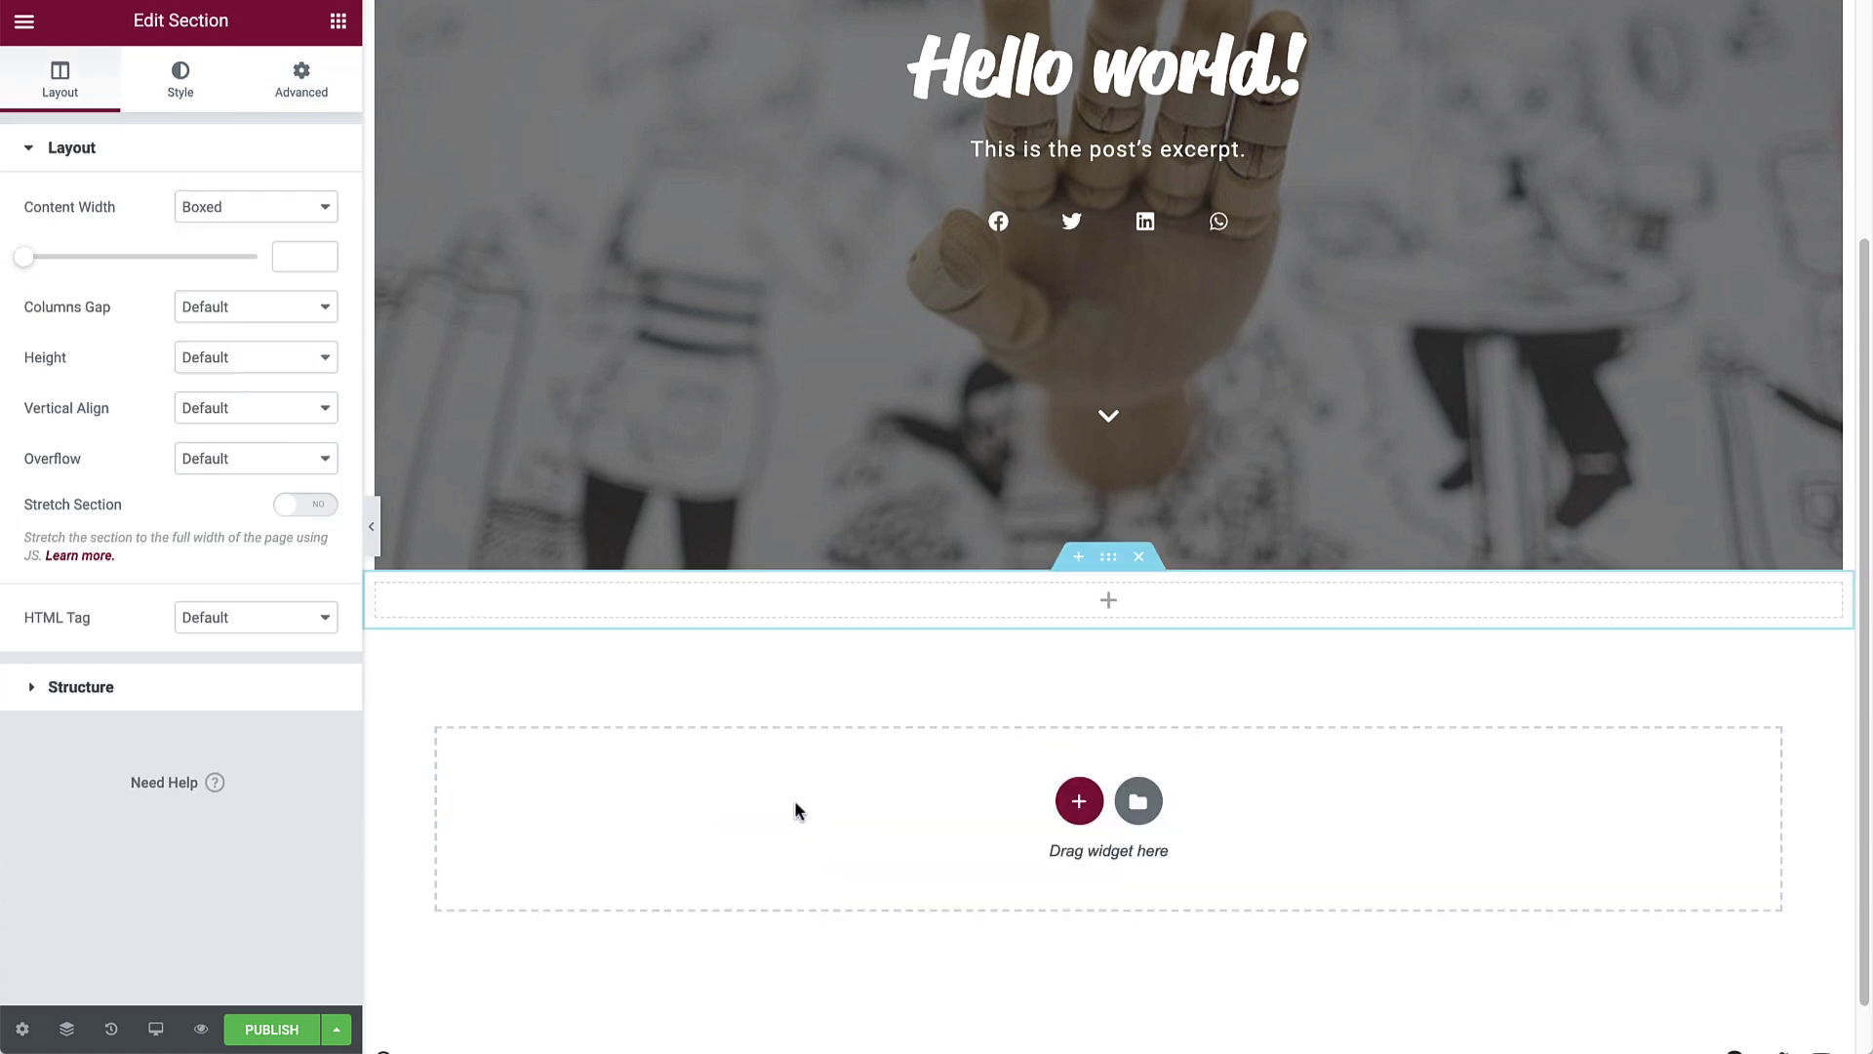
pyautogui.click(335, 26)
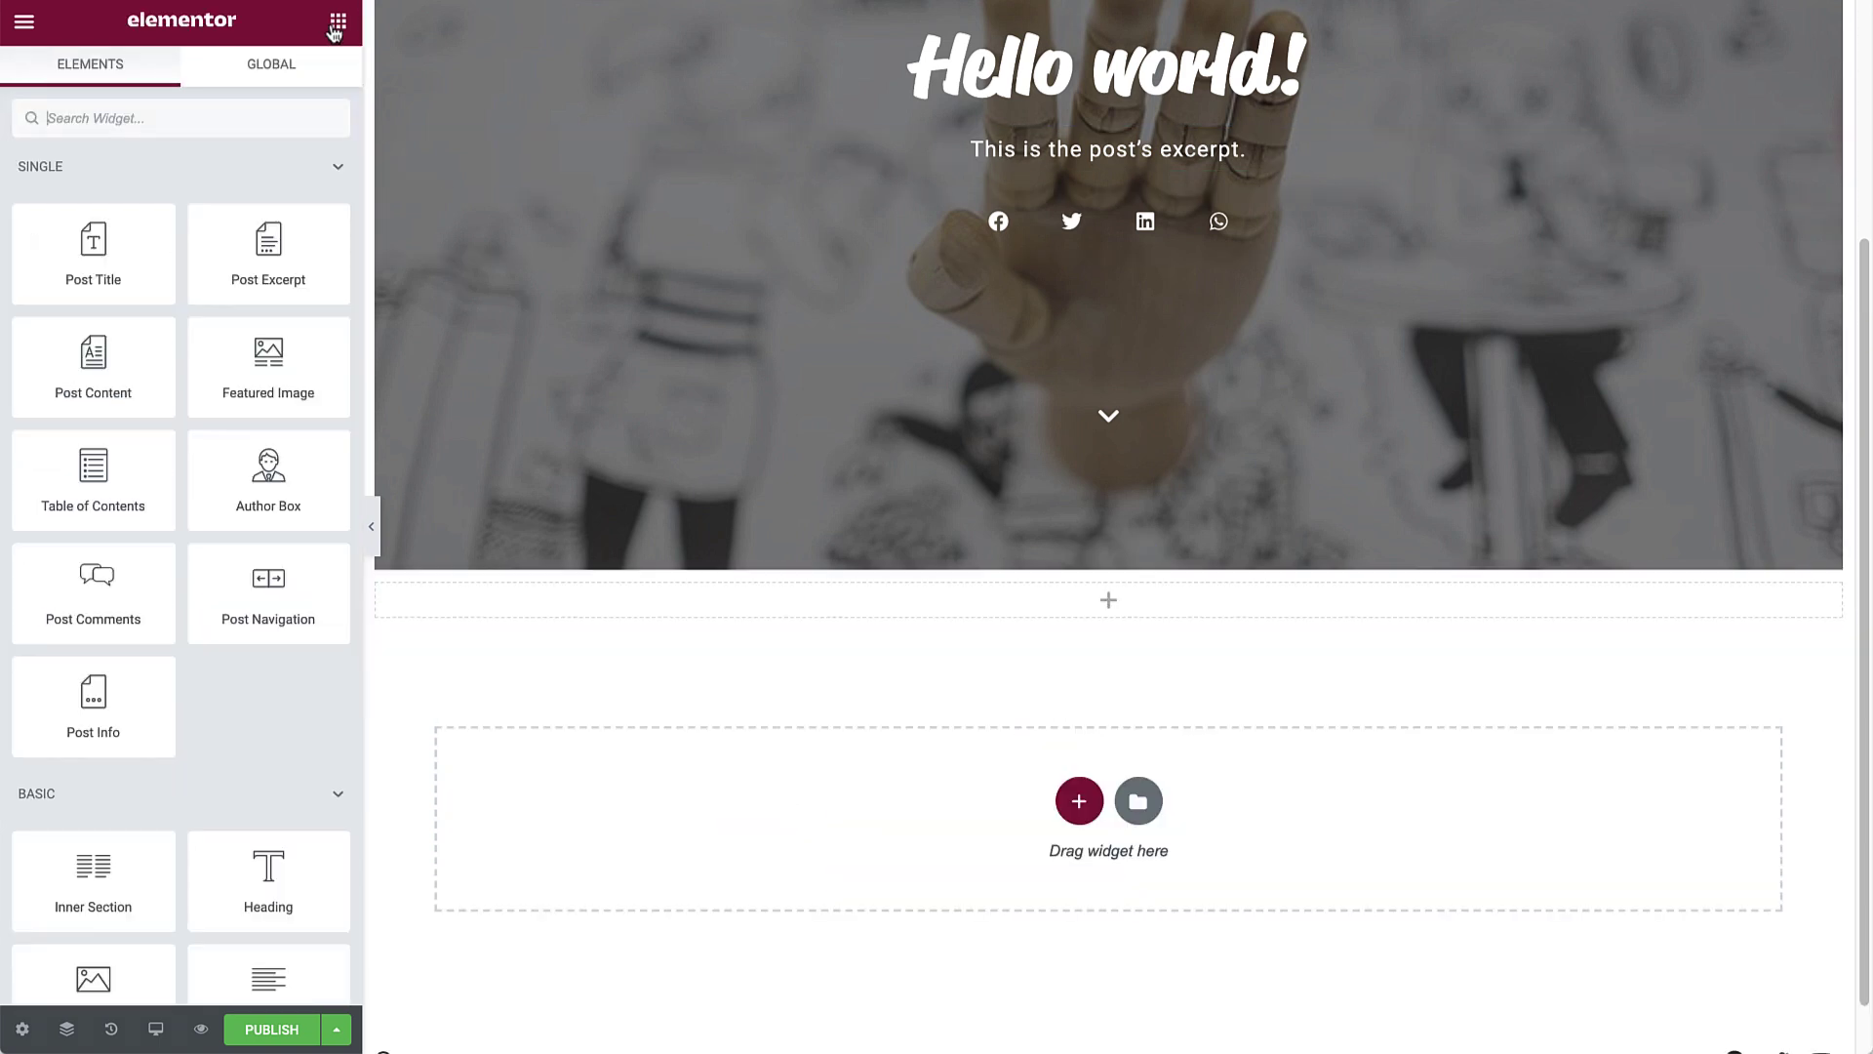
pyautogui.moveTo(73, 371); pyautogui.dragTo(1044, 595)
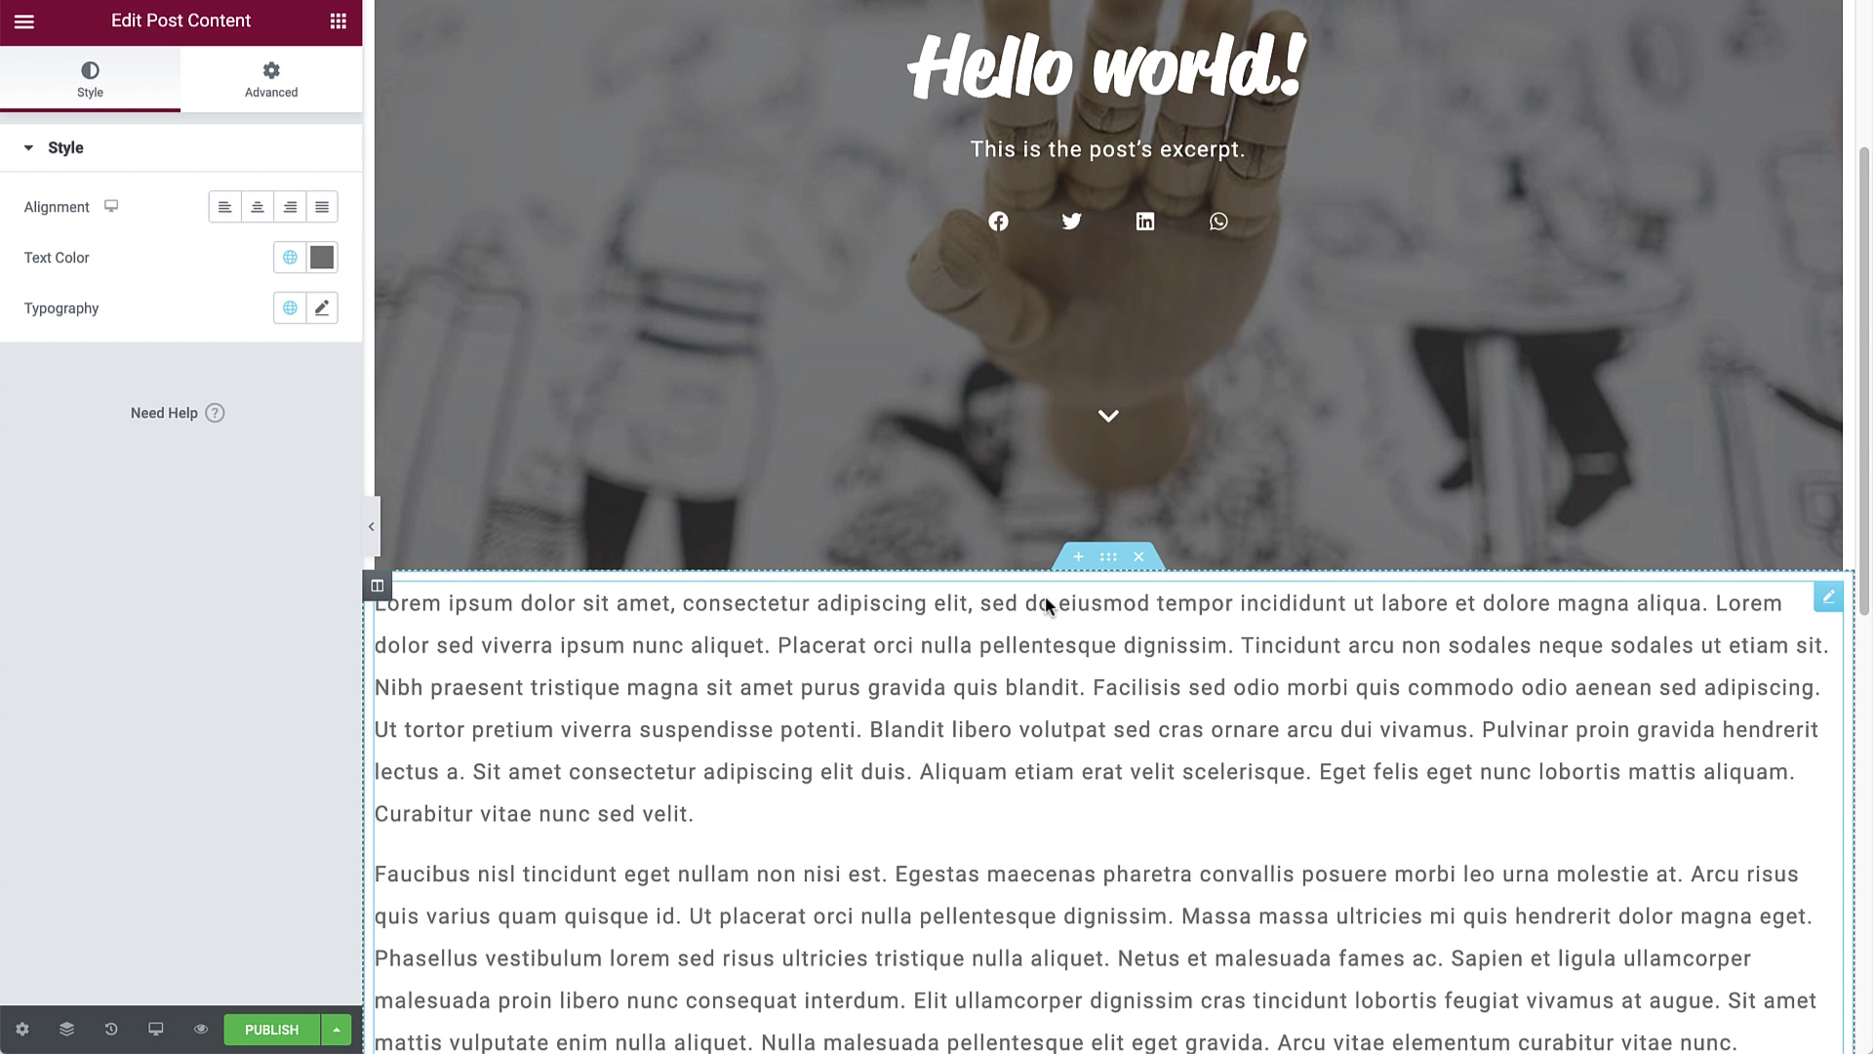
# - Set the CSS ID of the post content section to "Project"
pyautogui.click(1108, 558)
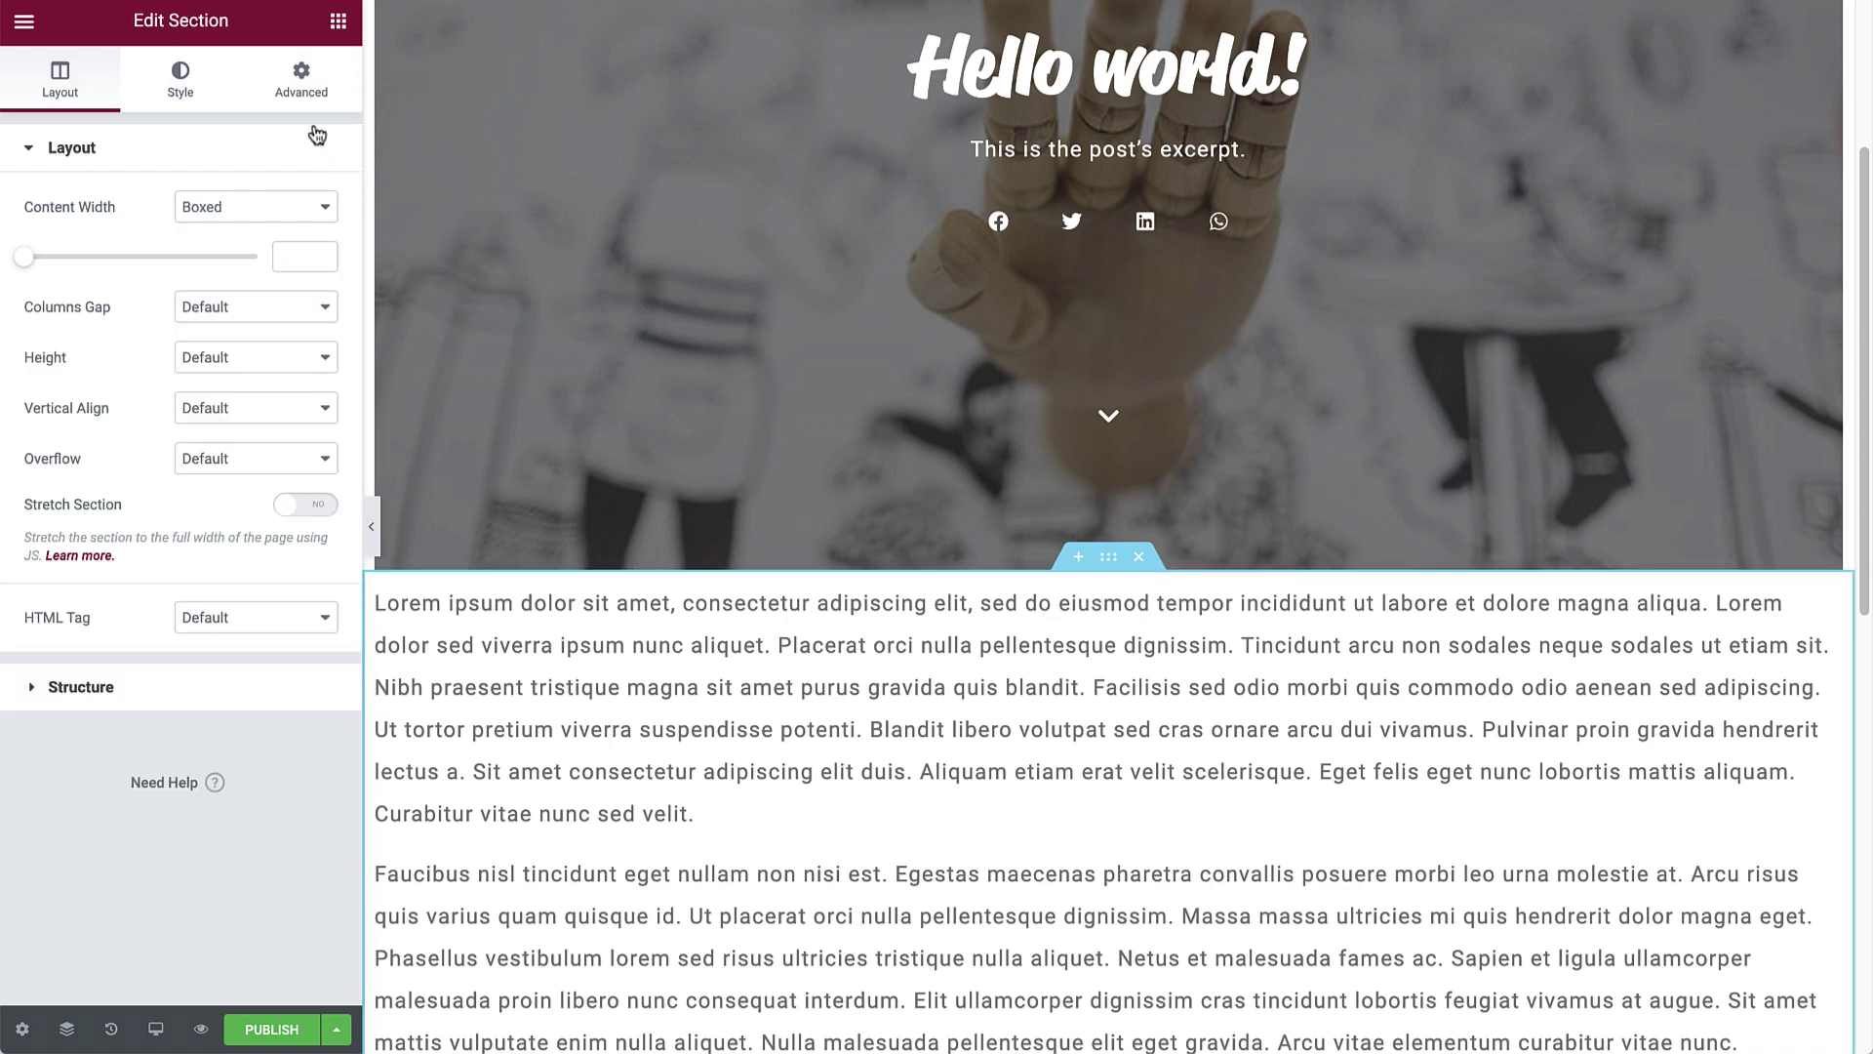
pyautogui.click(292, 86)
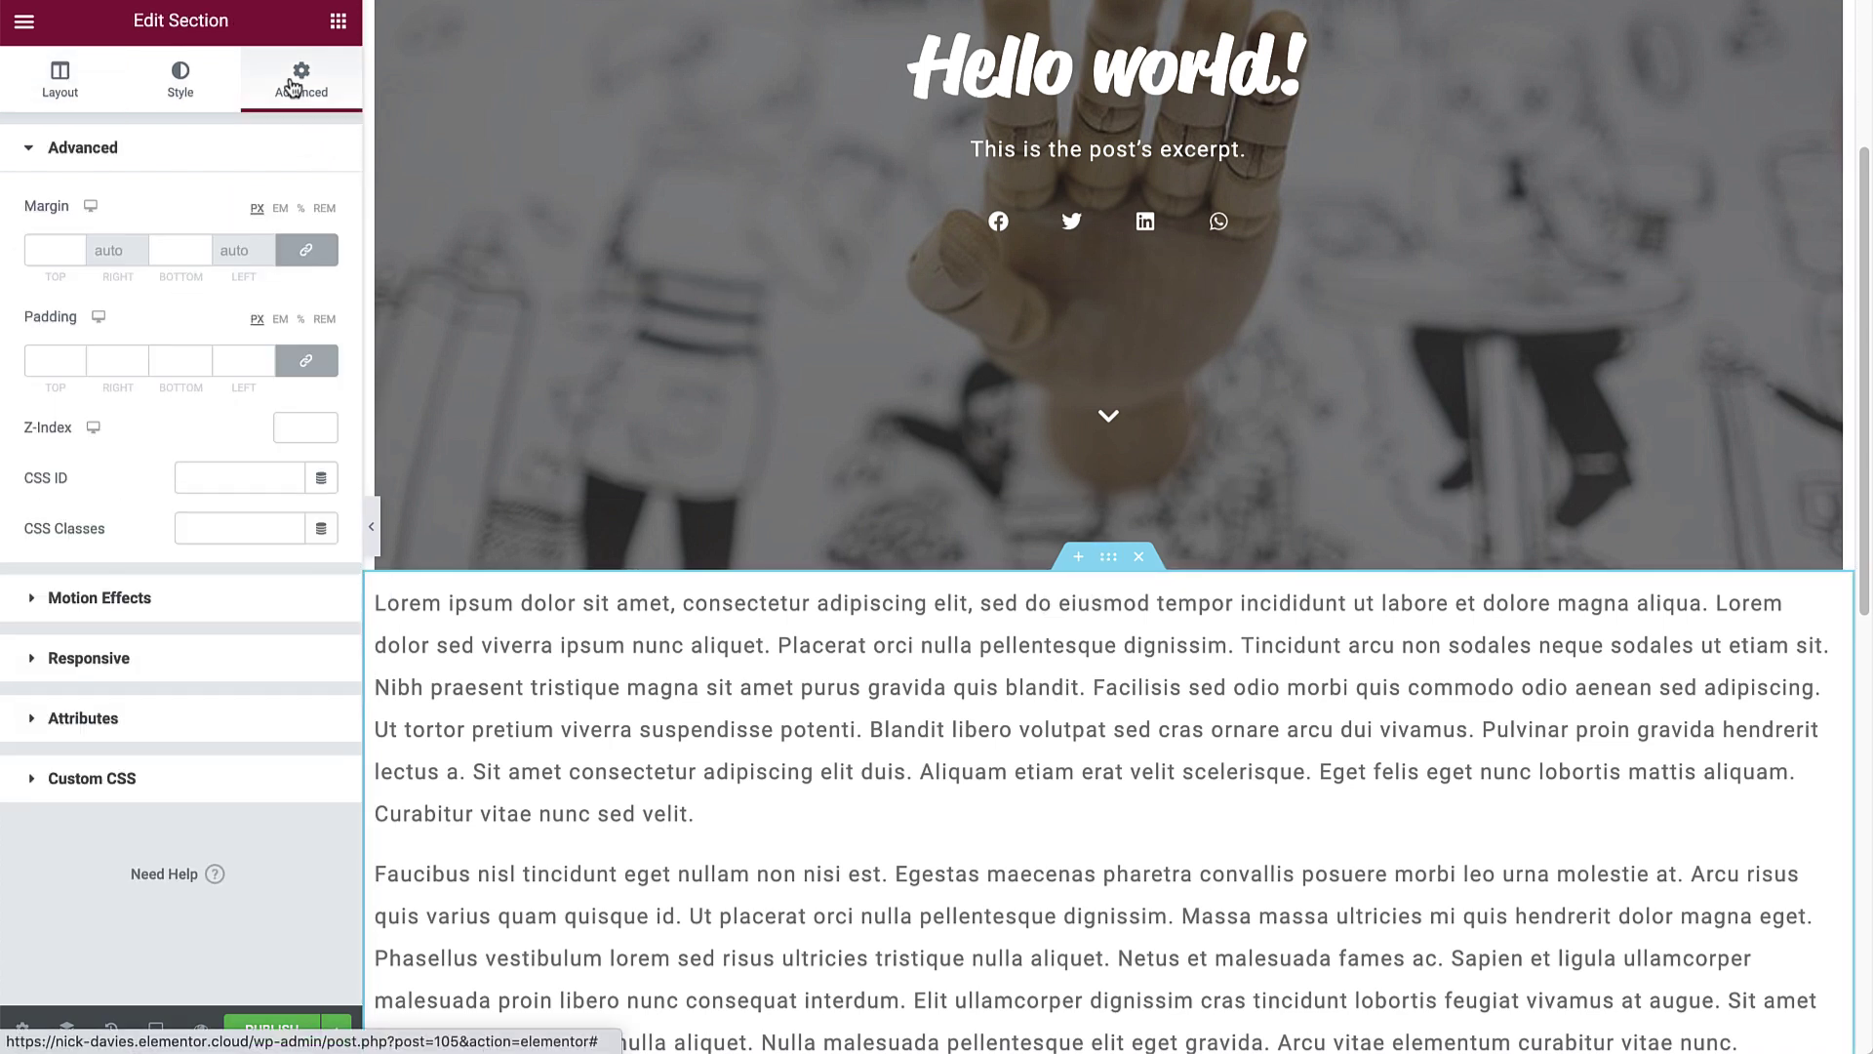
pyautogui.click(270, 488)
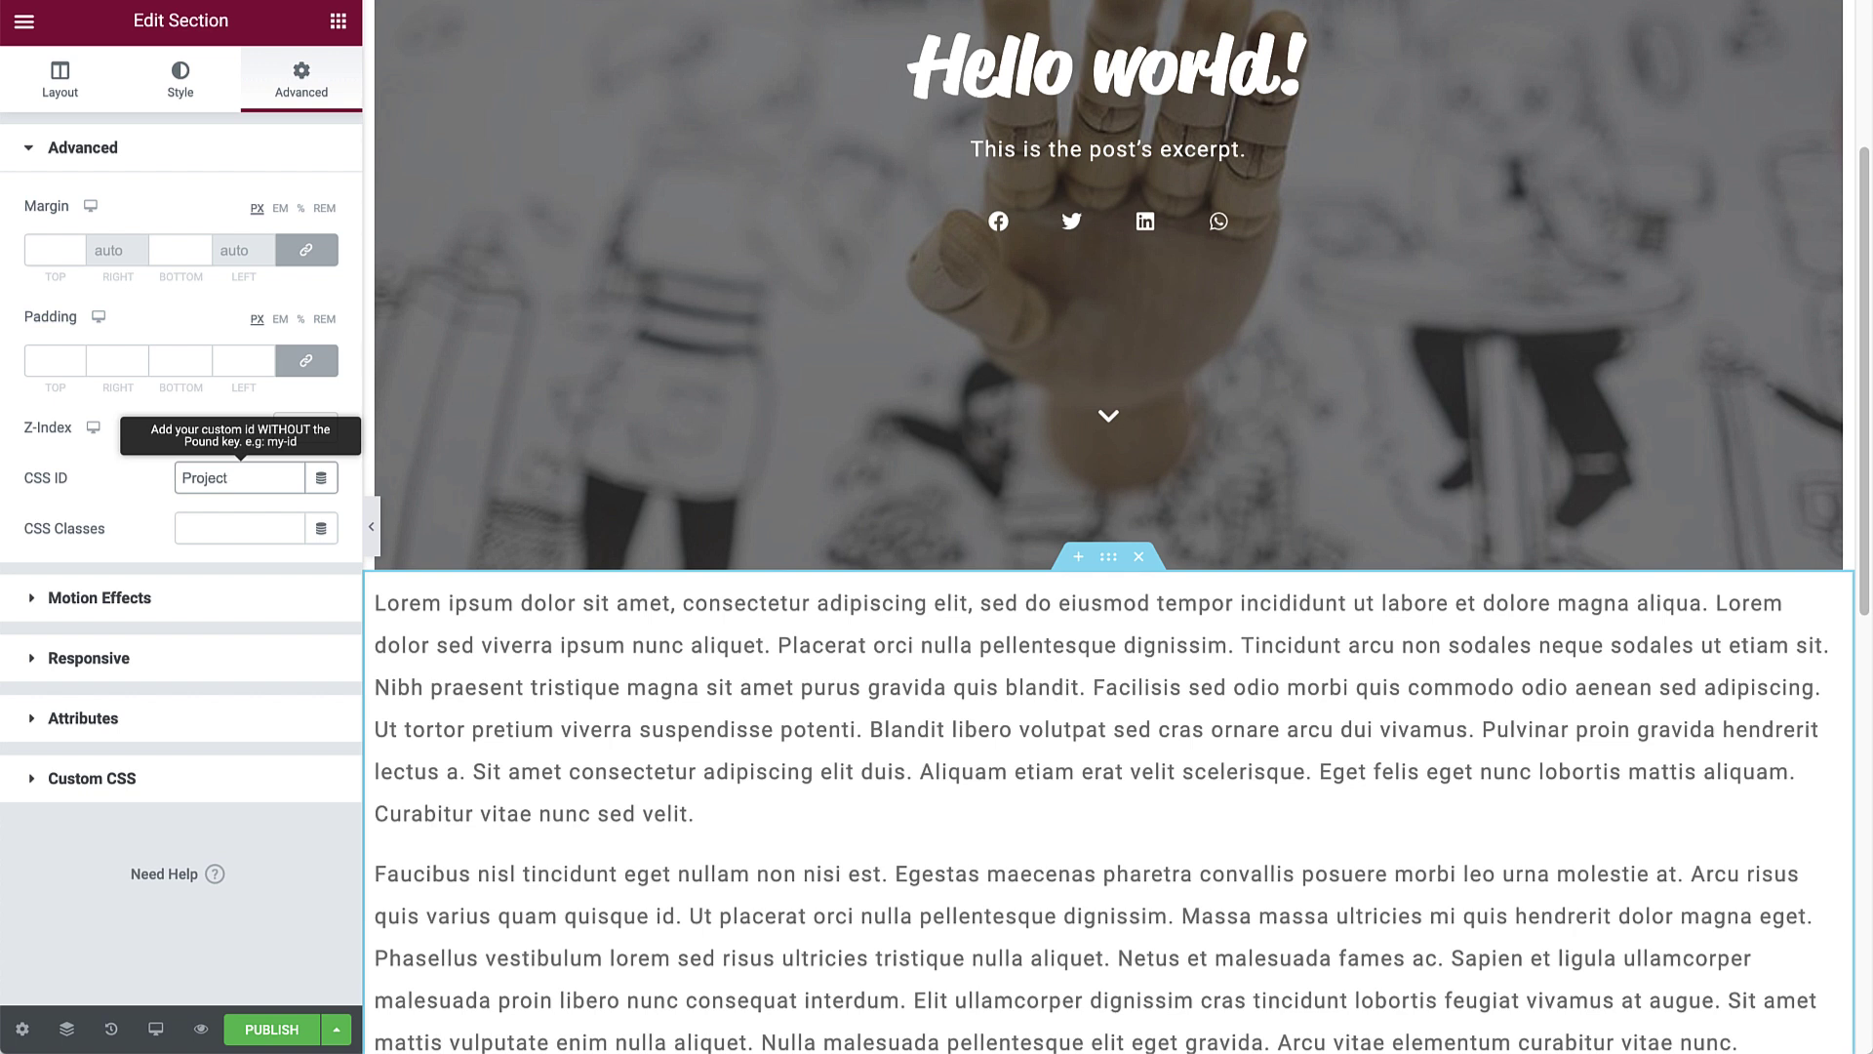
# - Set the chevron icon's link to "#Project"
pyautogui.click(1043, 466)
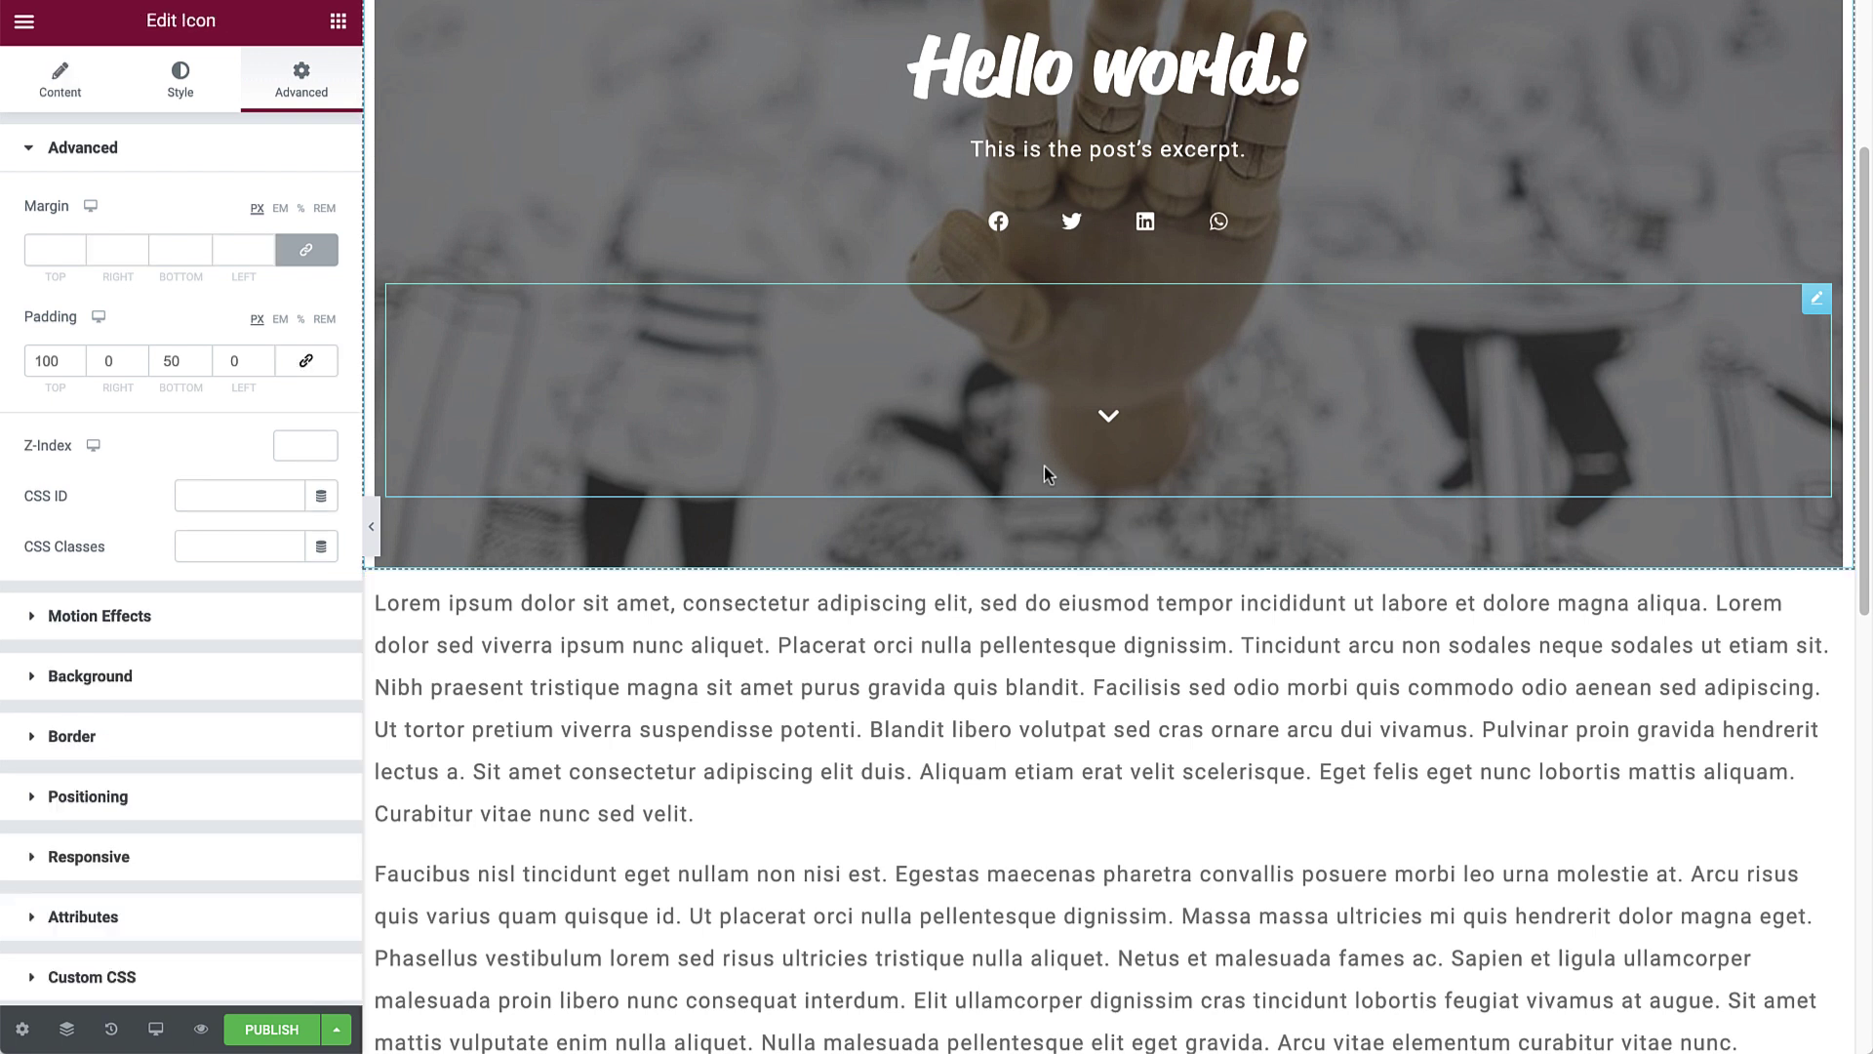
pyautogui.click(84, 85)
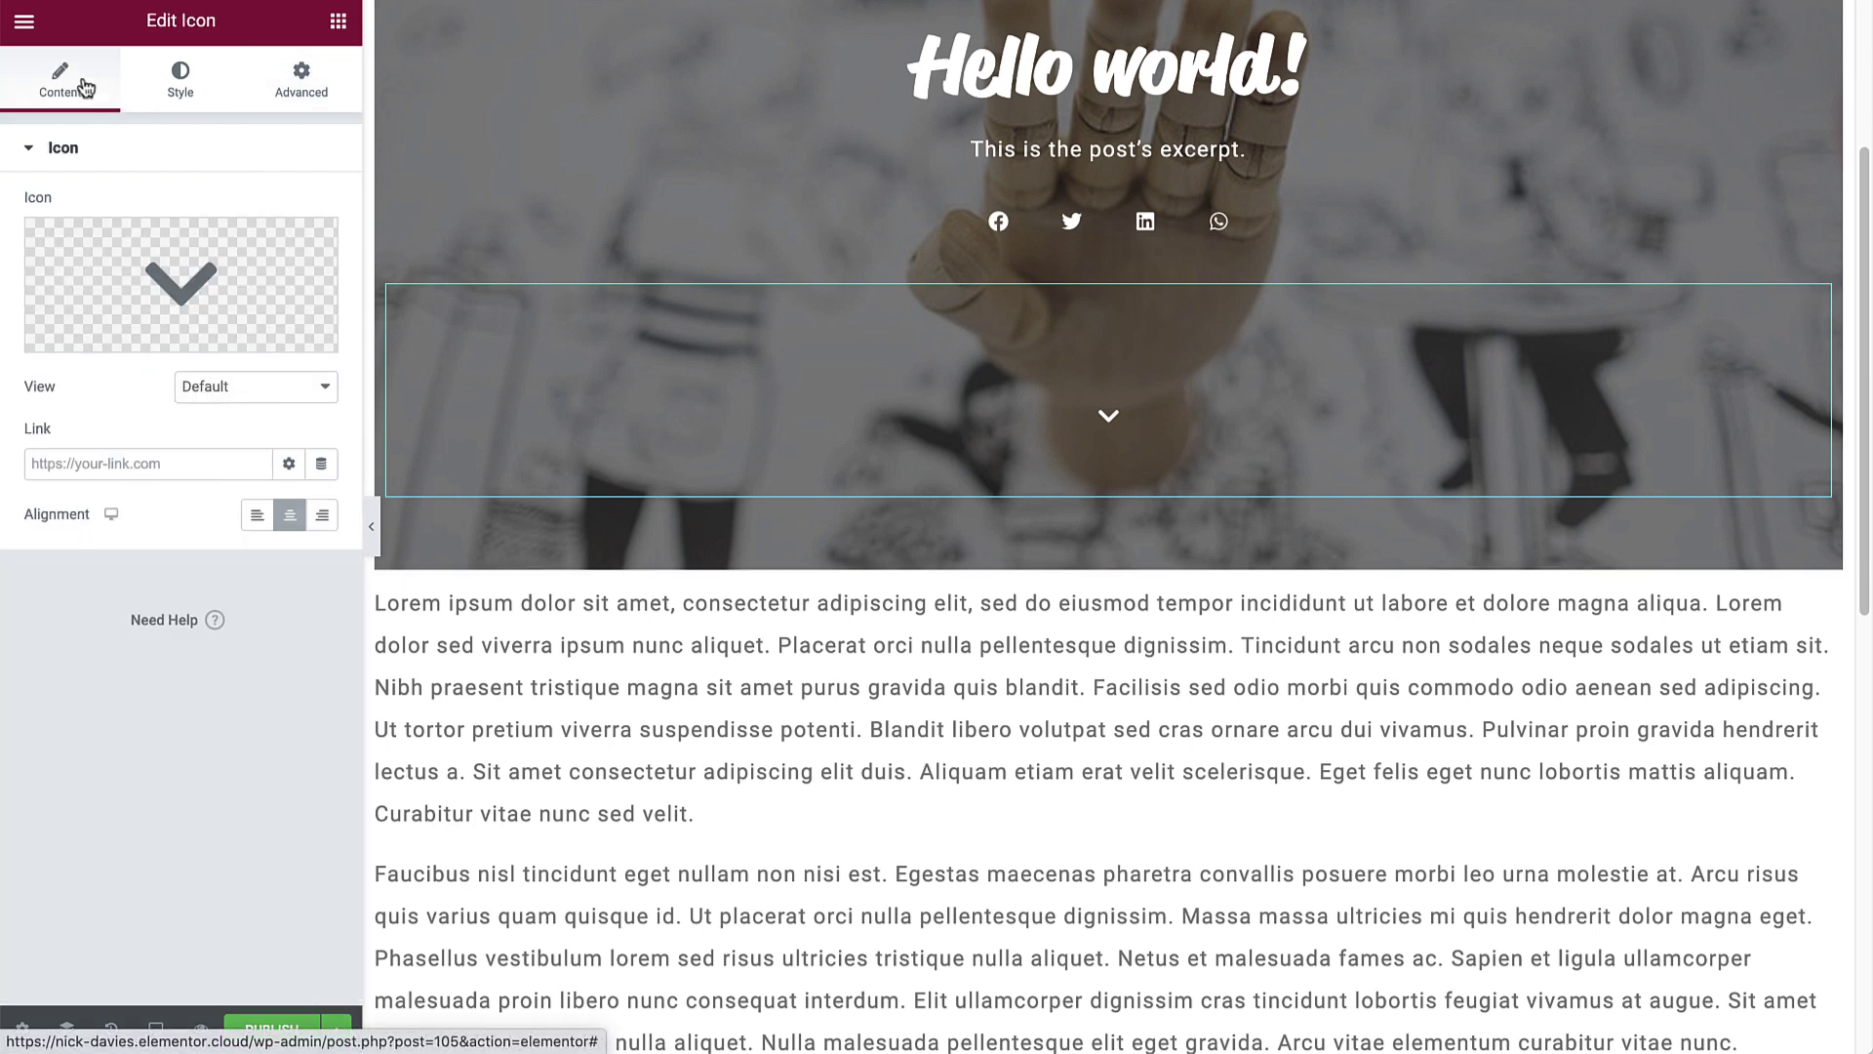
pyautogui.click(199, 464)
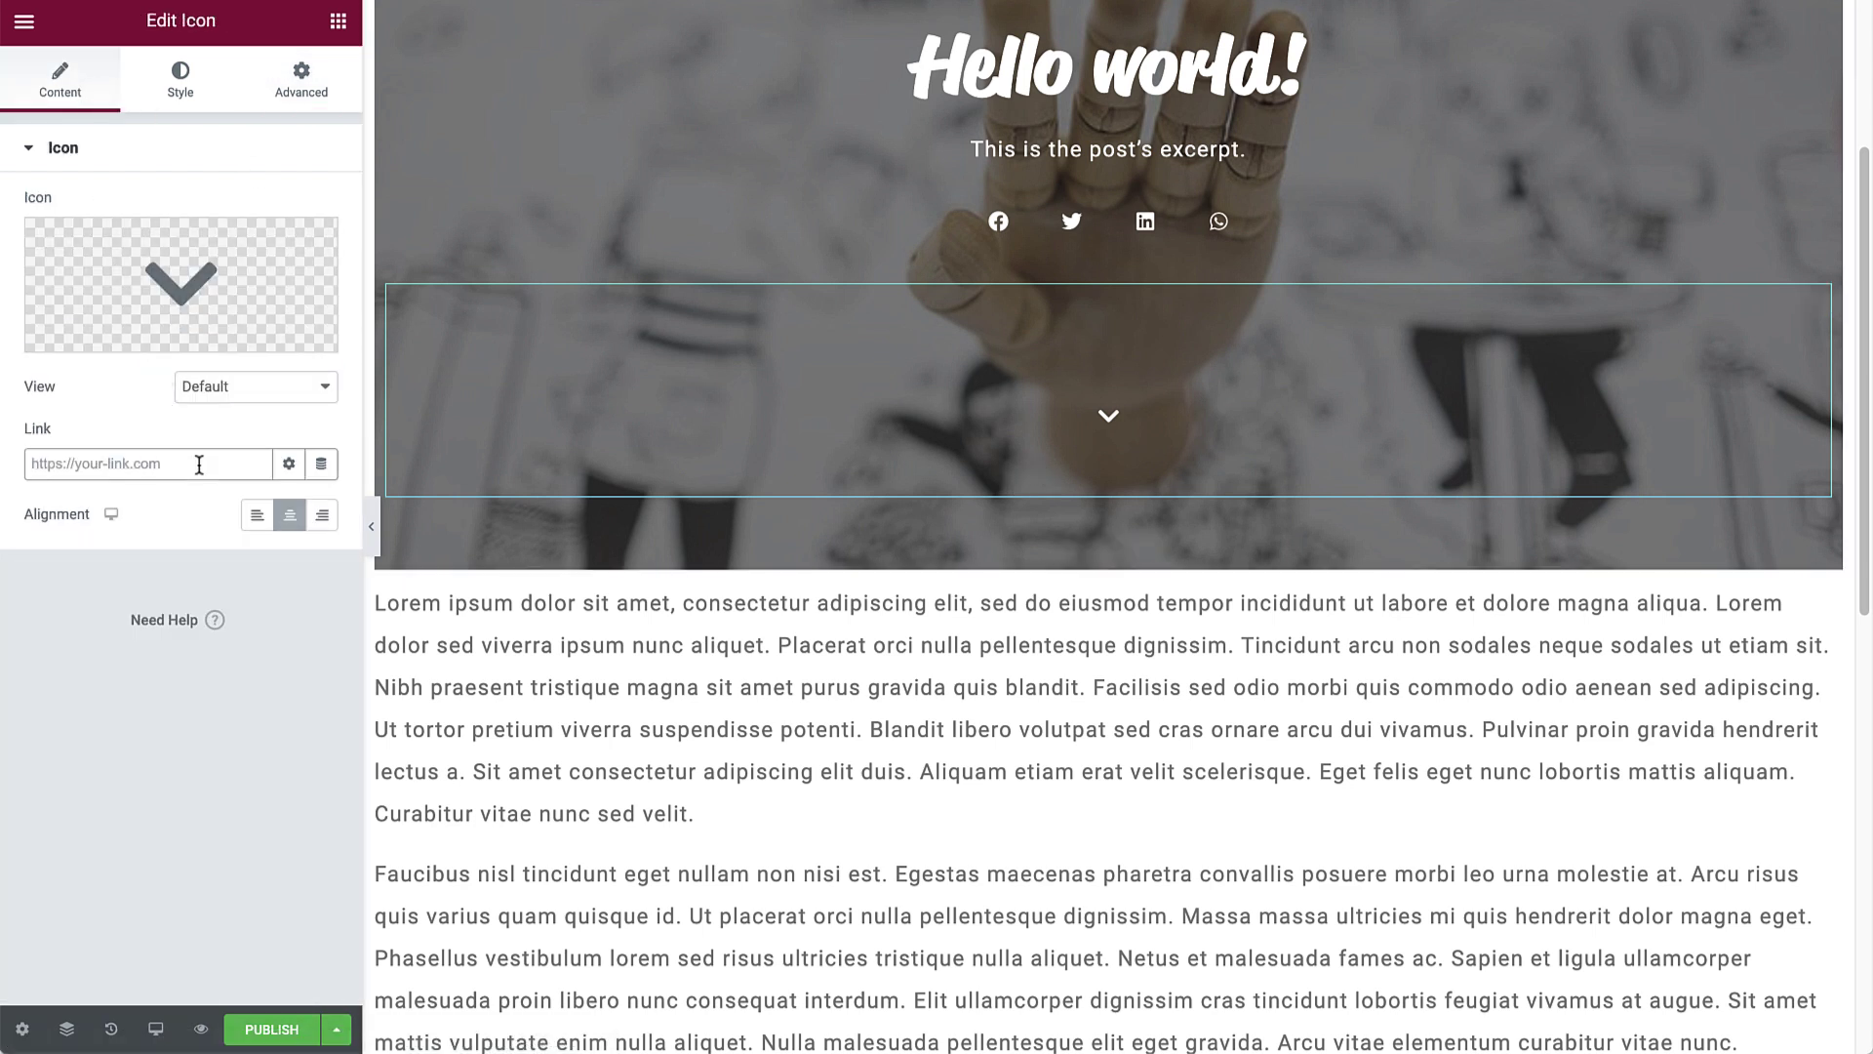
pyautogui.write('#Project')
# - Preview the page with the editor panel hidden, test the chevron's anchor link, and bring the panel back
pyautogui.scroll(3, 783, 437)
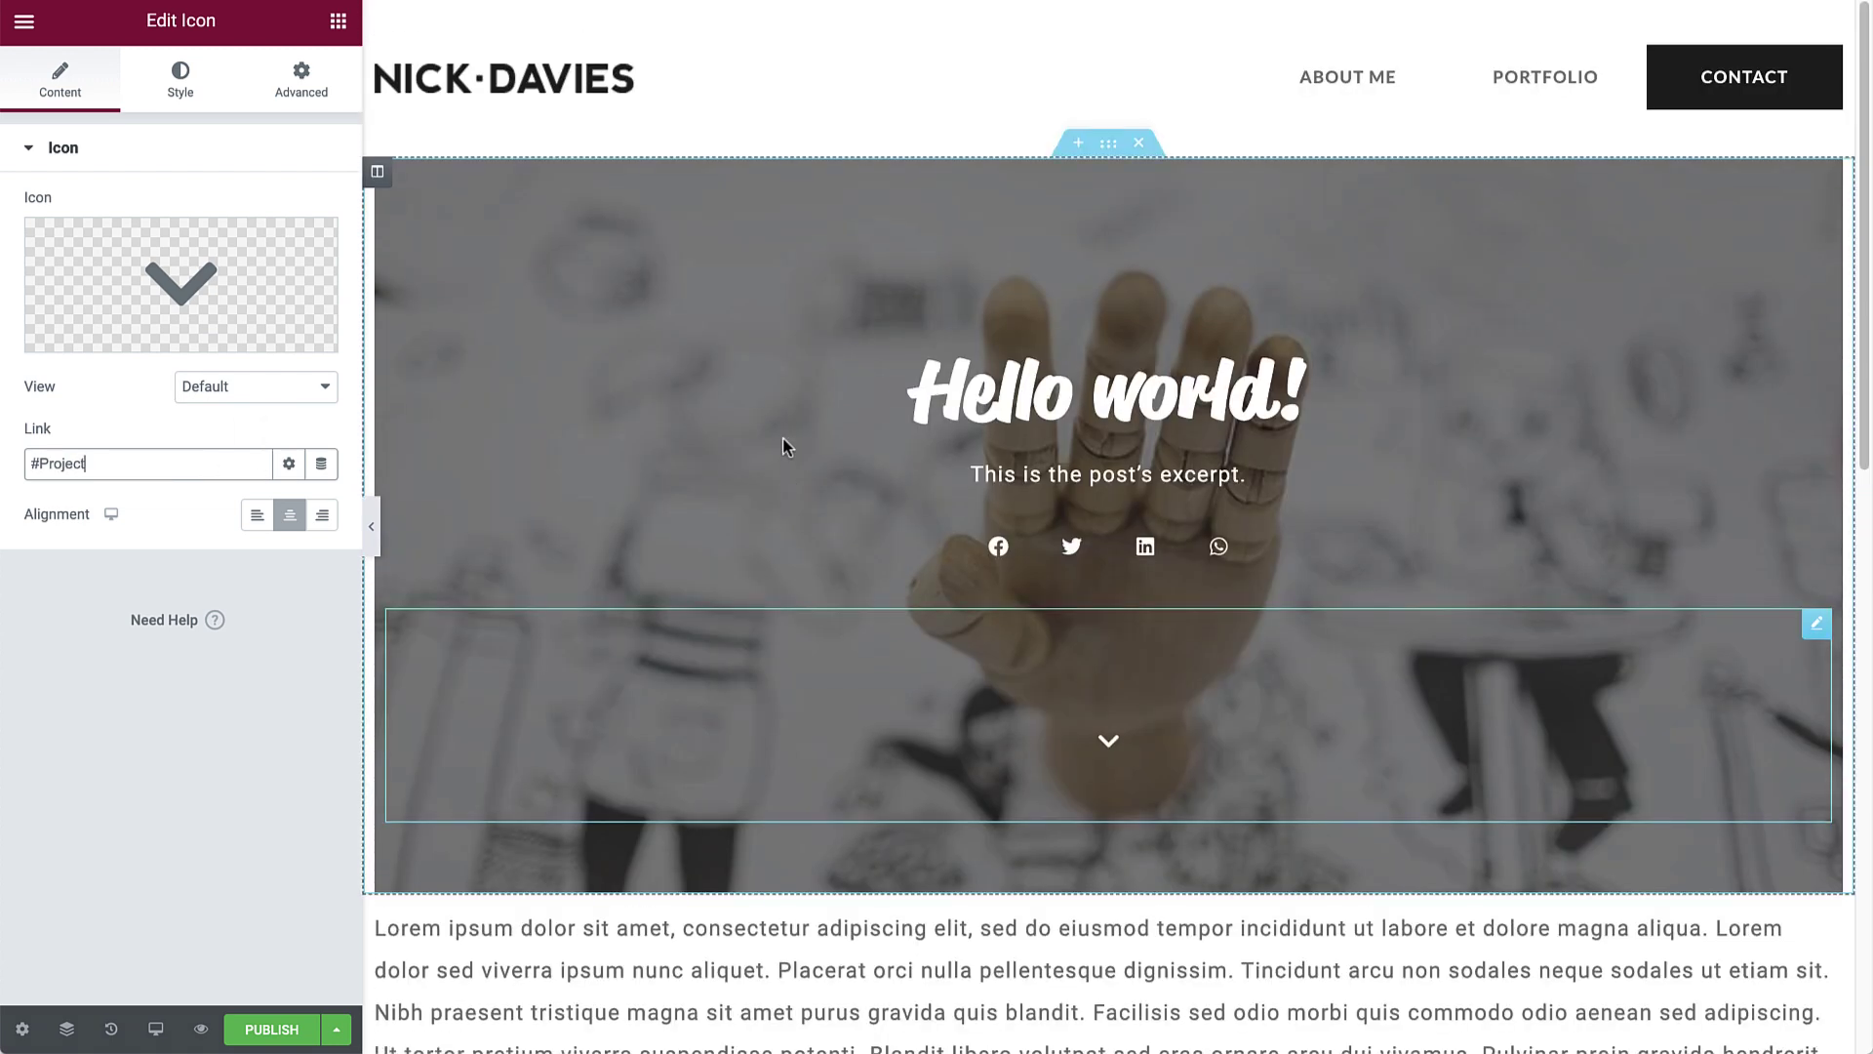
pyautogui.click(372, 526)
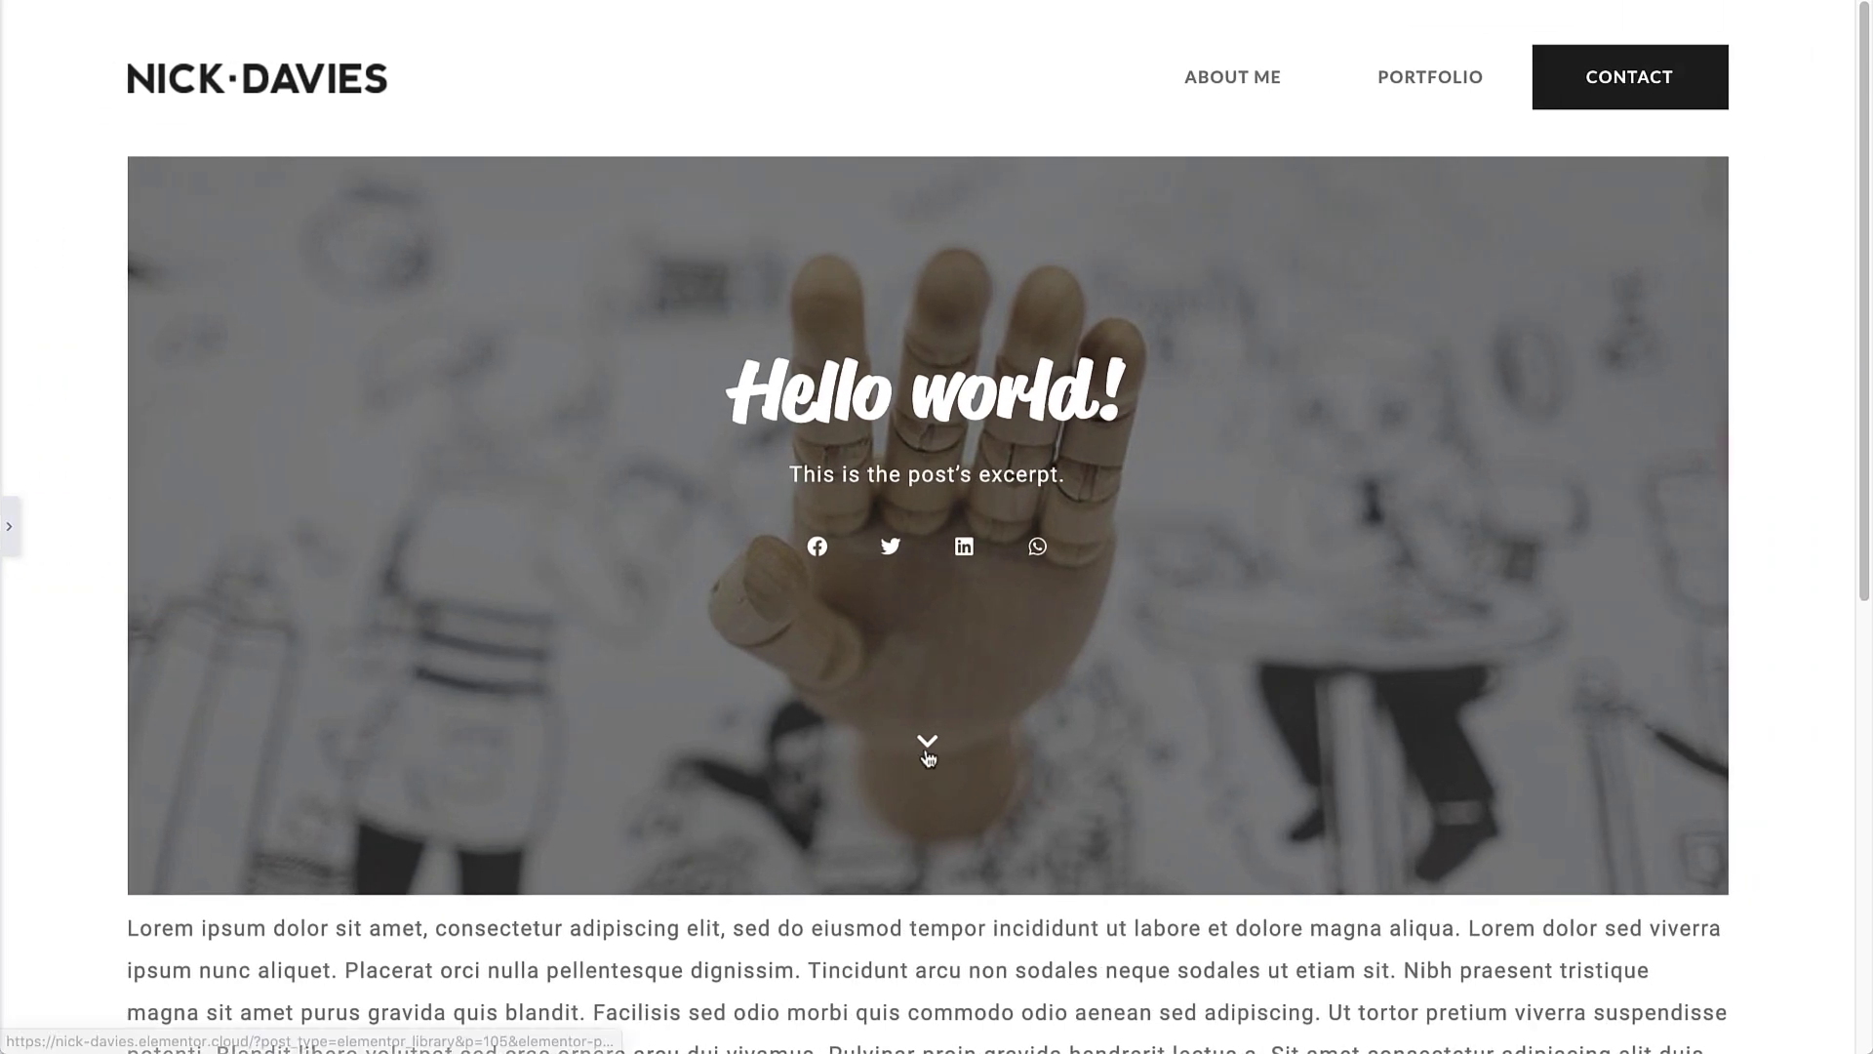
pyautogui.click(927, 743)
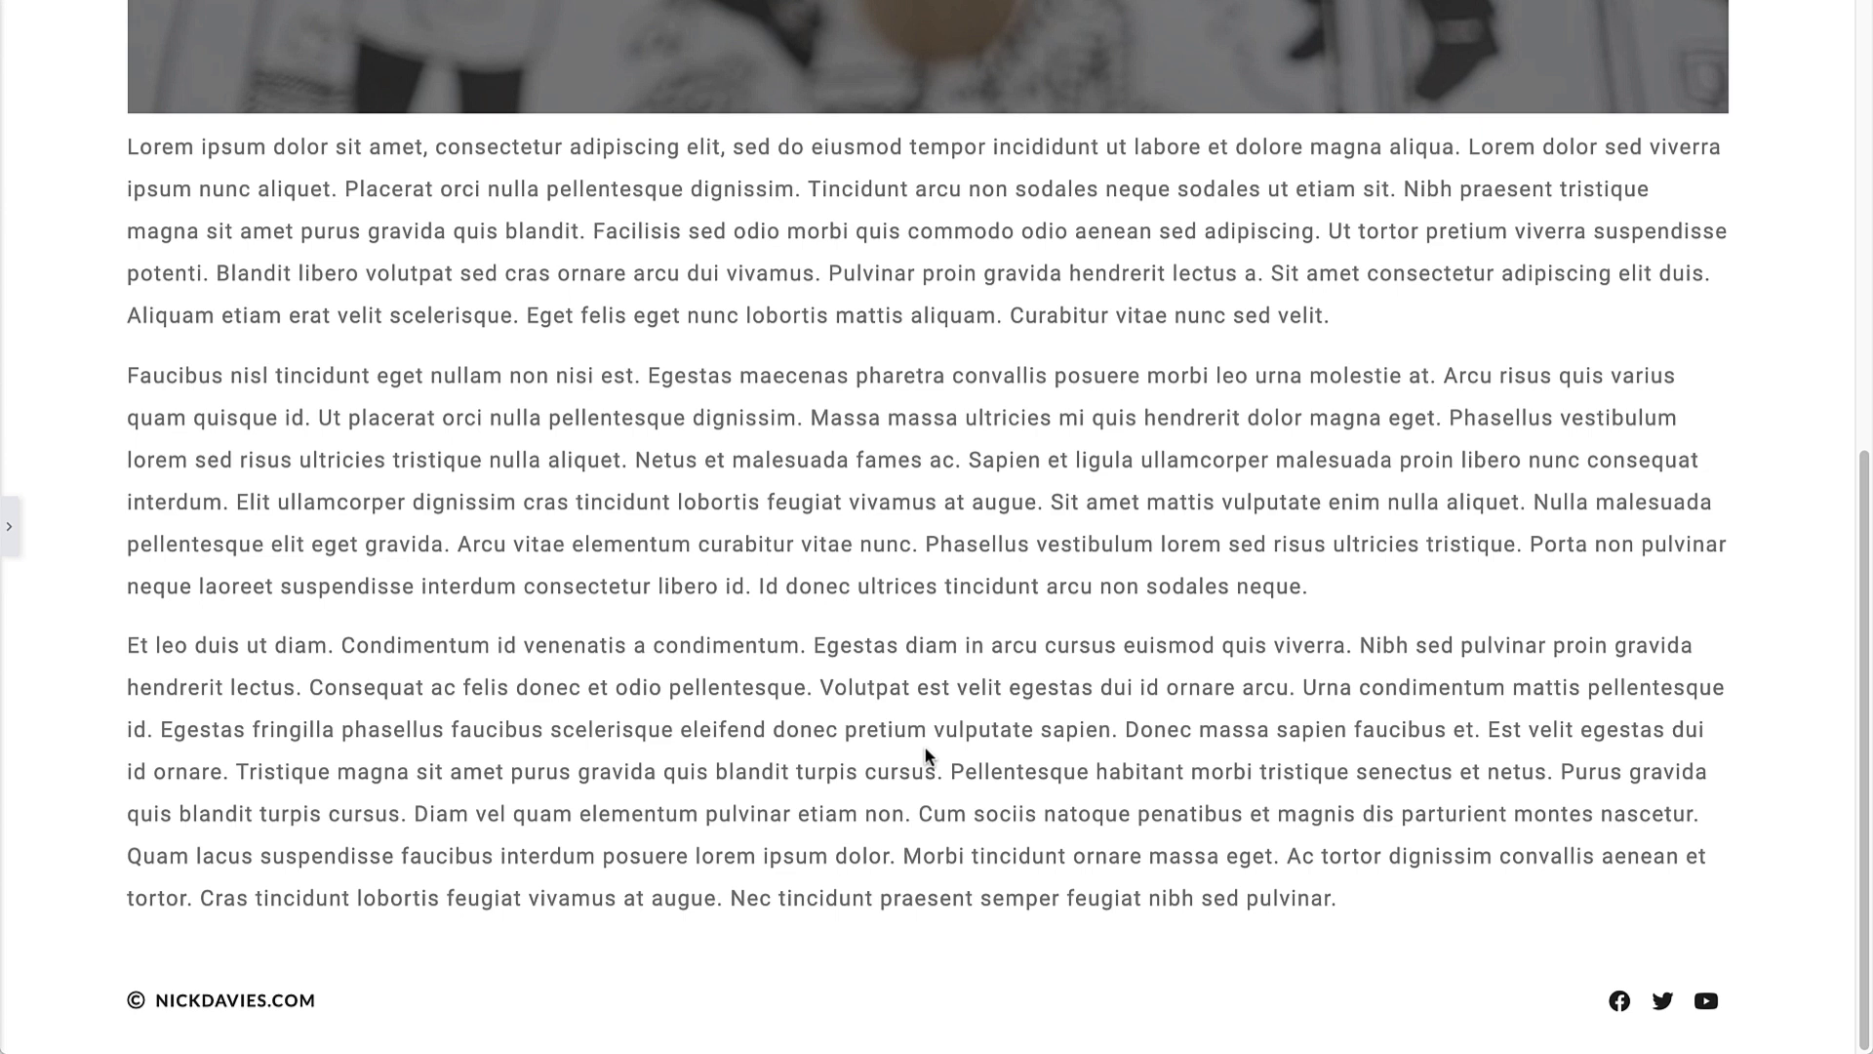
pyautogui.click(10, 526)
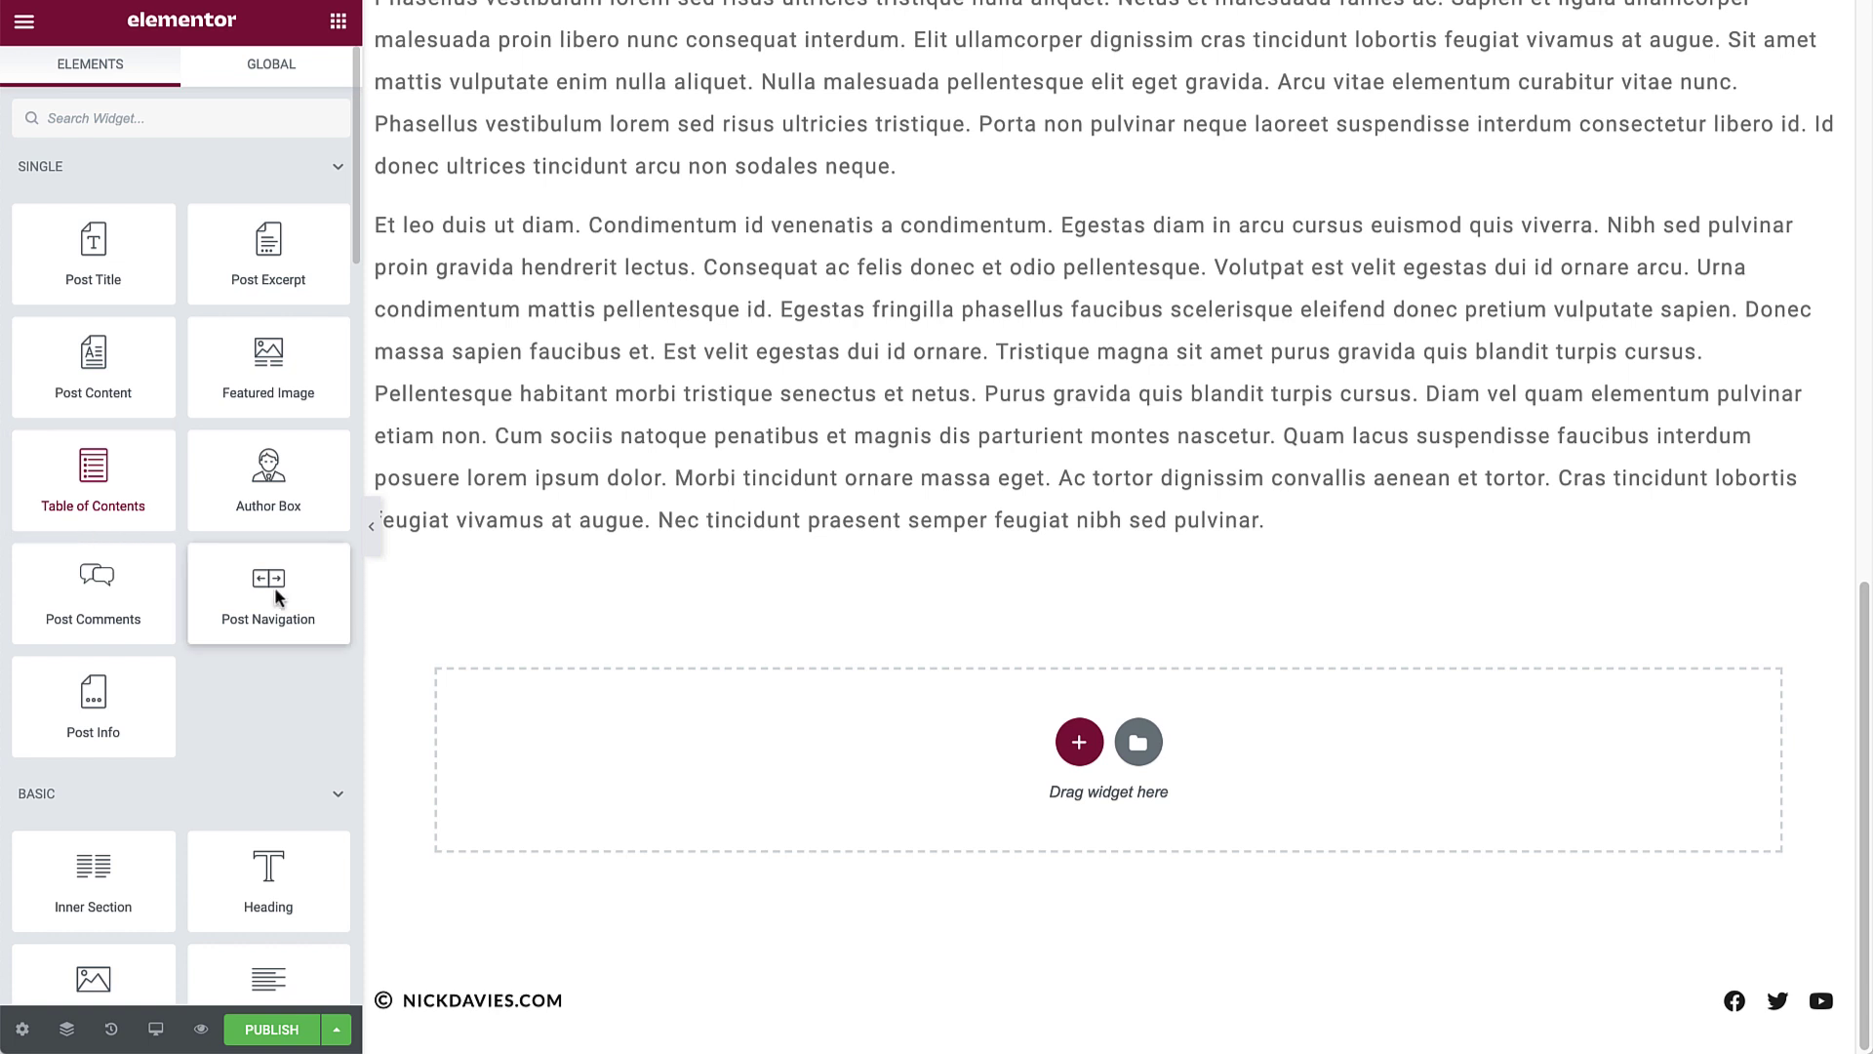
# - Add a two-column section below the post content and widen its left column to about 59%
pyautogui.click(1077, 742)
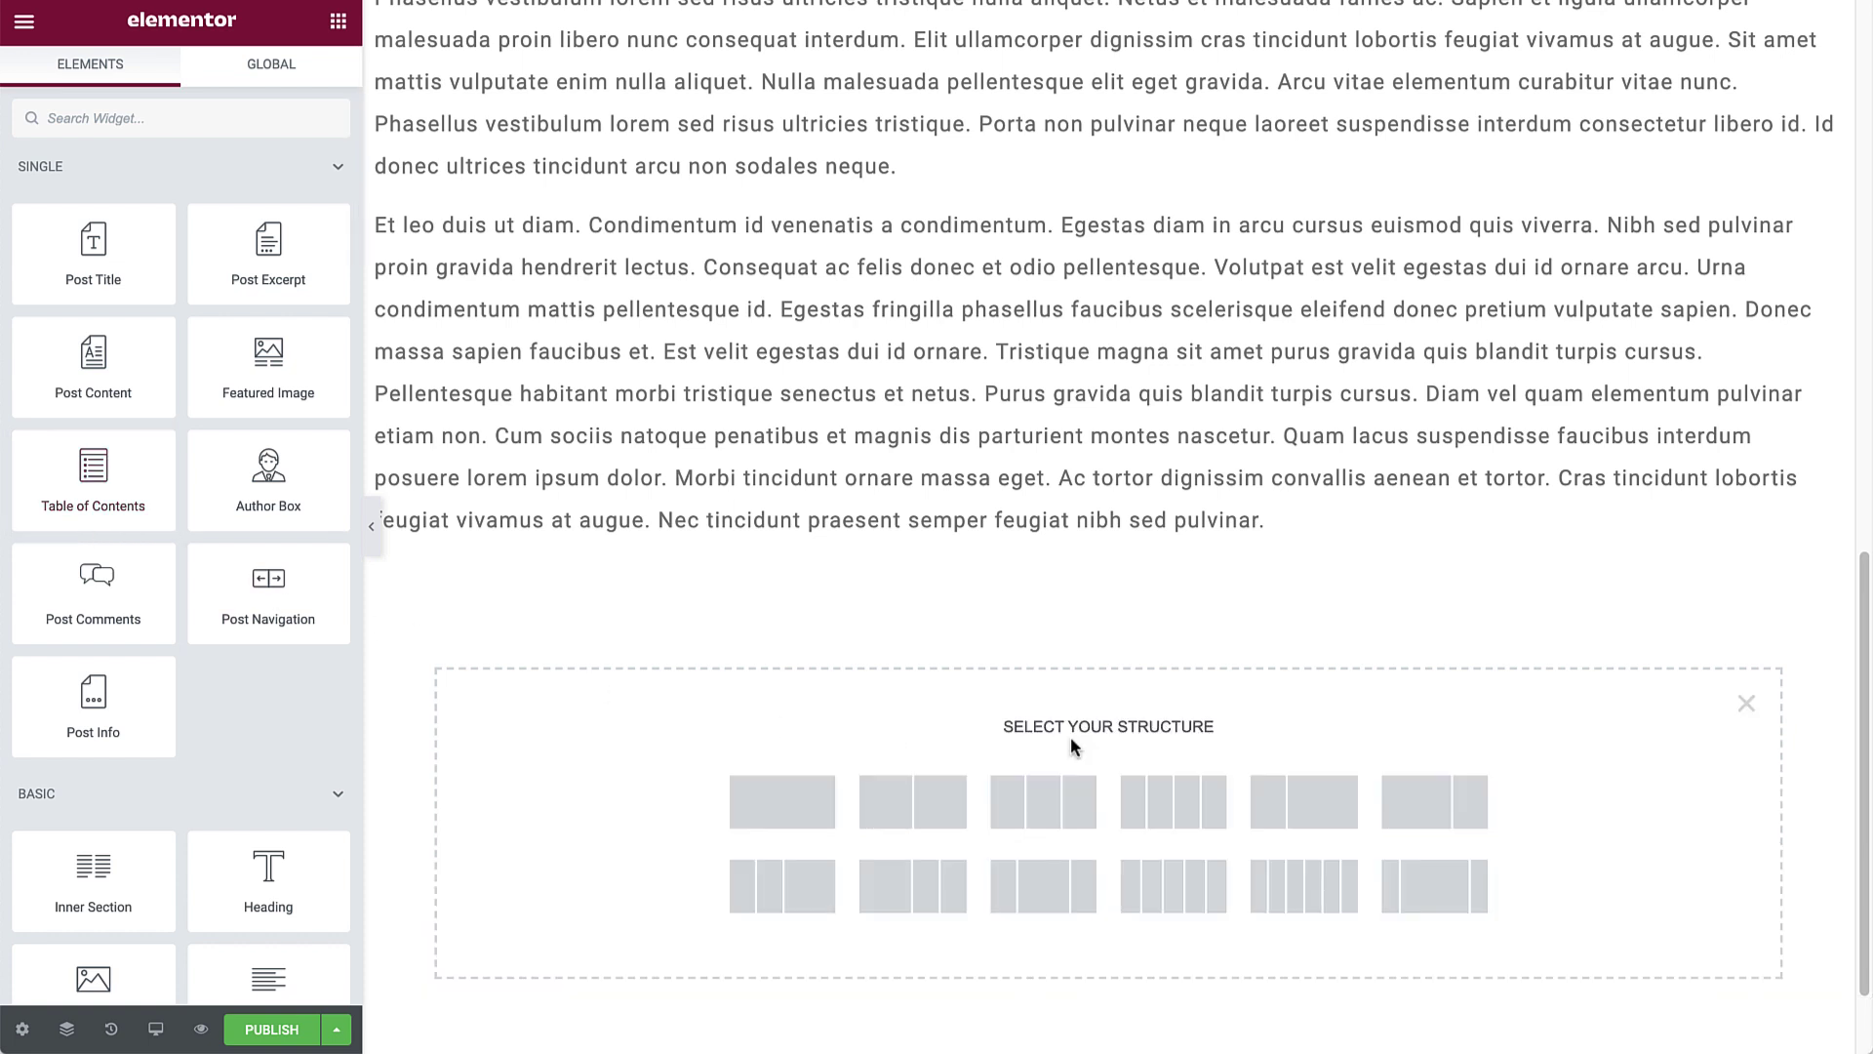
pyautogui.click(912, 802)
pyautogui.moveTo(1109, 614); pyautogui.dragTo(1247, 620)
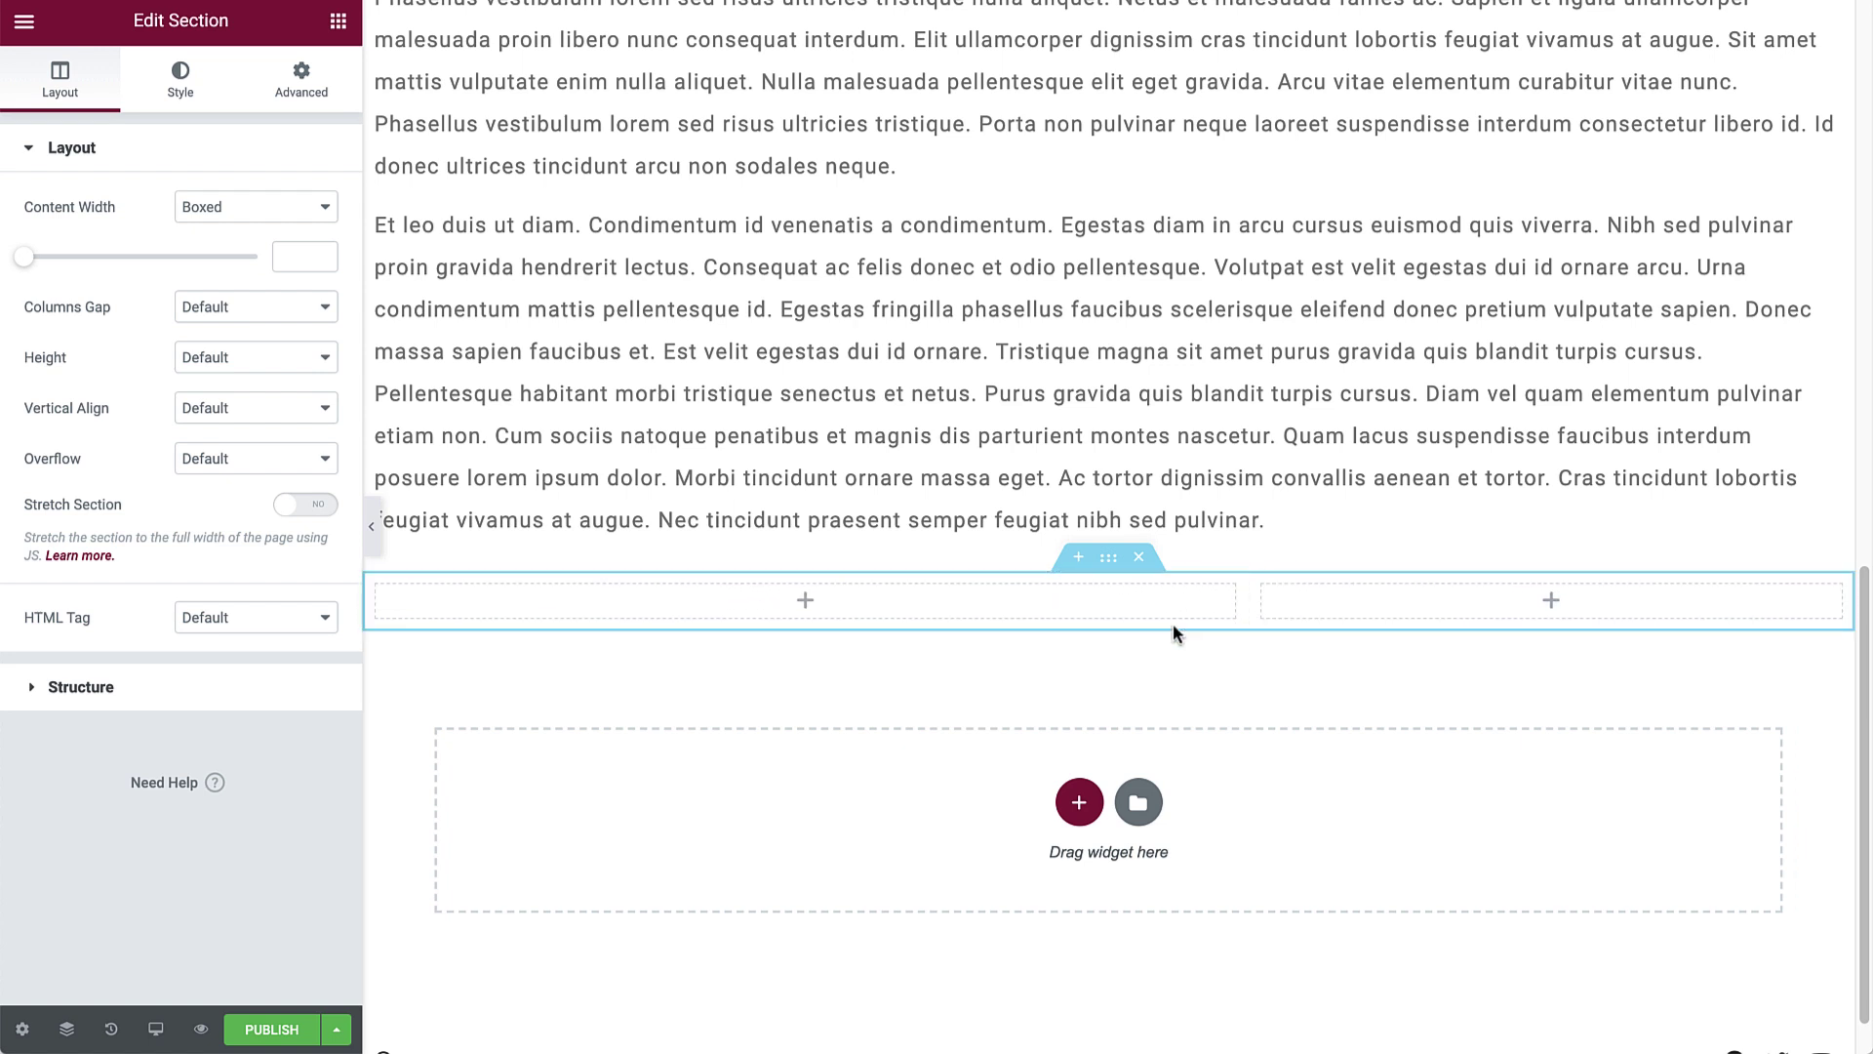
# - Set the left column's width to 60% and place a Post Navigation widget in the right column
pyautogui.click(377, 587)
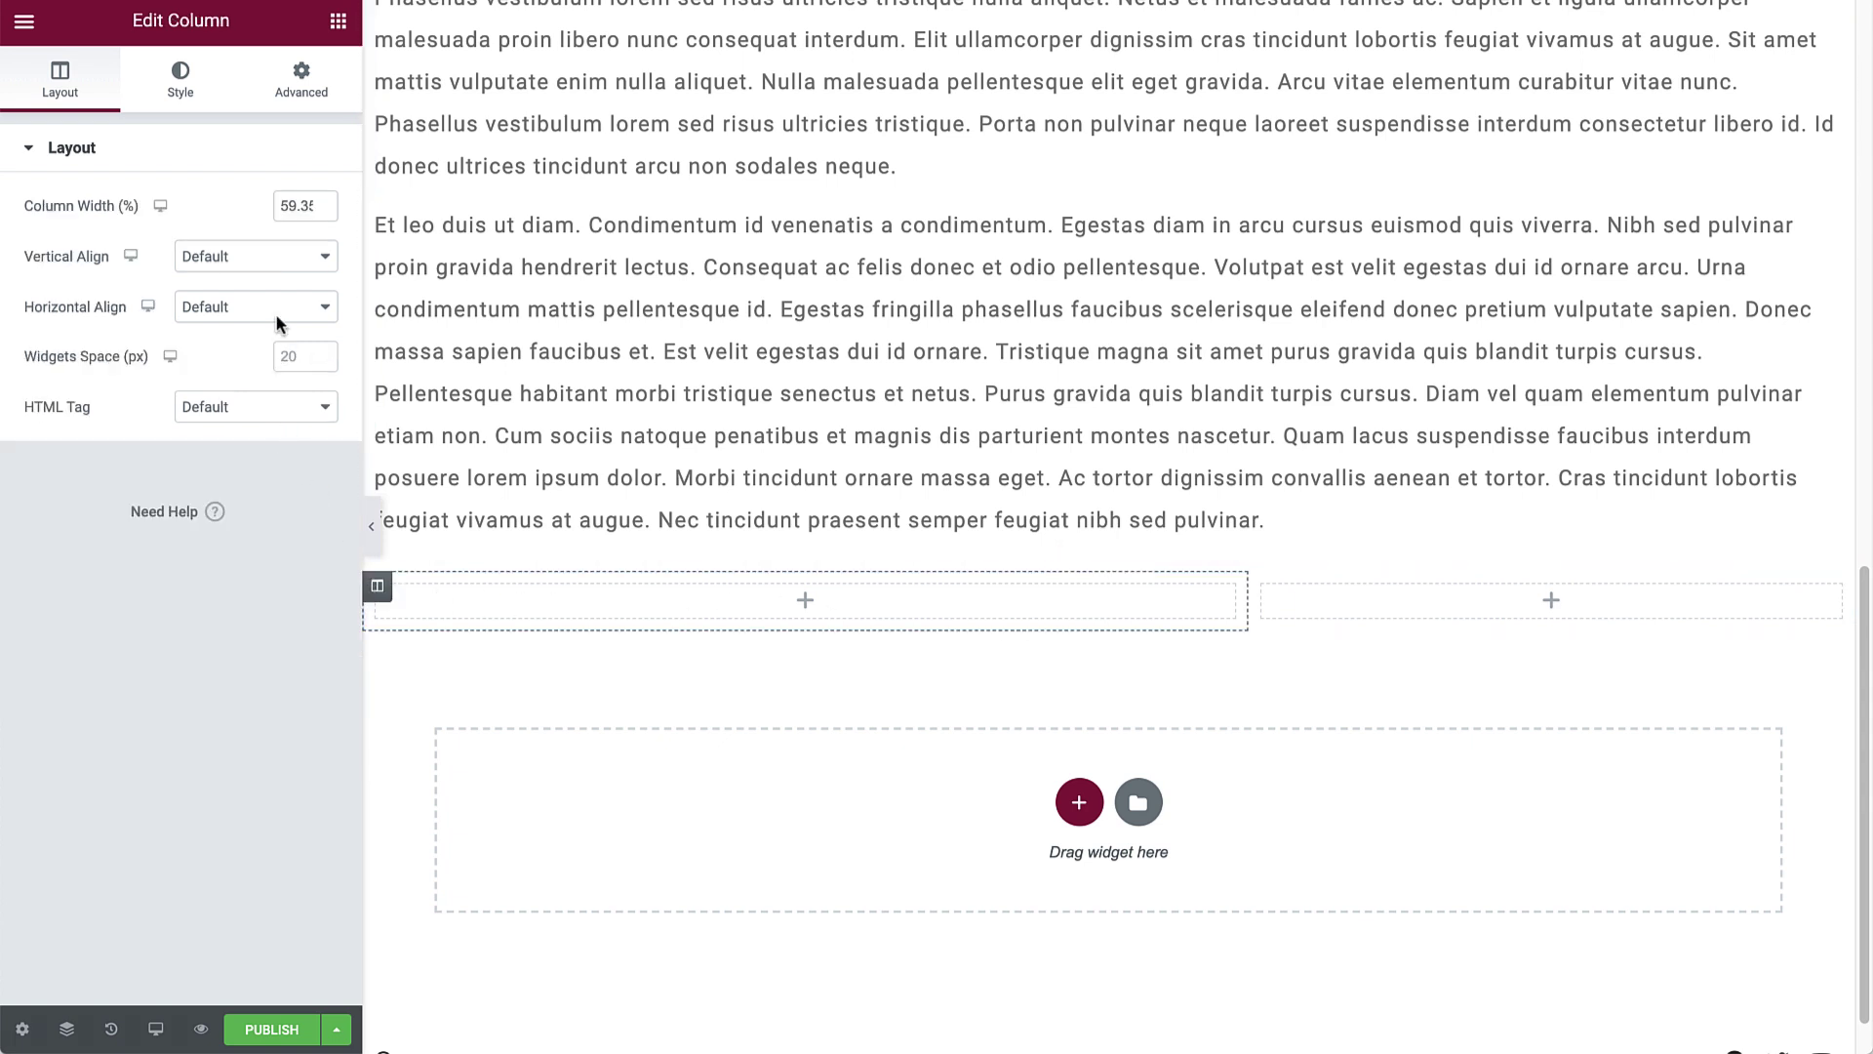
pyautogui.doubleClick(296, 204)
pyautogui.write('60')
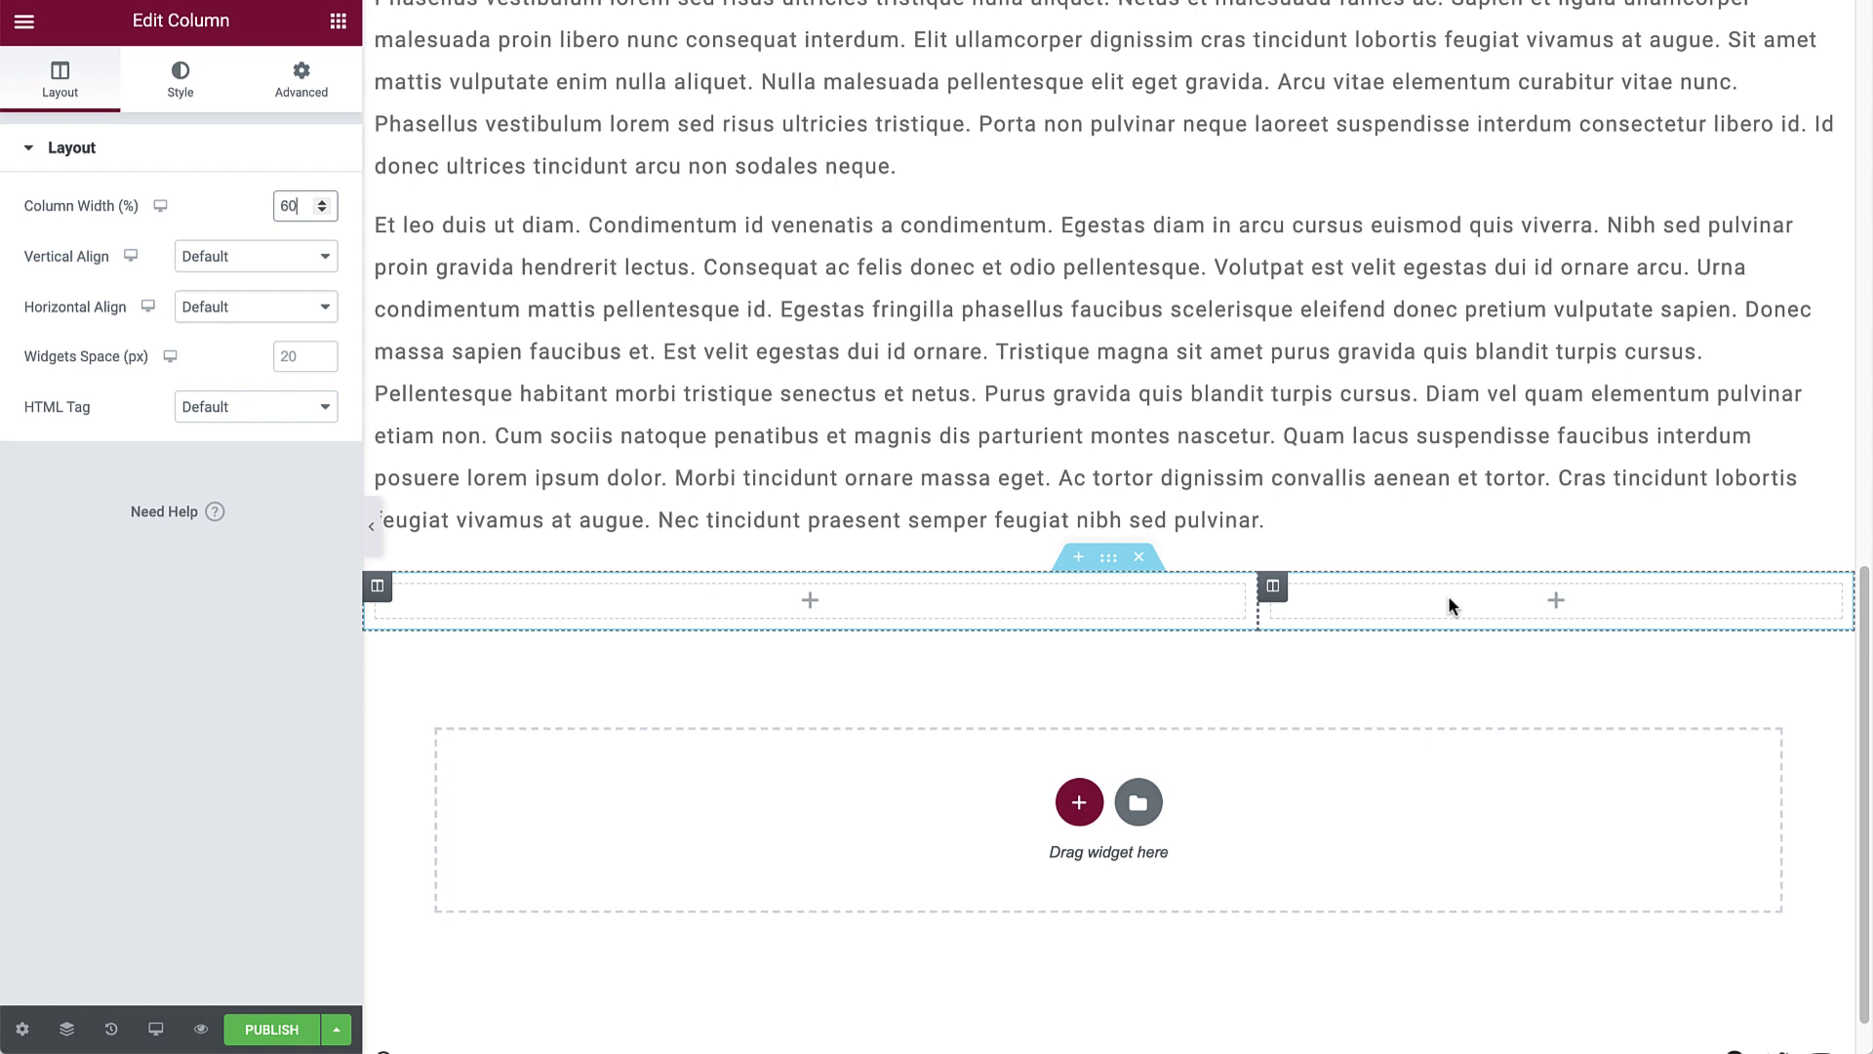
pyautogui.click(331, 35)
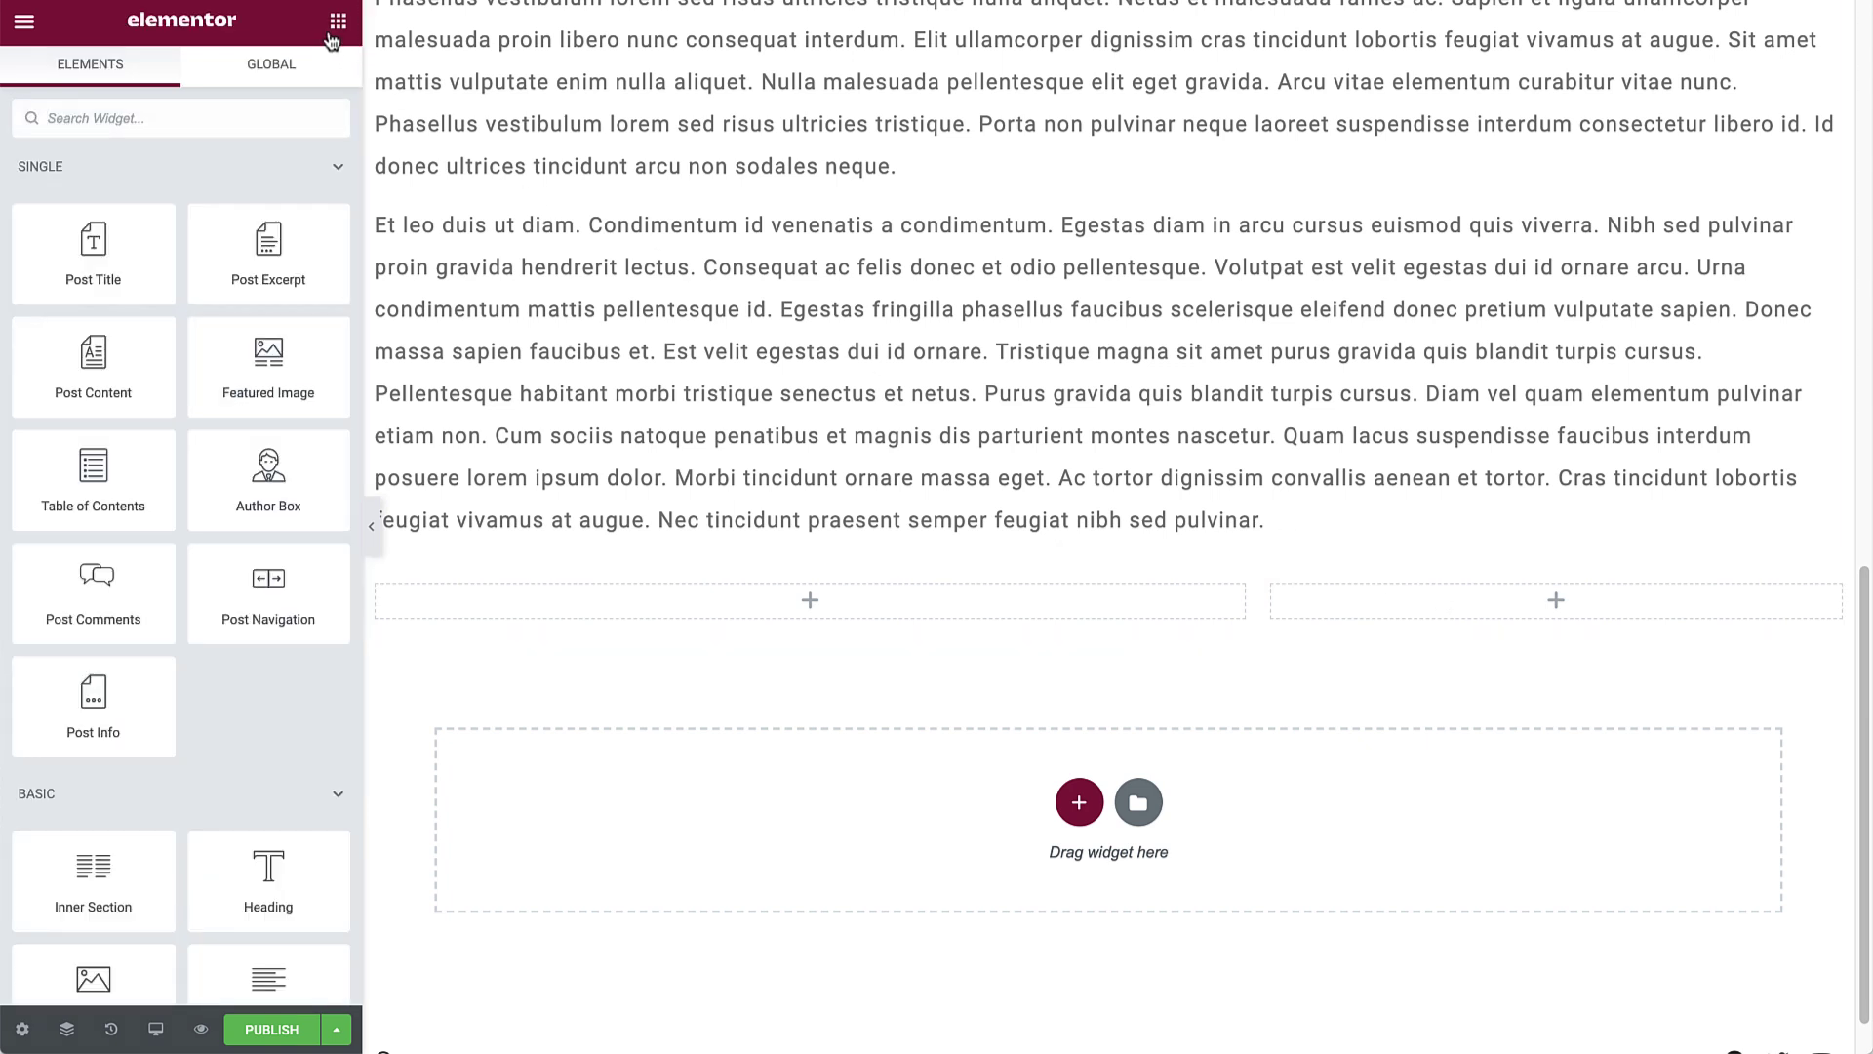
pyautogui.moveTo(252, 600); pyautogui.dragTo(1639, 612)
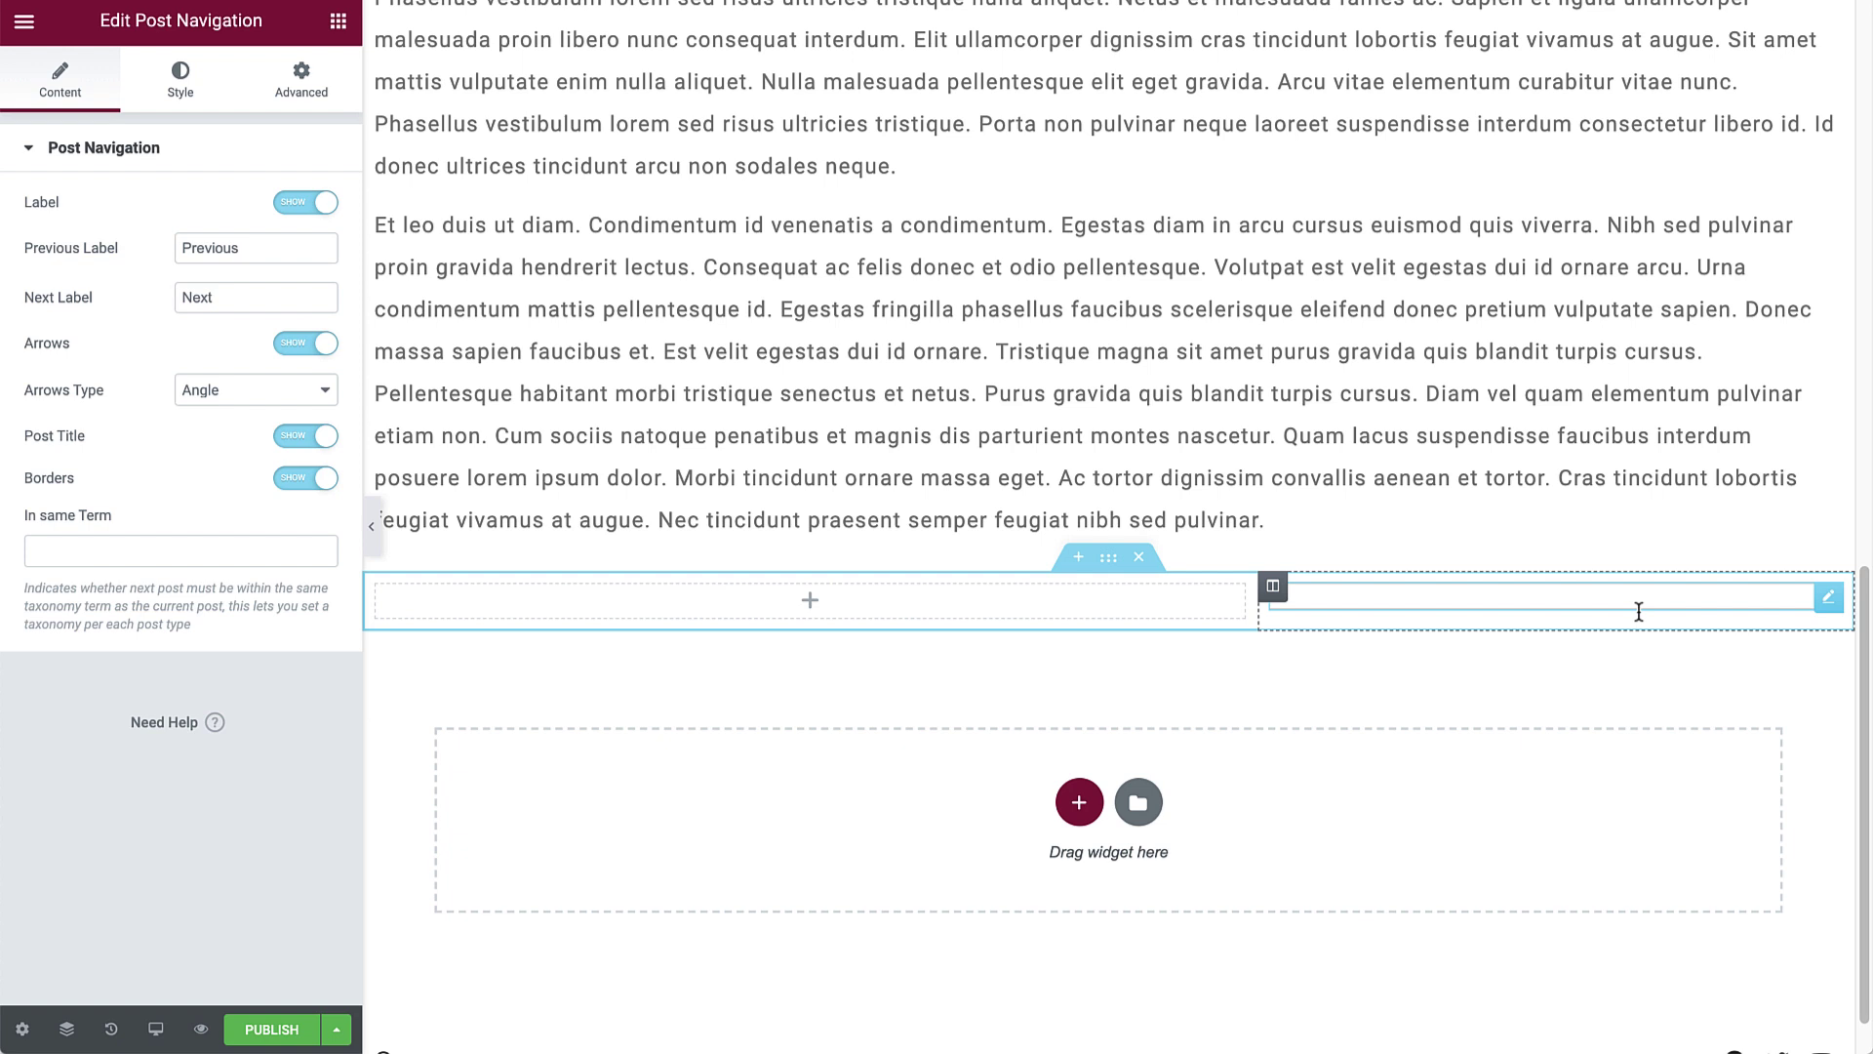
# - Go to the WordPress dashboard, add a new post titled "Rusty" and publish it
pyautogui.hotkey('ctrl', 'e')
pyautogui.write('dash')
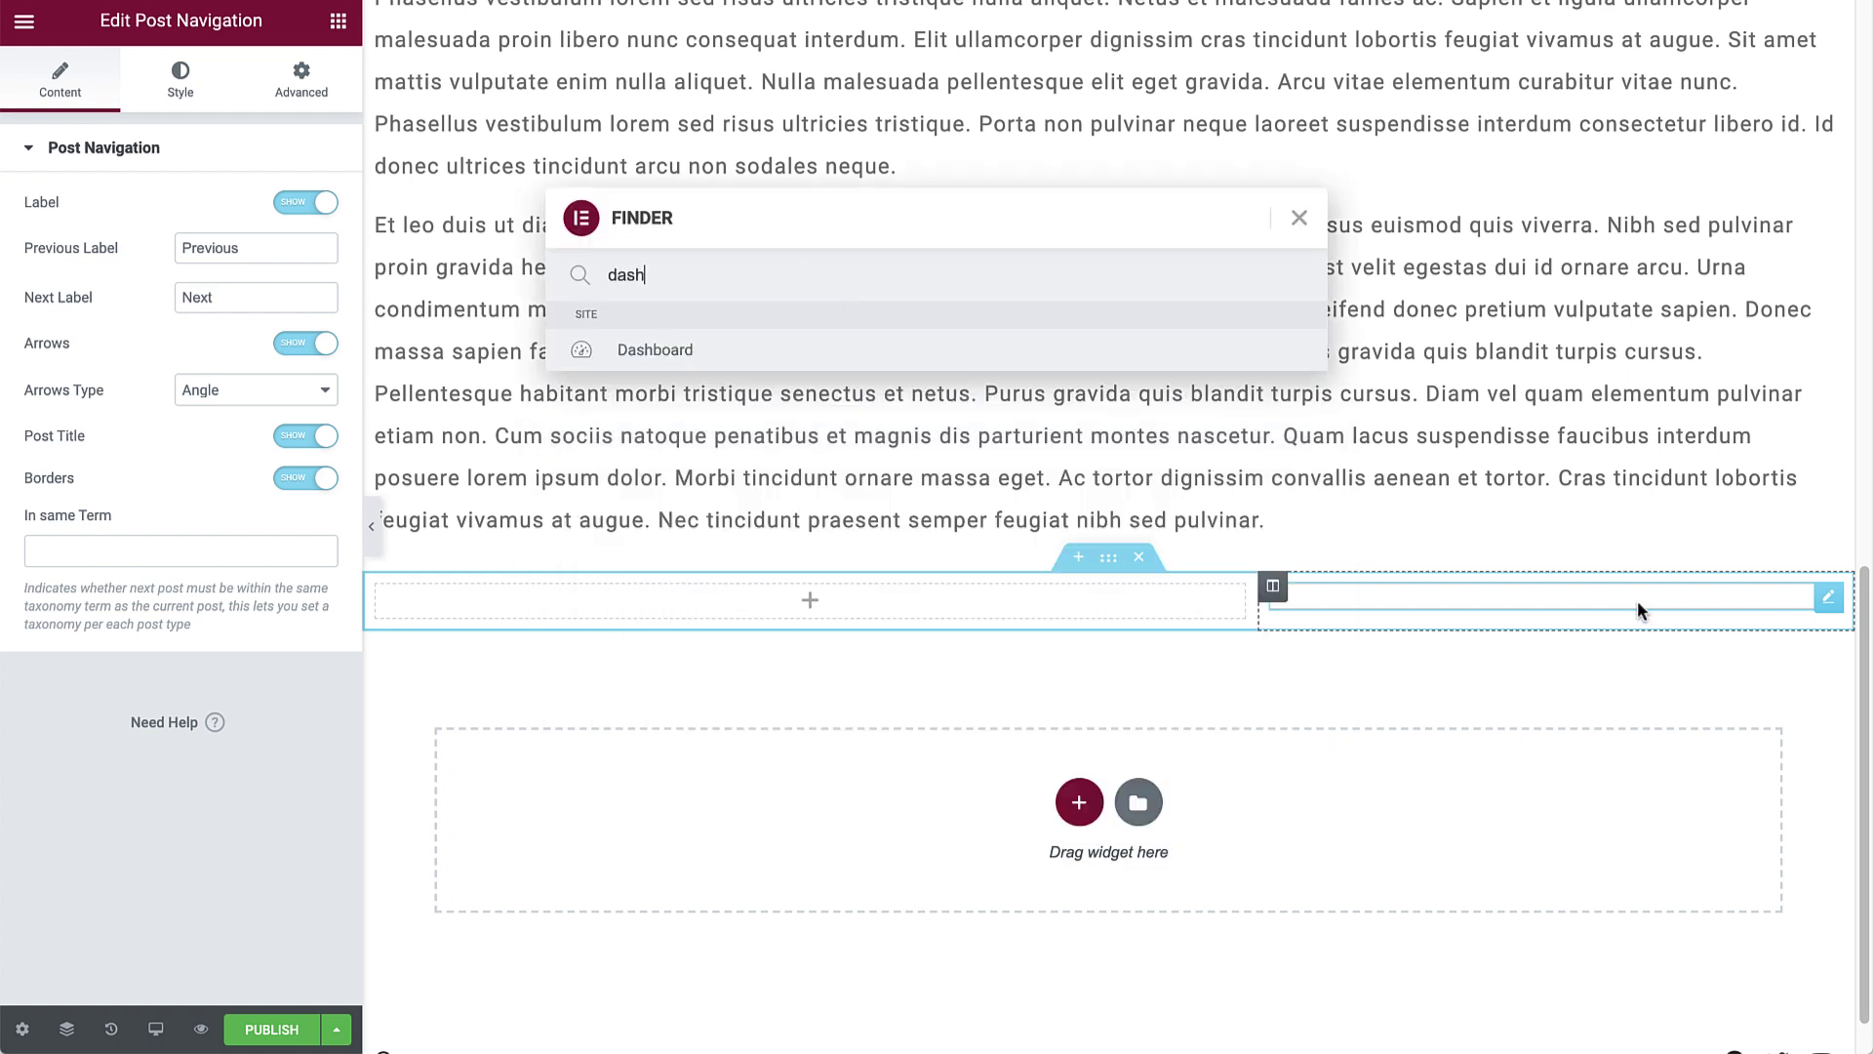
pyautogui.click(741, 349)
pyautogui.moveTo(127, 213)
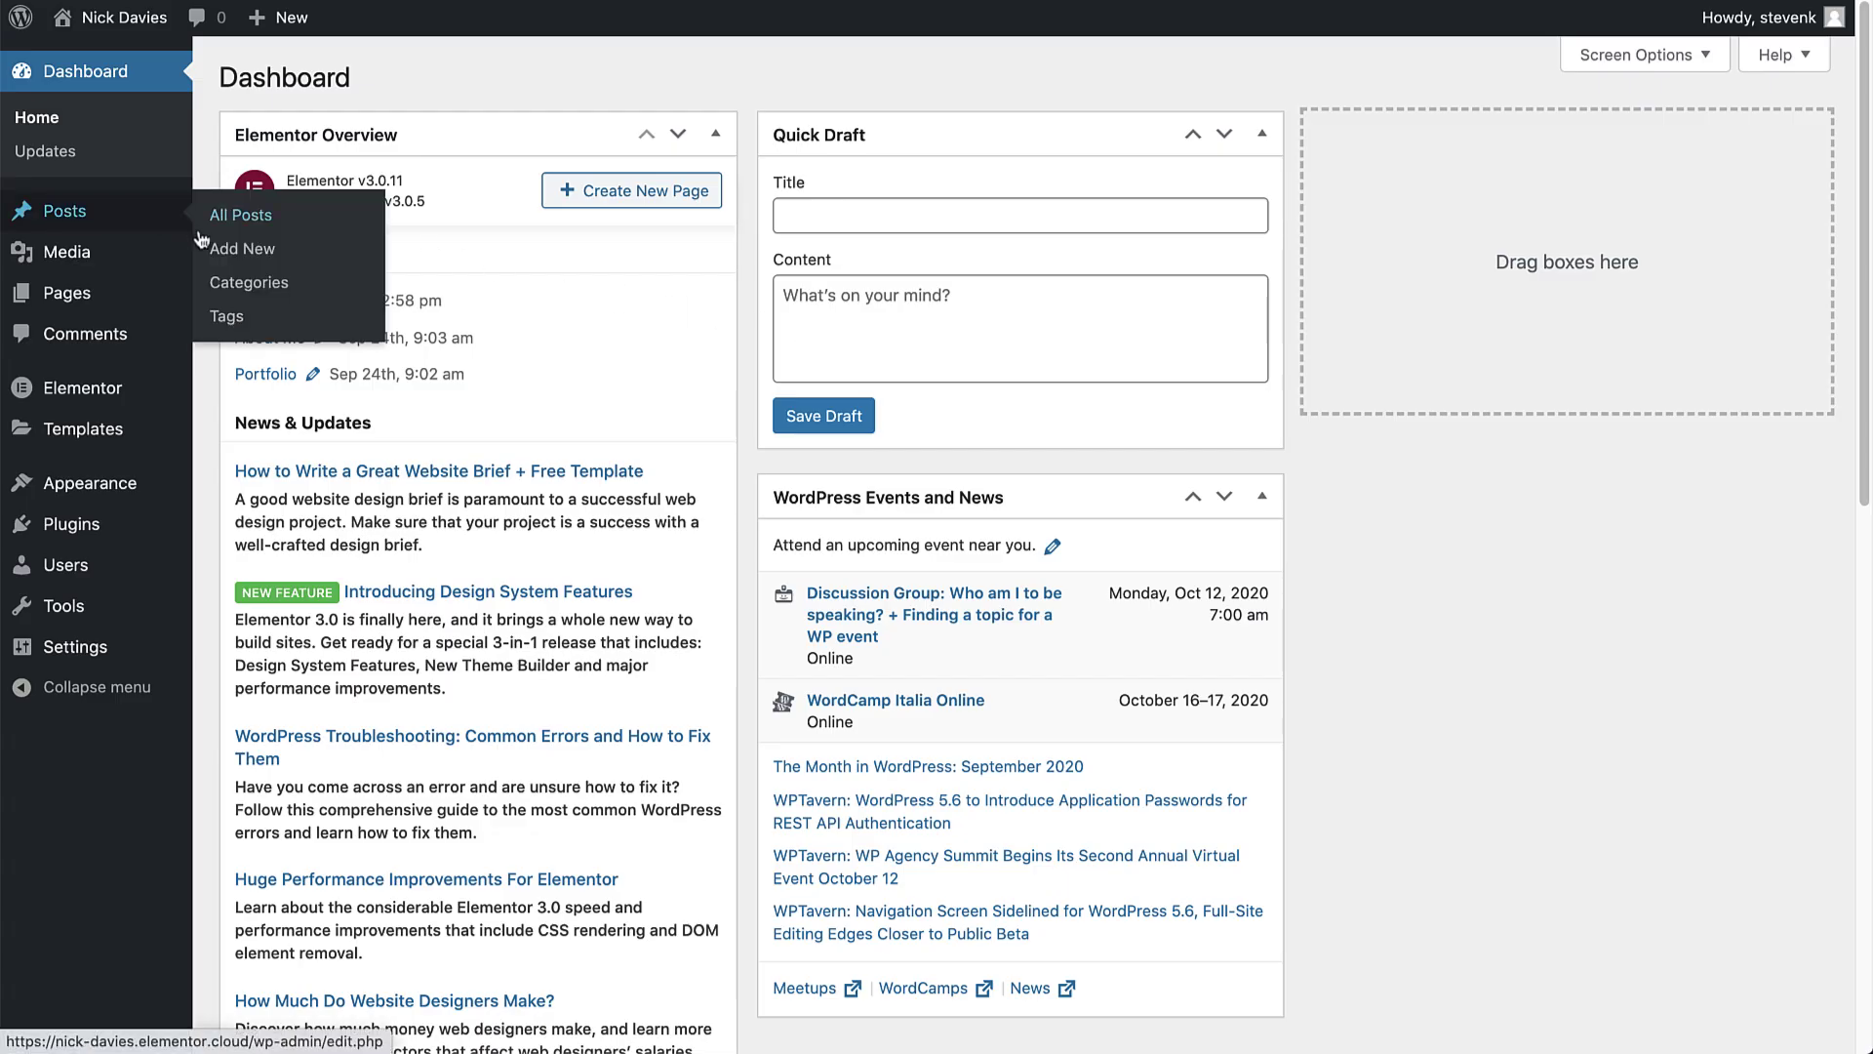
pyautogui.click(237, 254)
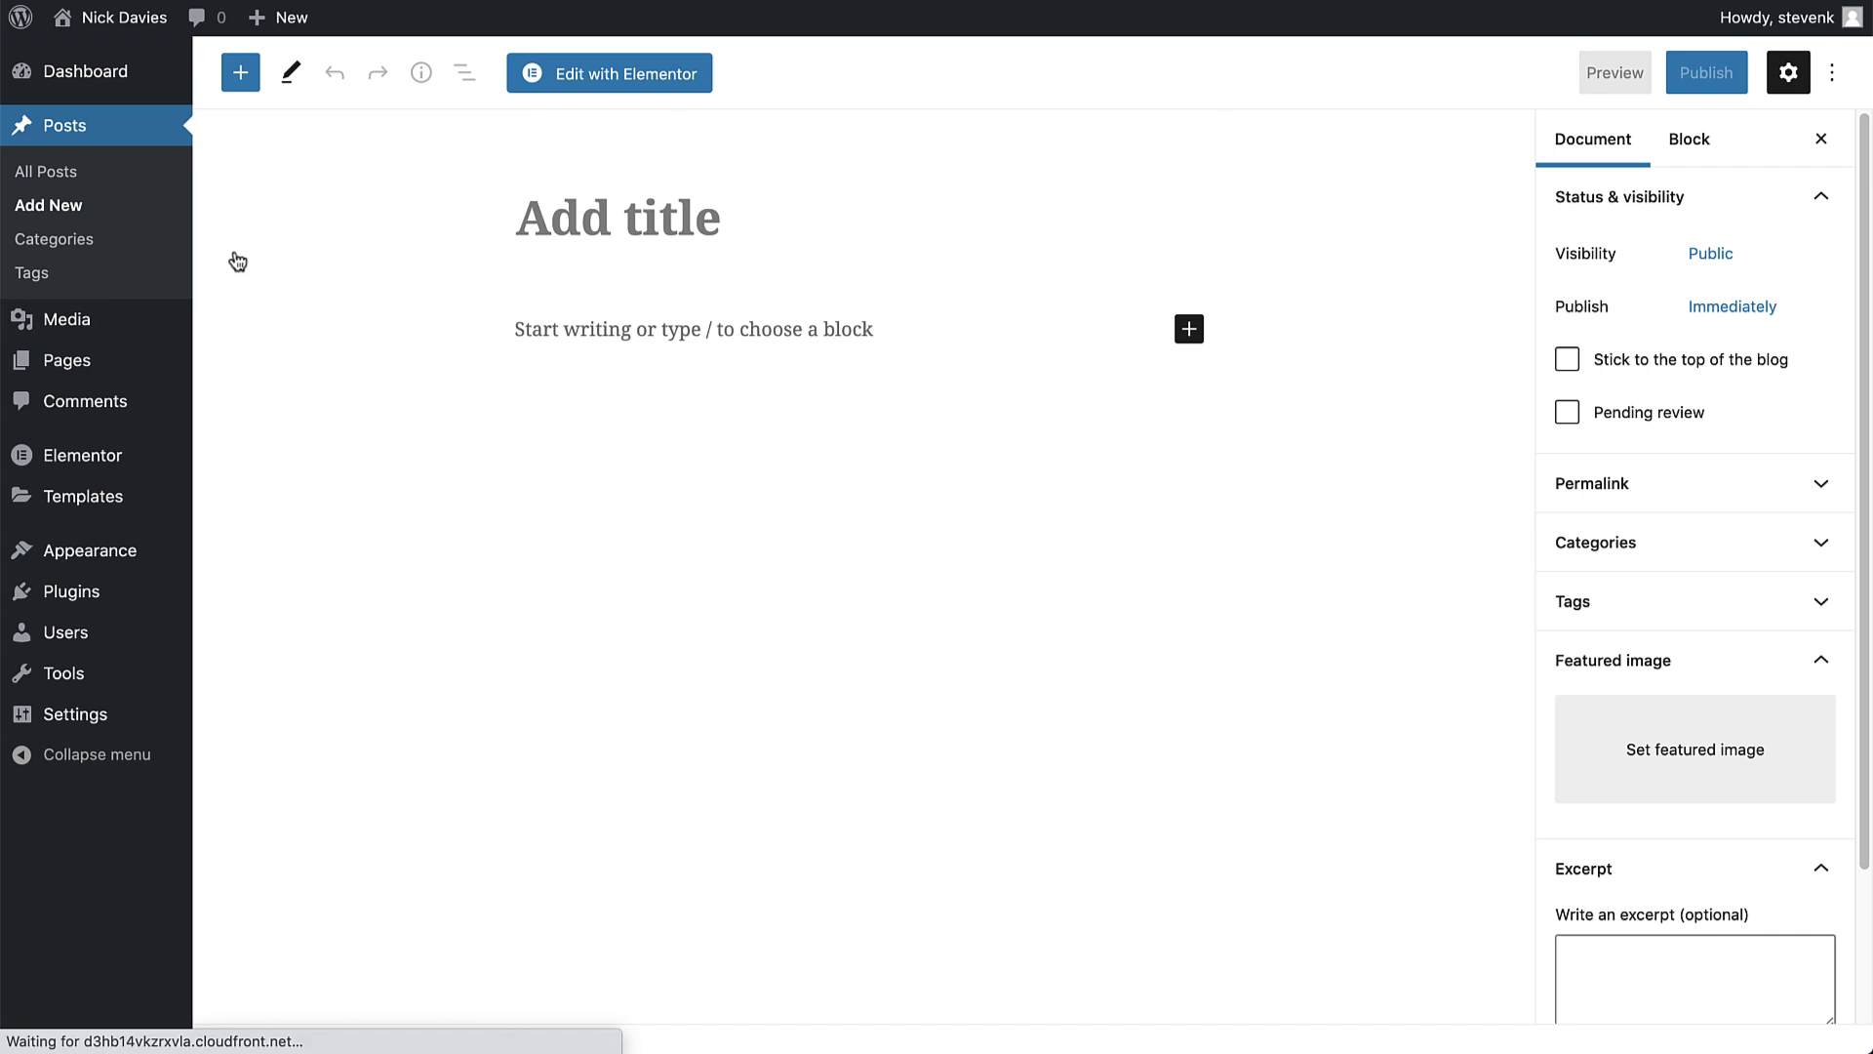
pyautogui.write('Rusty')
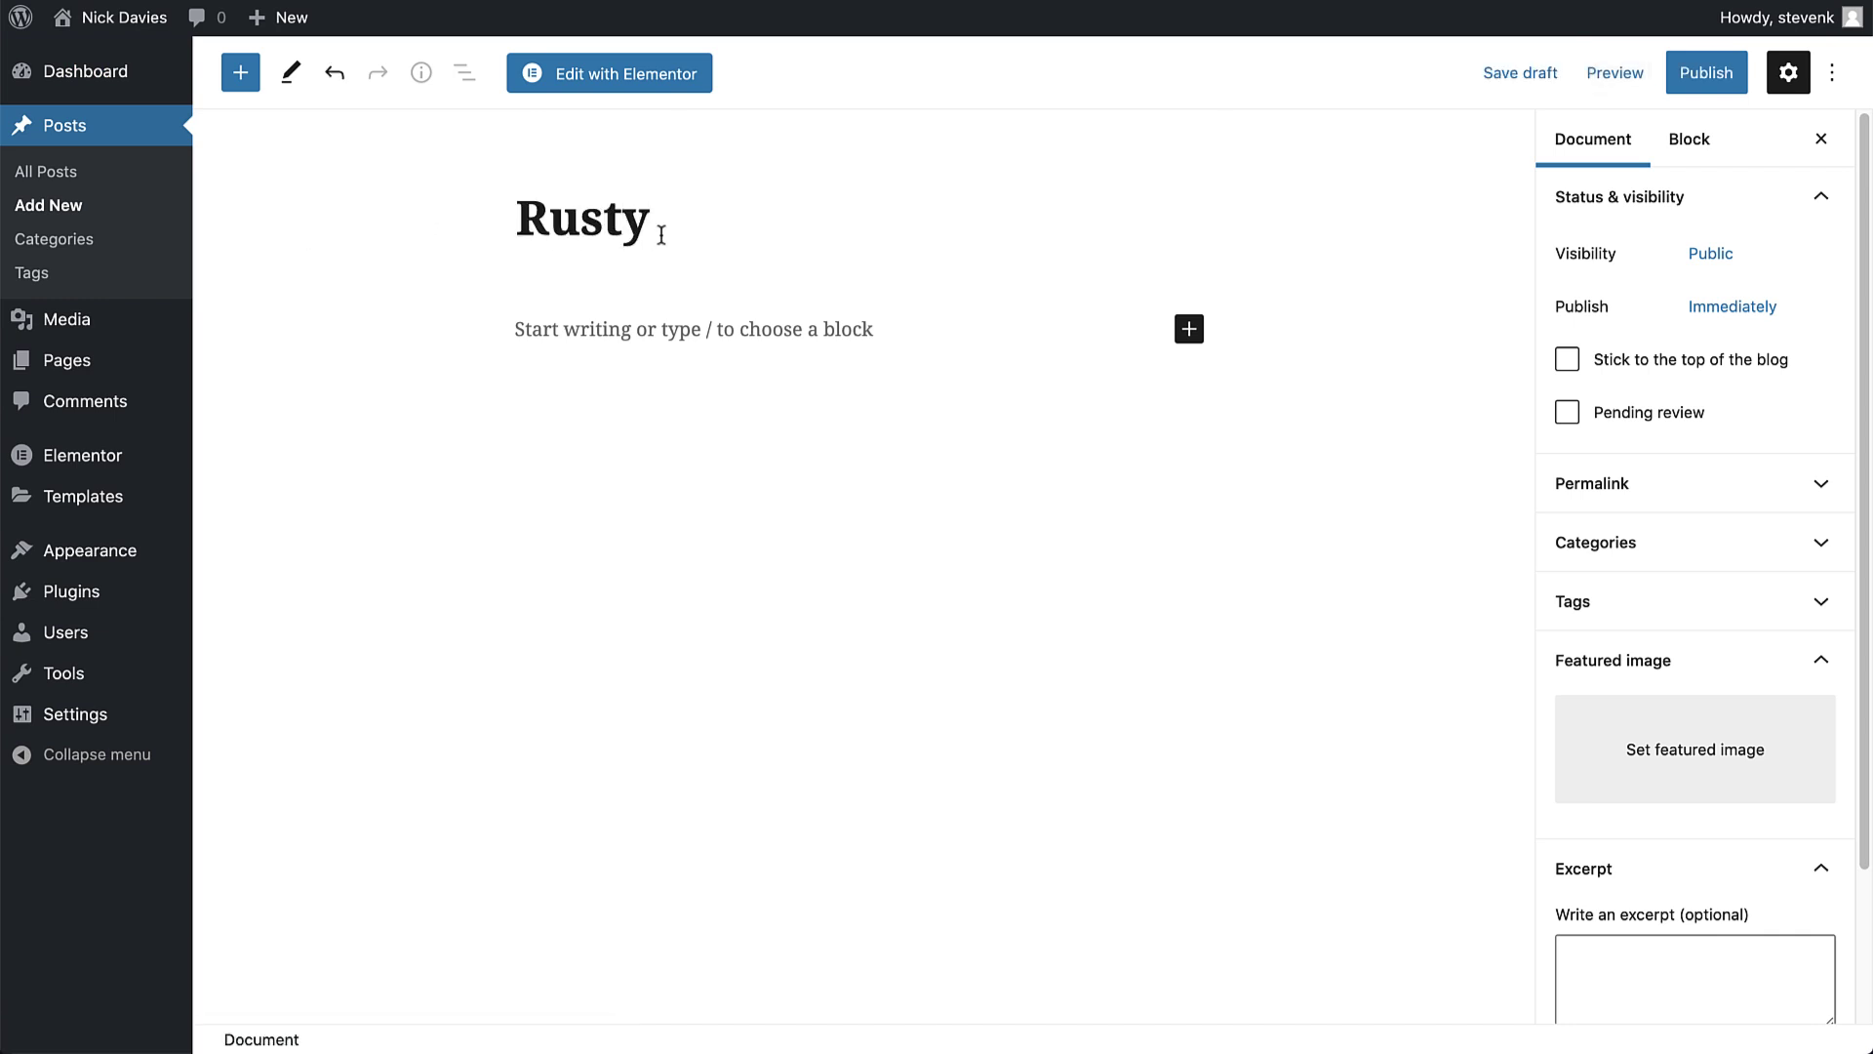
pyautogui.click(1707, 72)
pyautogui.click(1684, 74)
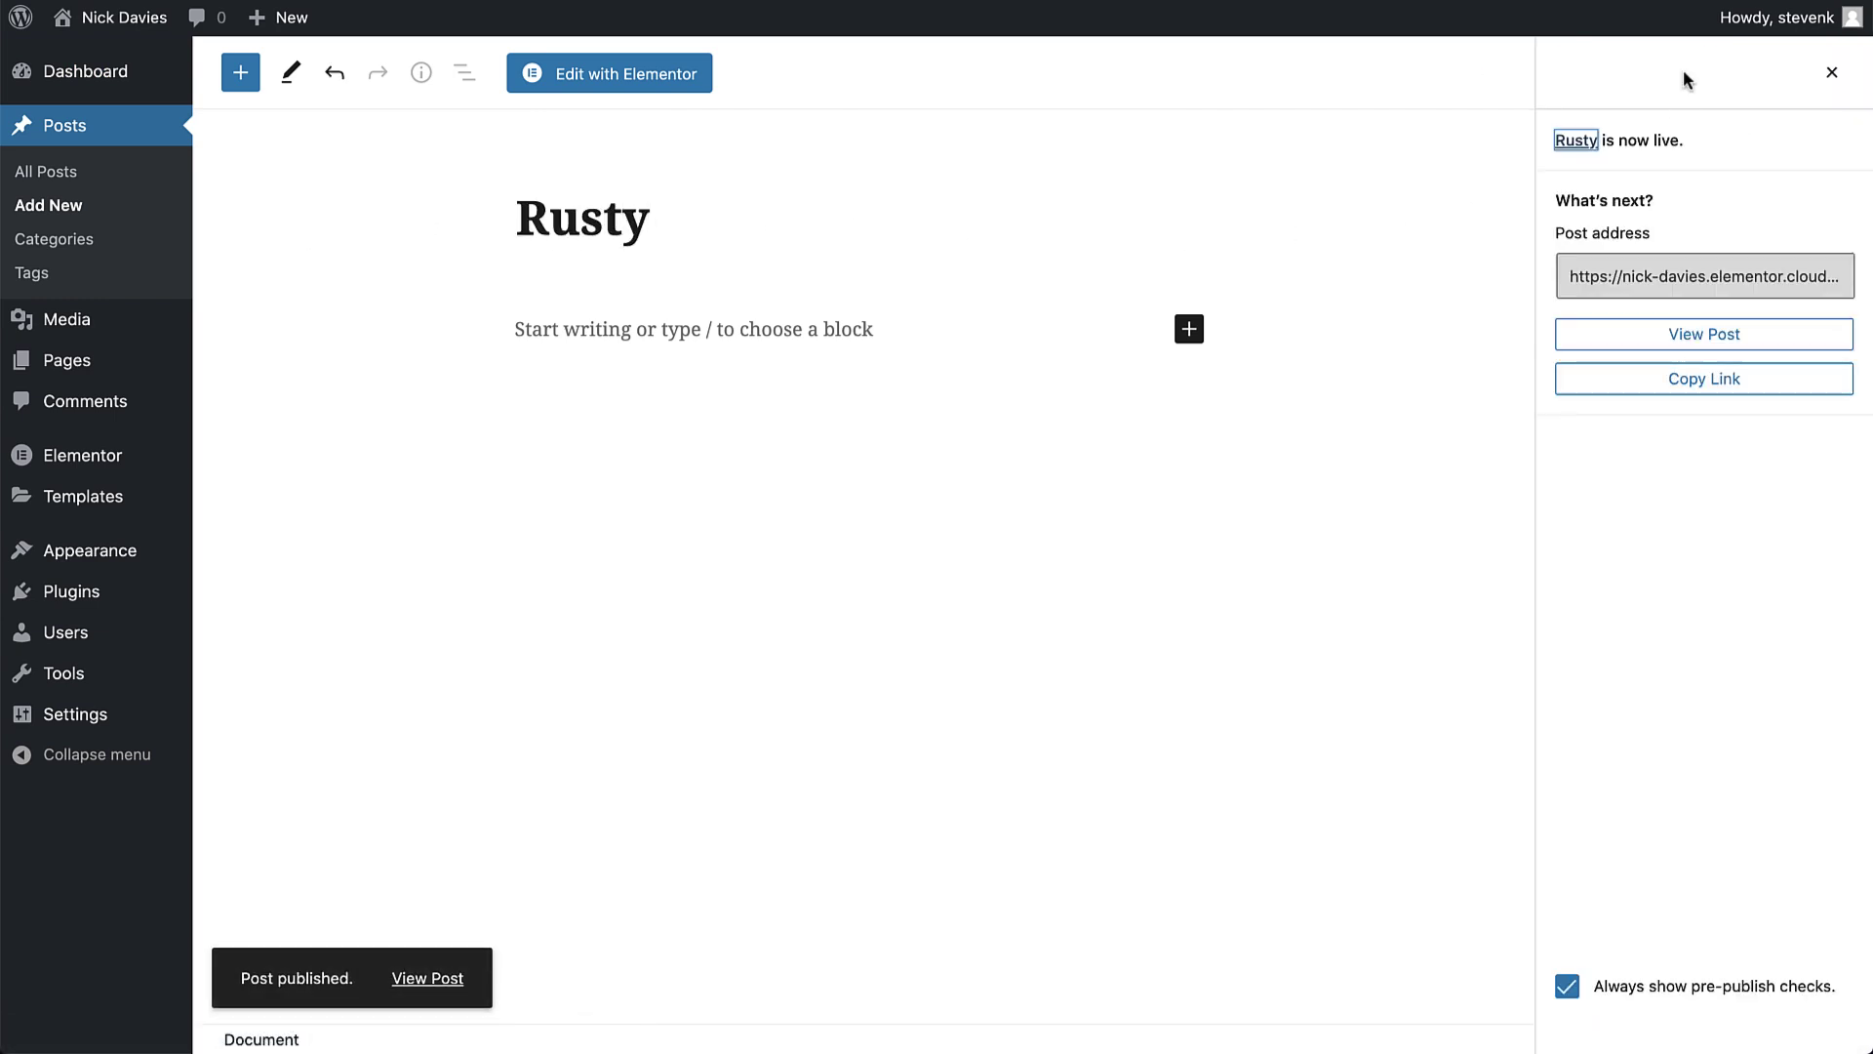
# - Add another new post titled "Glassell" and publish it
pyautogui.click(284, 17)
pyautogui.write('Glassell')
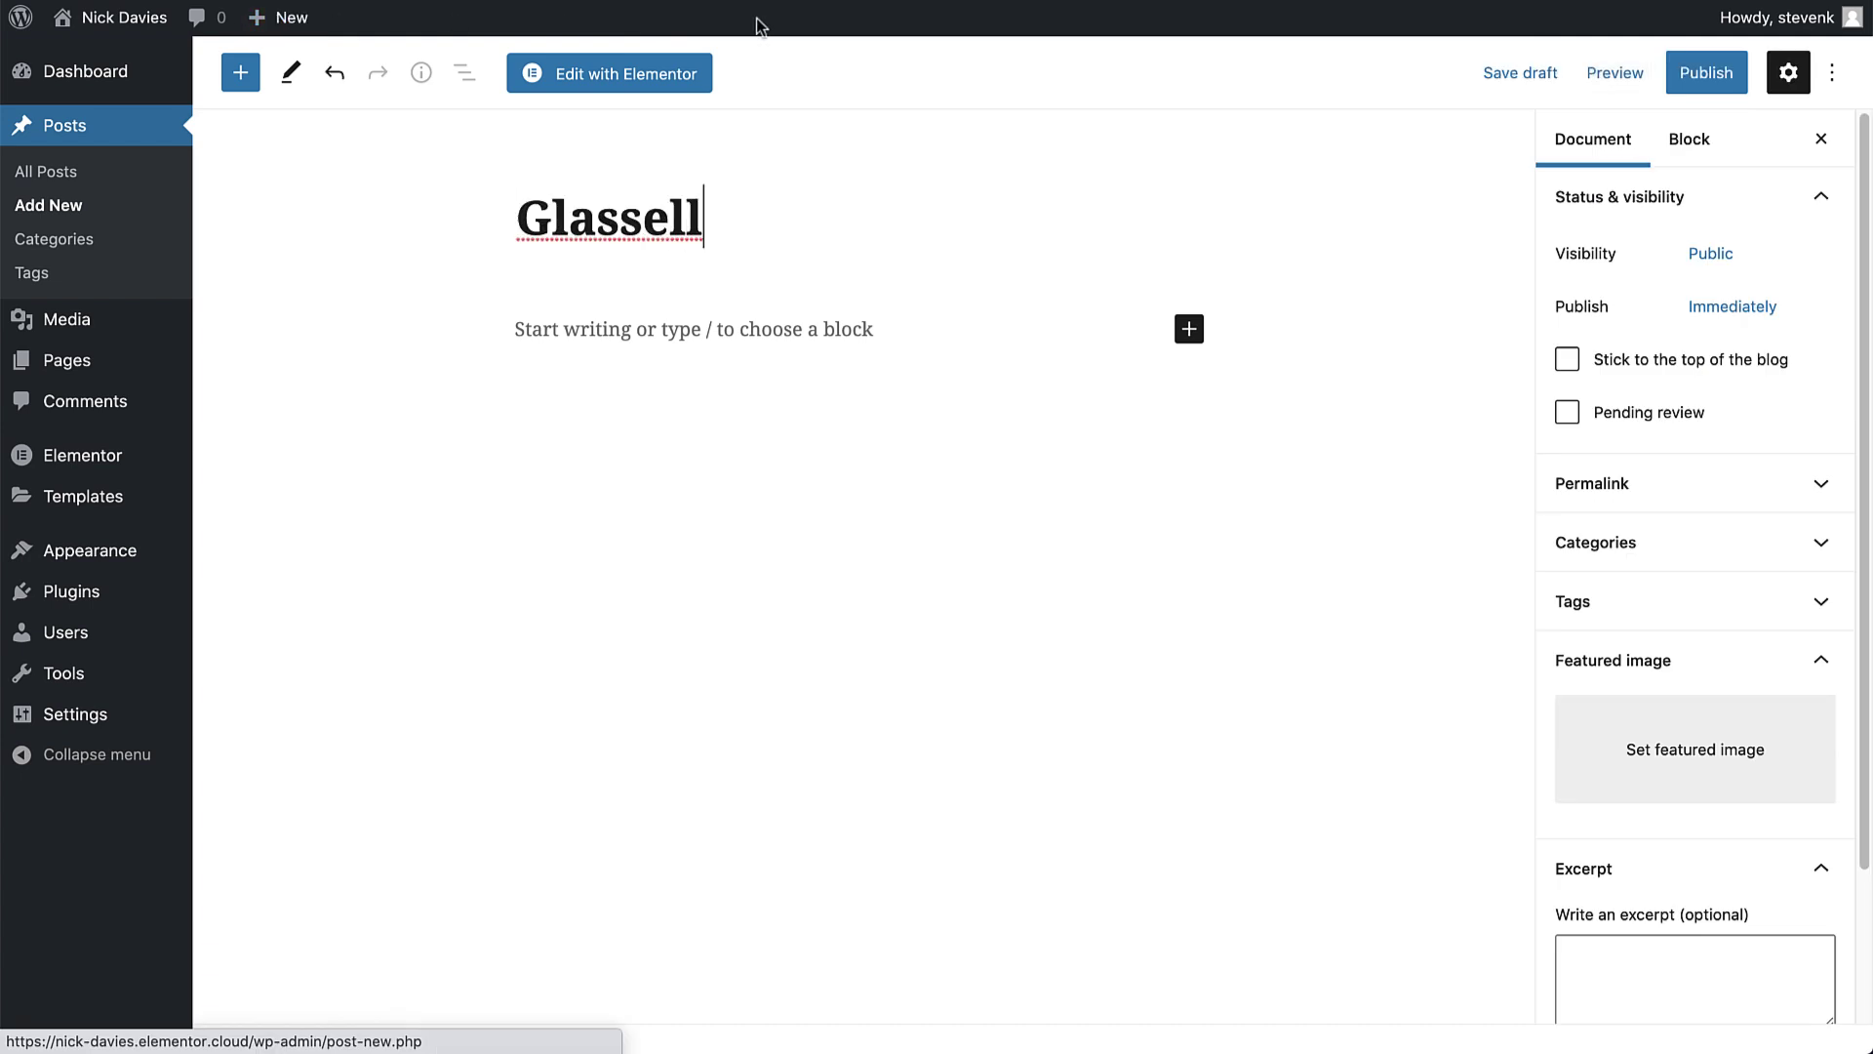
pyautogui.click(1670, 66)
pyautogui.click(1656, 70)
# - Create three more posts titled "Yosimite", "Virtual Spa" and "Twin Shape"
pyautogui.click(284, 17)
pyautogui.write('Yosimite')
pyautogui.click(284, 17)
pyautogui.write('Virtual Spa')
pyautogui.click(284, 17)
pyautogui.write('T')
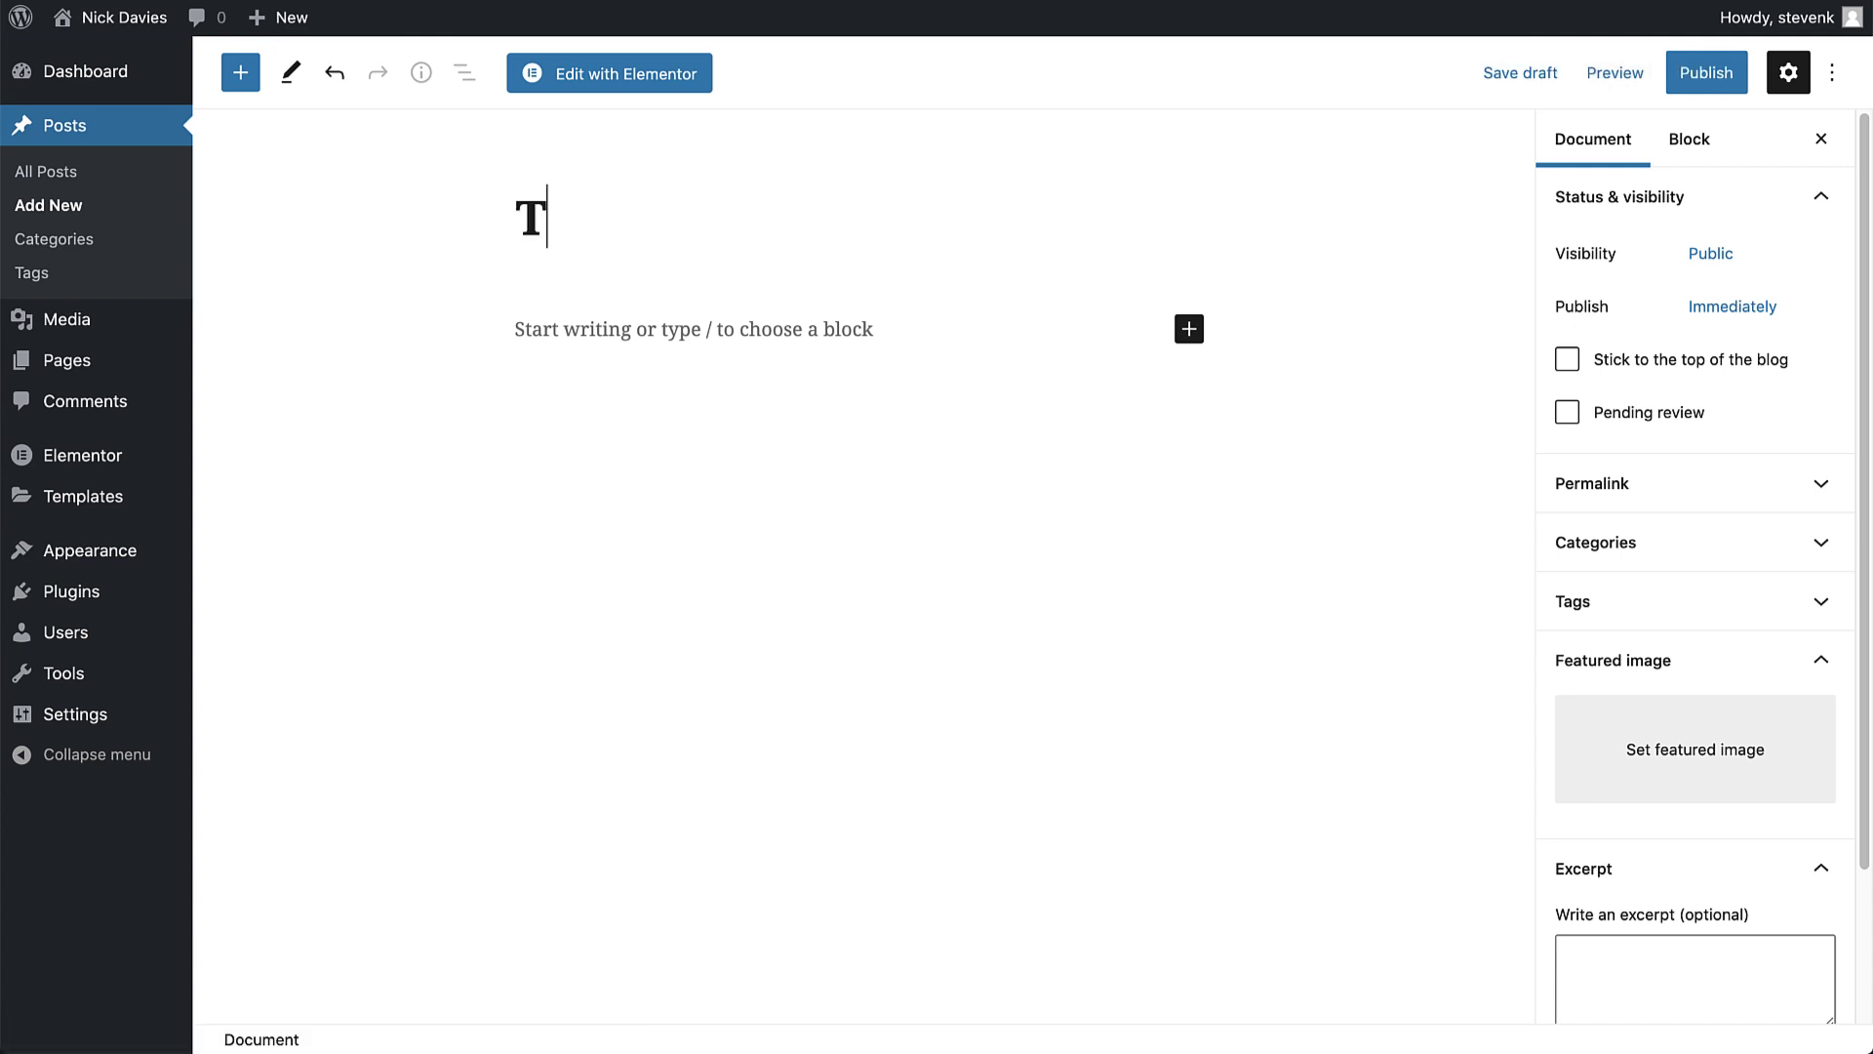
pyautogui.write('win Shape')
# - Create a post titled "Paradox" and another titled "Illusion", publishing the last one
pyautogui.click(285, 17)
pyautogui.write('Paradox')
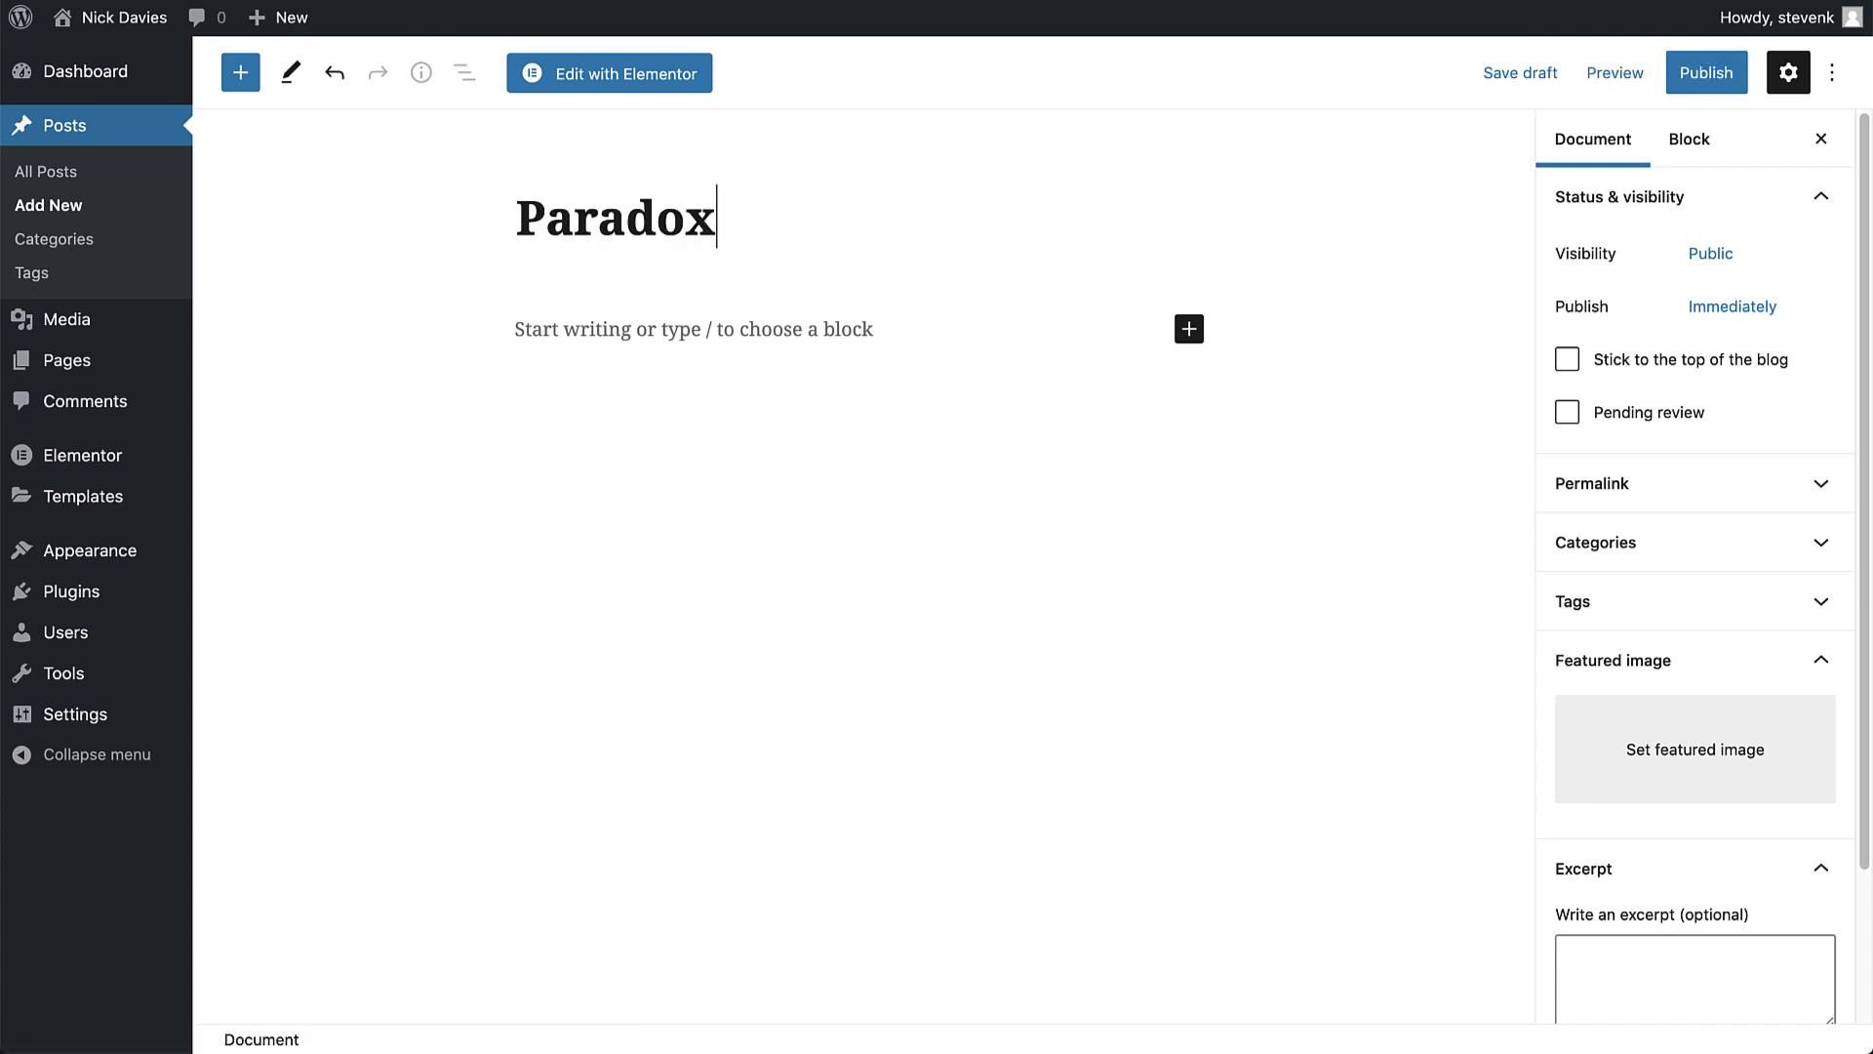
pyautogui.click(284, 18)
pyautogui.write('Illusion')
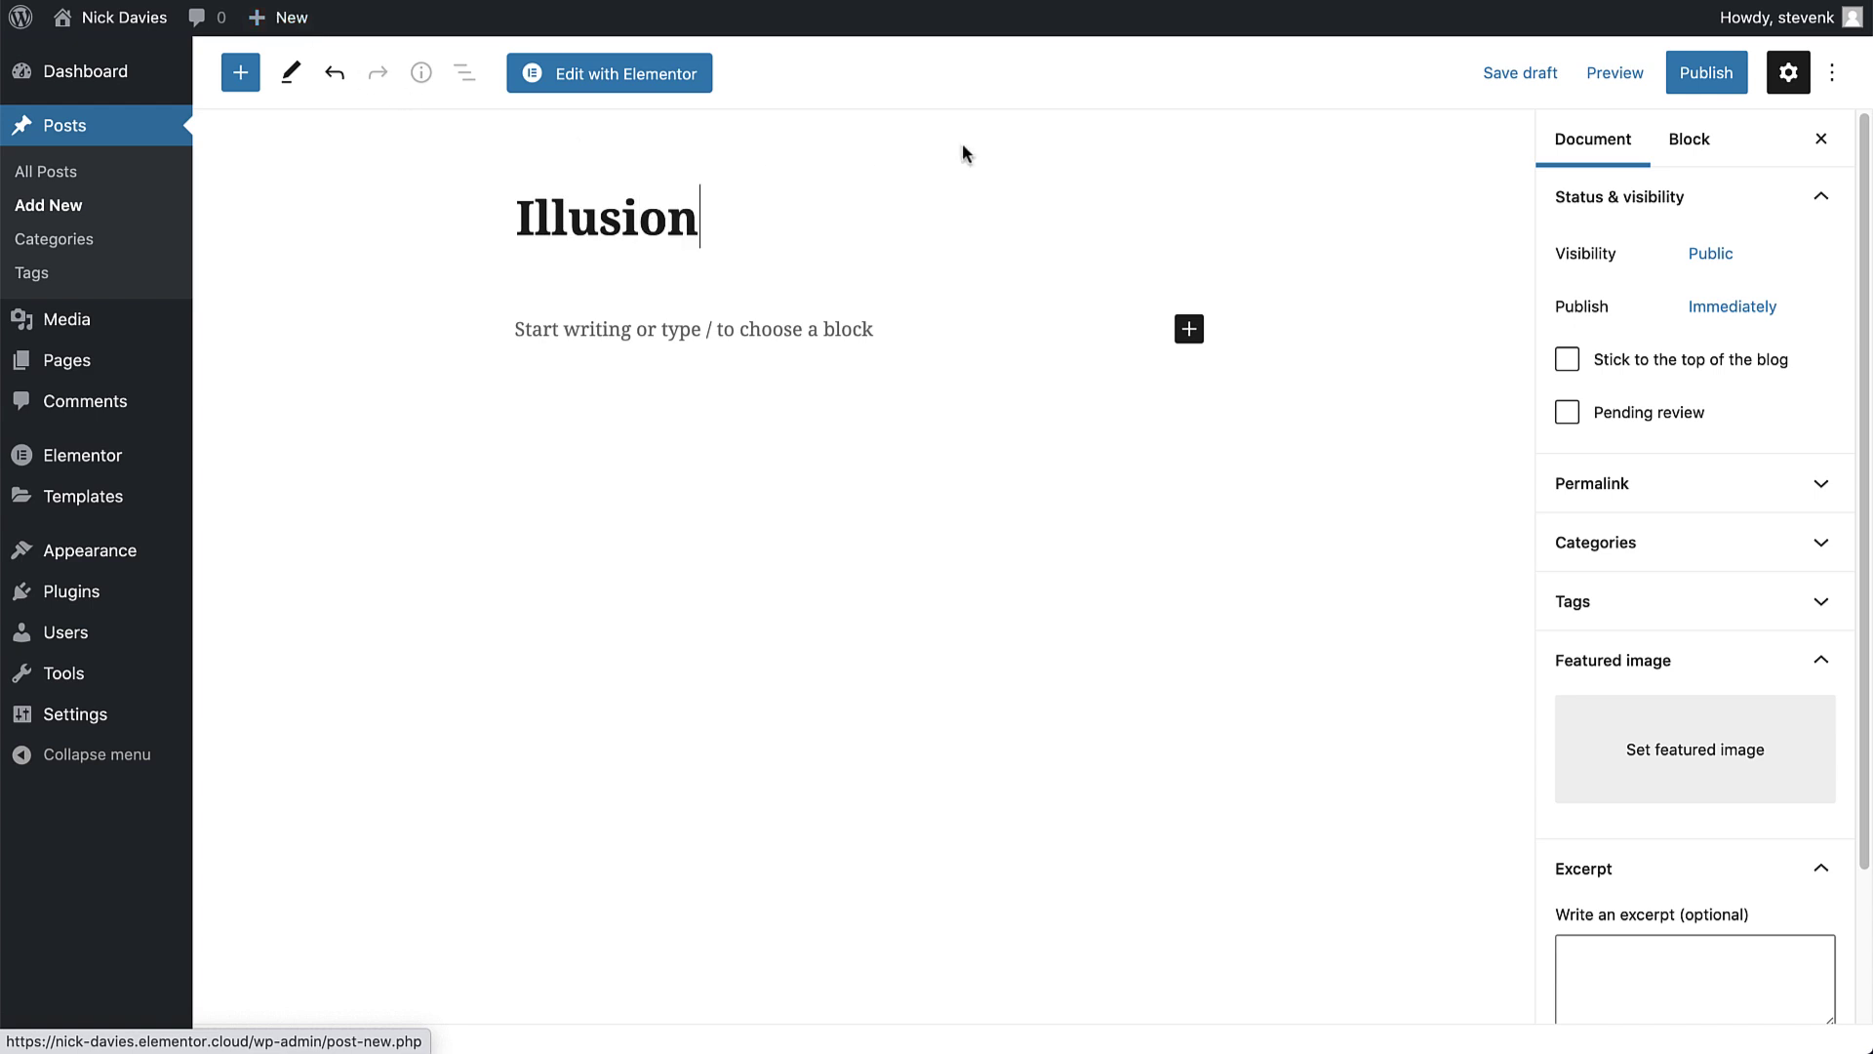
pyautogui.click(1723, 82)
pyautogui.click(1649, 78)
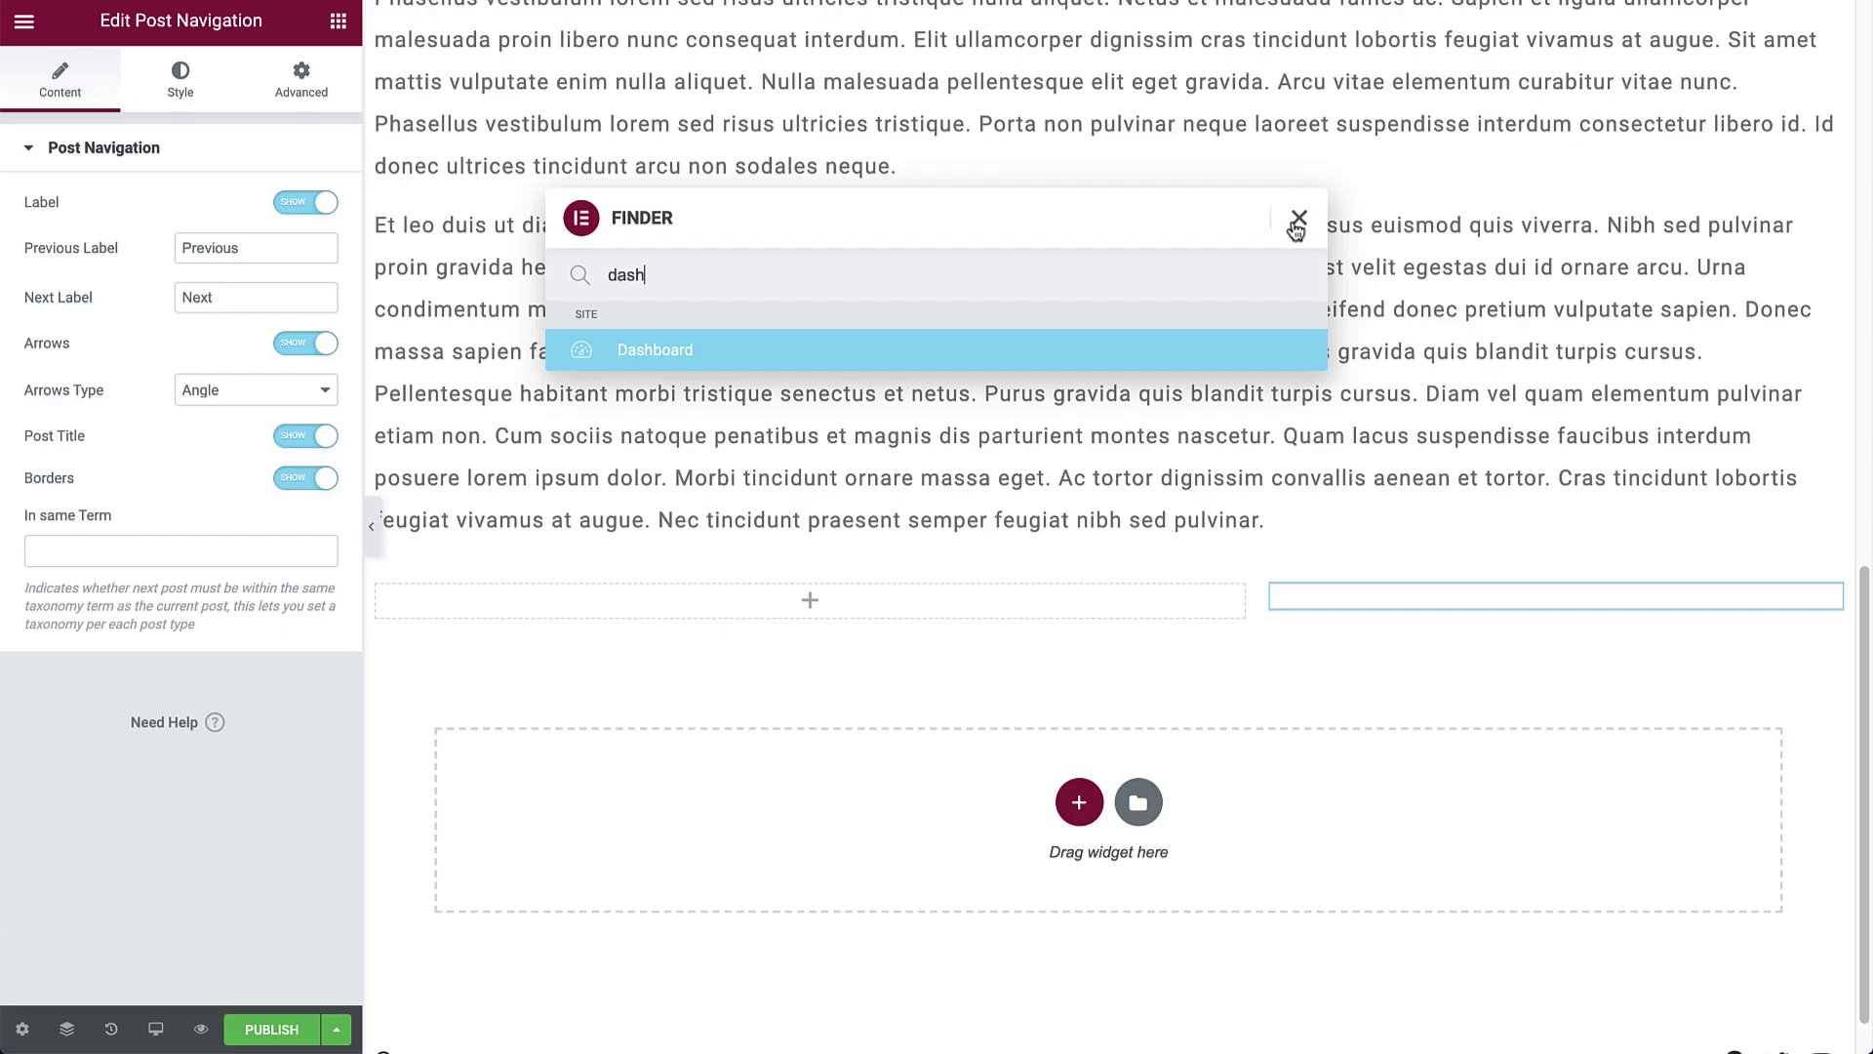
# - Return to the Elementor template editor, close the Finder, save the template as a draft and reload the editor
pyautogui.press('Escape')
pyautogui.click(336, 1030)
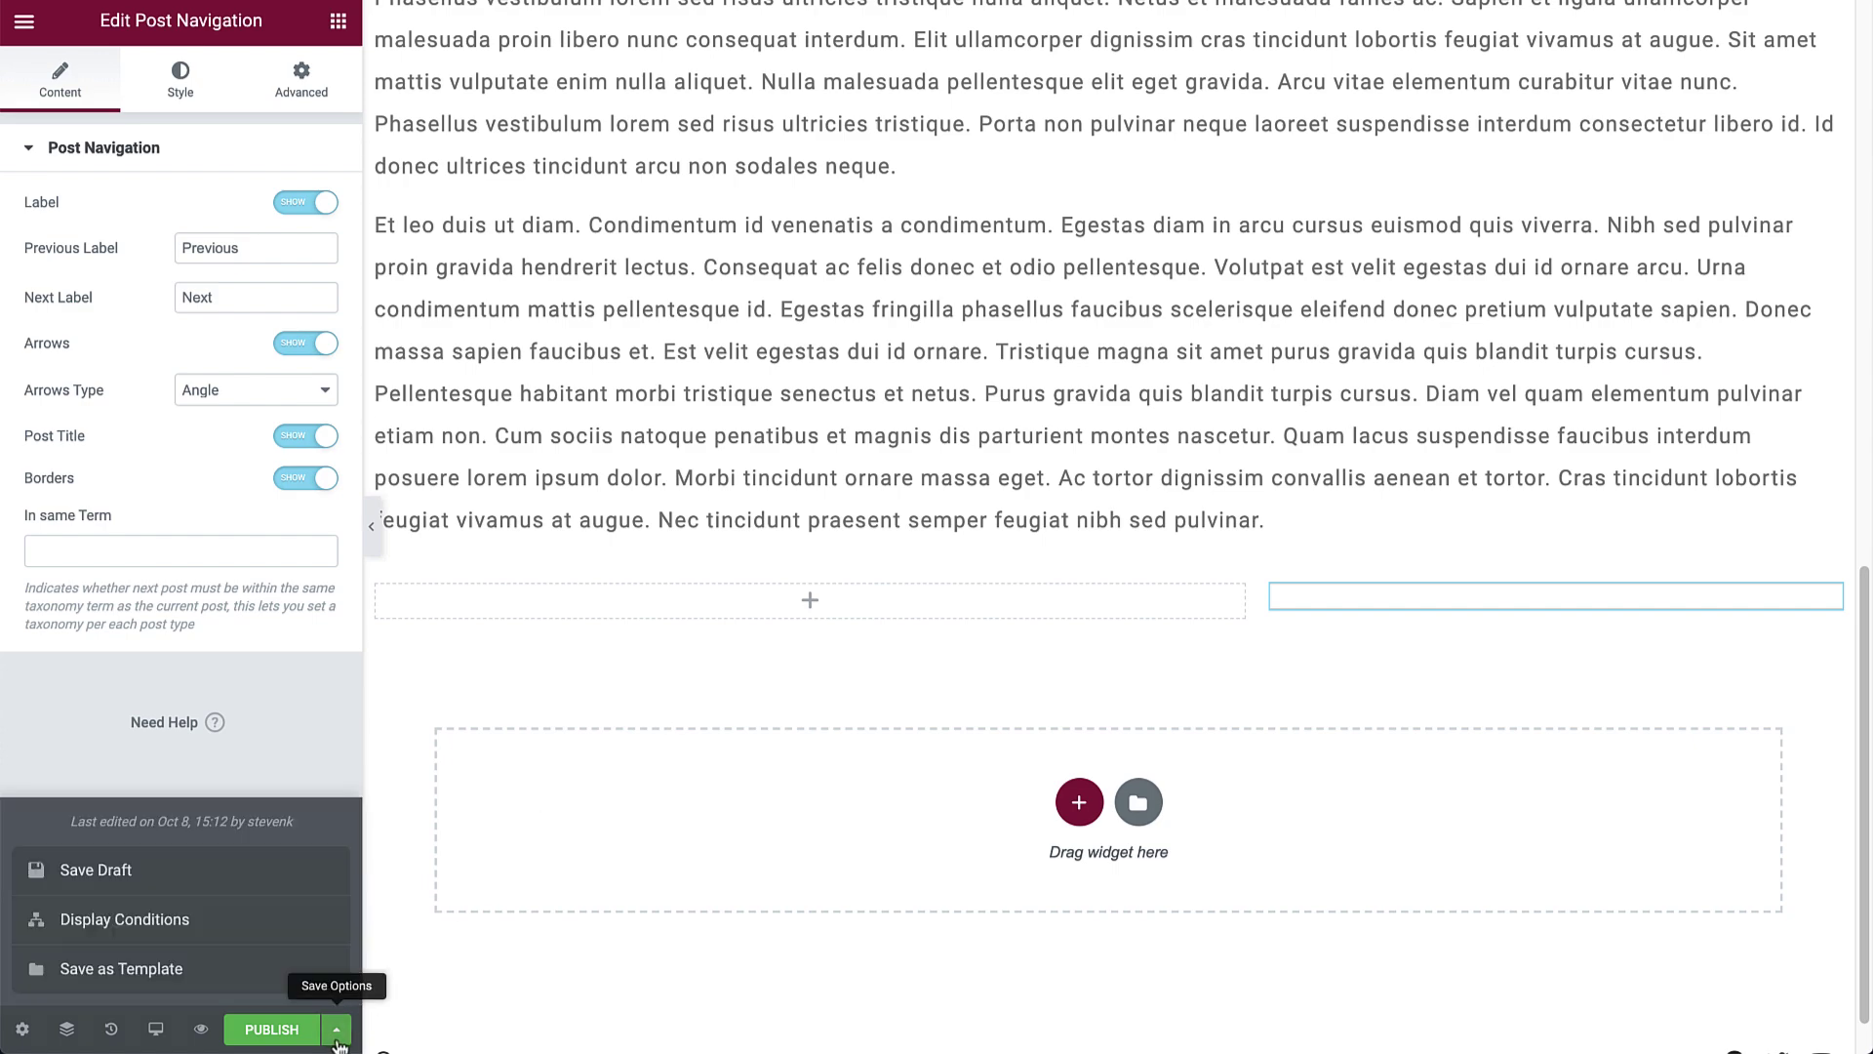
pyautogui.click(329, 887)
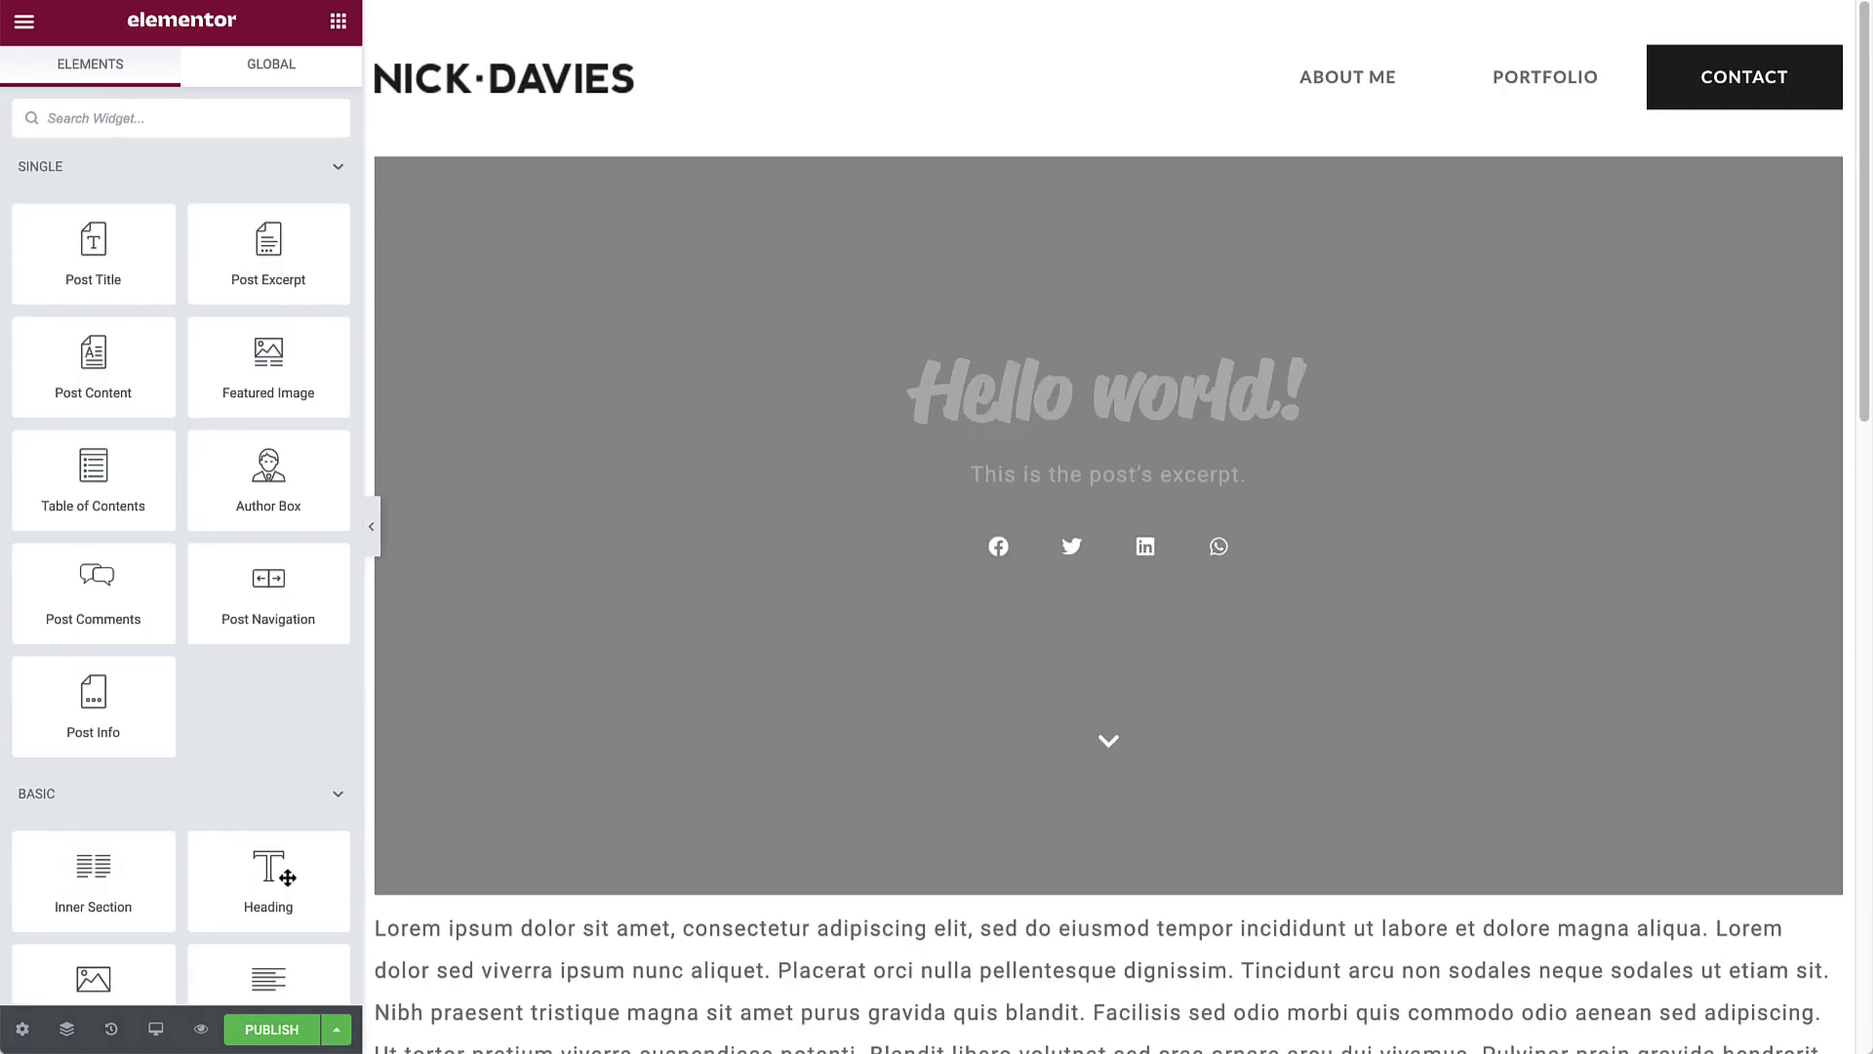
# - Label the Post Navigation links "Previous Project" and "Next Project" and set the arrows type to Chevron
pyautogui.scroll(-15, 1479, 546)
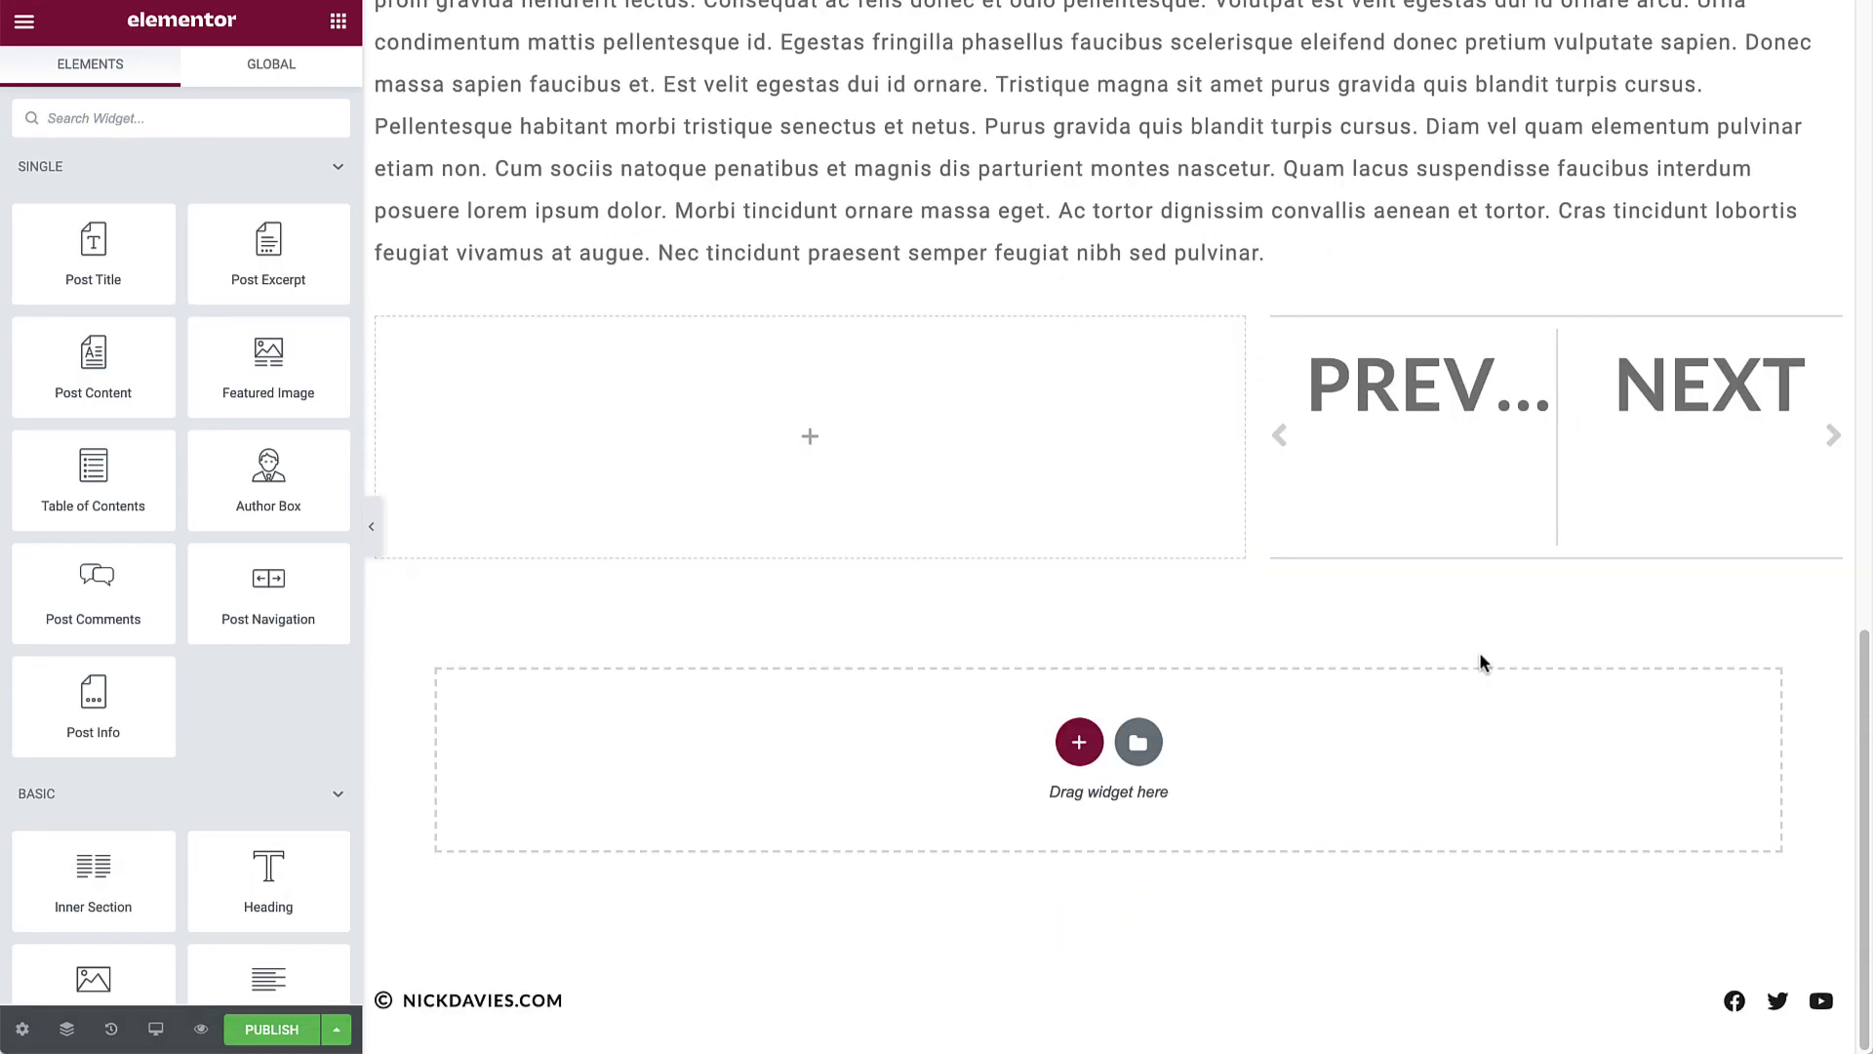
pyautogui.click(1670, 498)
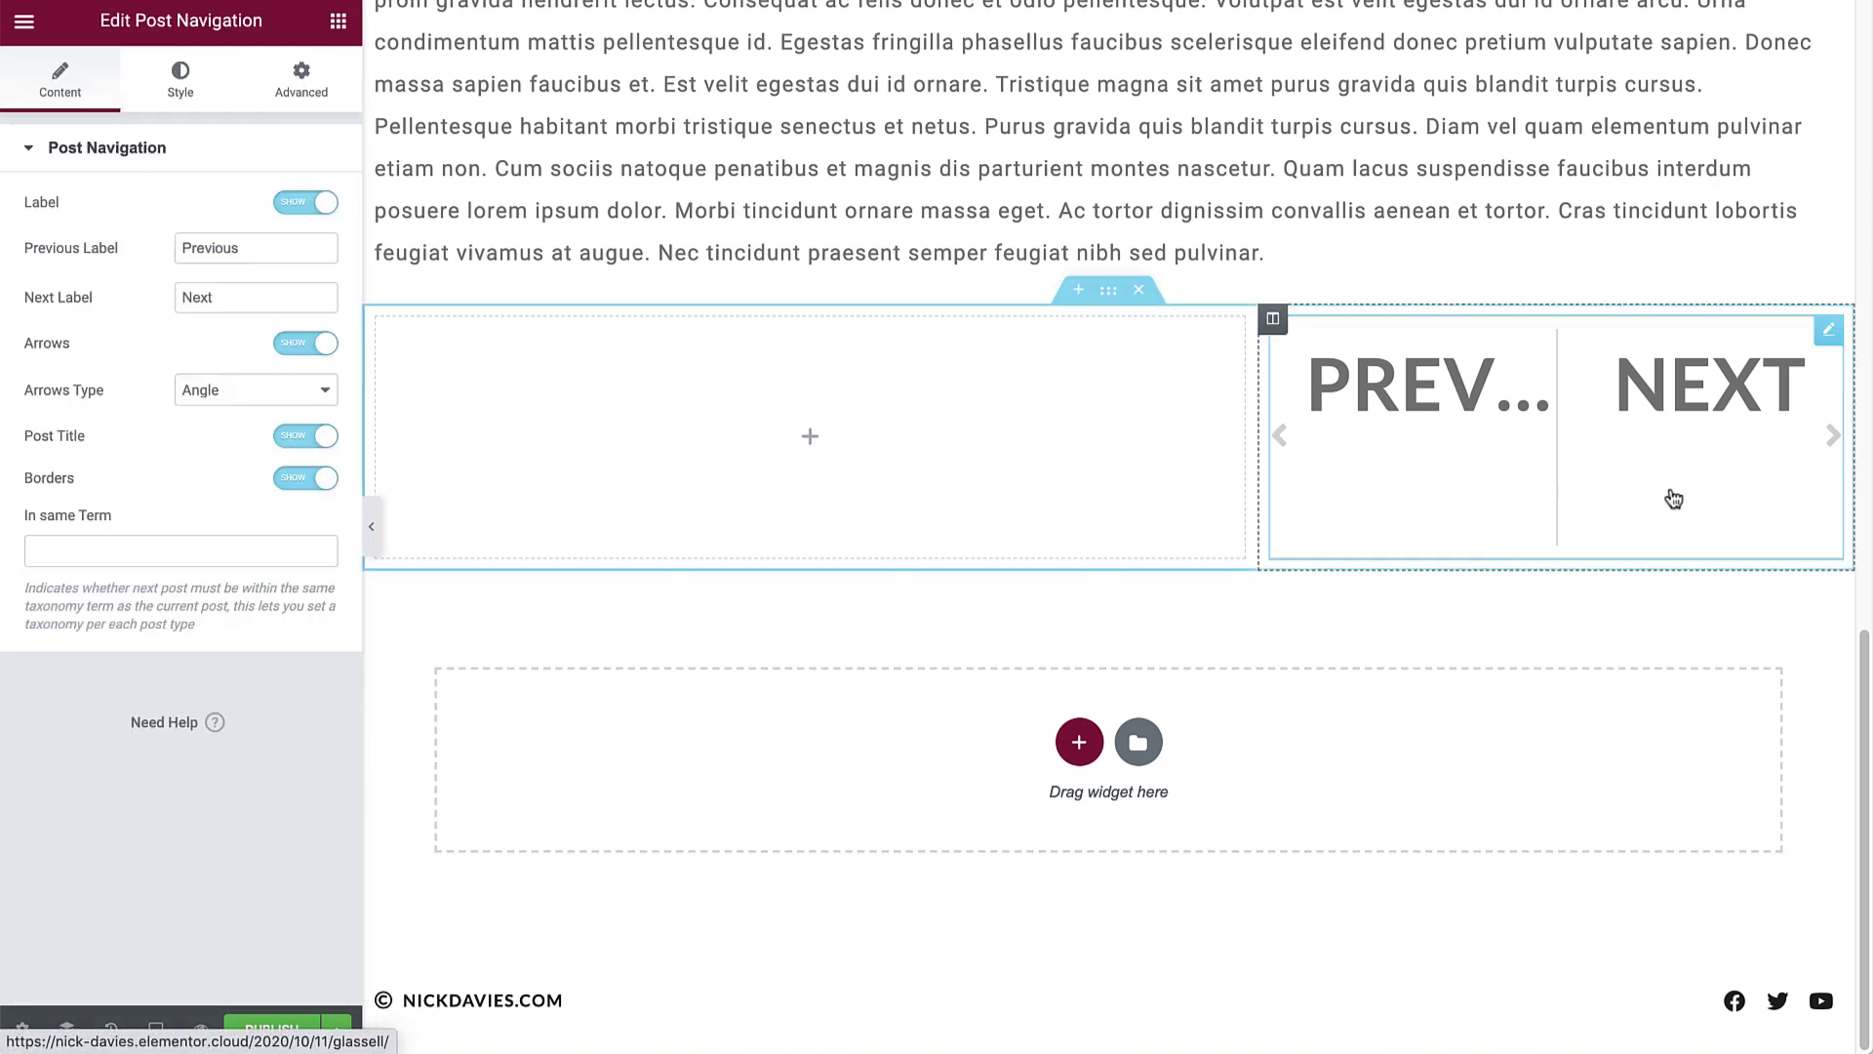
pyautogui.click(282, 256)
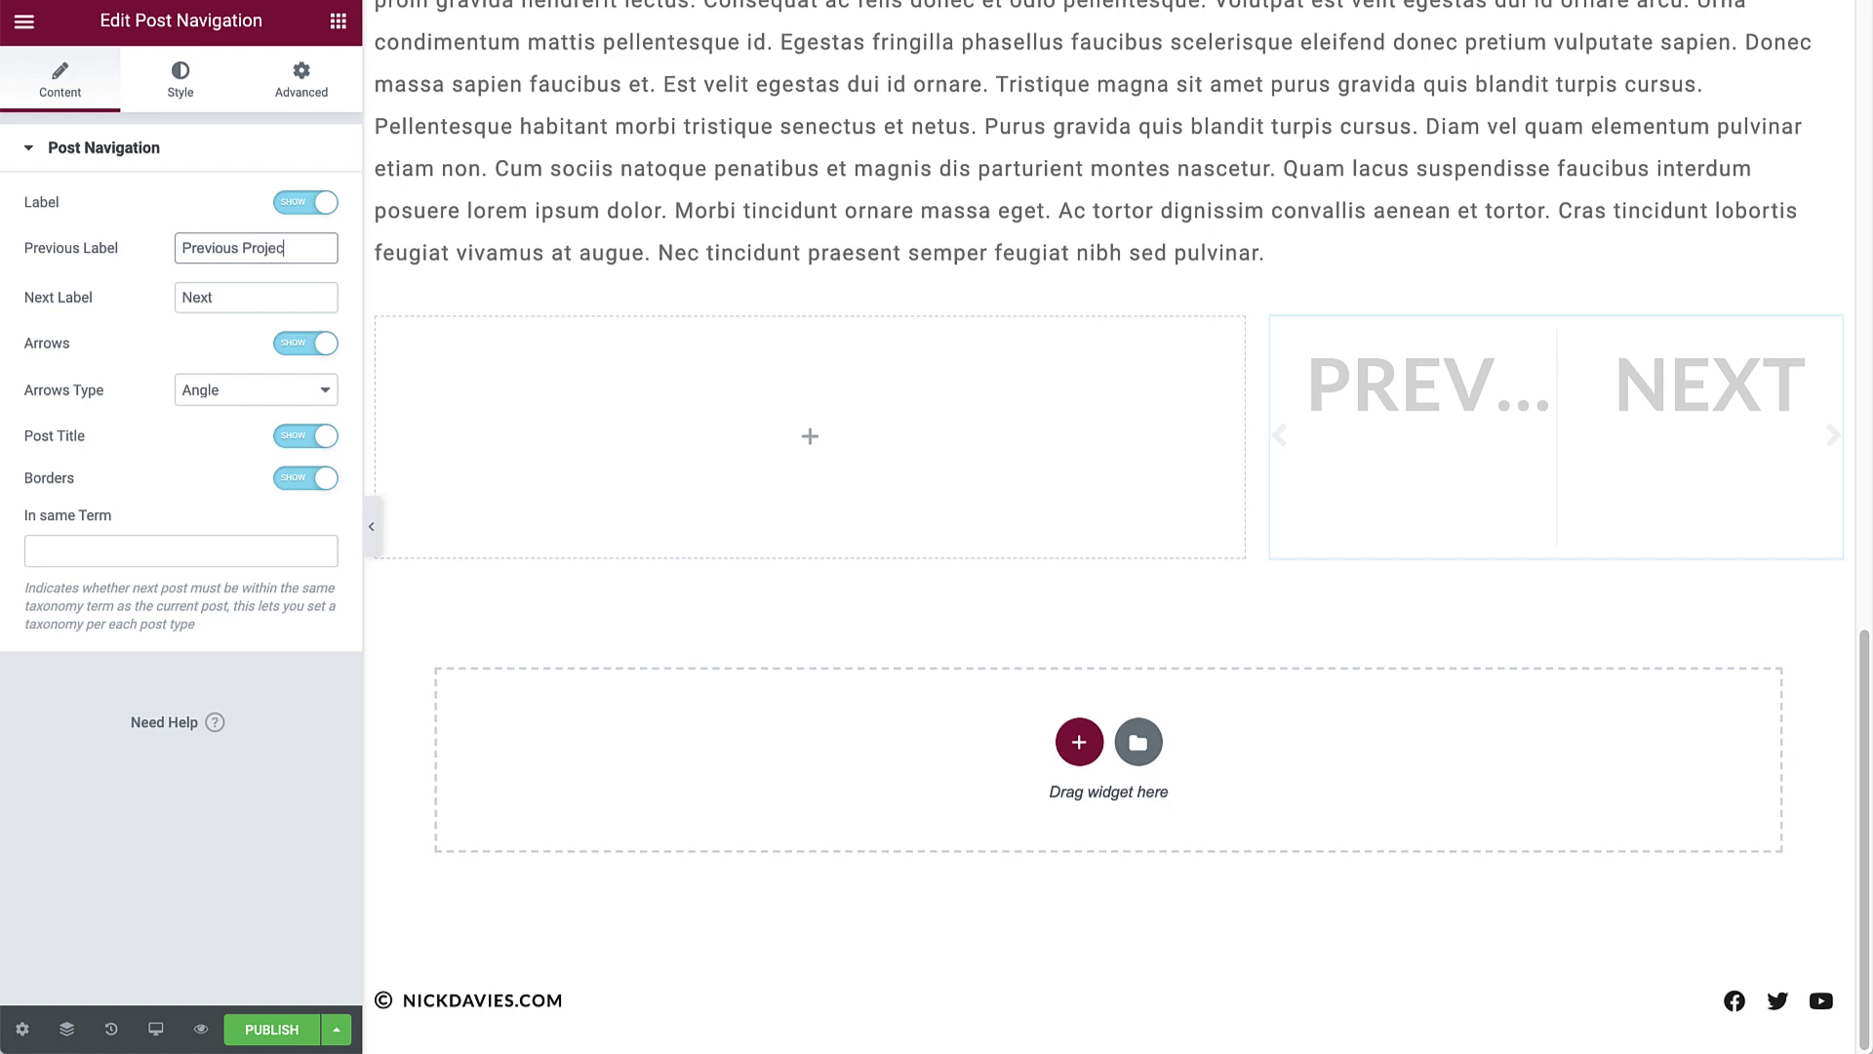
pyautogui.press('Tab')
pyautogui.press('Right')
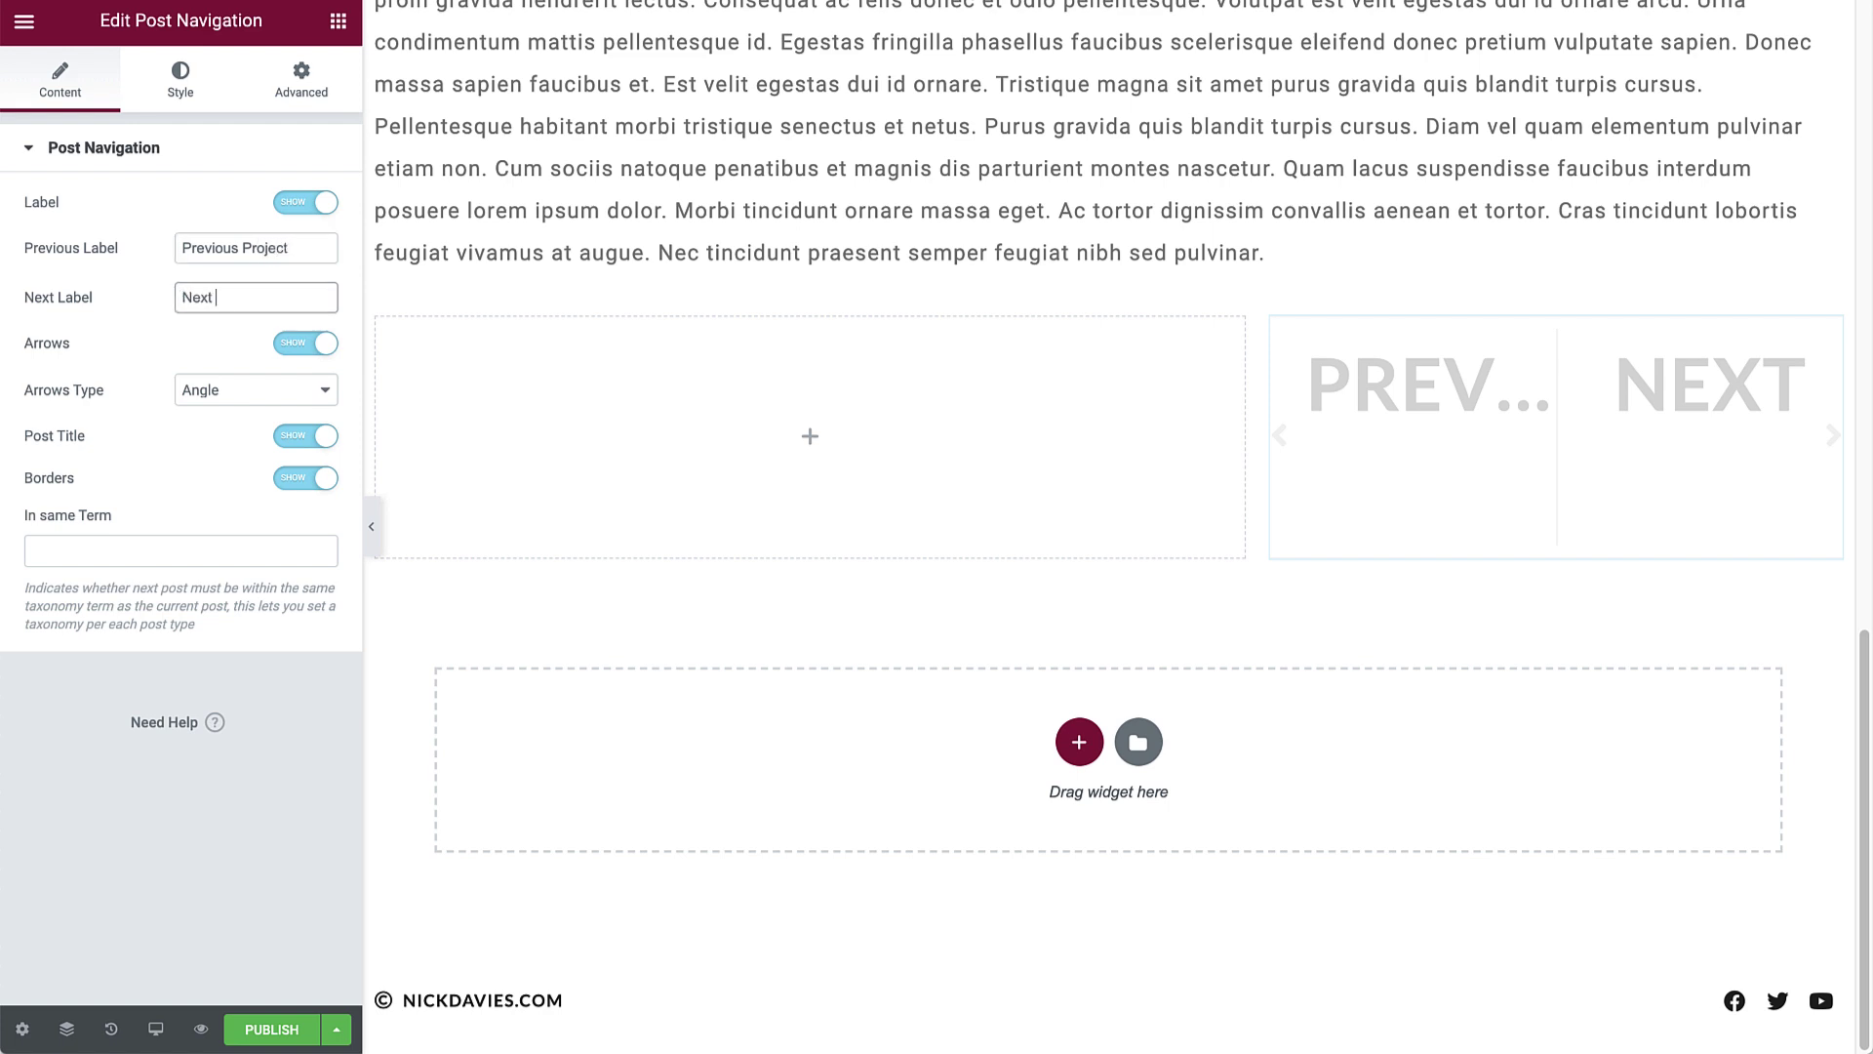
pyautogui.write('Project')
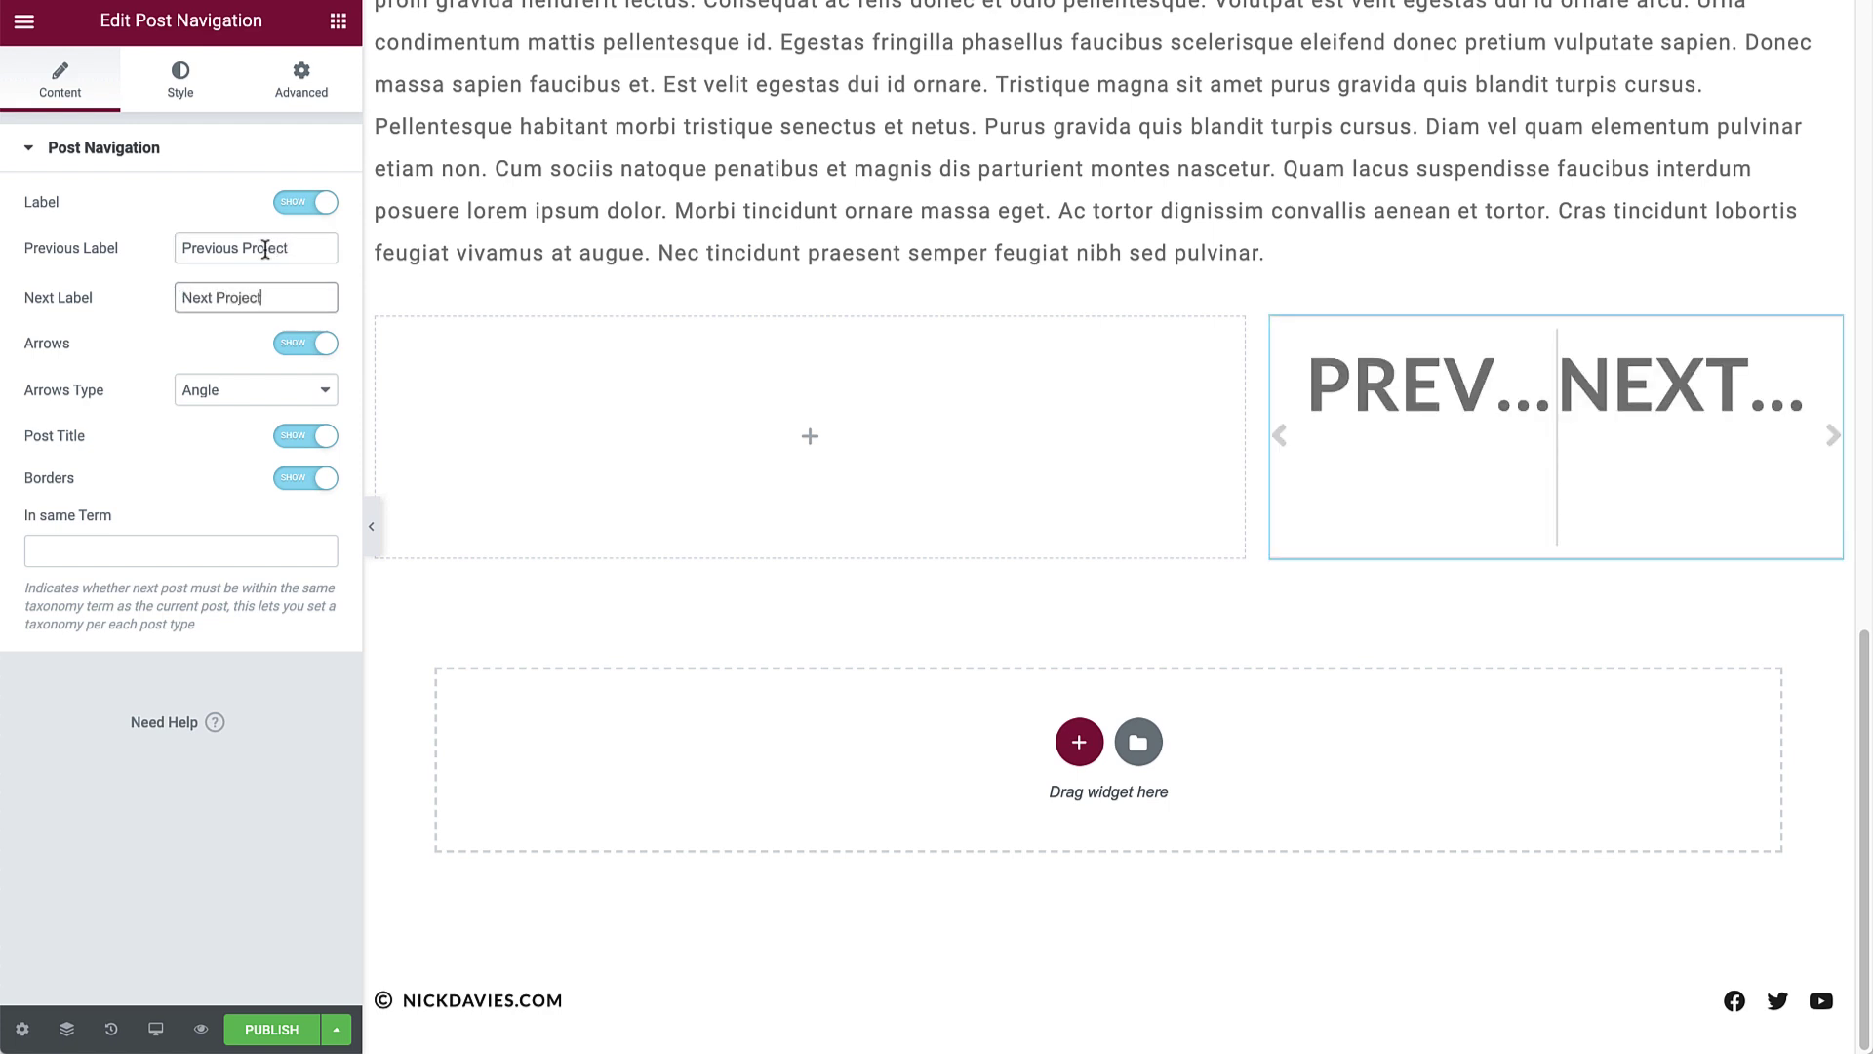
pyautogui.click(242, 390)
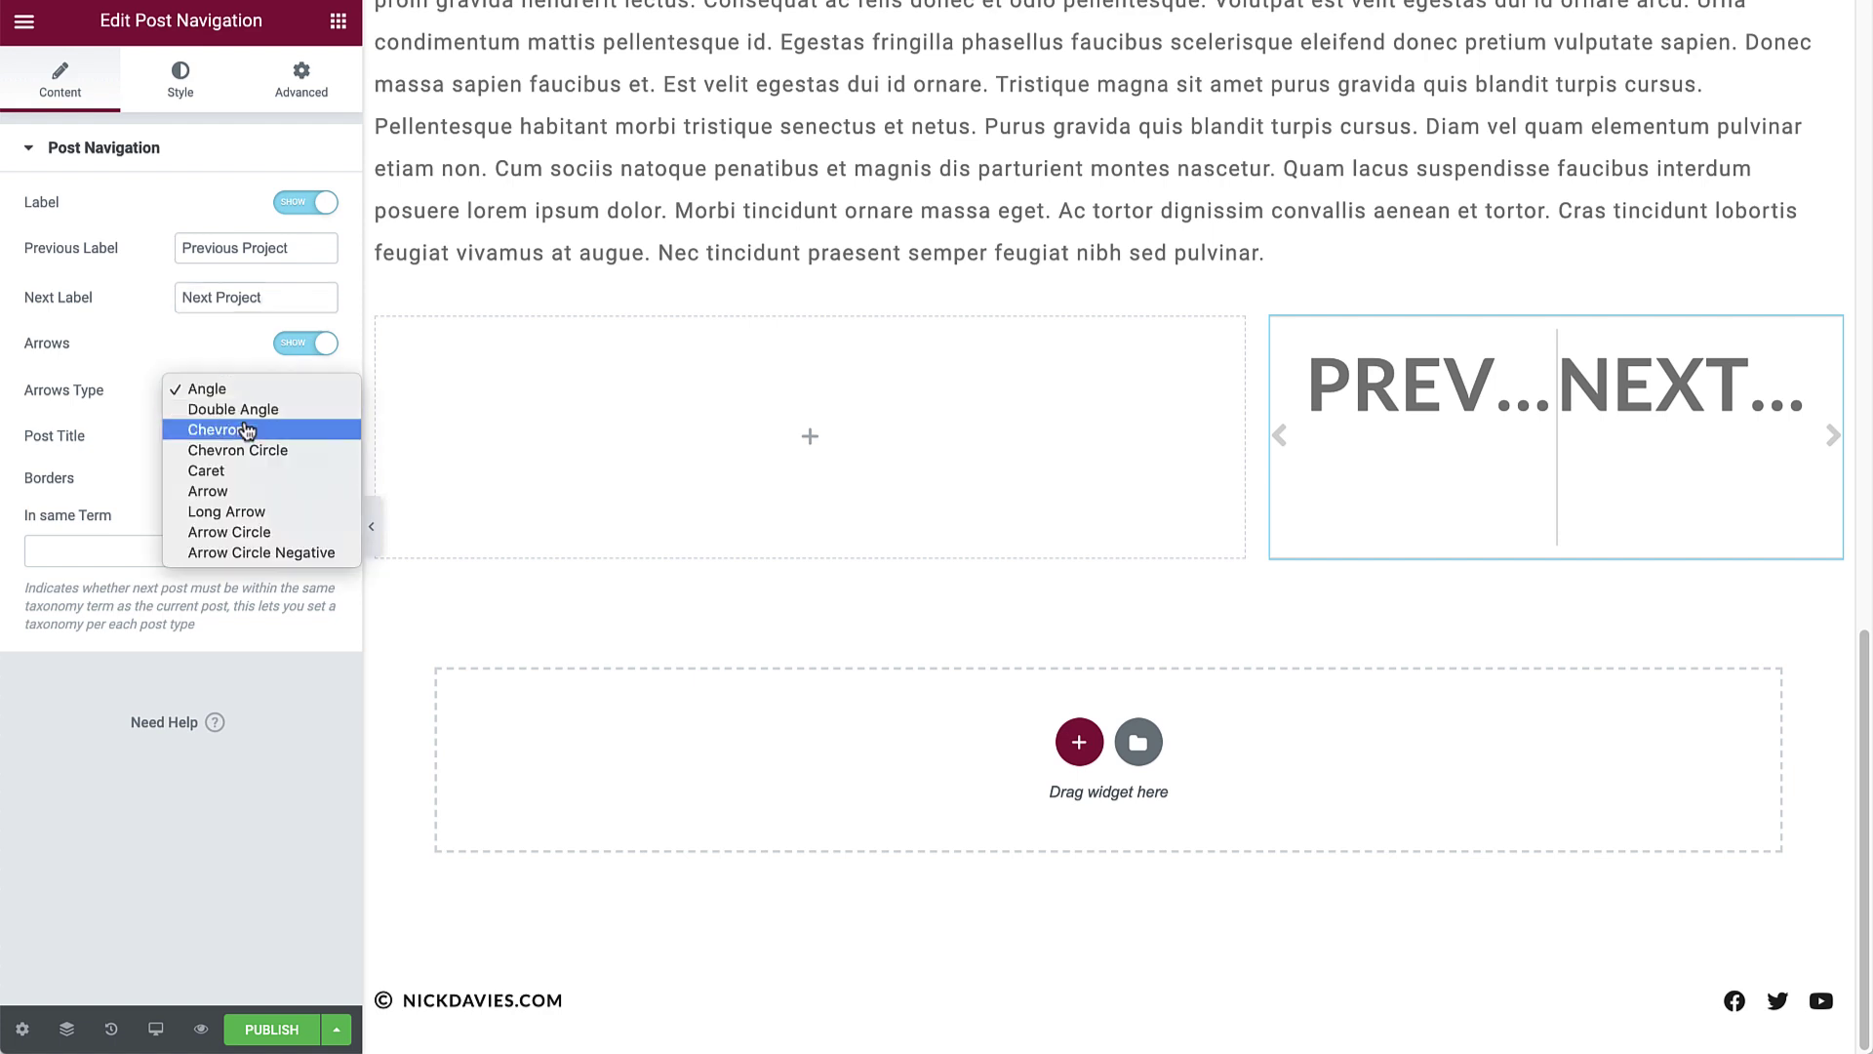
pyautogui.click(245, 431)
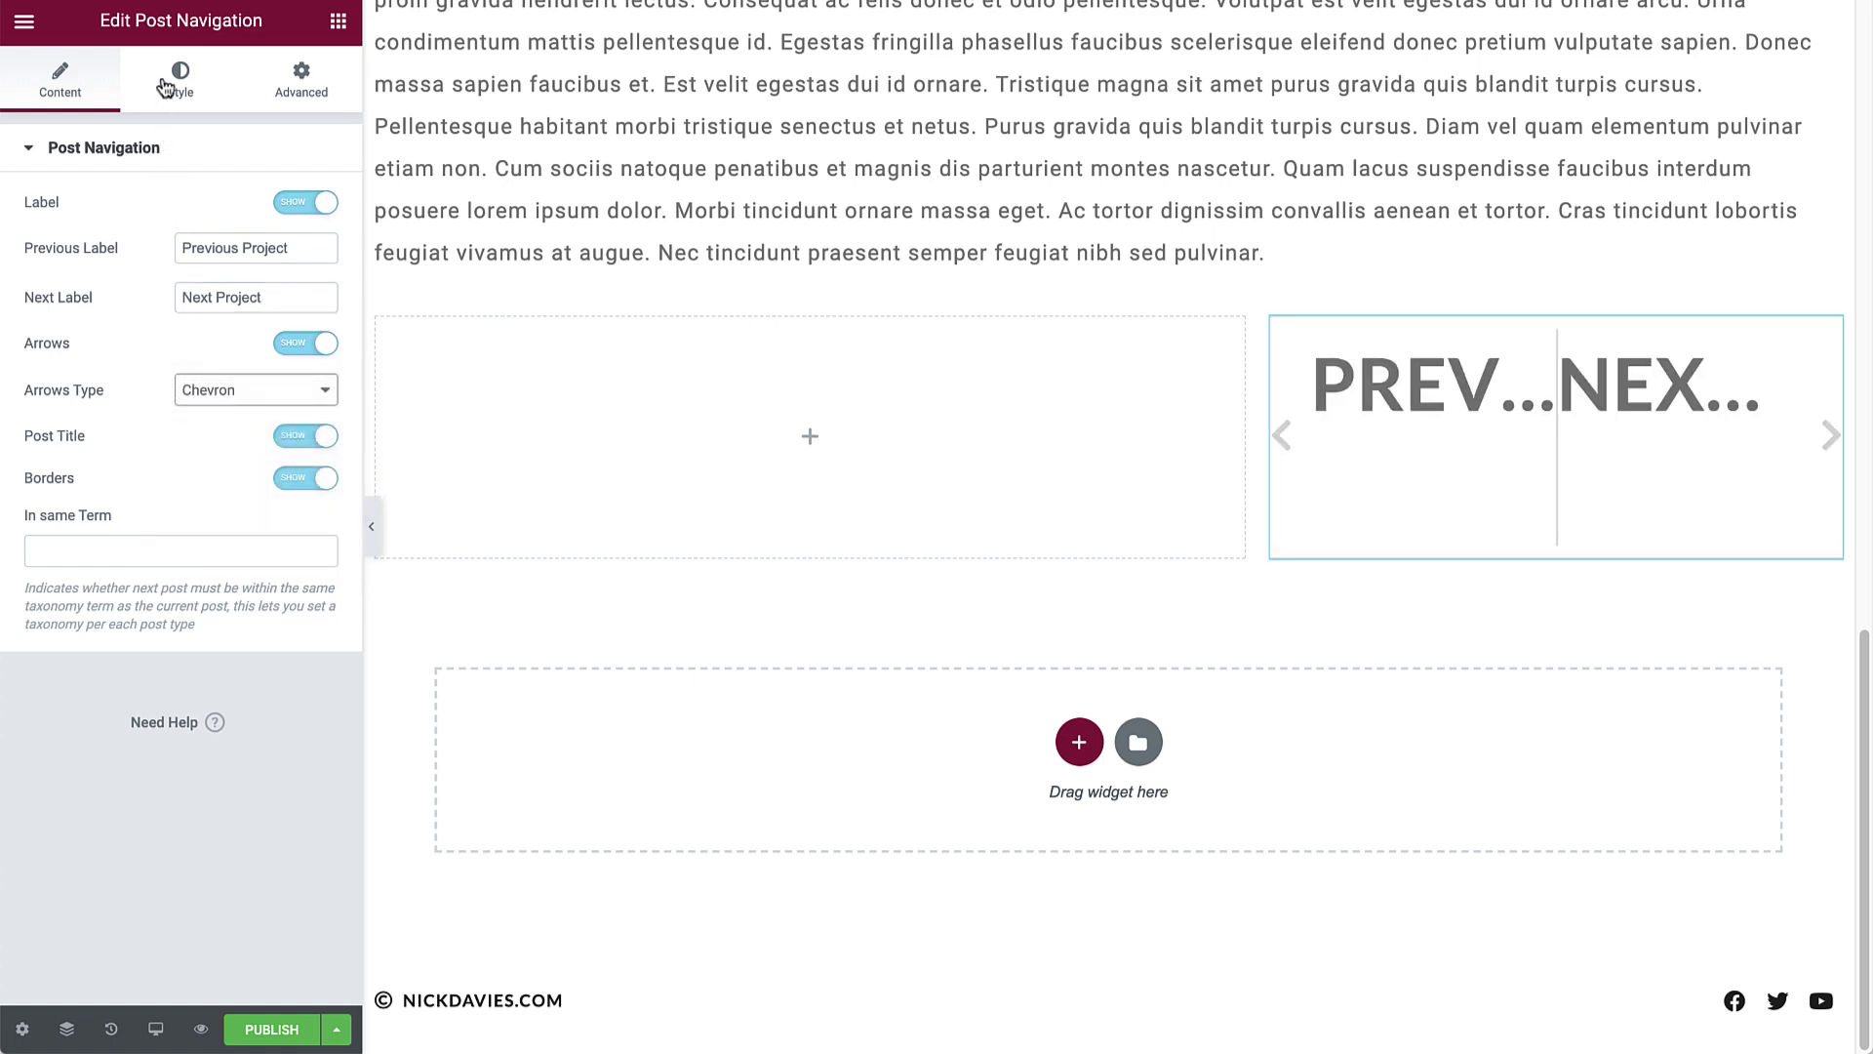
# - Set the Post Navigation labels' color to the global Accent and apply a global typography preset to them
pyautogui.click(164, 88)
pyautogui.click(288, 257)
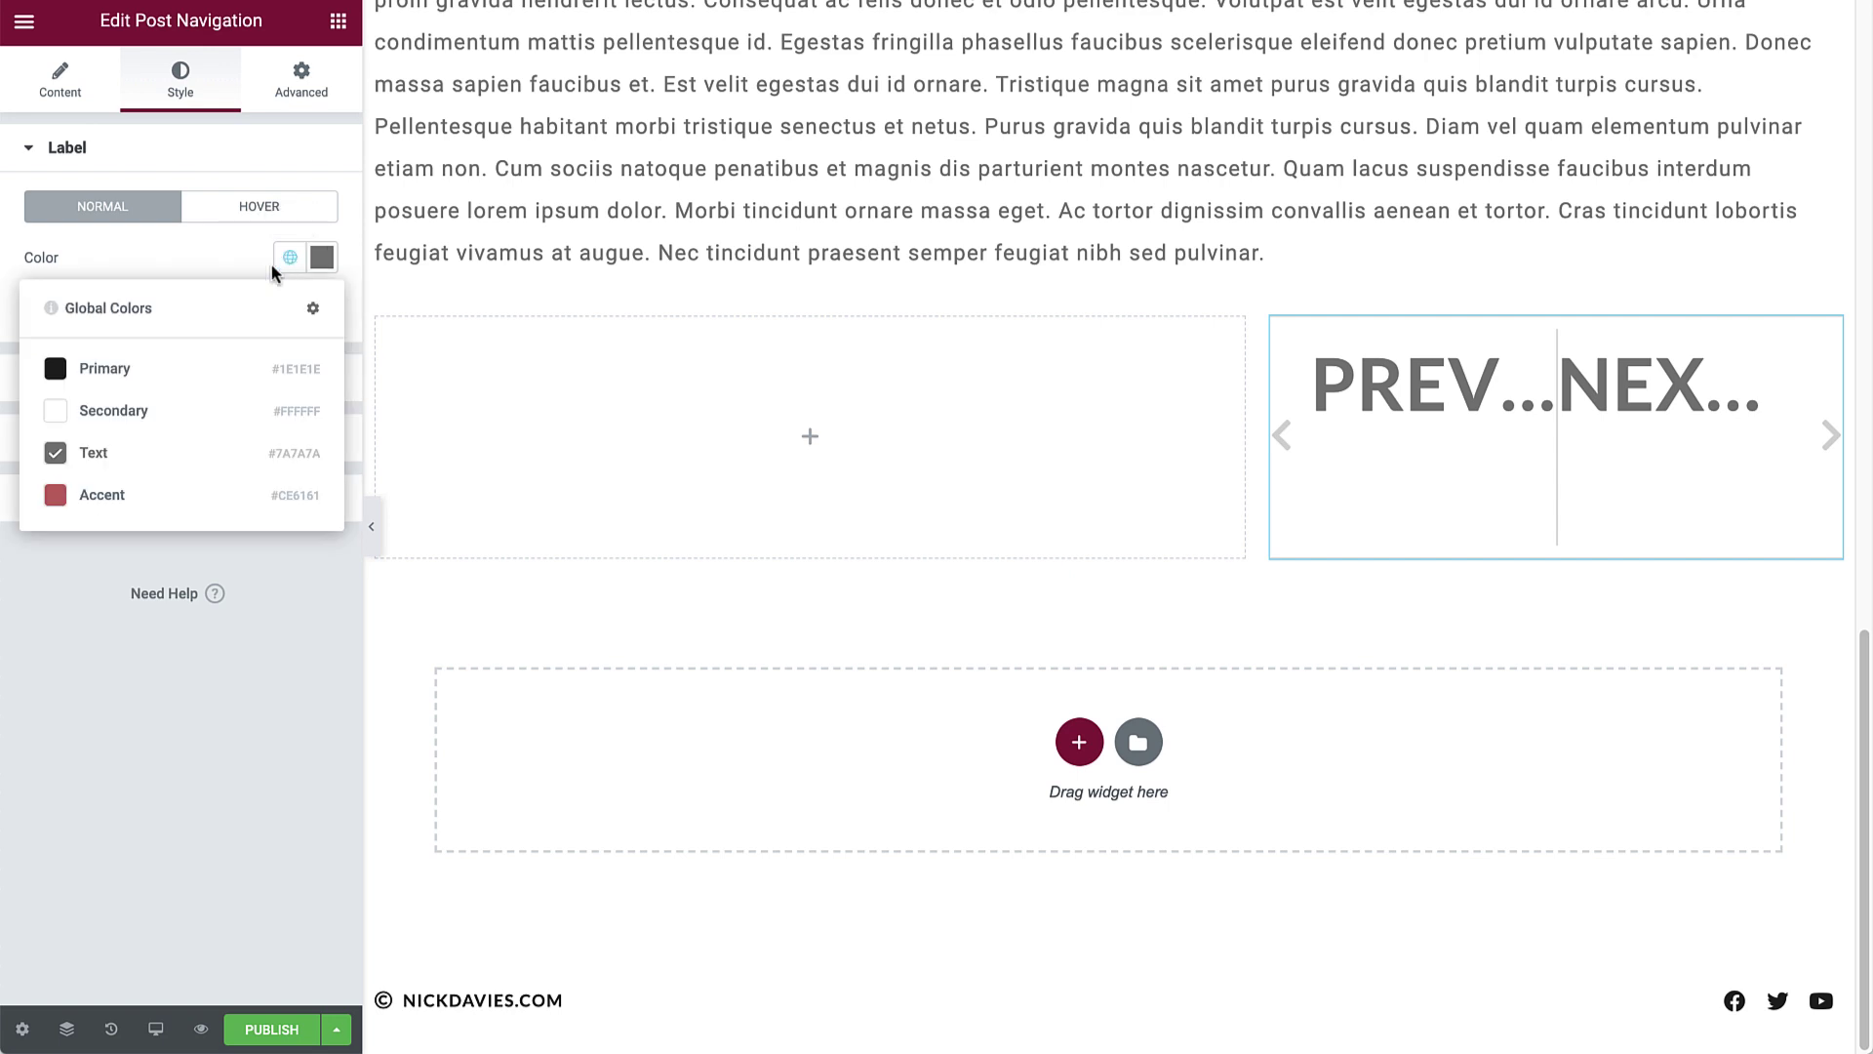
pyautogui.click(159, 487)
pyautogui.click(279, 316)
pyautogui.click(146, 627)
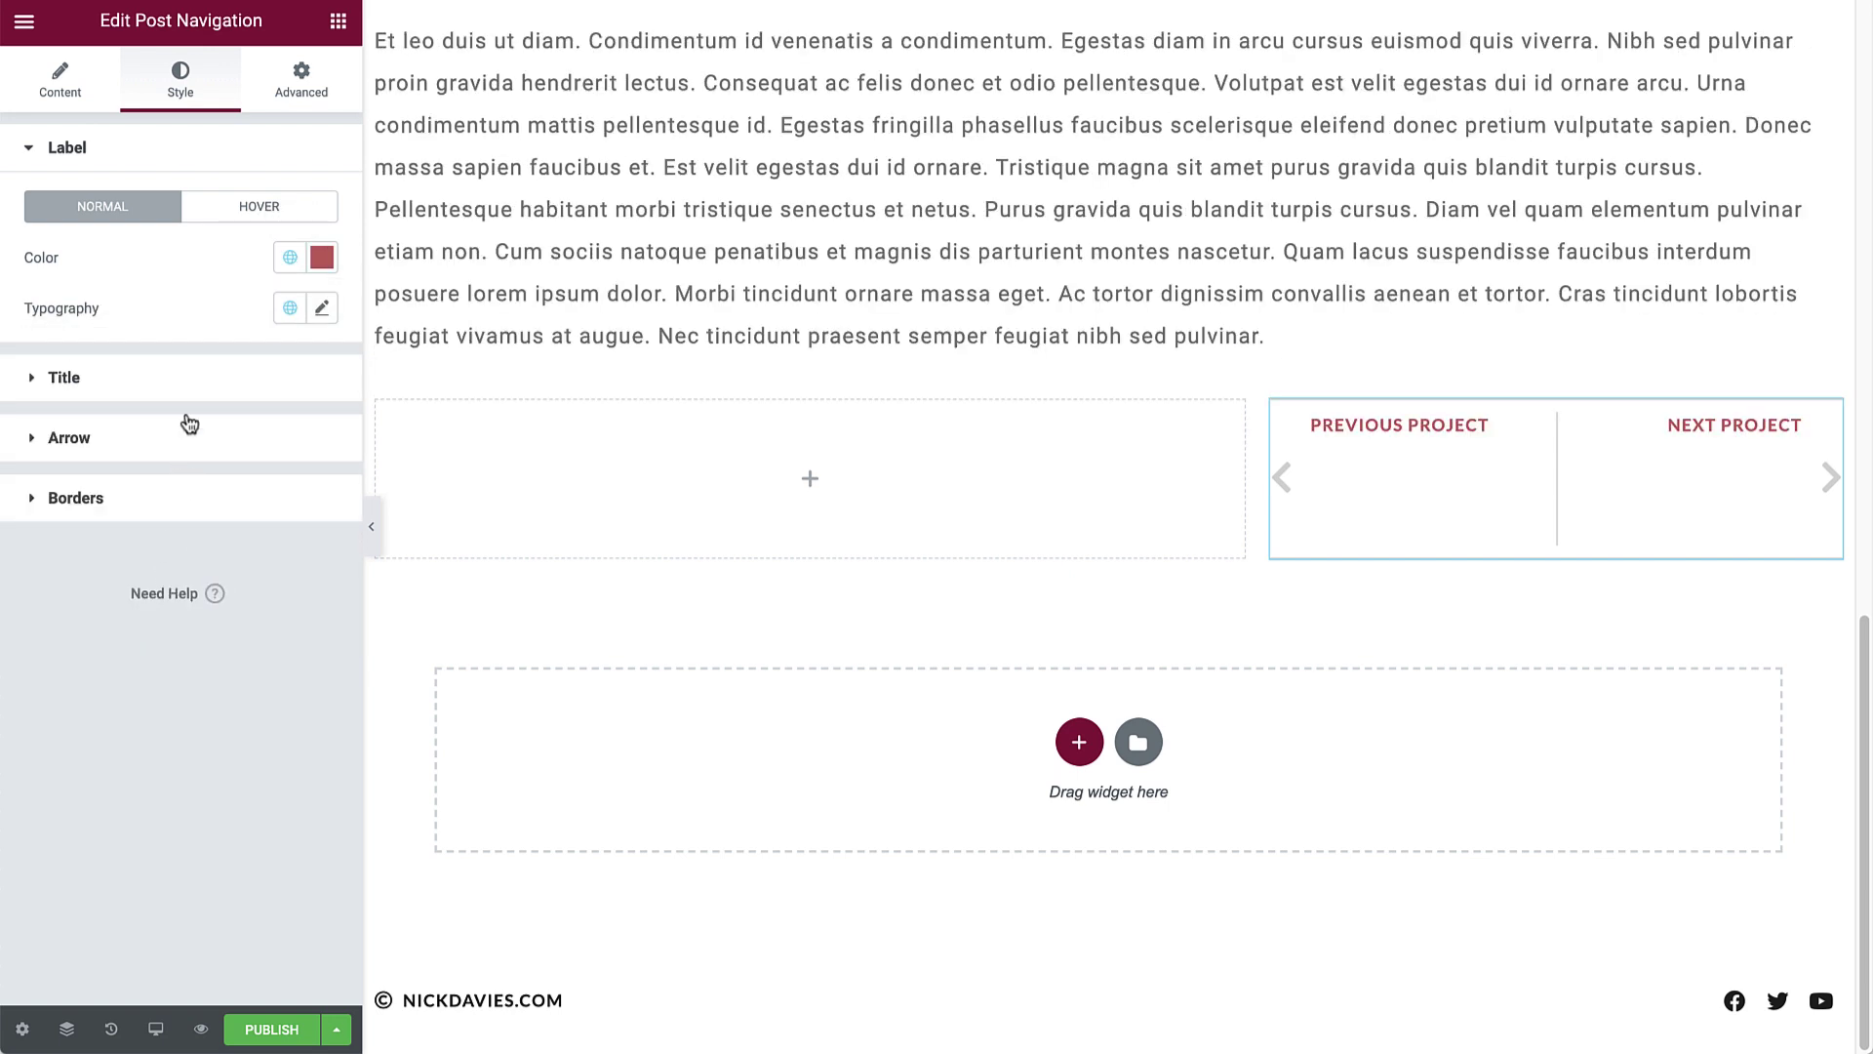
# - Style the Post Navigation titles with the global Primary color and the Accent Text global font
pyautogui.click(186, 434)
pyautogui.click(290, 317)
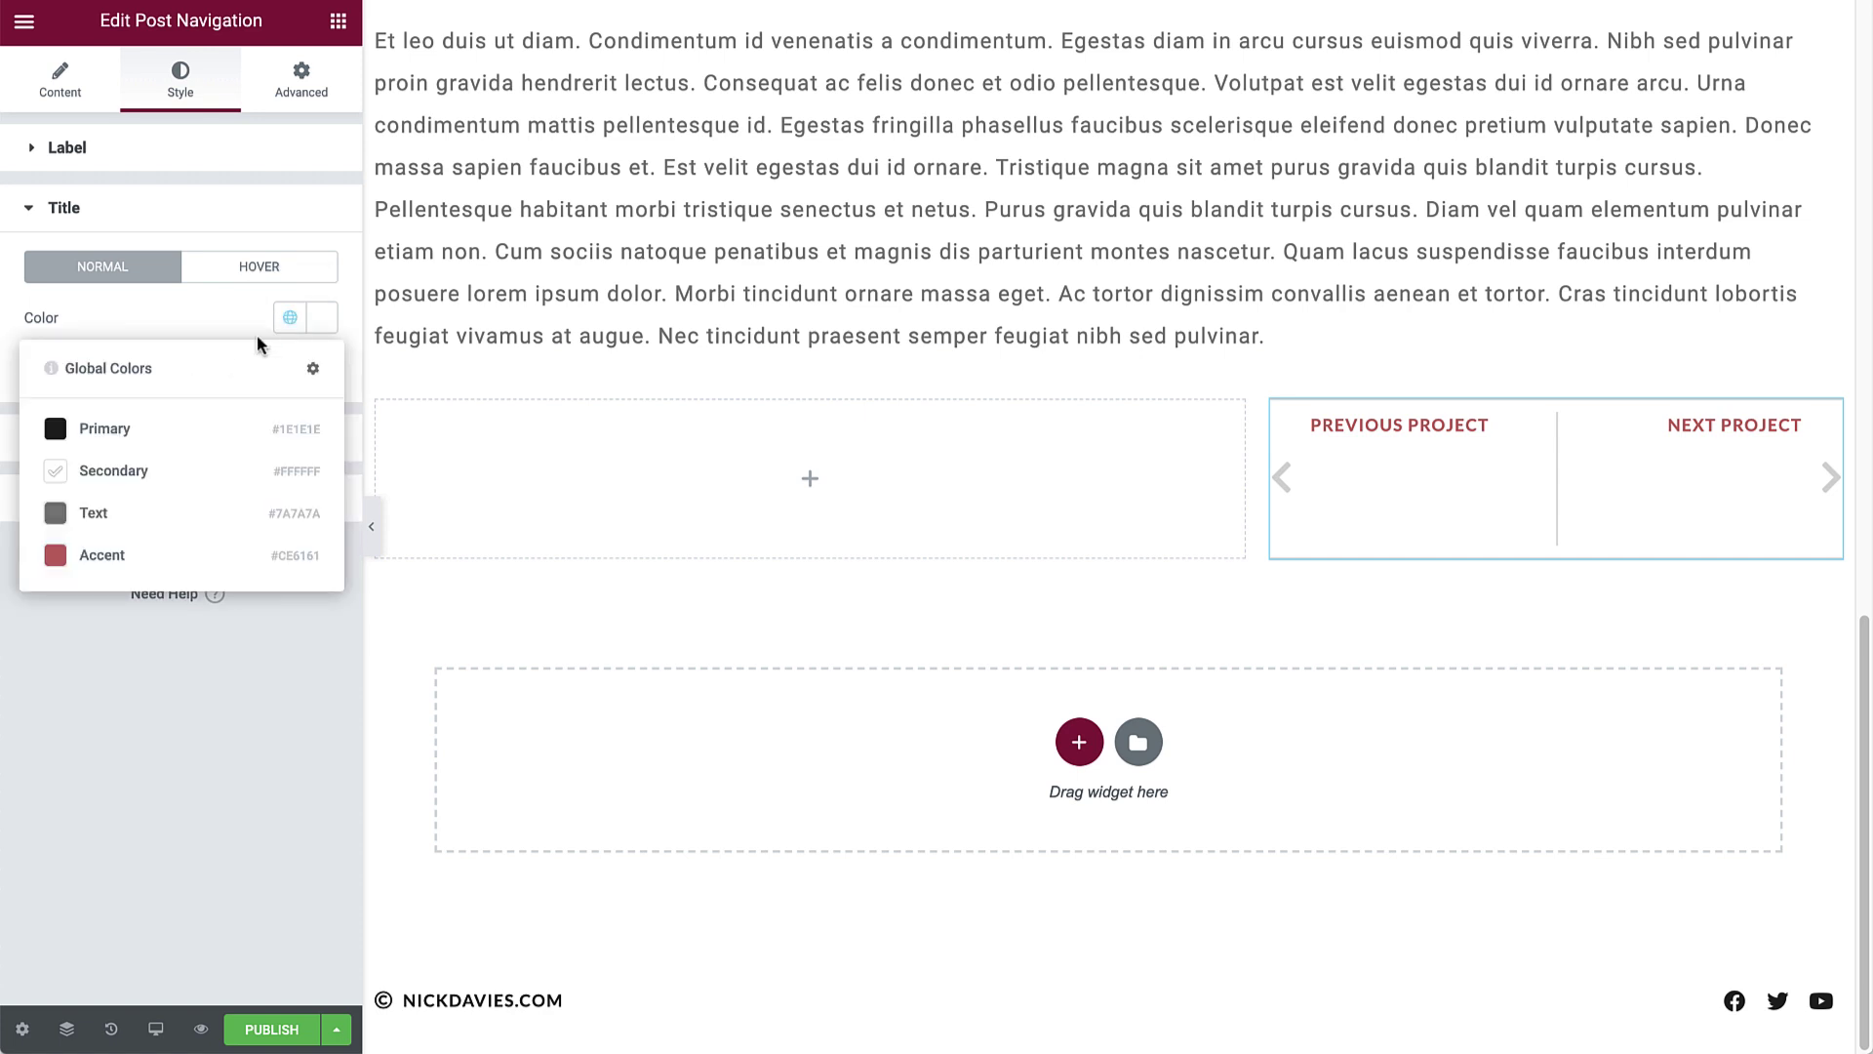
pyautogui.click(169, 427)
pyautogui.click(288, 368)
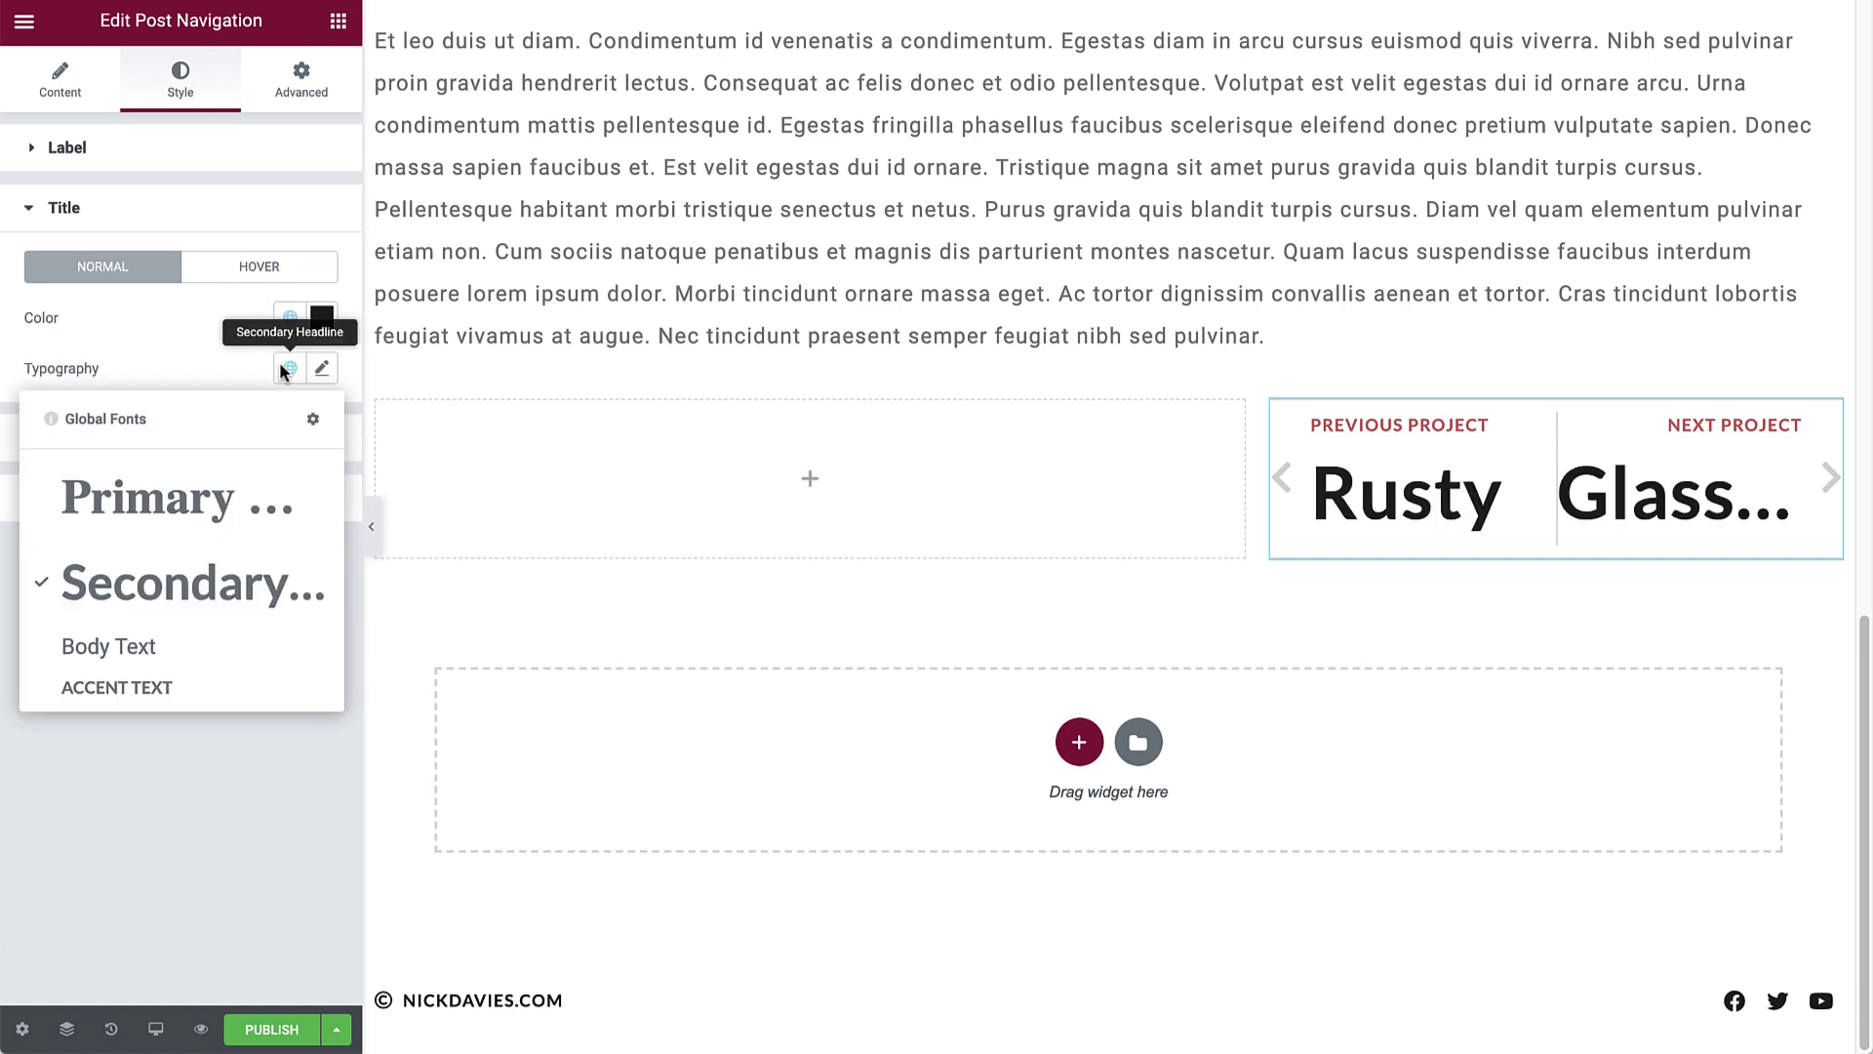
pyautogui.click(127, 673)
# - Style the Post Navigation arrows with the global Accent color, a size of 20 and a gap of 24
pyautogui.click(182, 439)
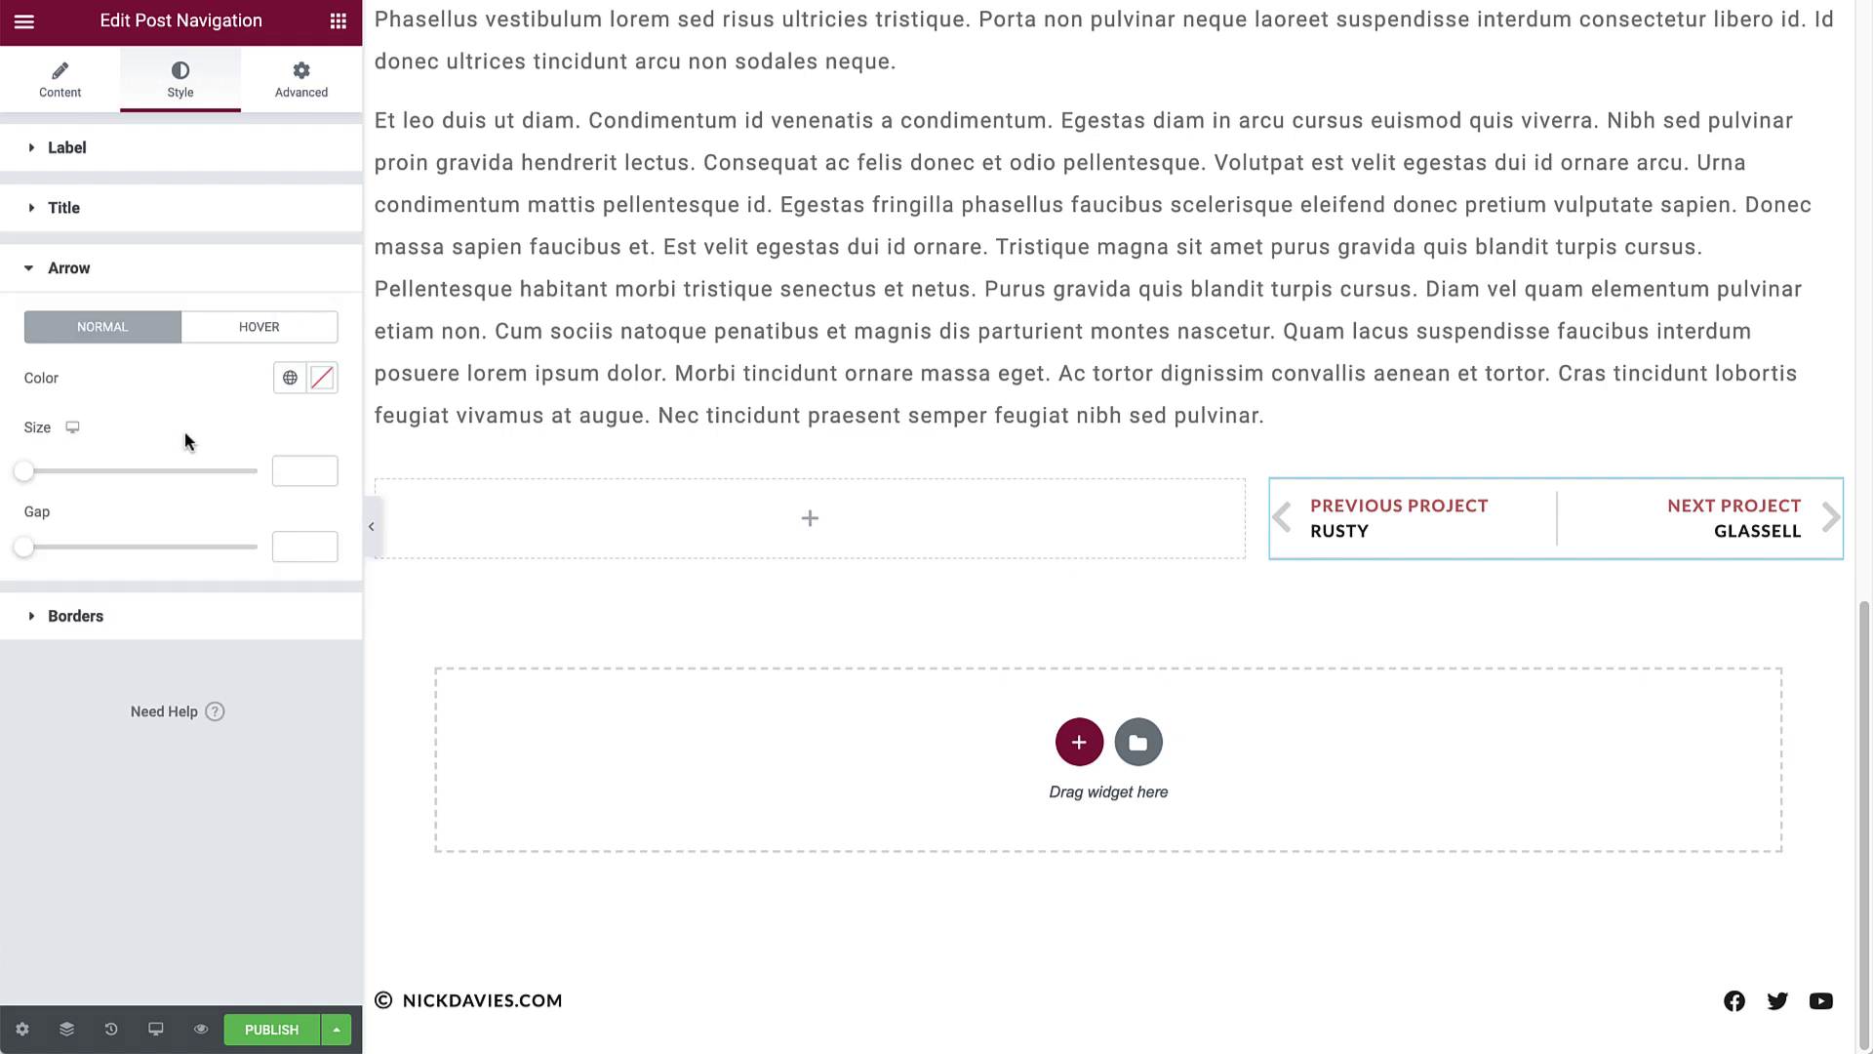
pyautogui.click(289, 377)
pyautogui.click(151, 620)
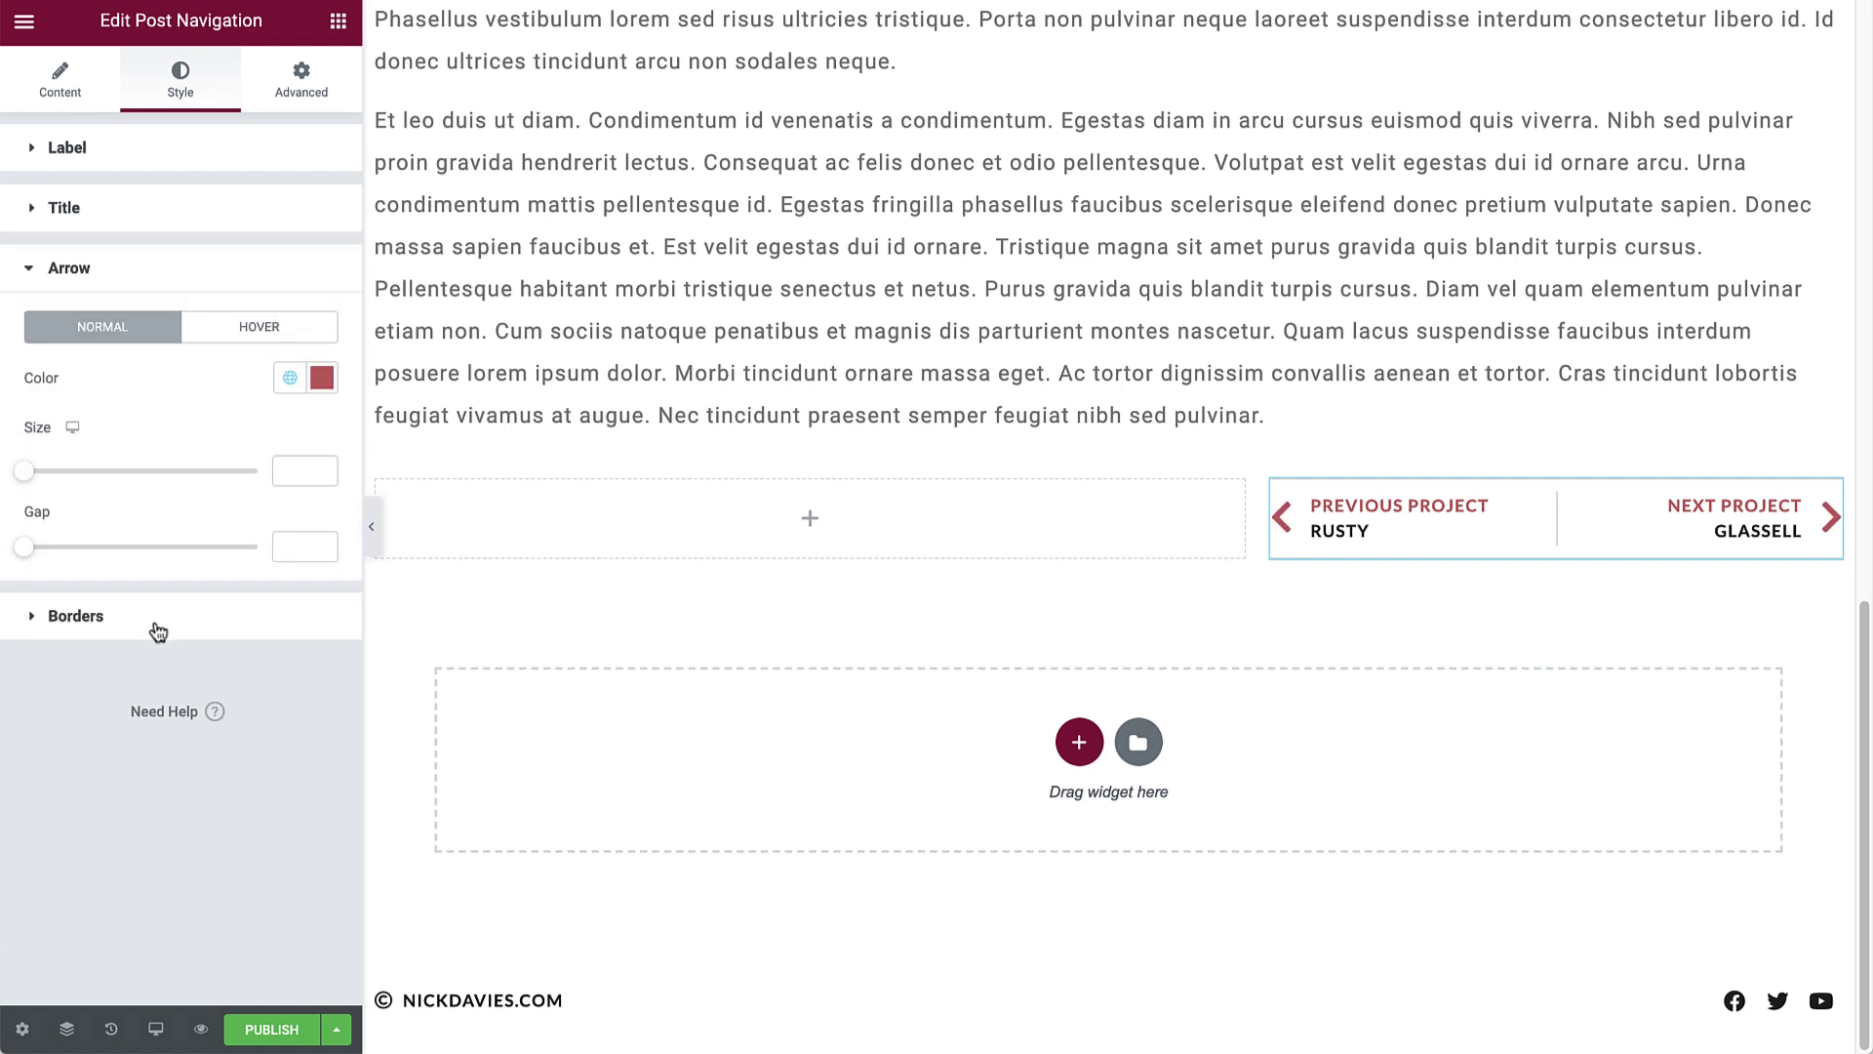
pyautogui.click(293, 474)
pyautogui.write('20')
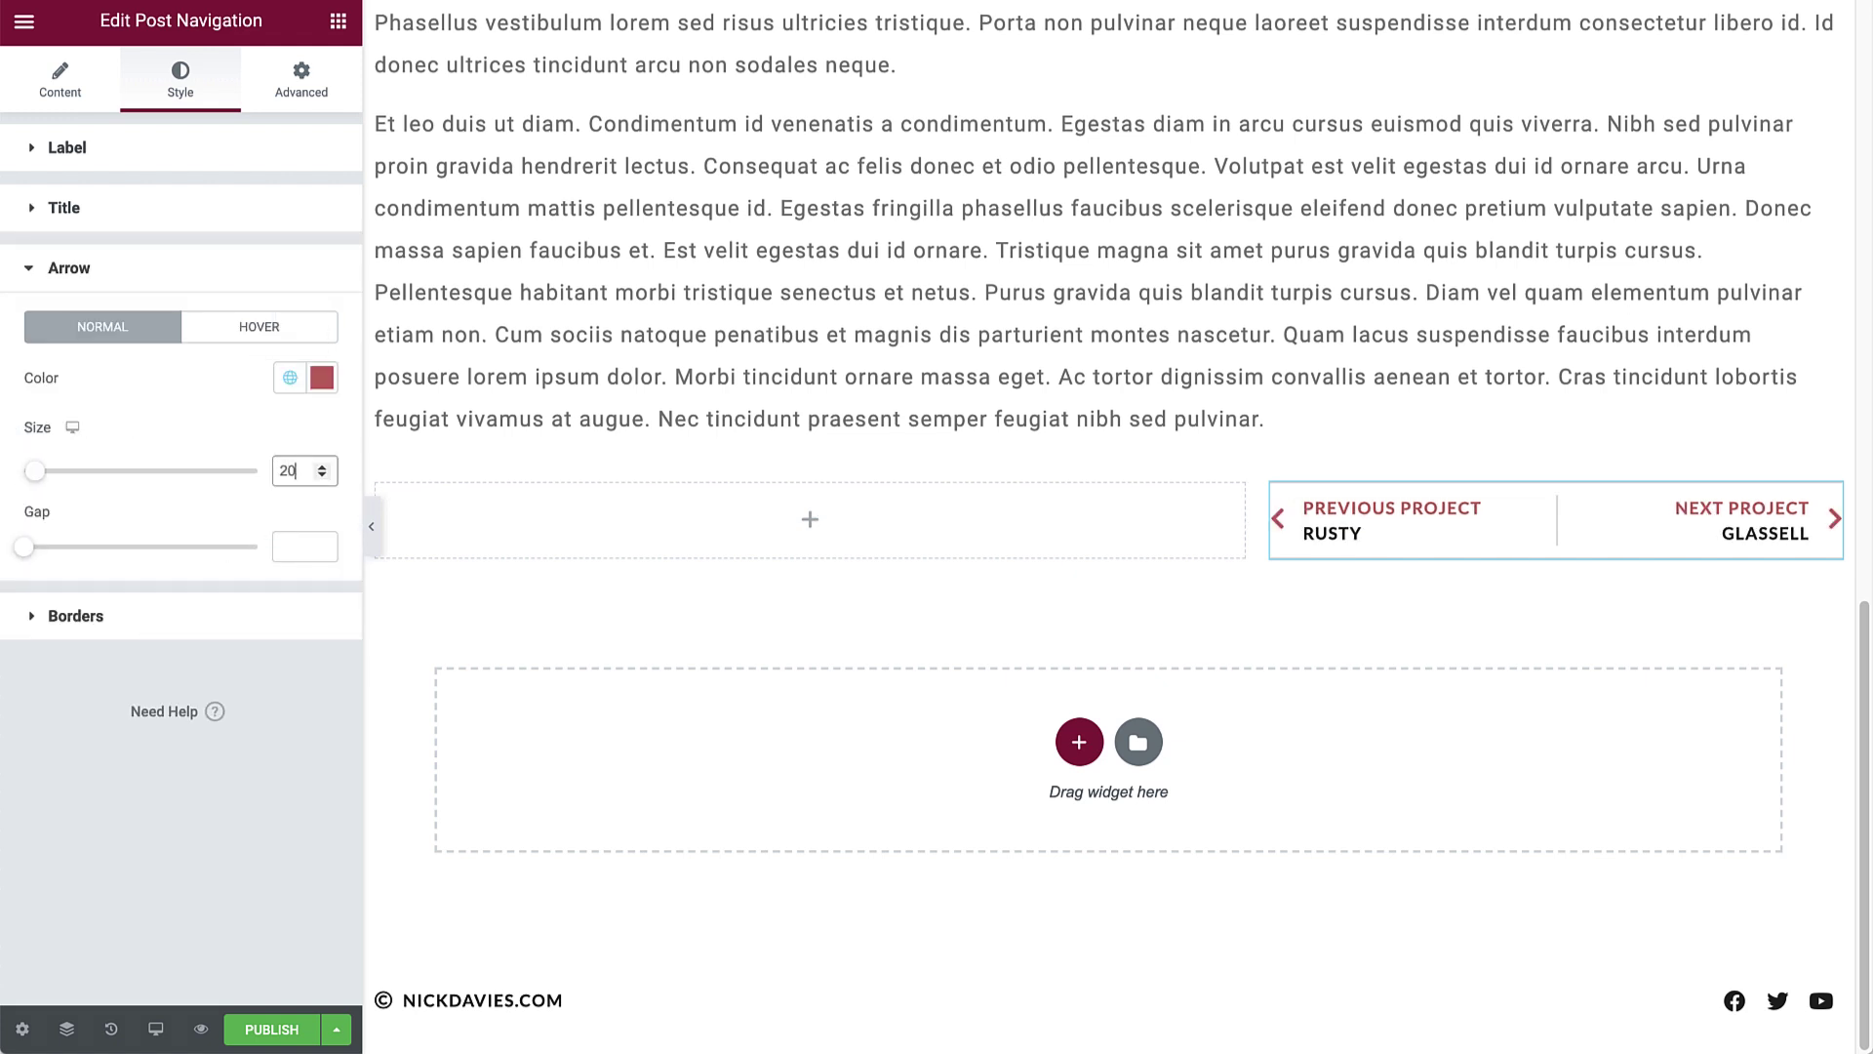
pyautogui.click(303, 554)
pyautogui.write('24')
# - Set the Post Navigation borders' color to the global Accent
pyautogui.click(246, 604)
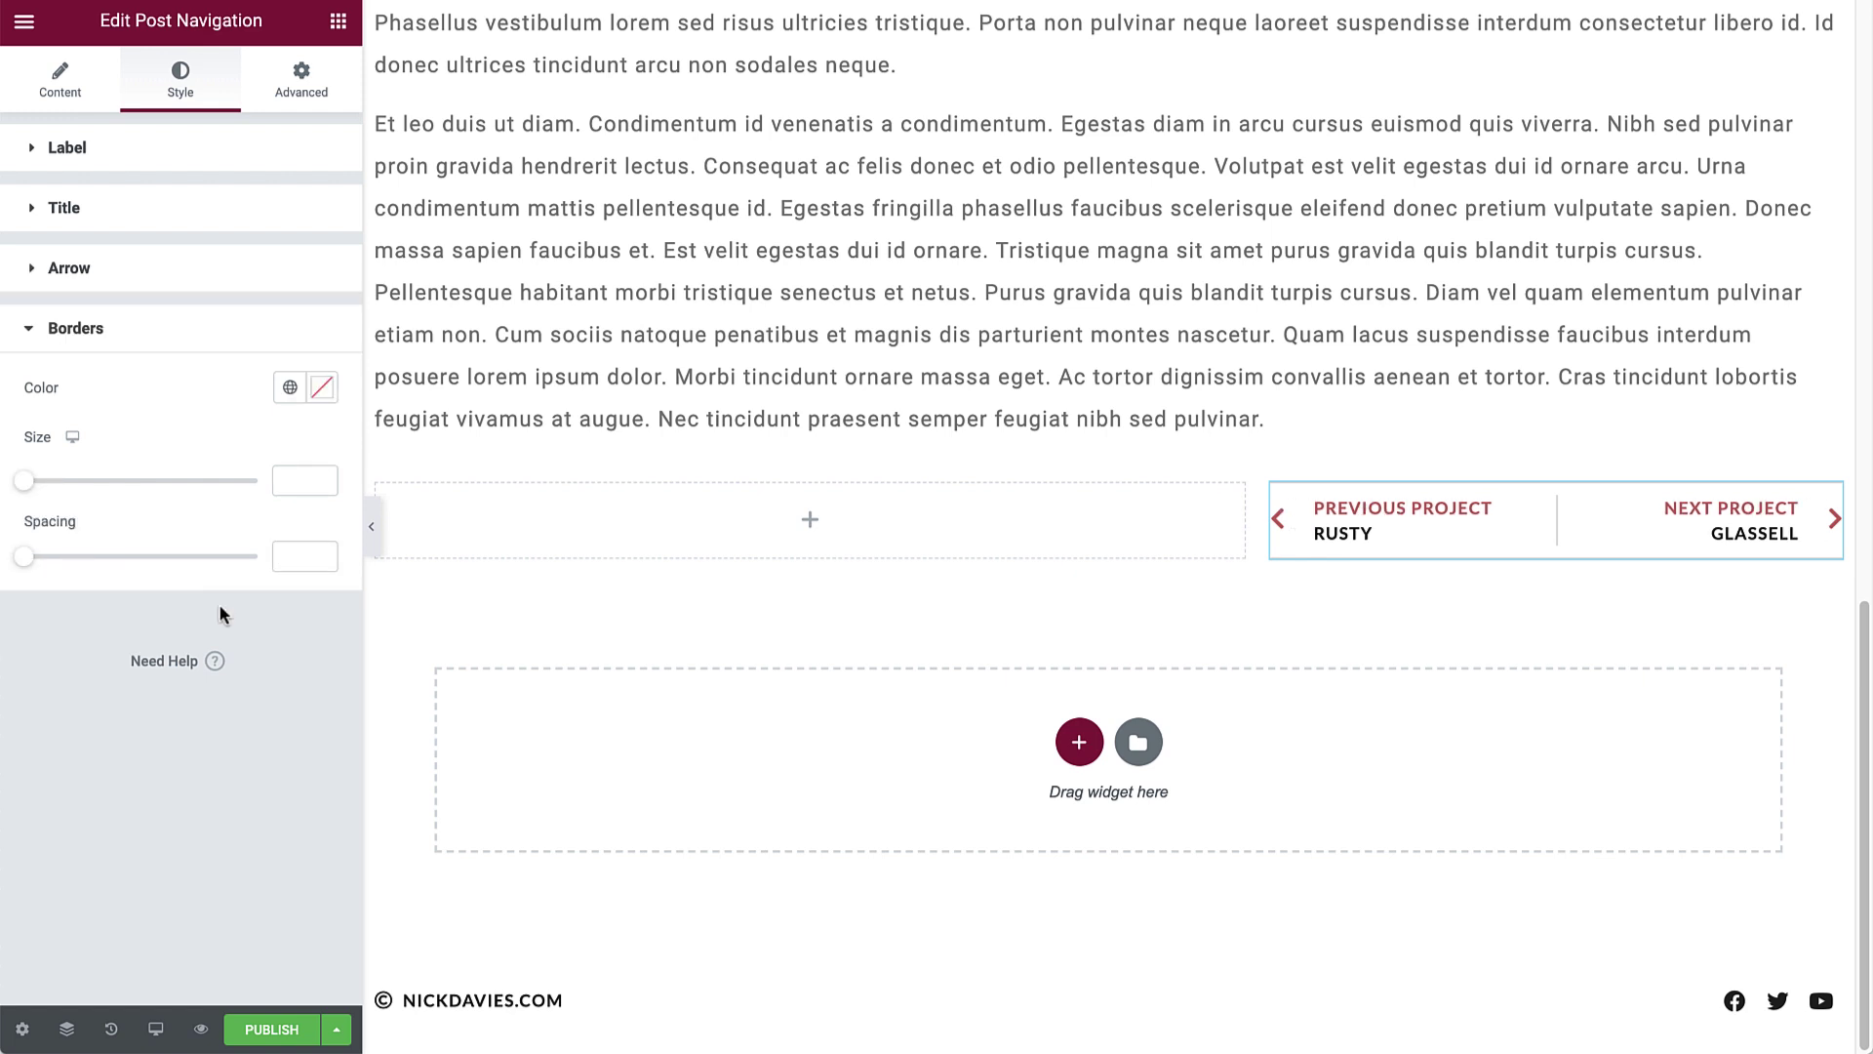
pyautogui.click(290, 388)
pyautogui.click(140, 626)
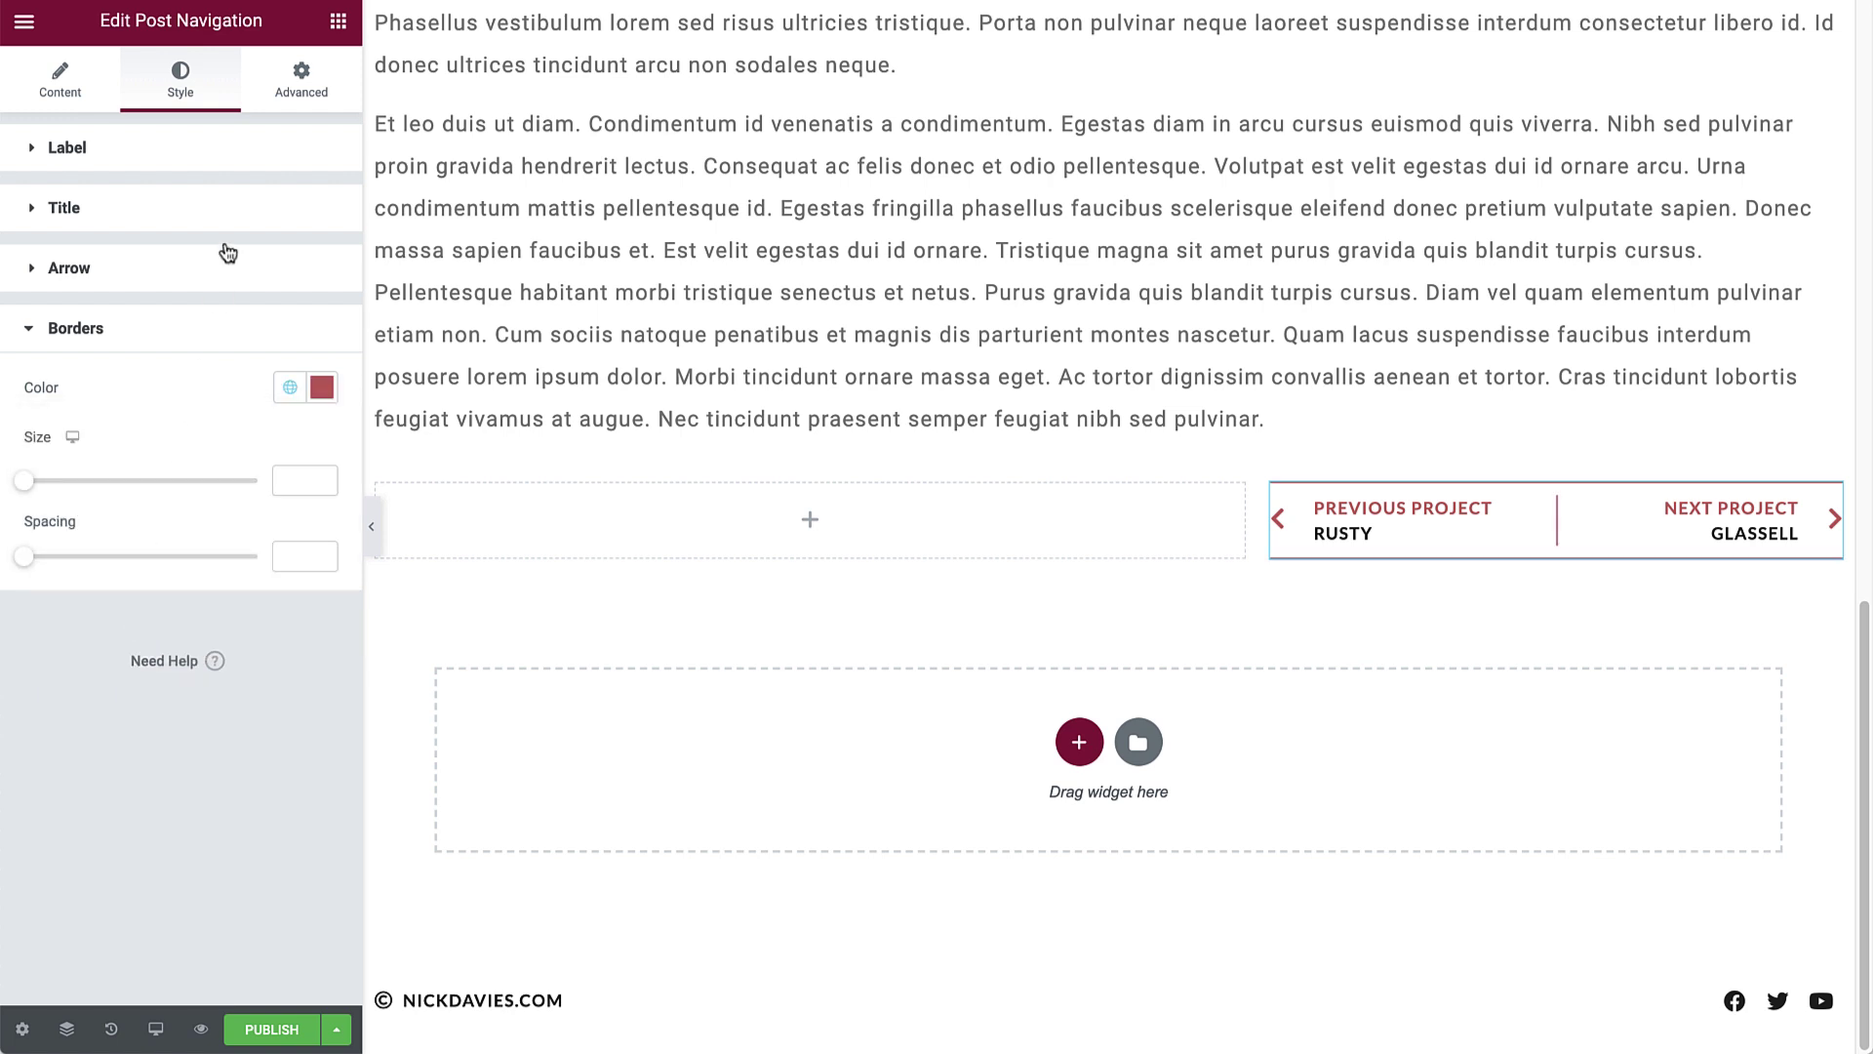
# - Give the Post Navigation widget a top padding of 20 px, leaving the other sides at 0
pyautogui.click(310, 88)
pyautogui.doubleClick(46, 361)
pyautogui.write('20')
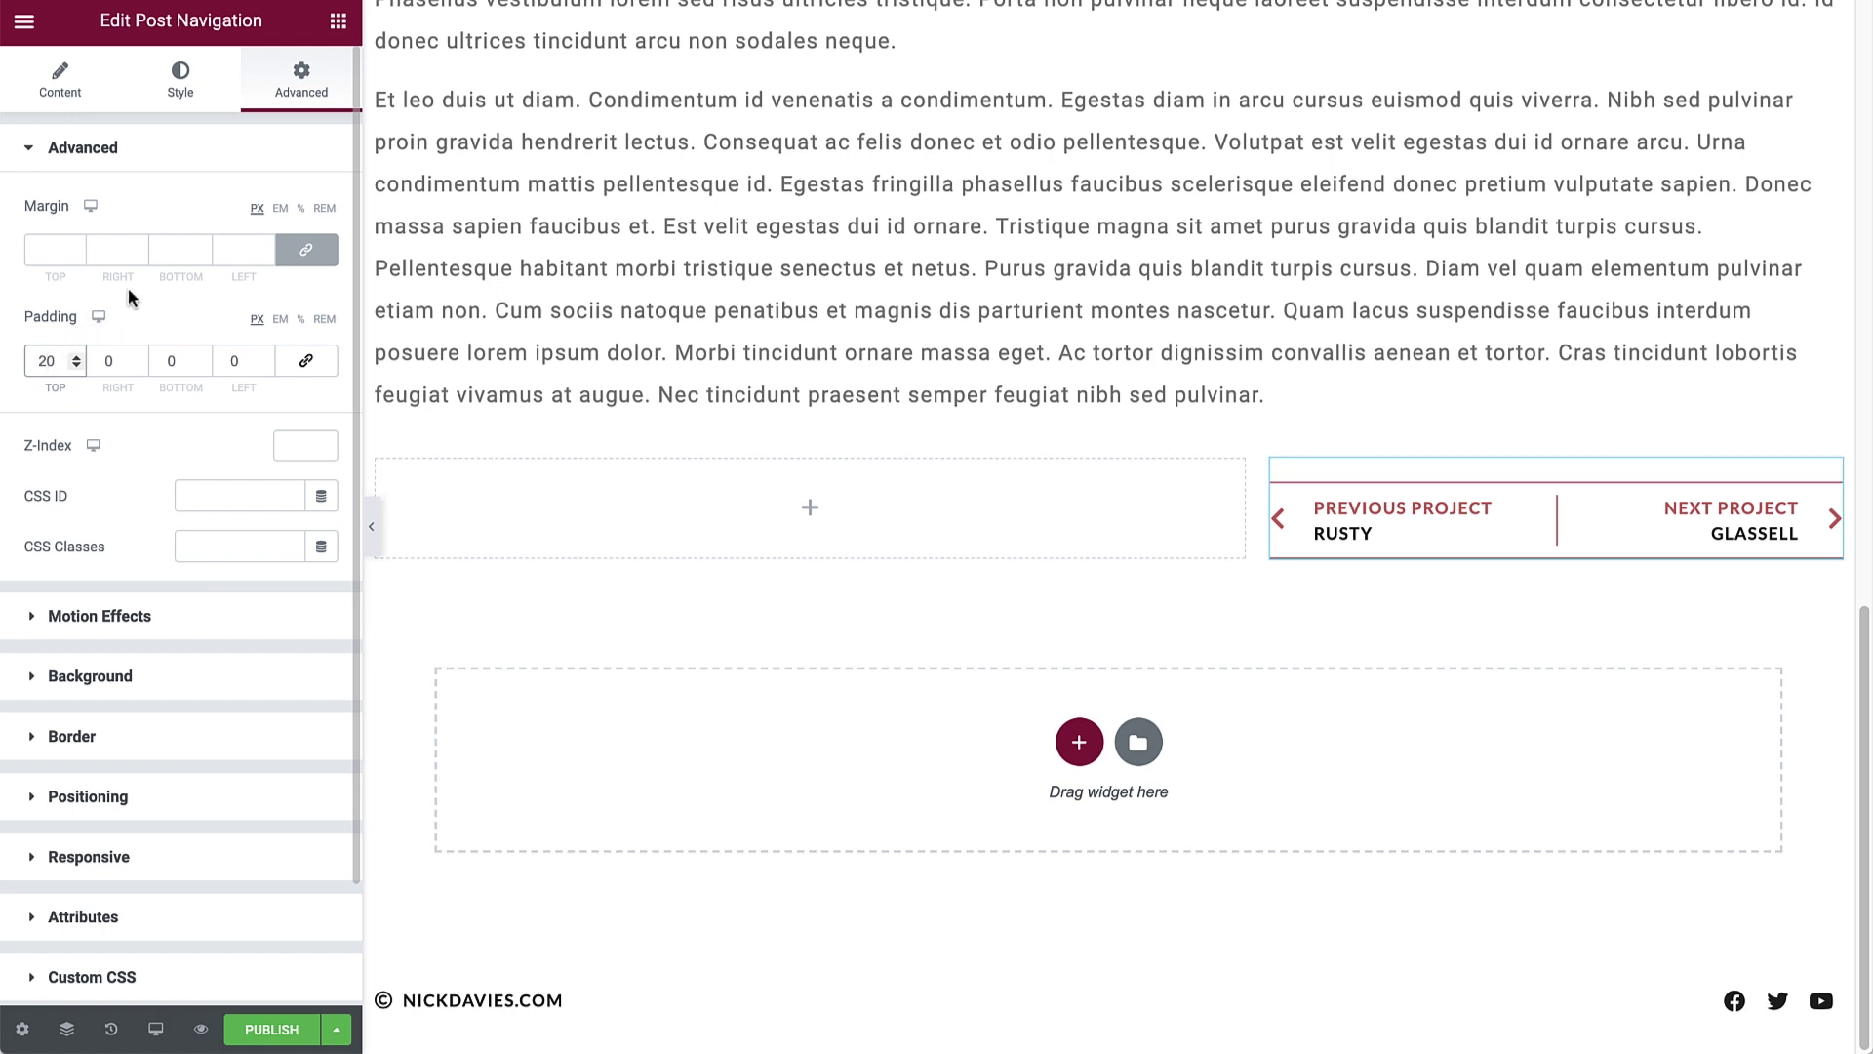
# - Unlink the padding values of the column holding the Post Navigation and set its right padding to 10 px
pyautogui.click(1276, 463)
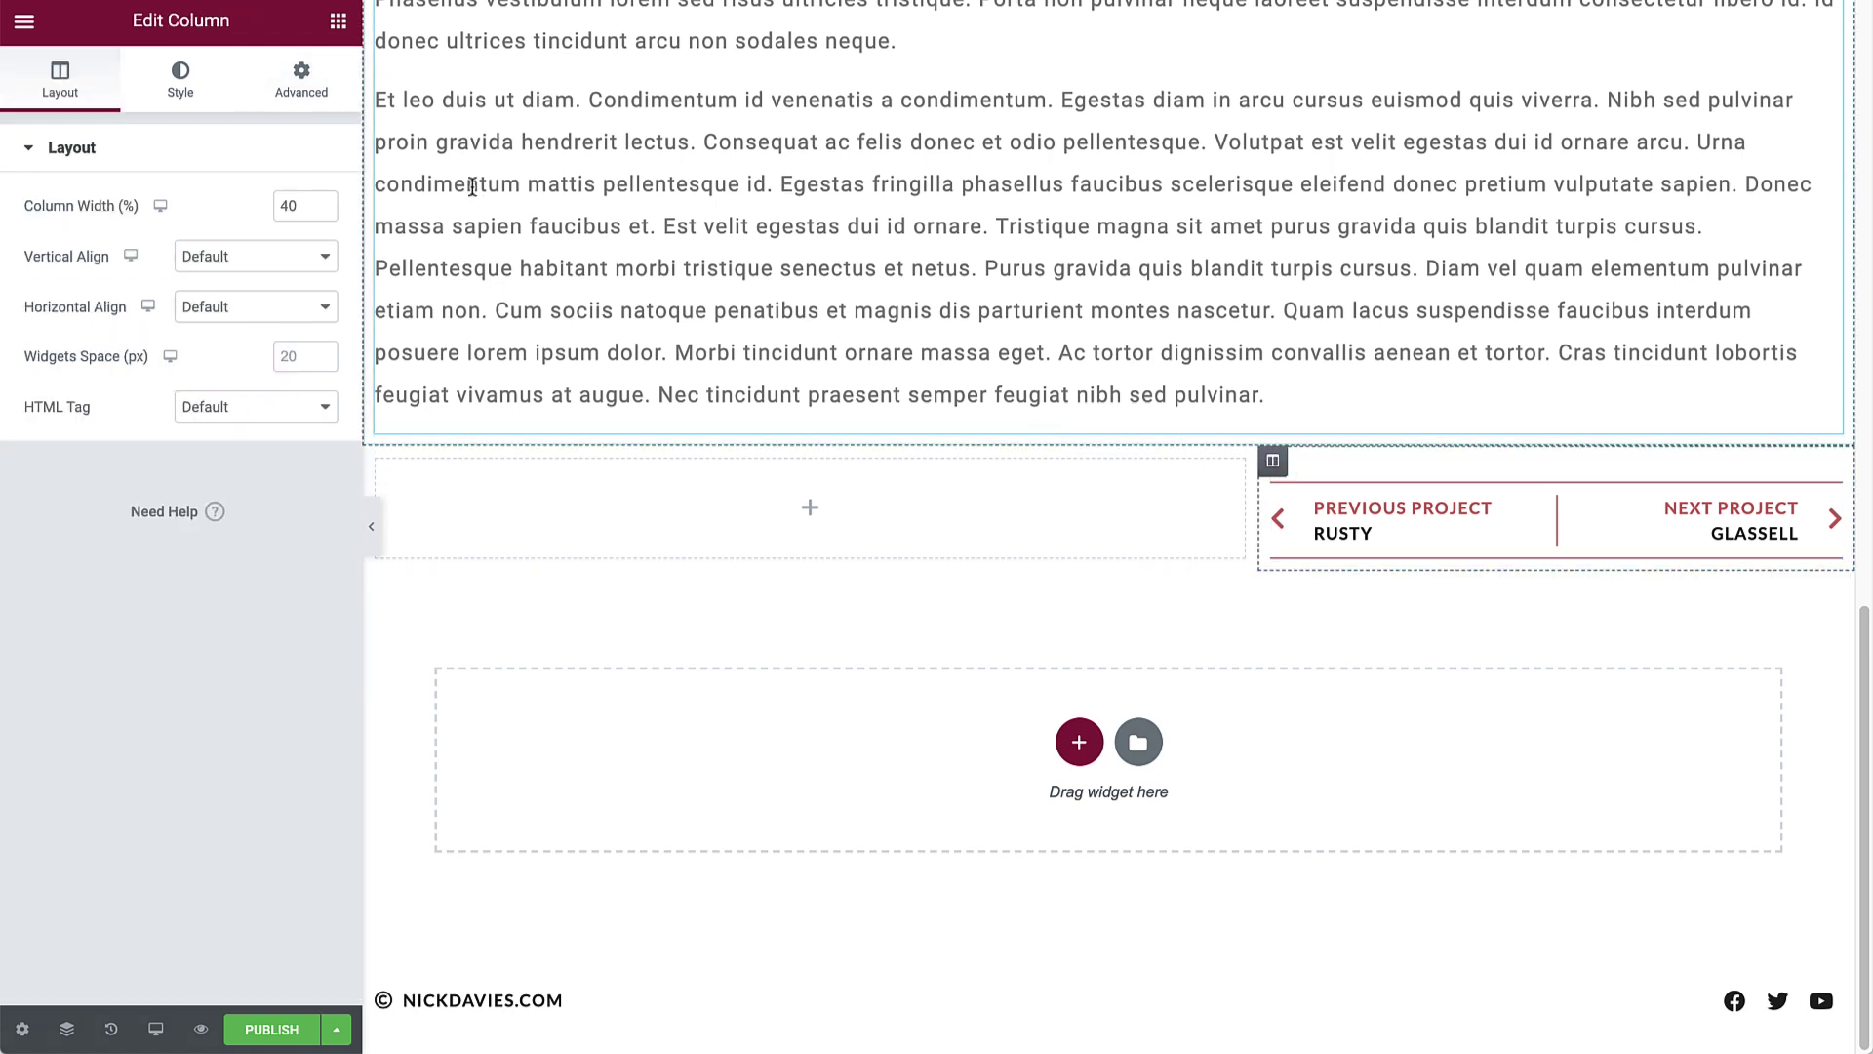
pyautogui.click(306, 90)
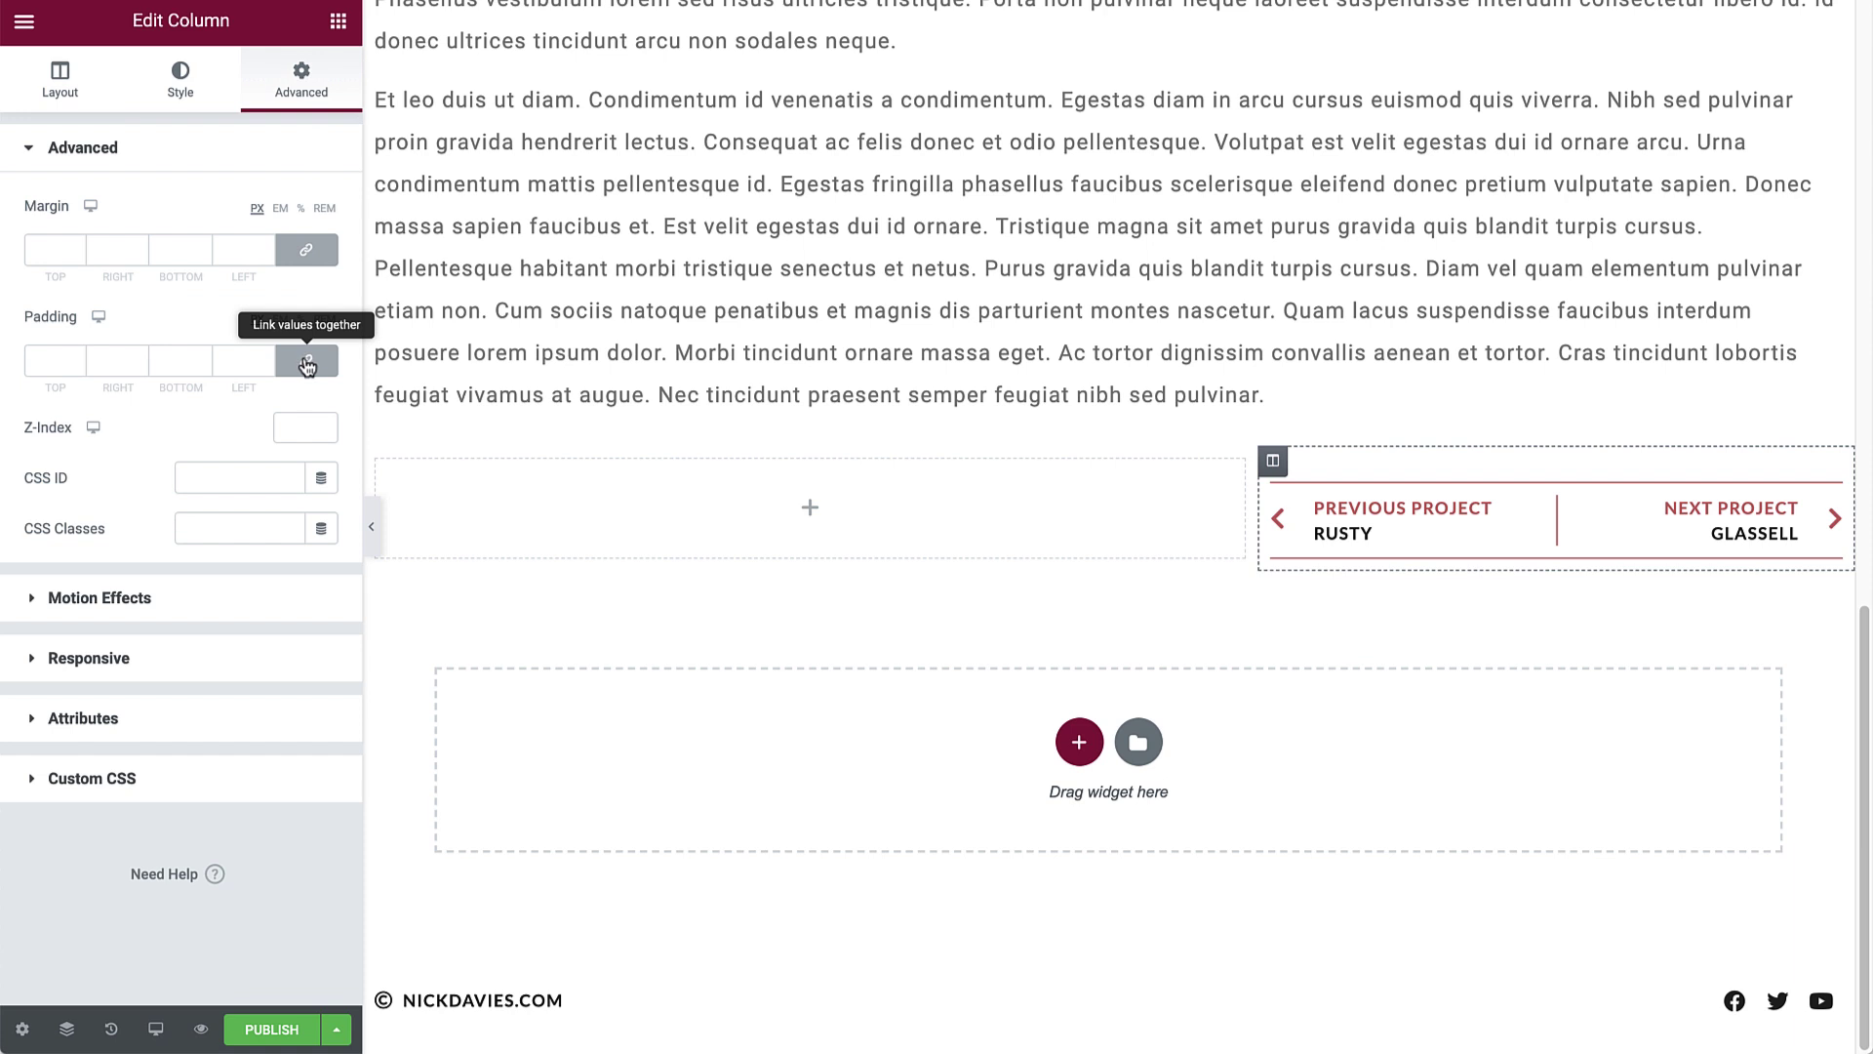
pyautogui.click(305, 360)
pyautogui.click(117, 361)
pyautogui.write('10')
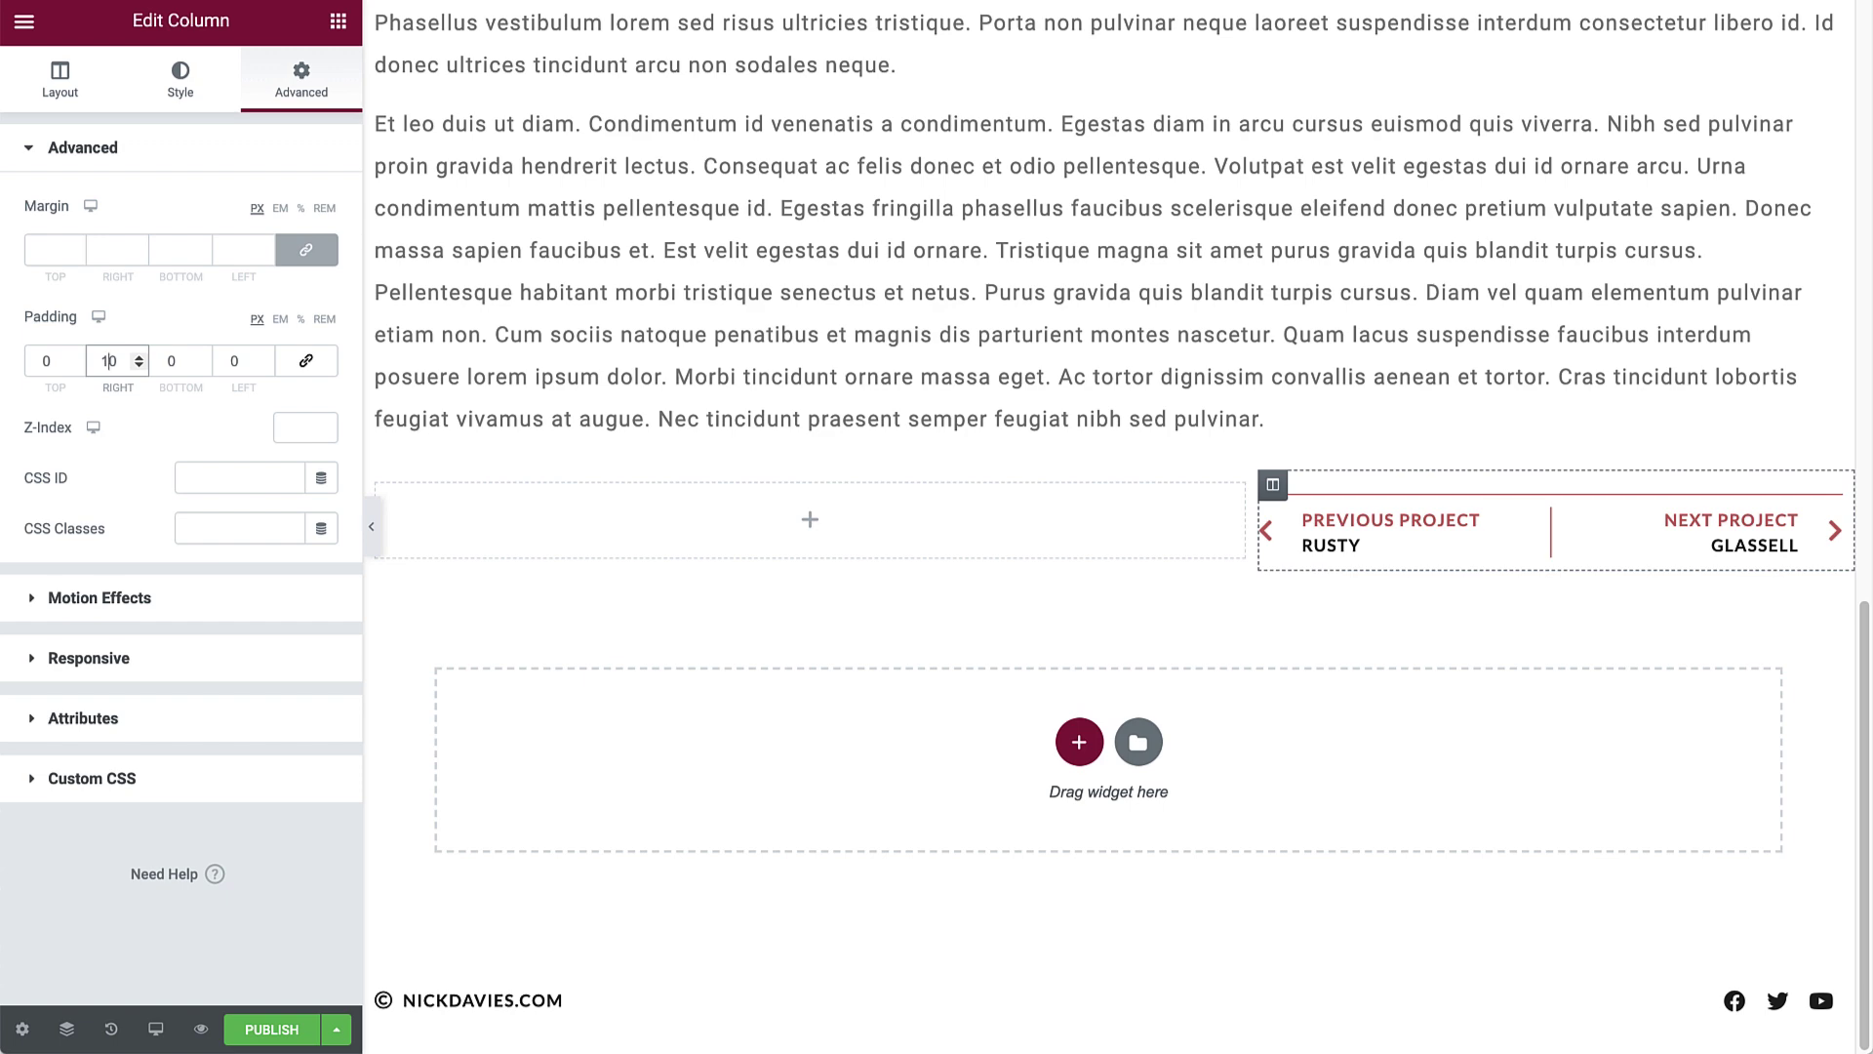
# - Publish the template with a display condition that includes all Posts
pyautogui.click(271, 1029)
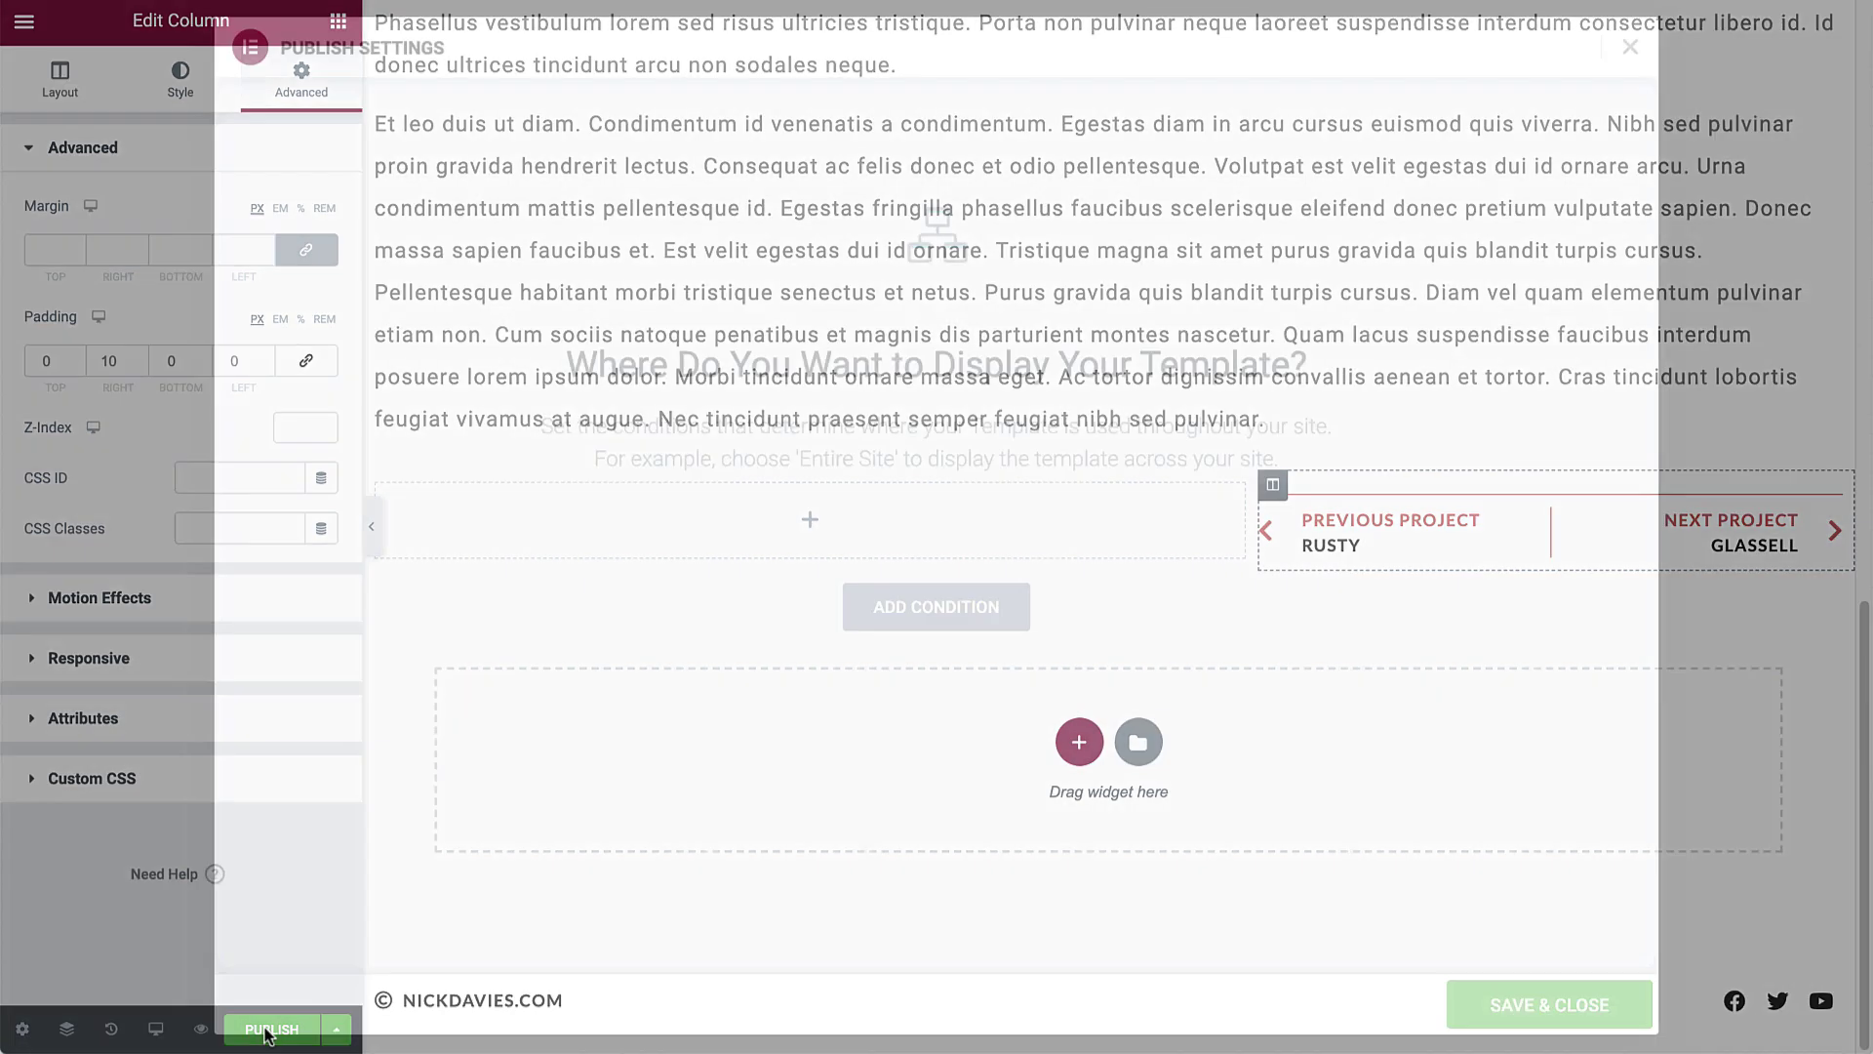
pyautogui.click(971, 616)
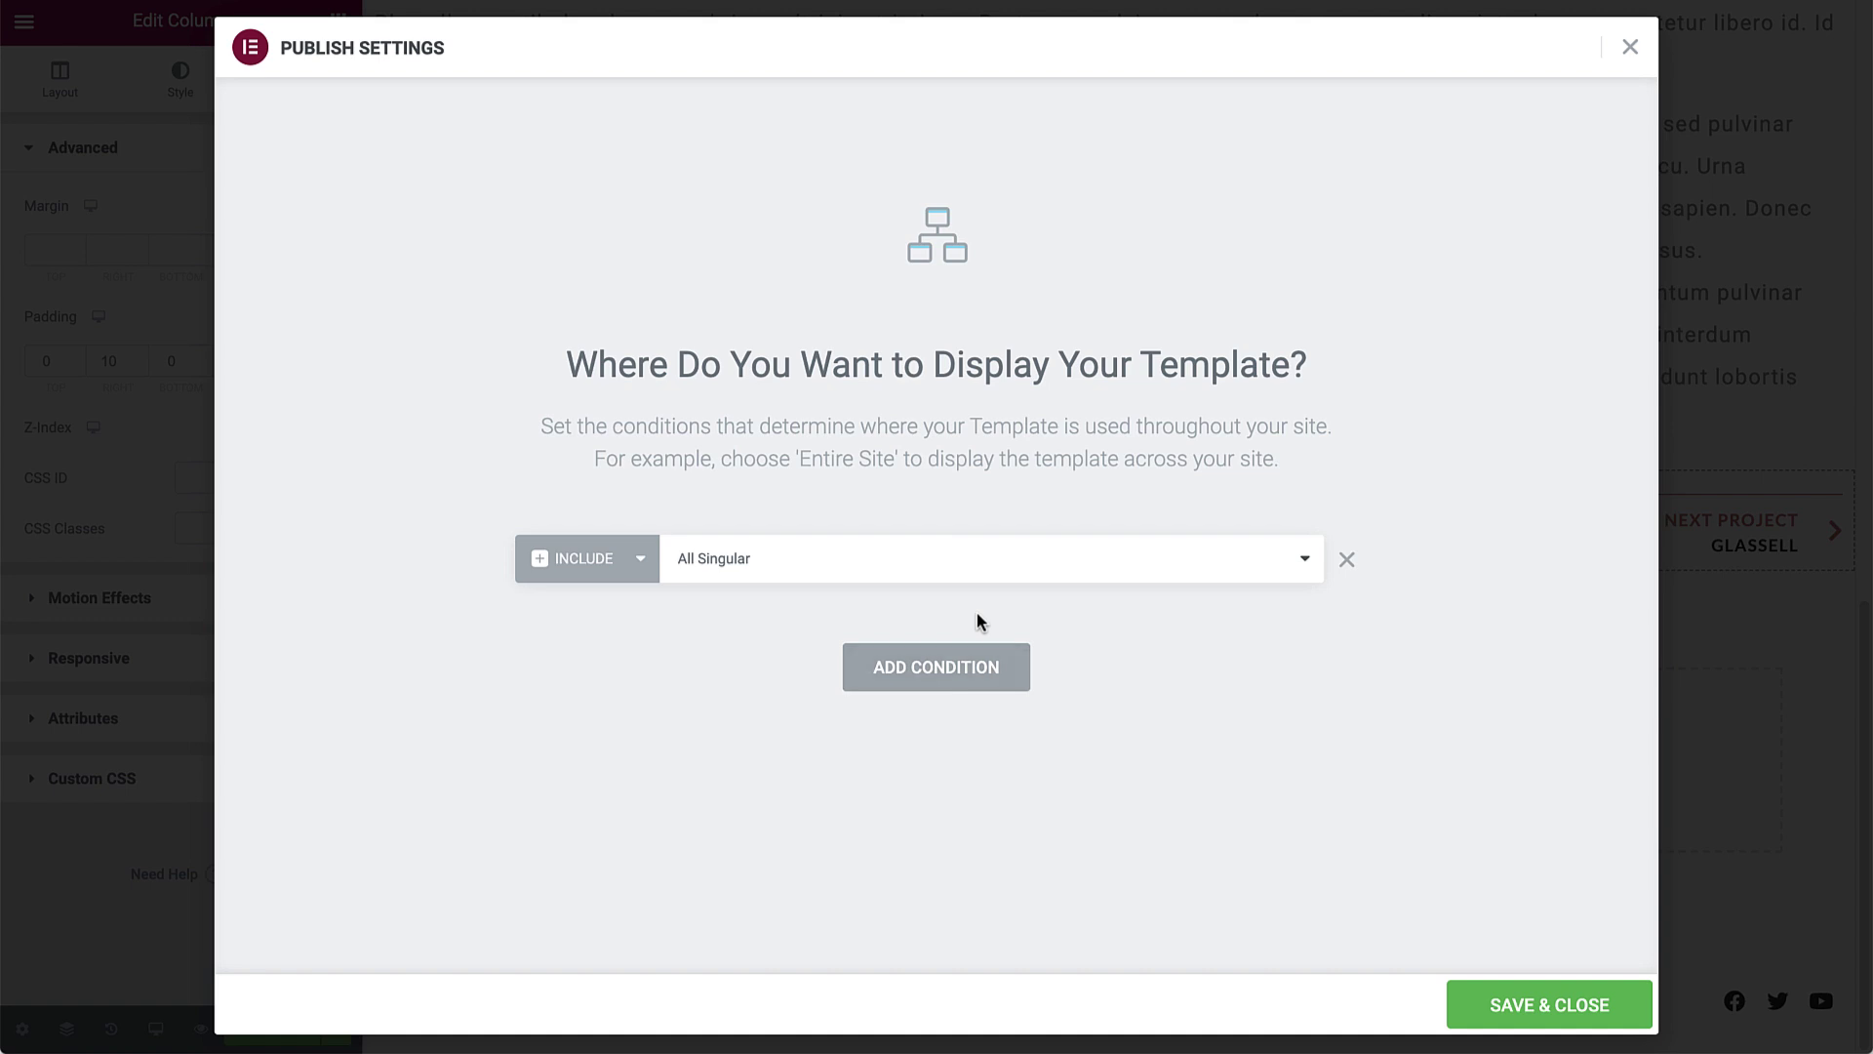
pyautogui.click(769, 559)
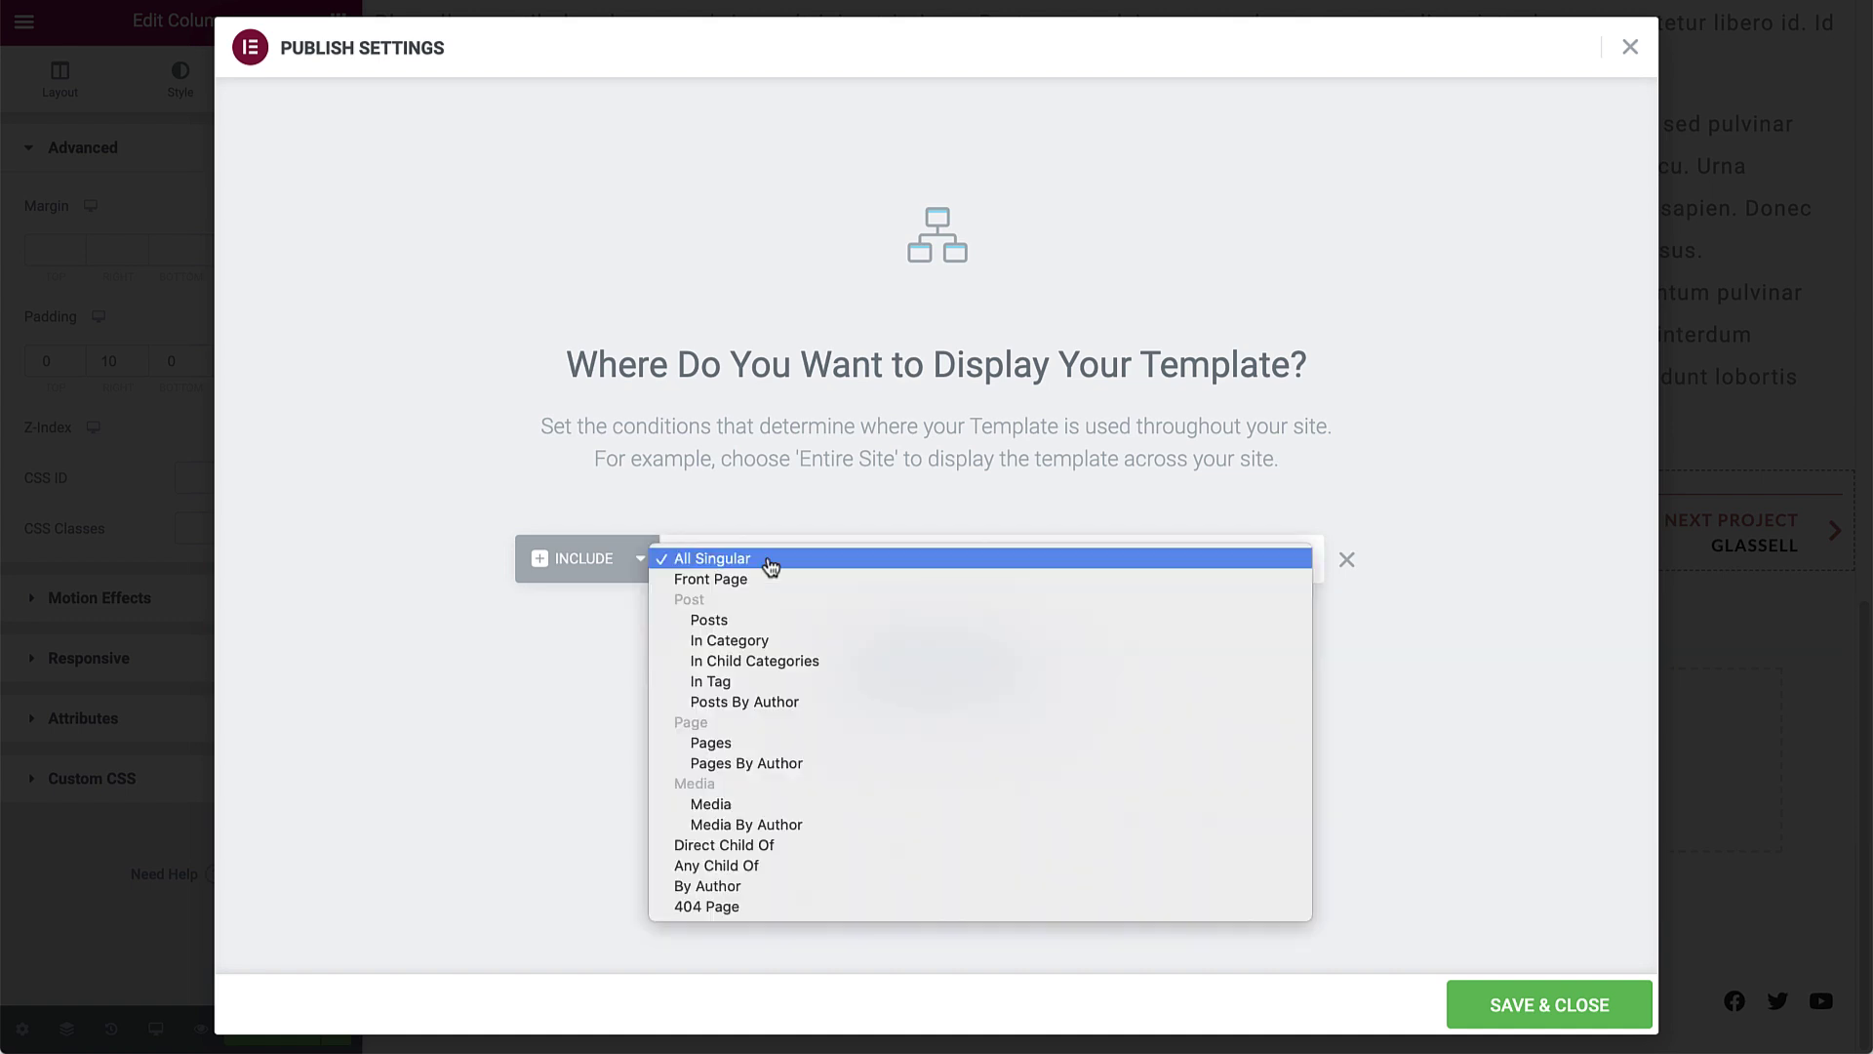
pyautogui.click(744, 630)
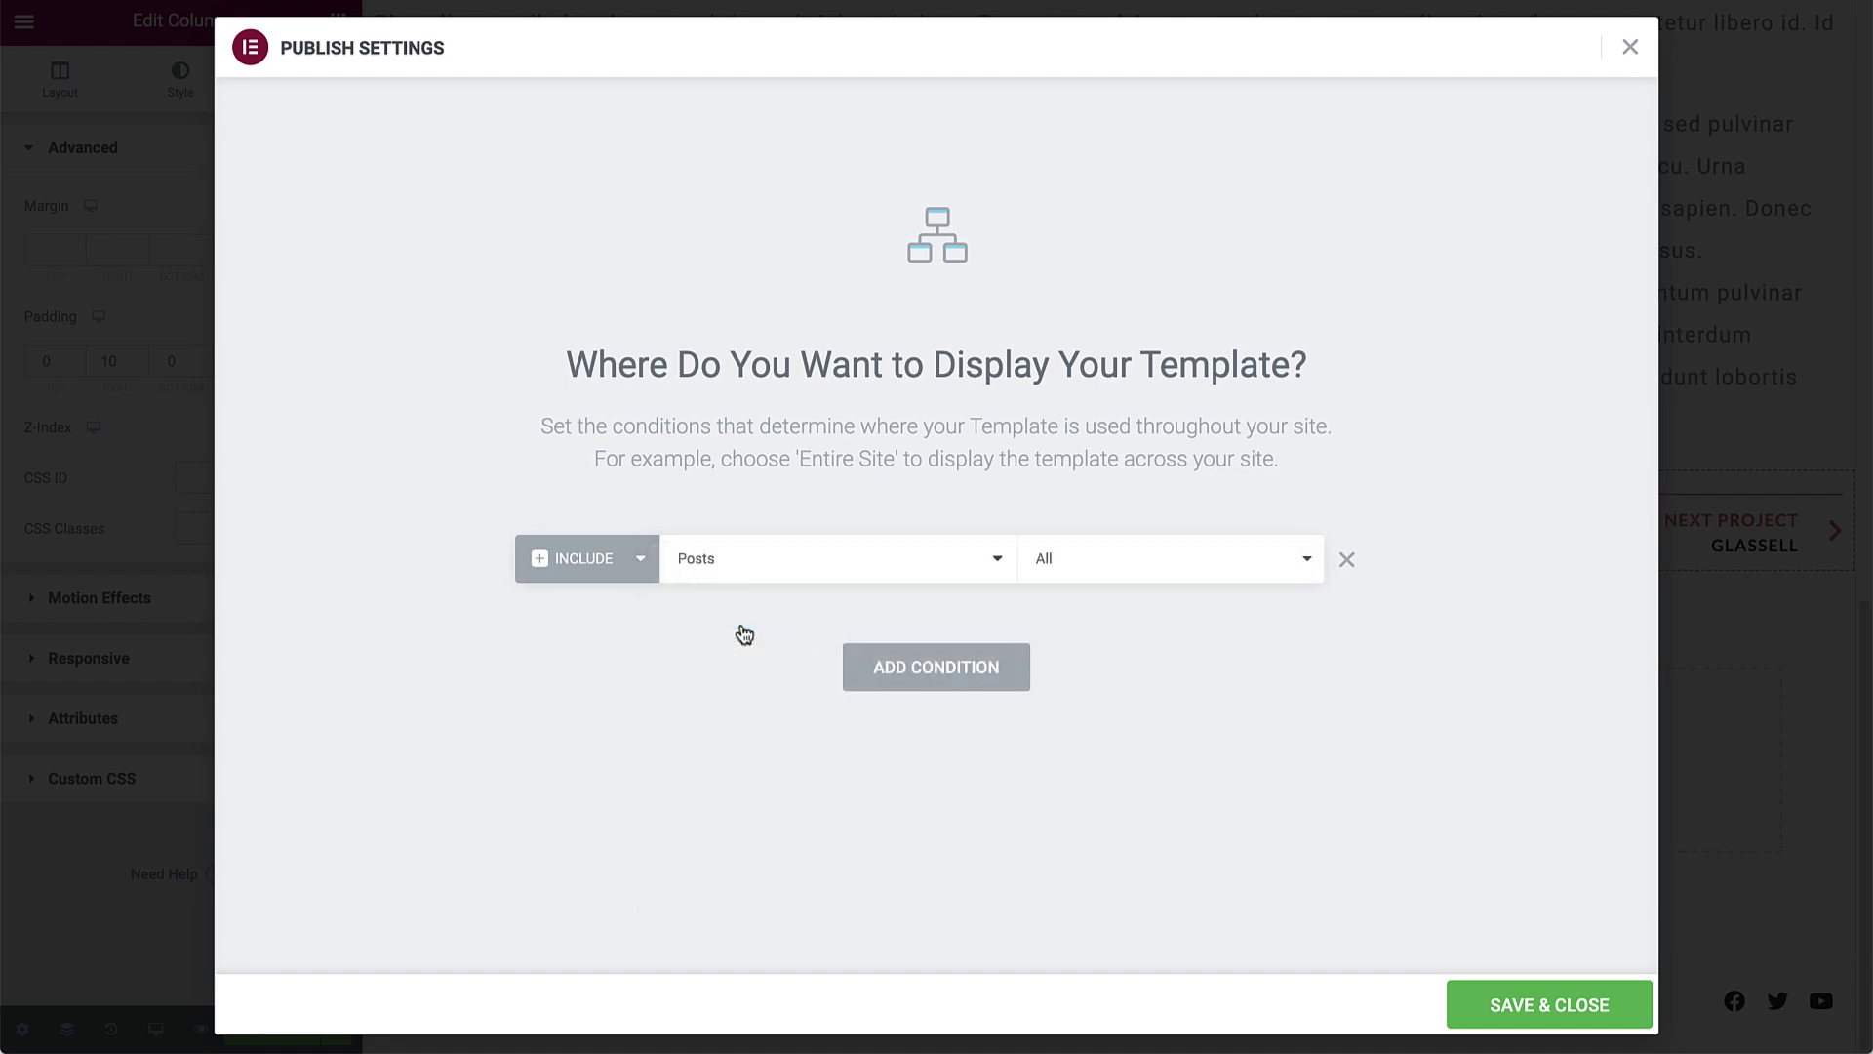
pyautogui.click(1561, 1003)
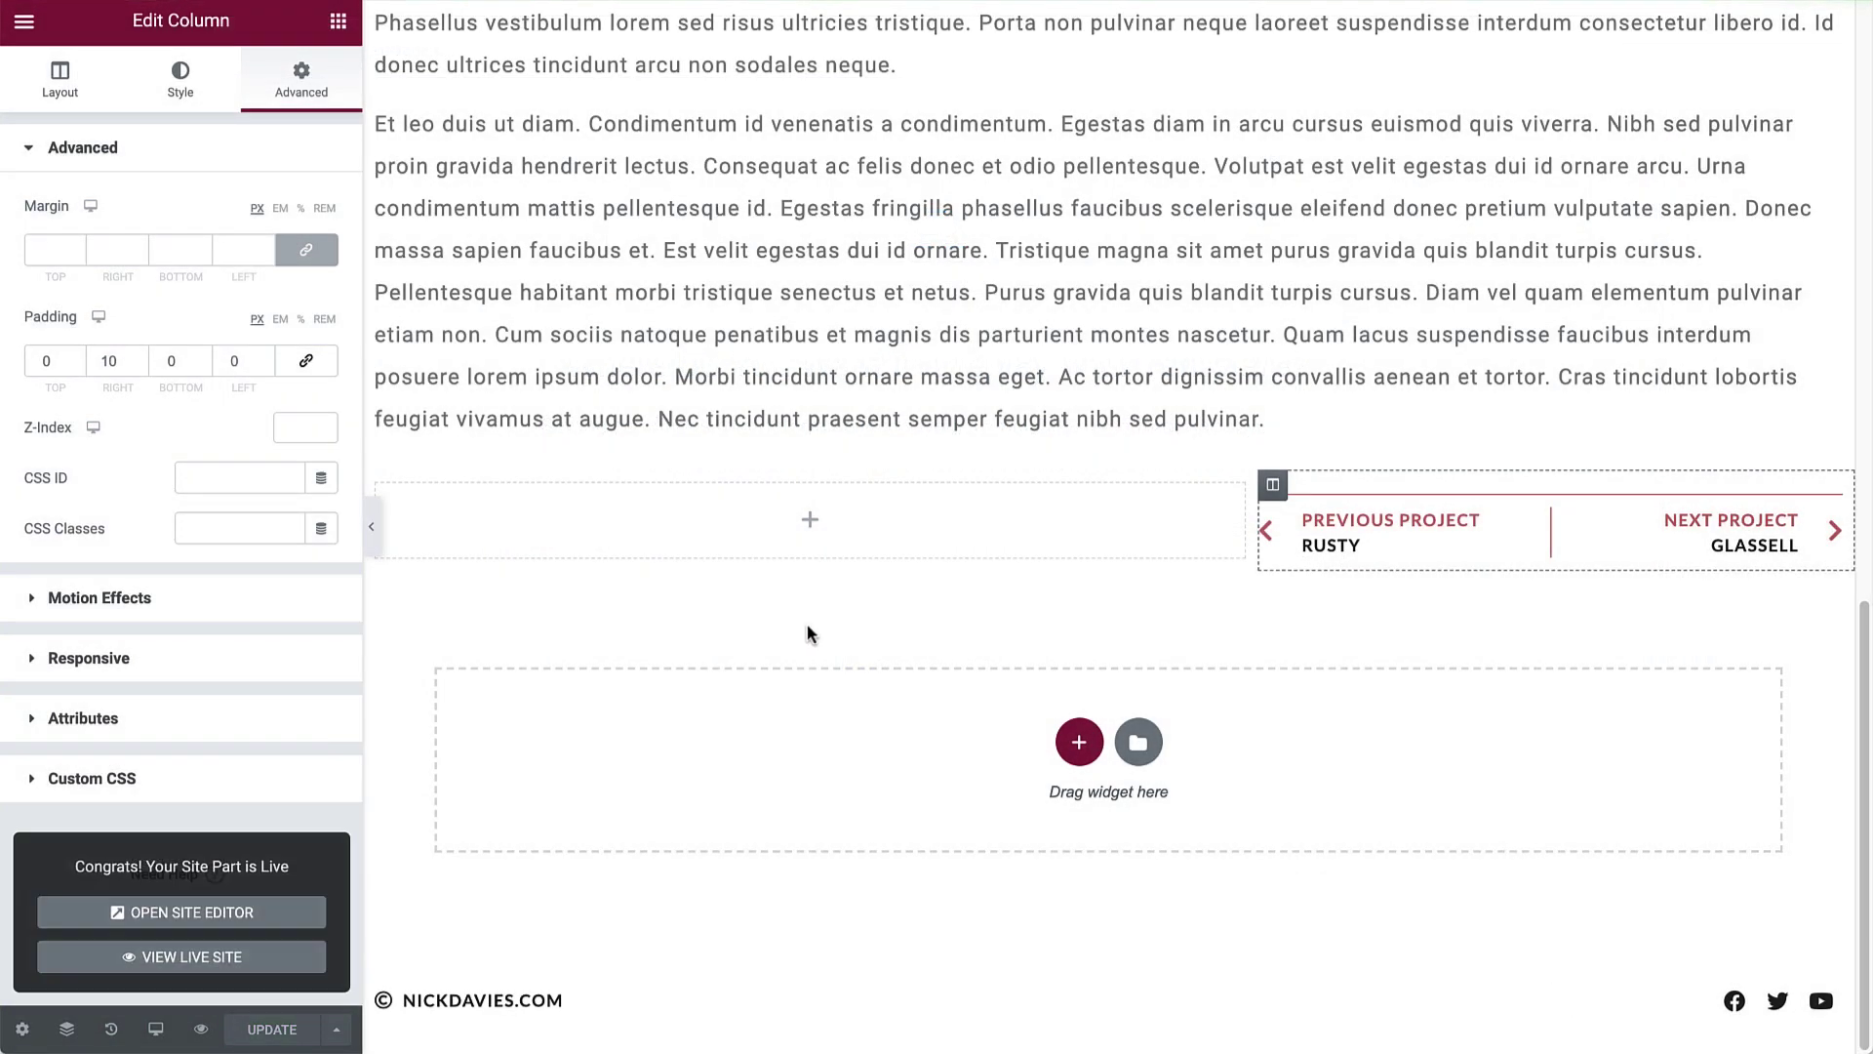
# - Preview the layout with the editing panel collapsed and test the hero's chevron link to the post content
pyautogui.click(372, 525)
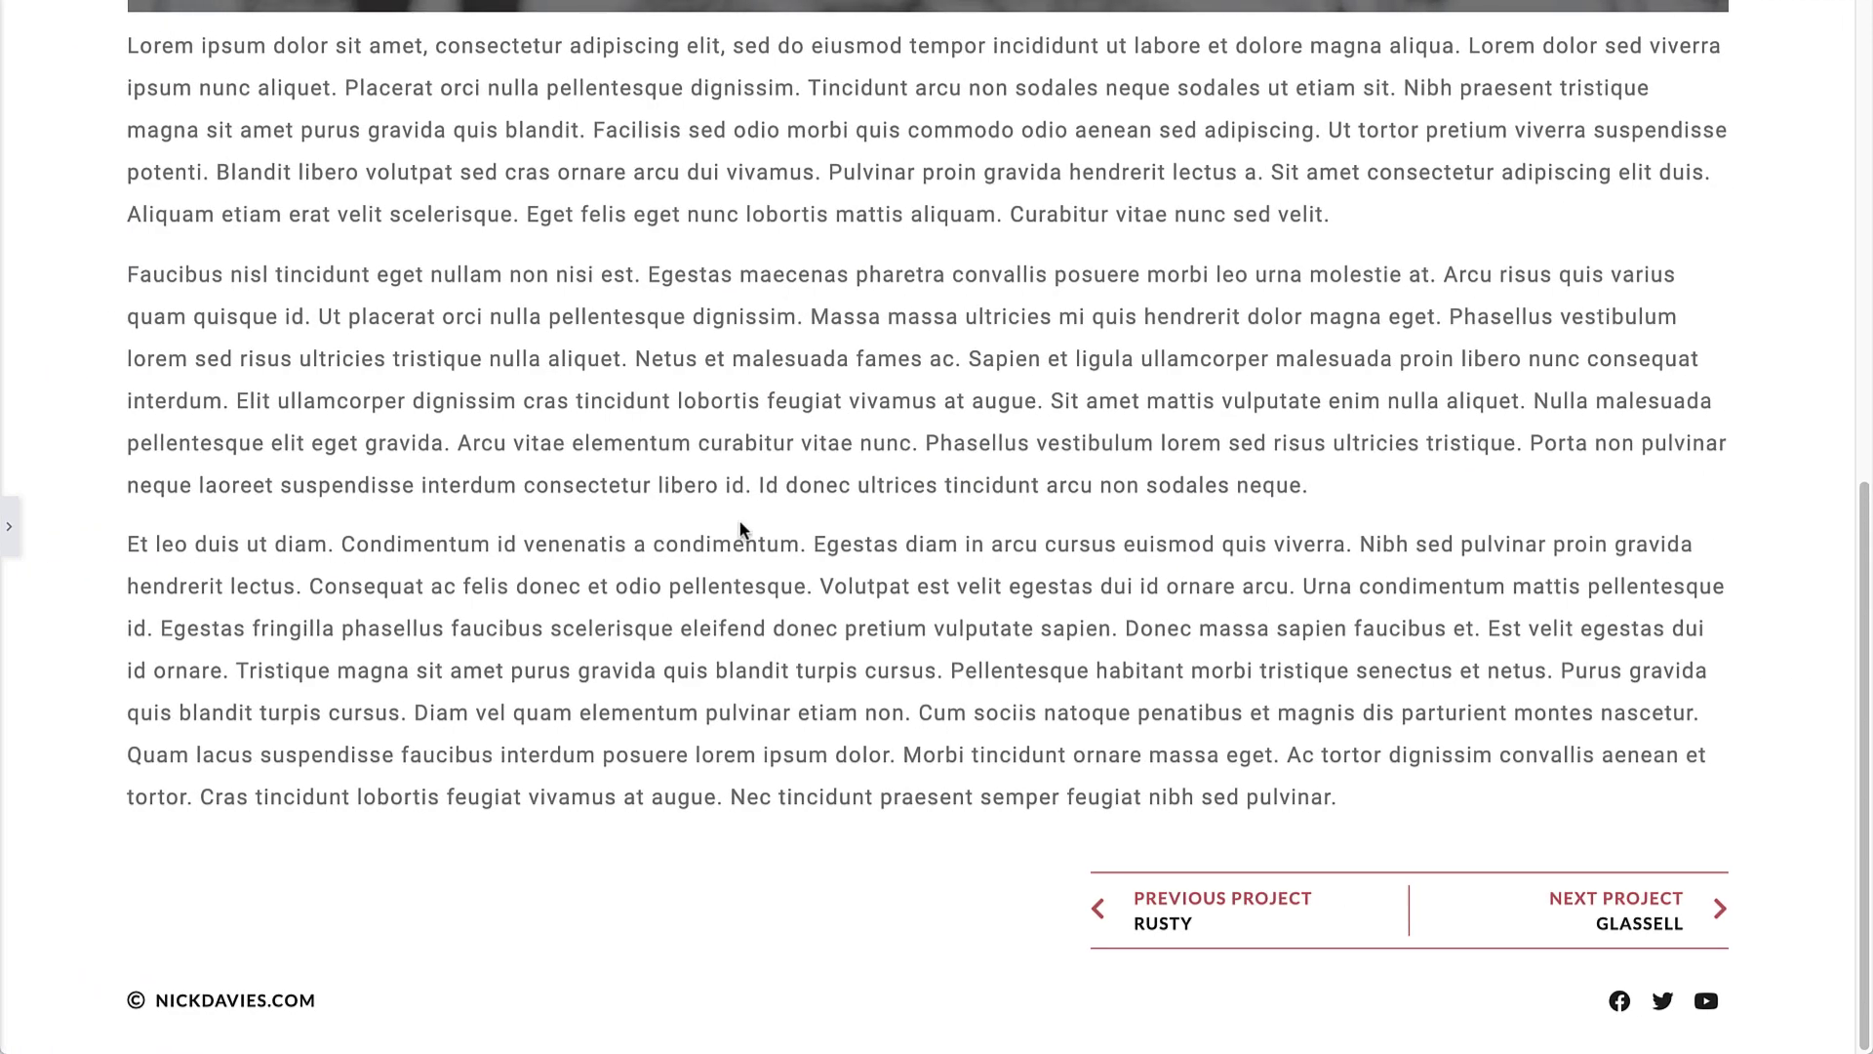
pyautogui.scroll(10, 915, 525)
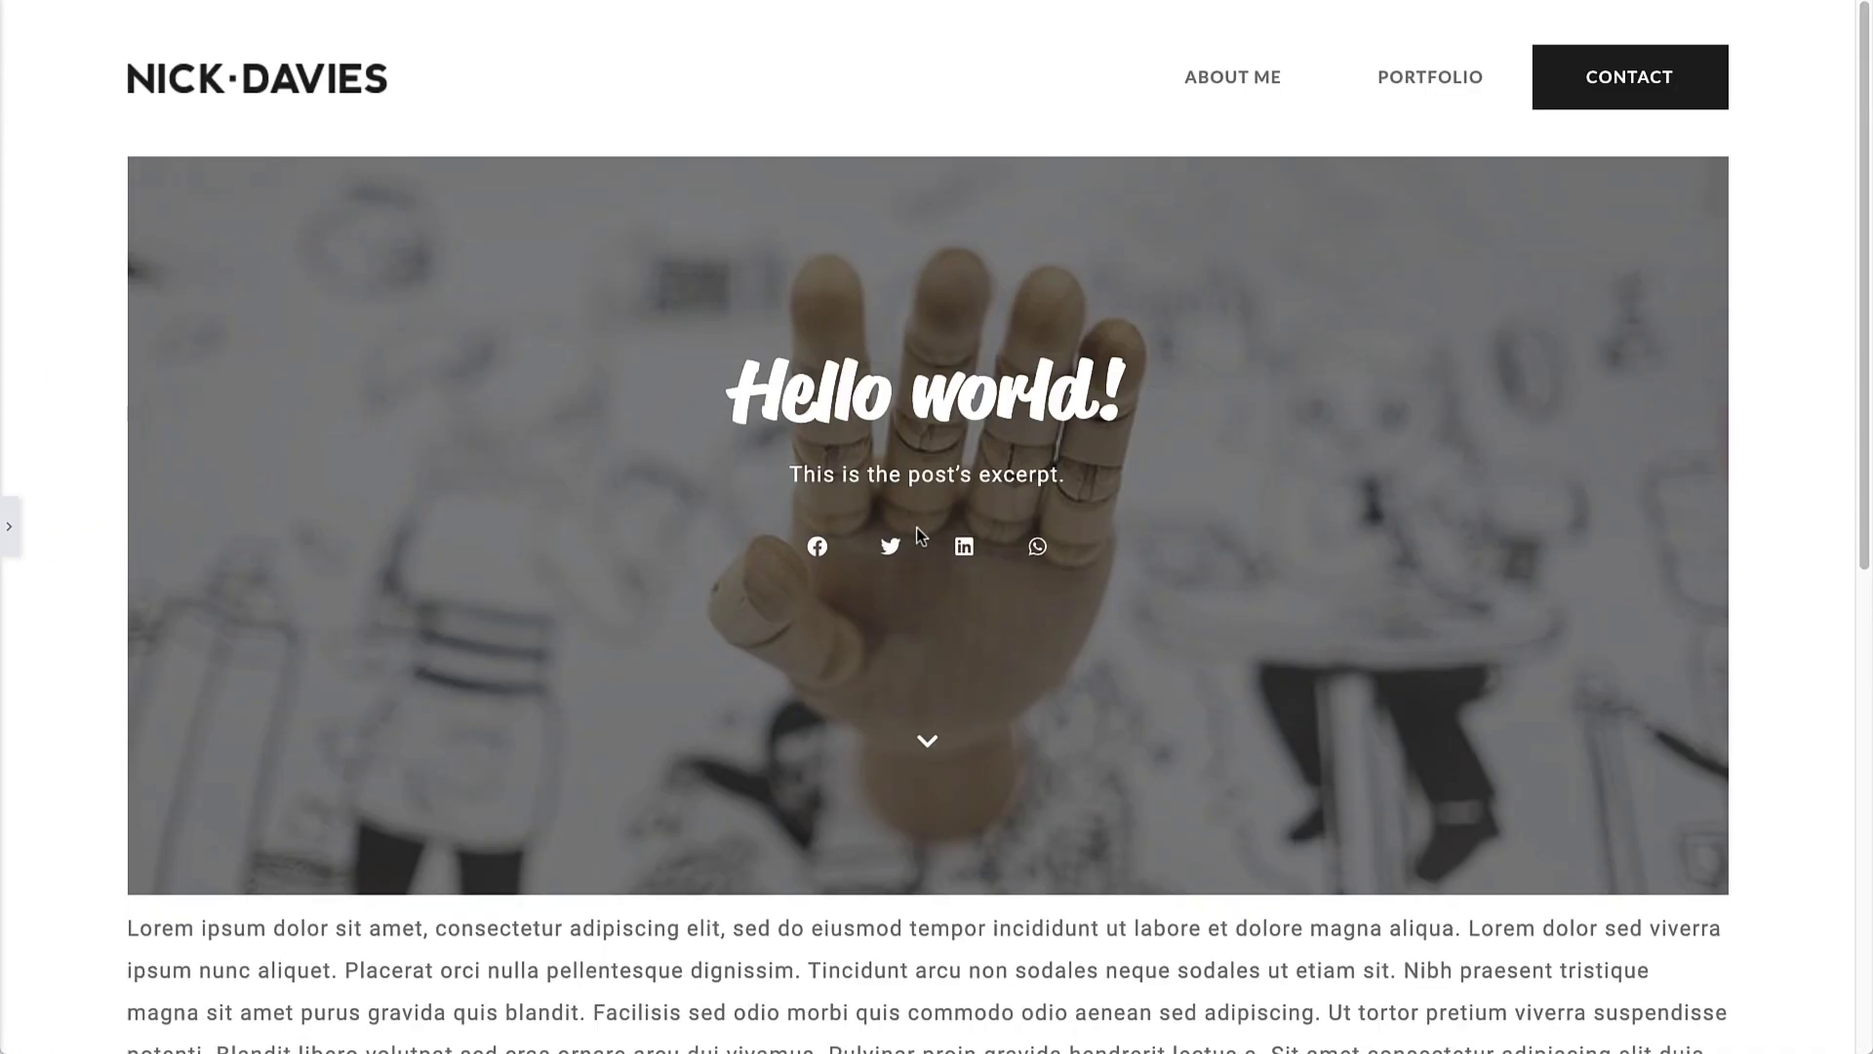
pyautogui.click(927, 738)
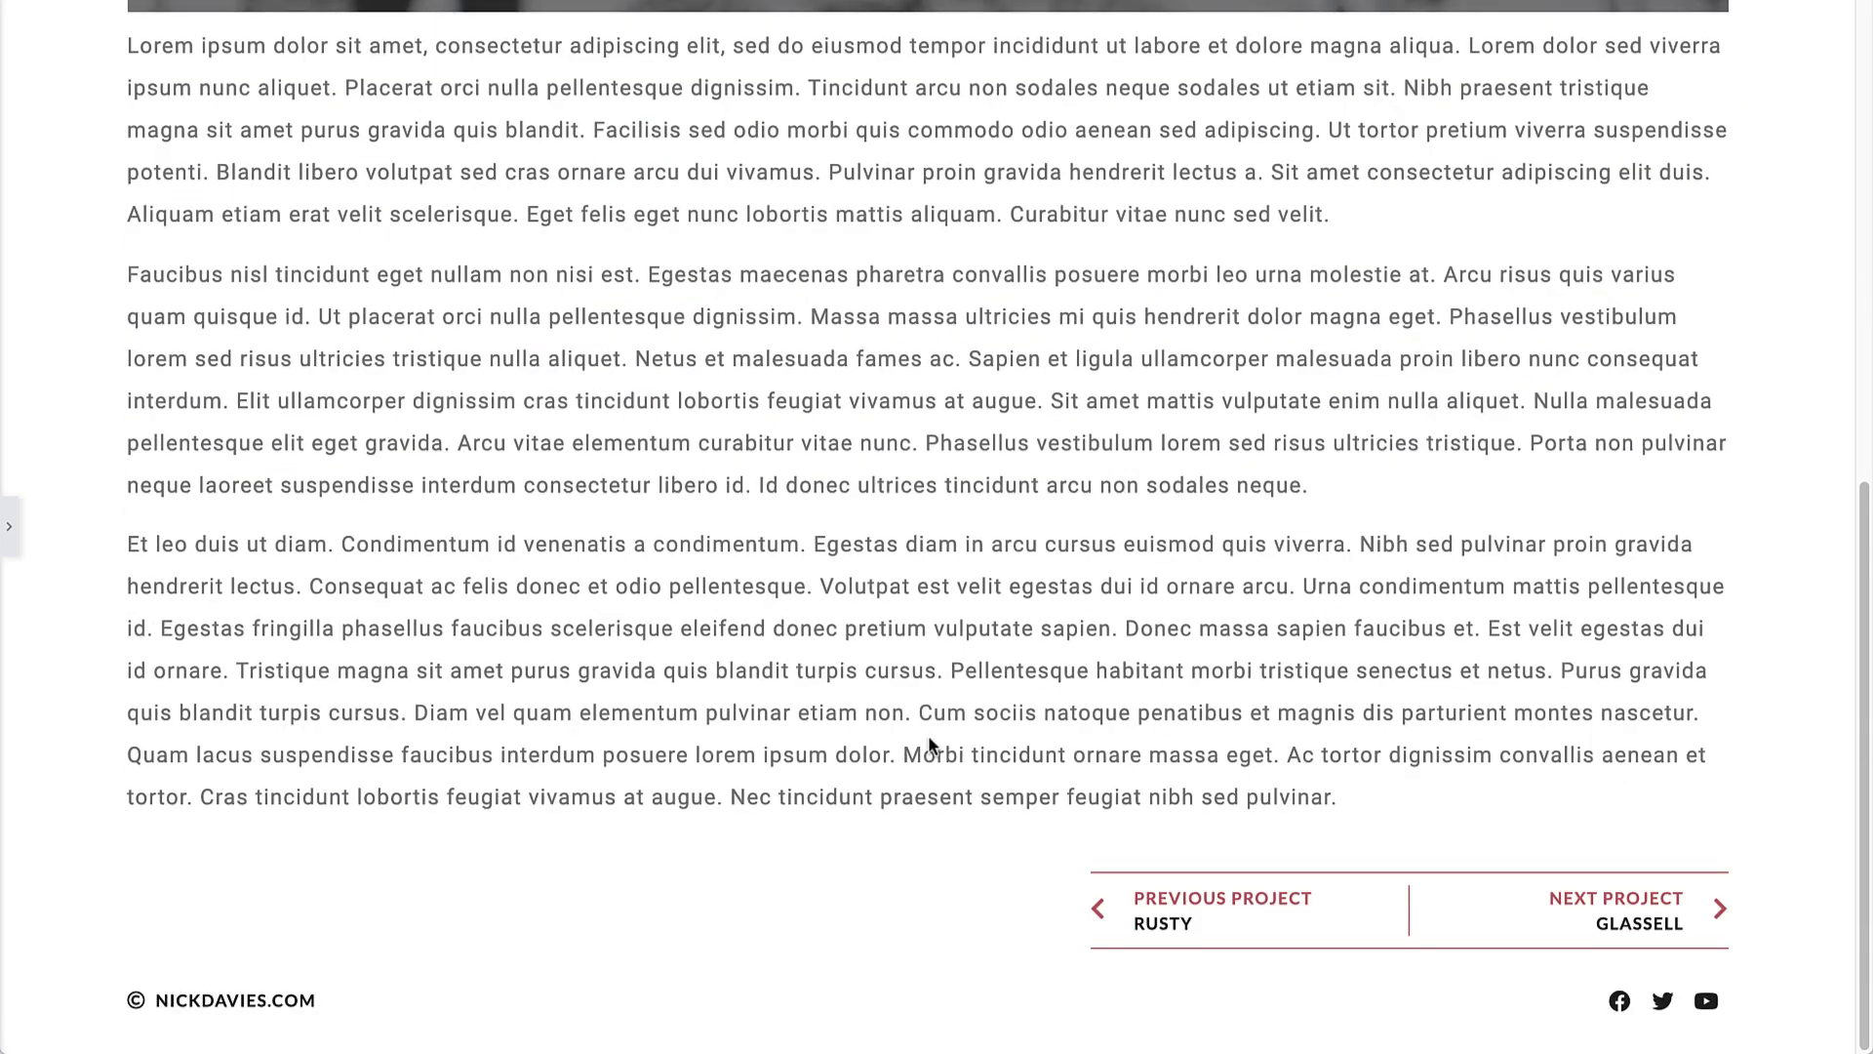